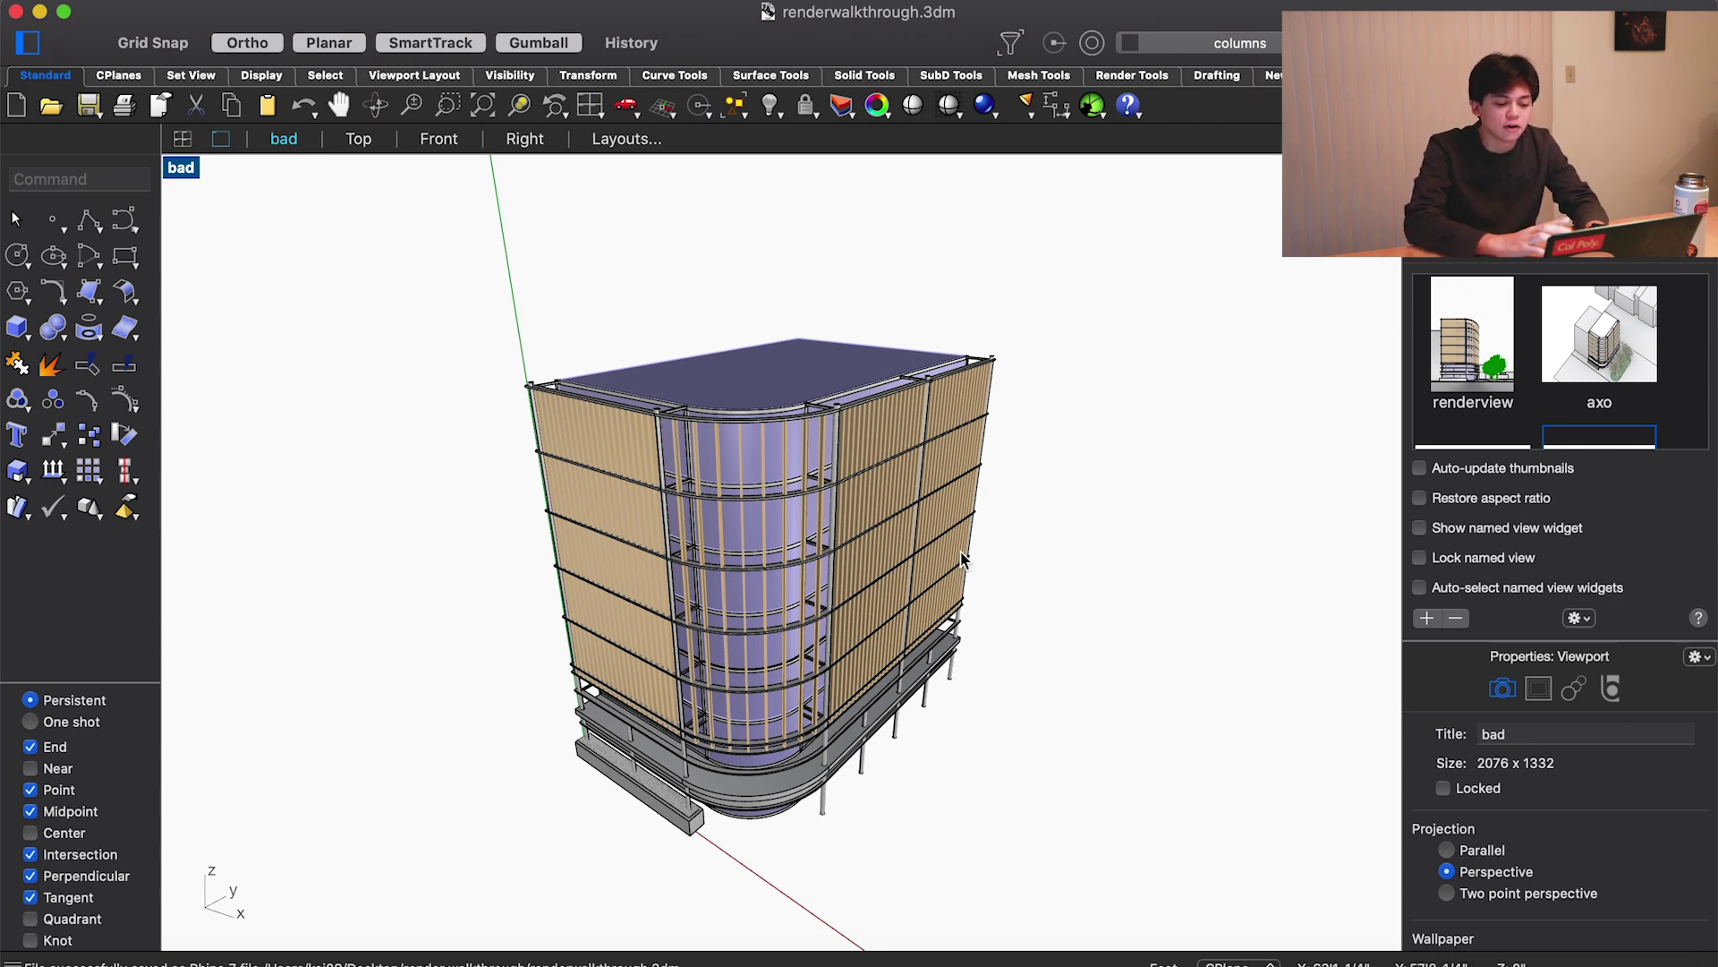
Set the bad viewport's projection to Two point perspective with the building seen from near ground level
scroll(960, 559, down, 10)
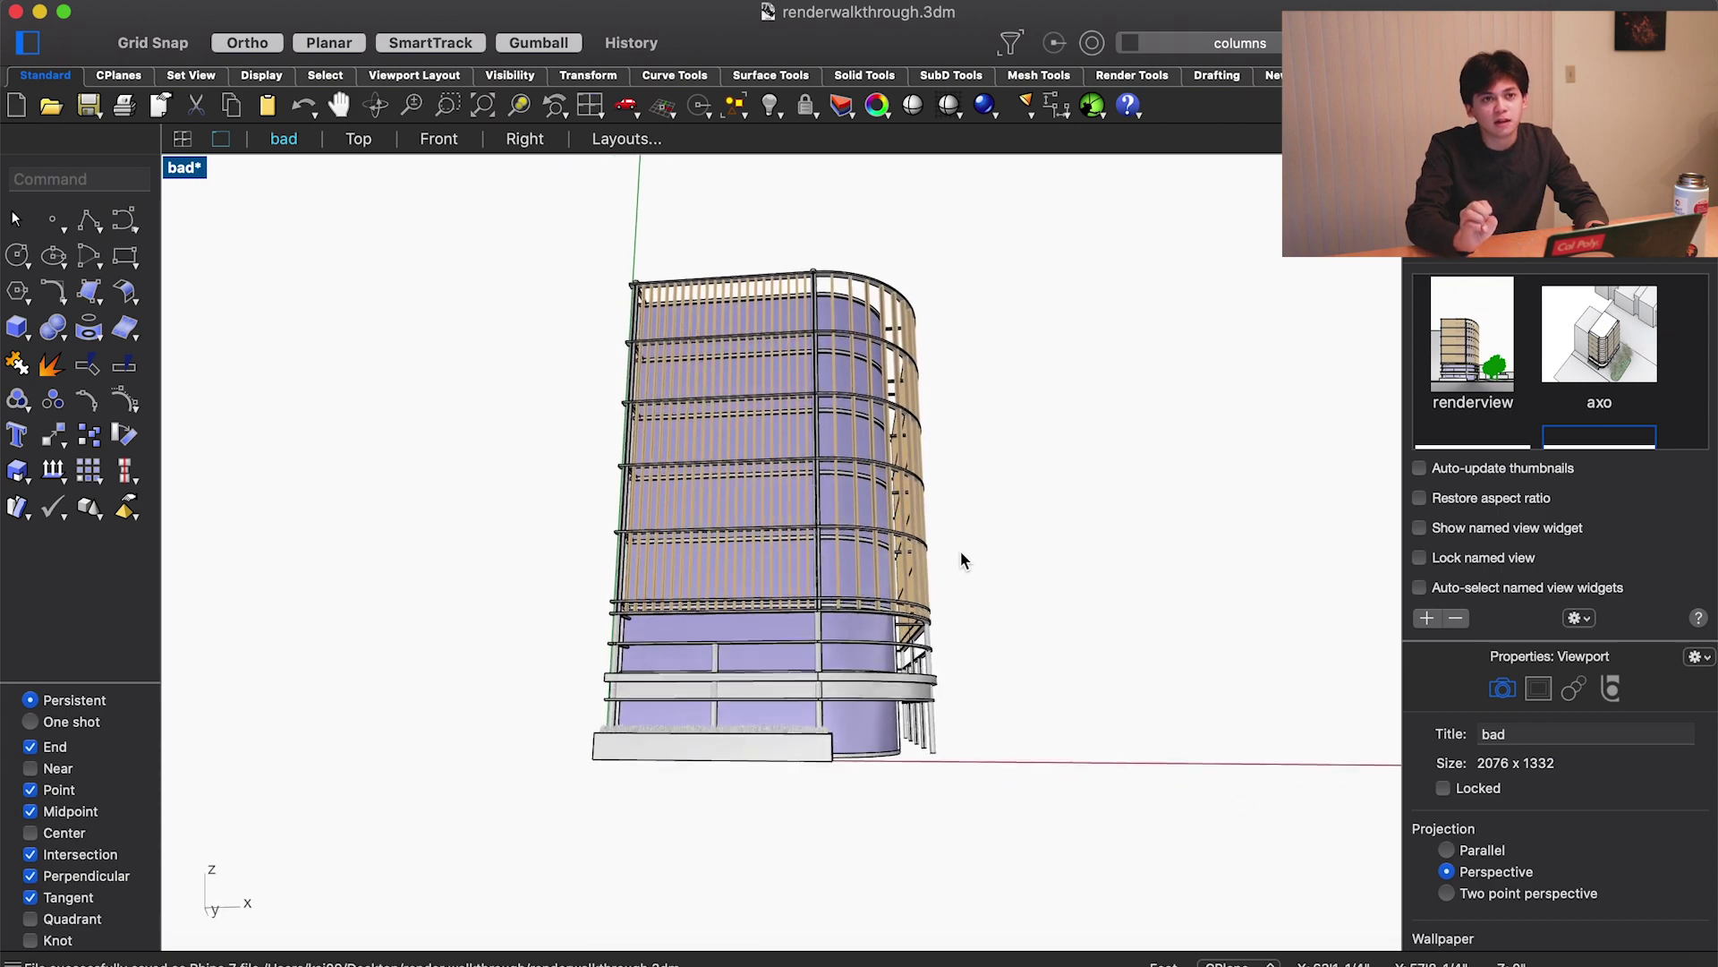
scroll(961, 559, down, 8)
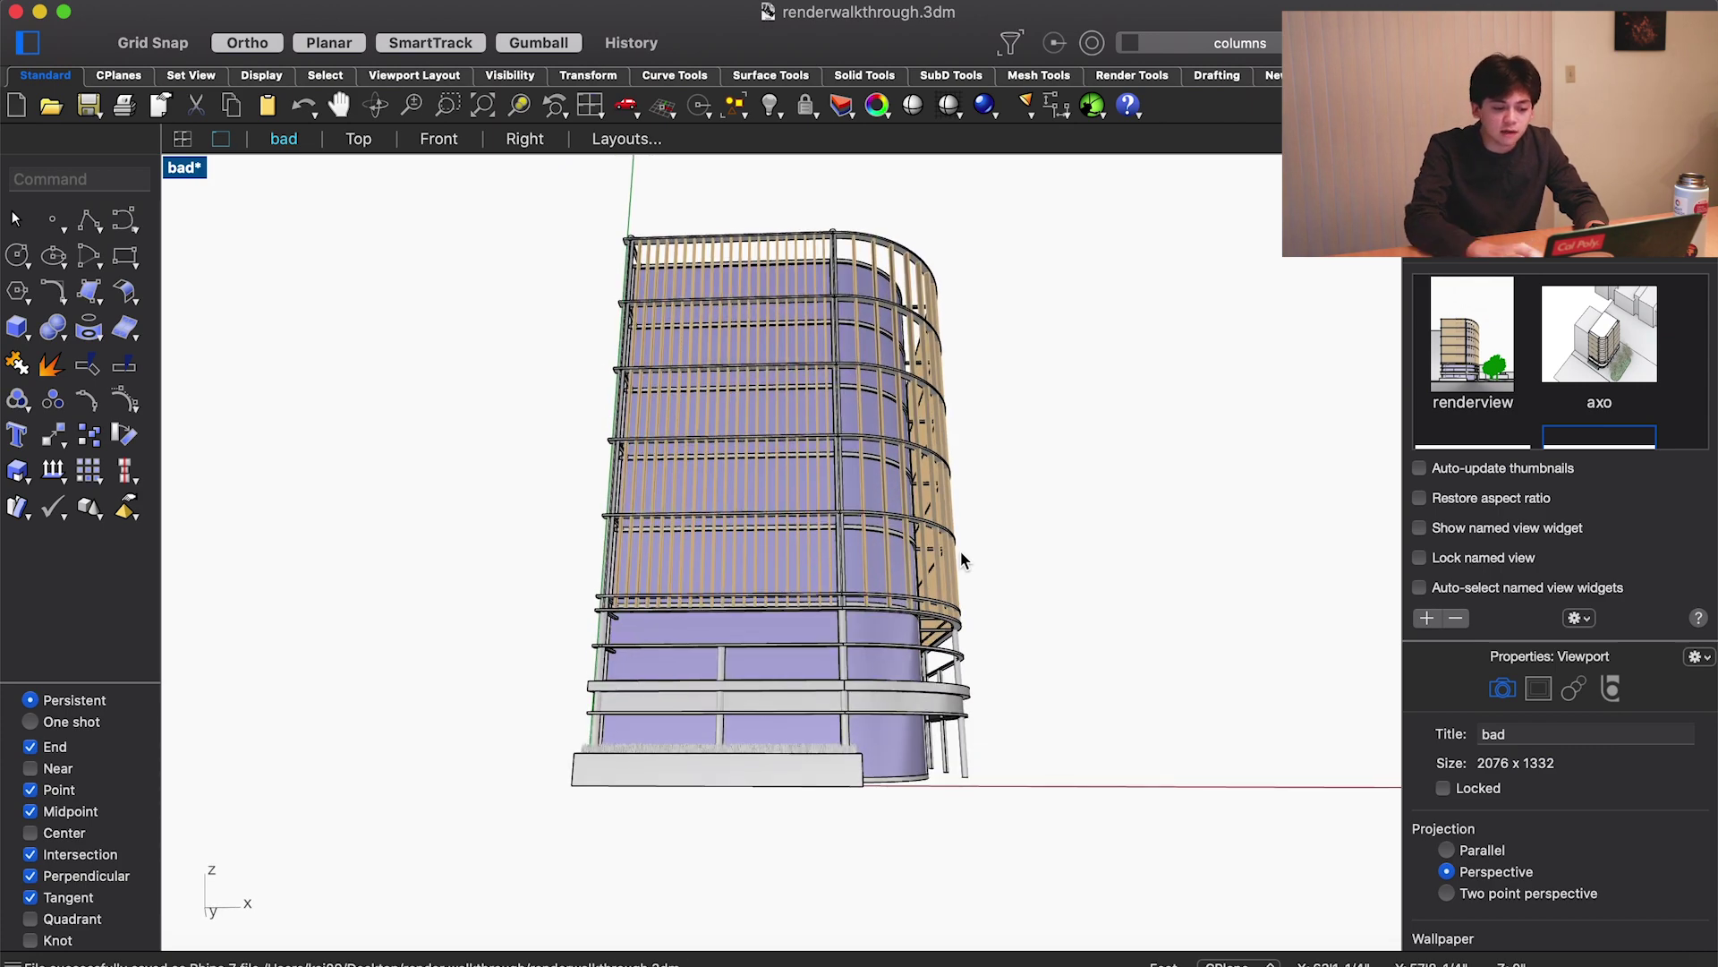
scroll(961, 559, down, 8)
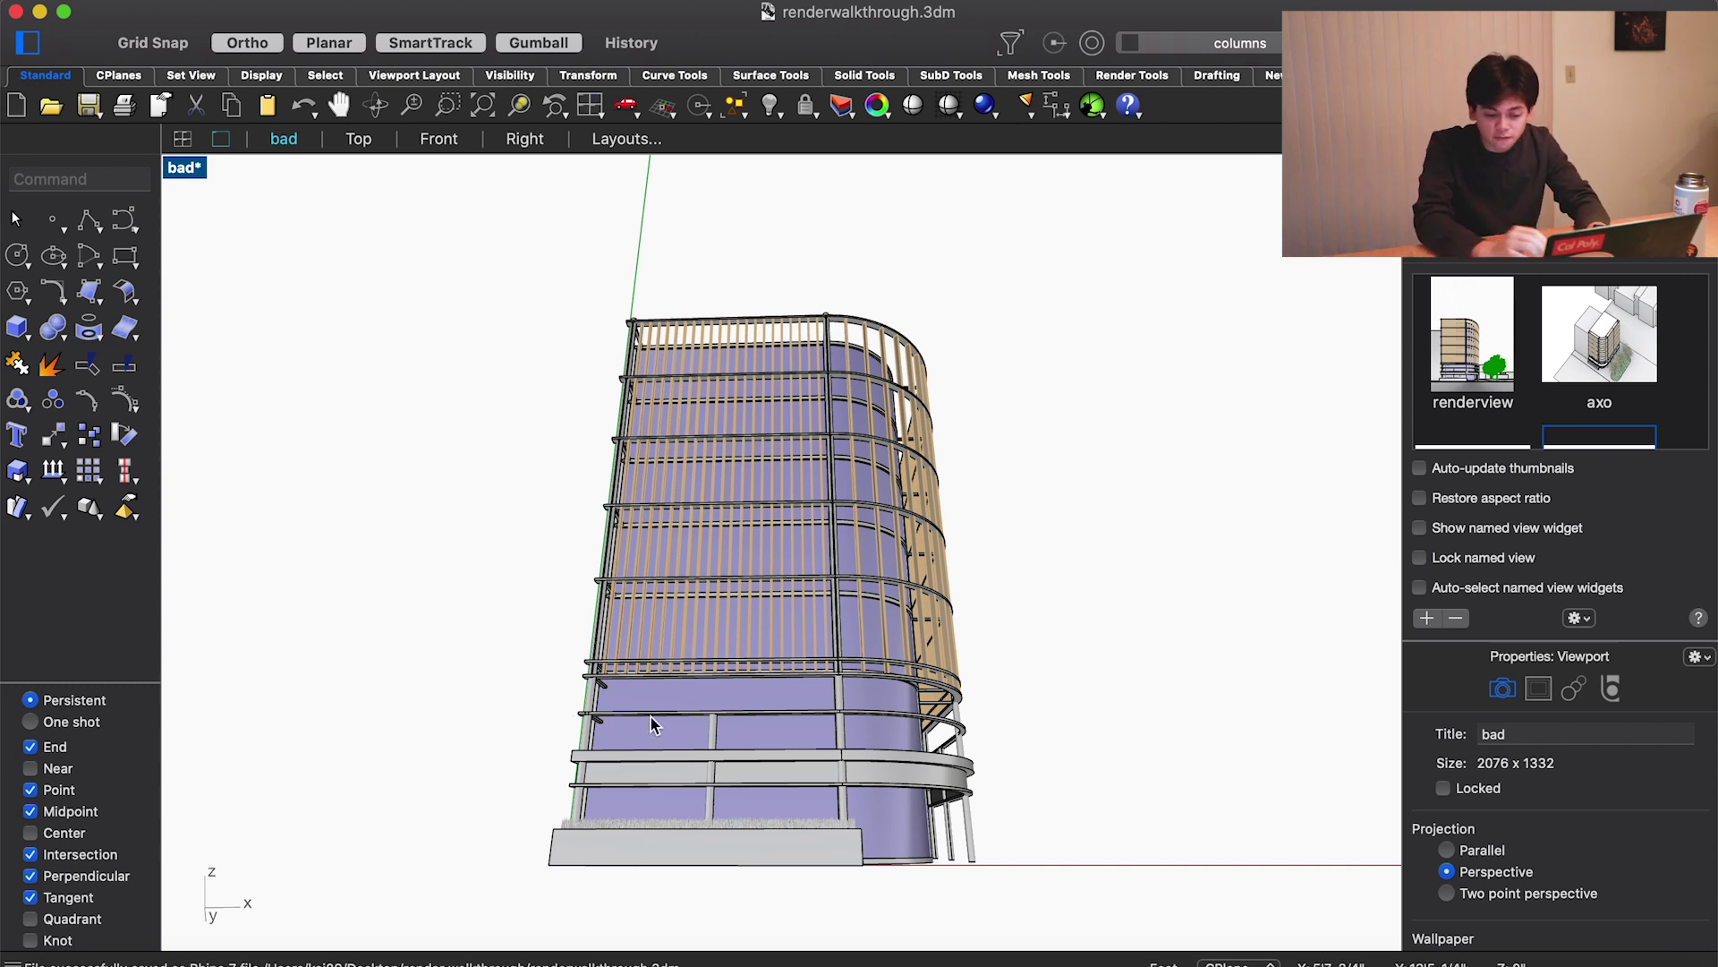
click(1479, 893)
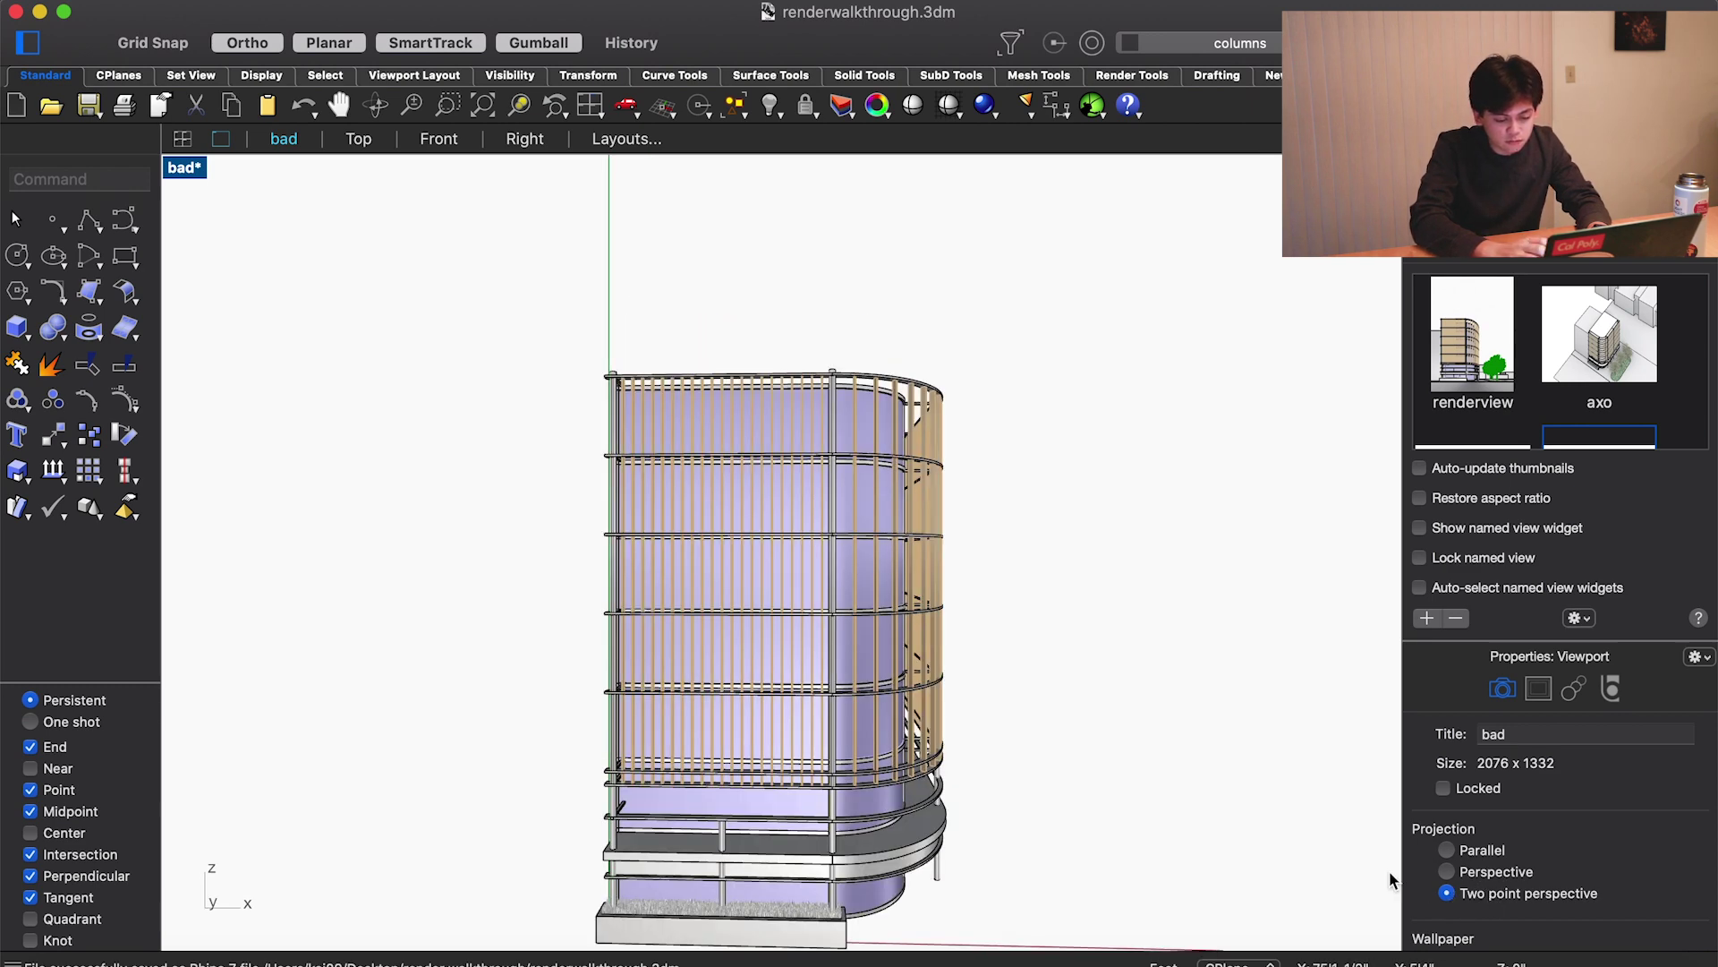
scroll(1254, 812, down, 5)
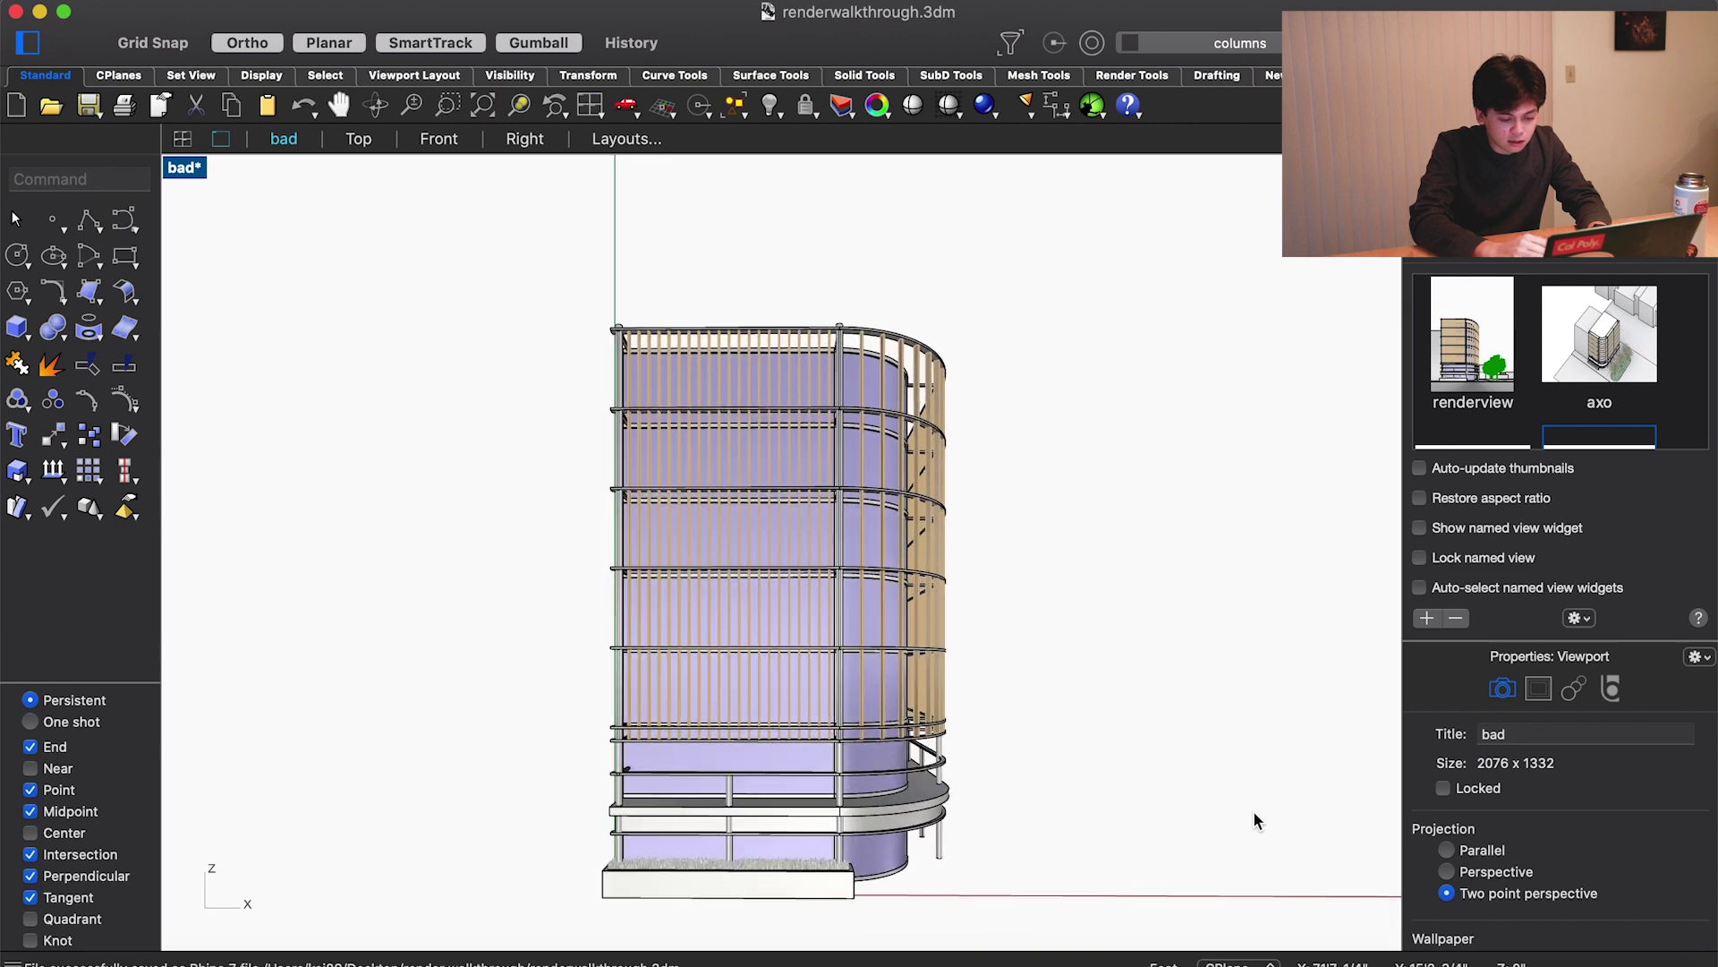
scroll(1254, 812, up, 5)
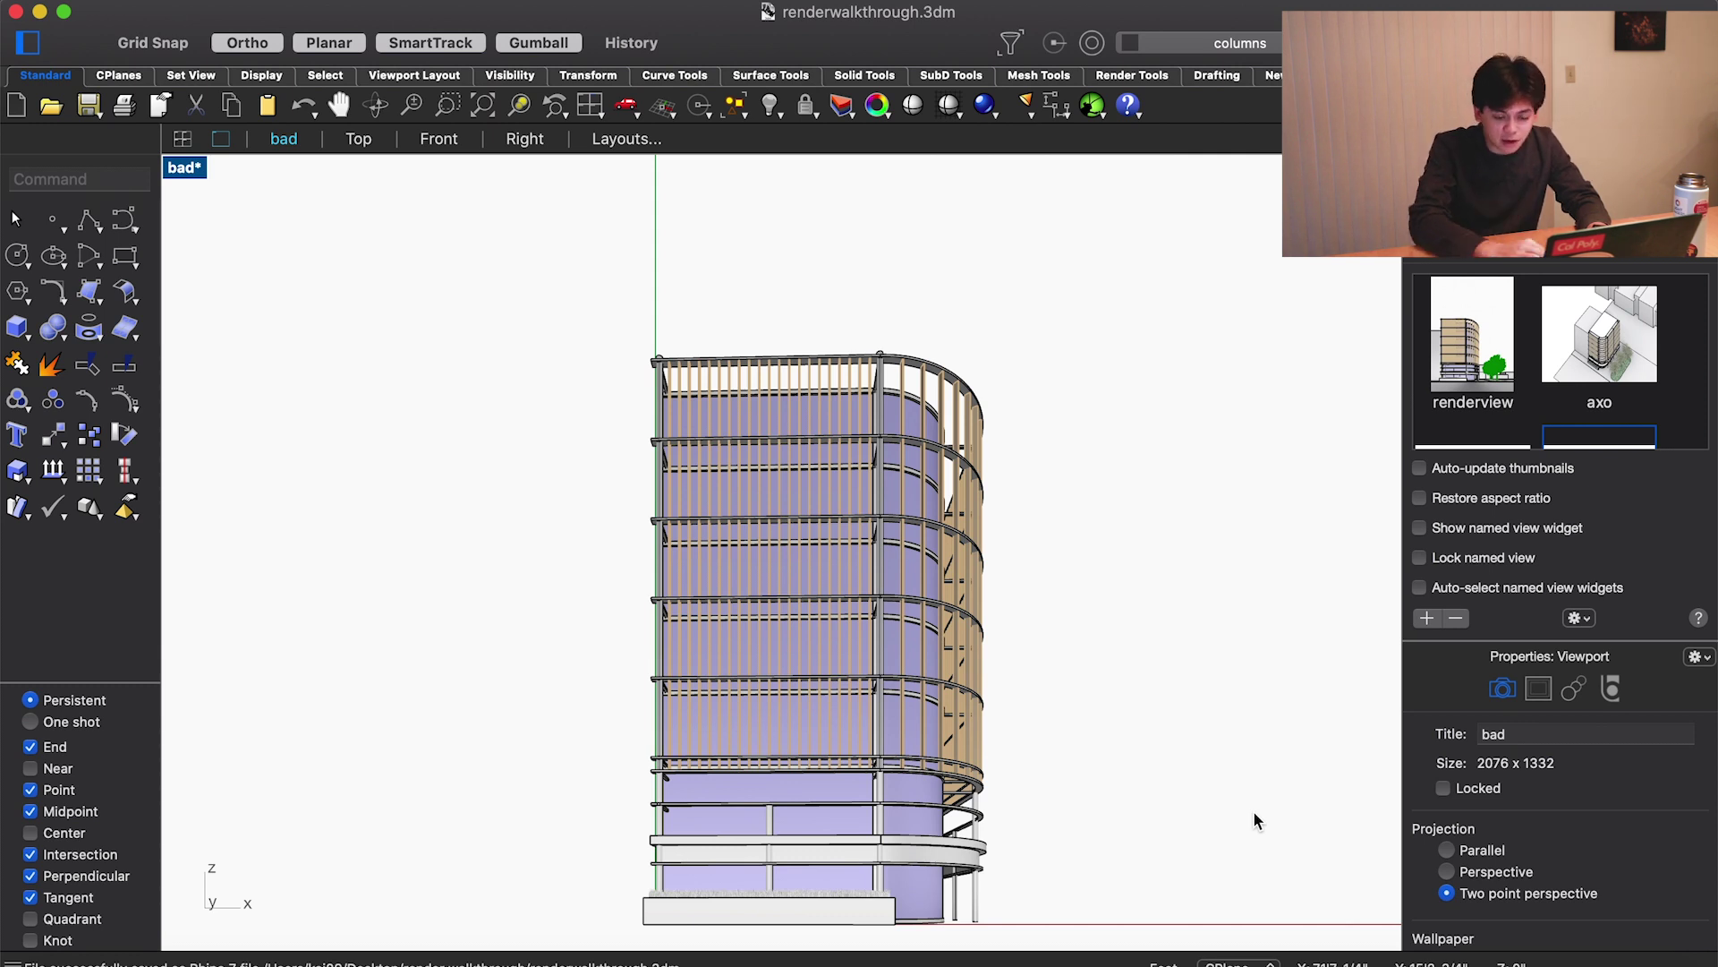
Restore the modelview named view and turn on the context layer with its trees and grass
scroll(1532, 383, down, 3)
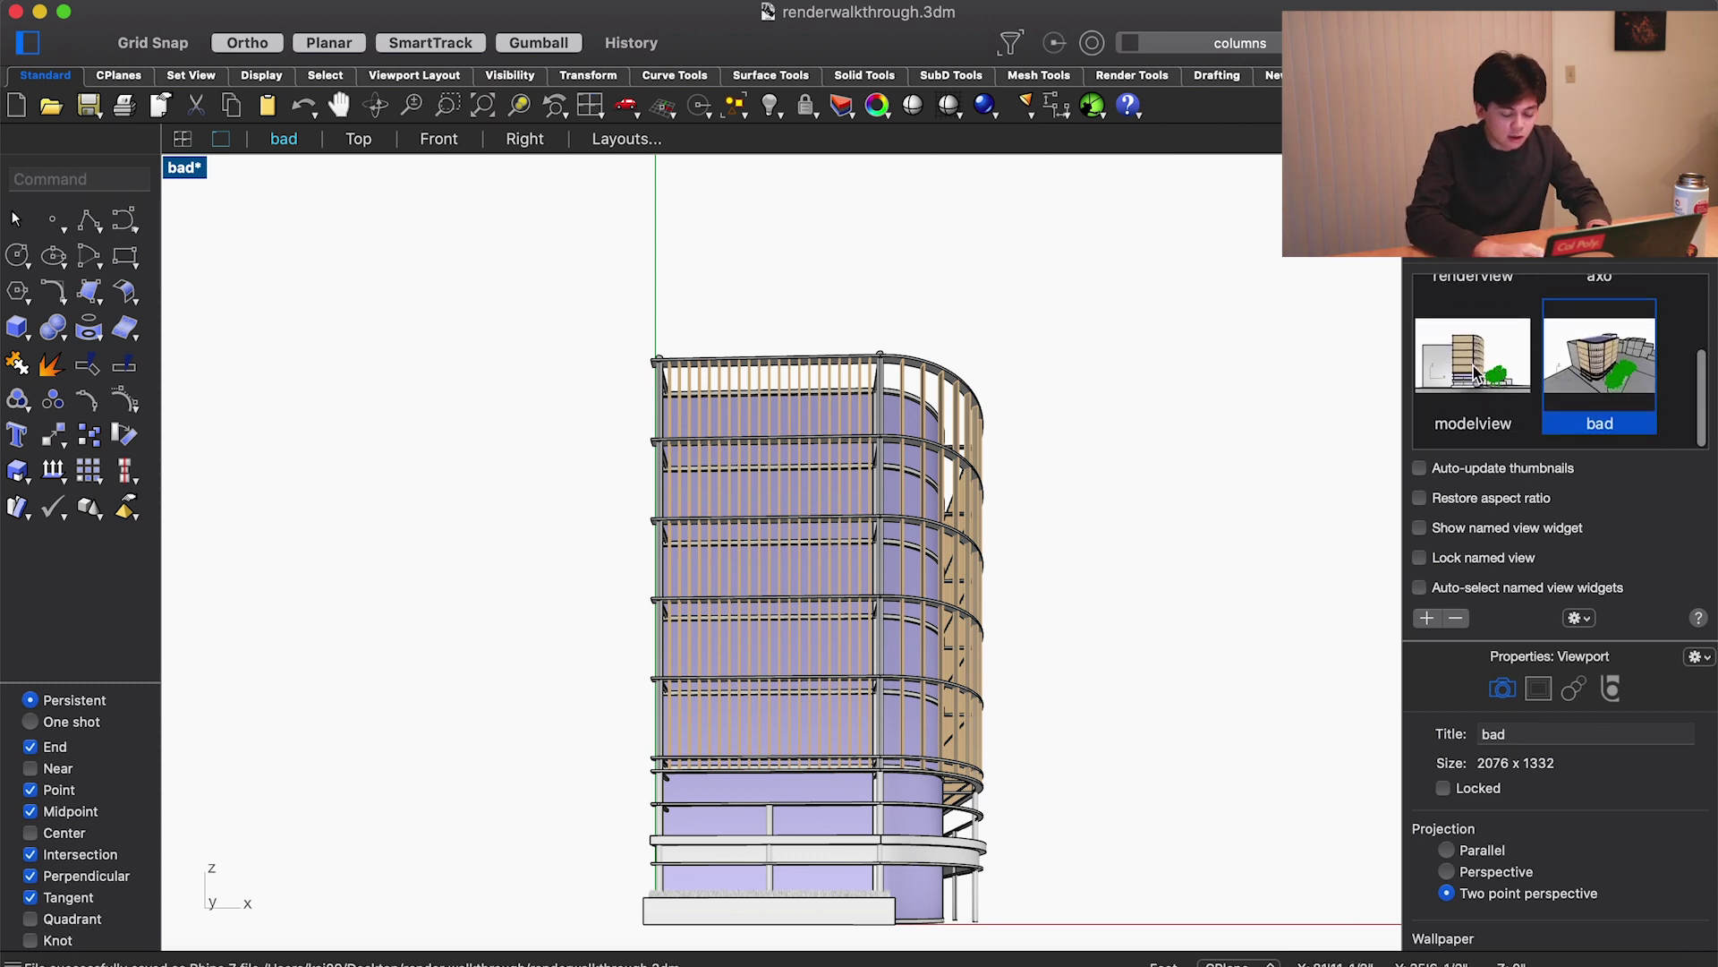
double_click(1474, 362)
scroll(1476, 372, up, 2)
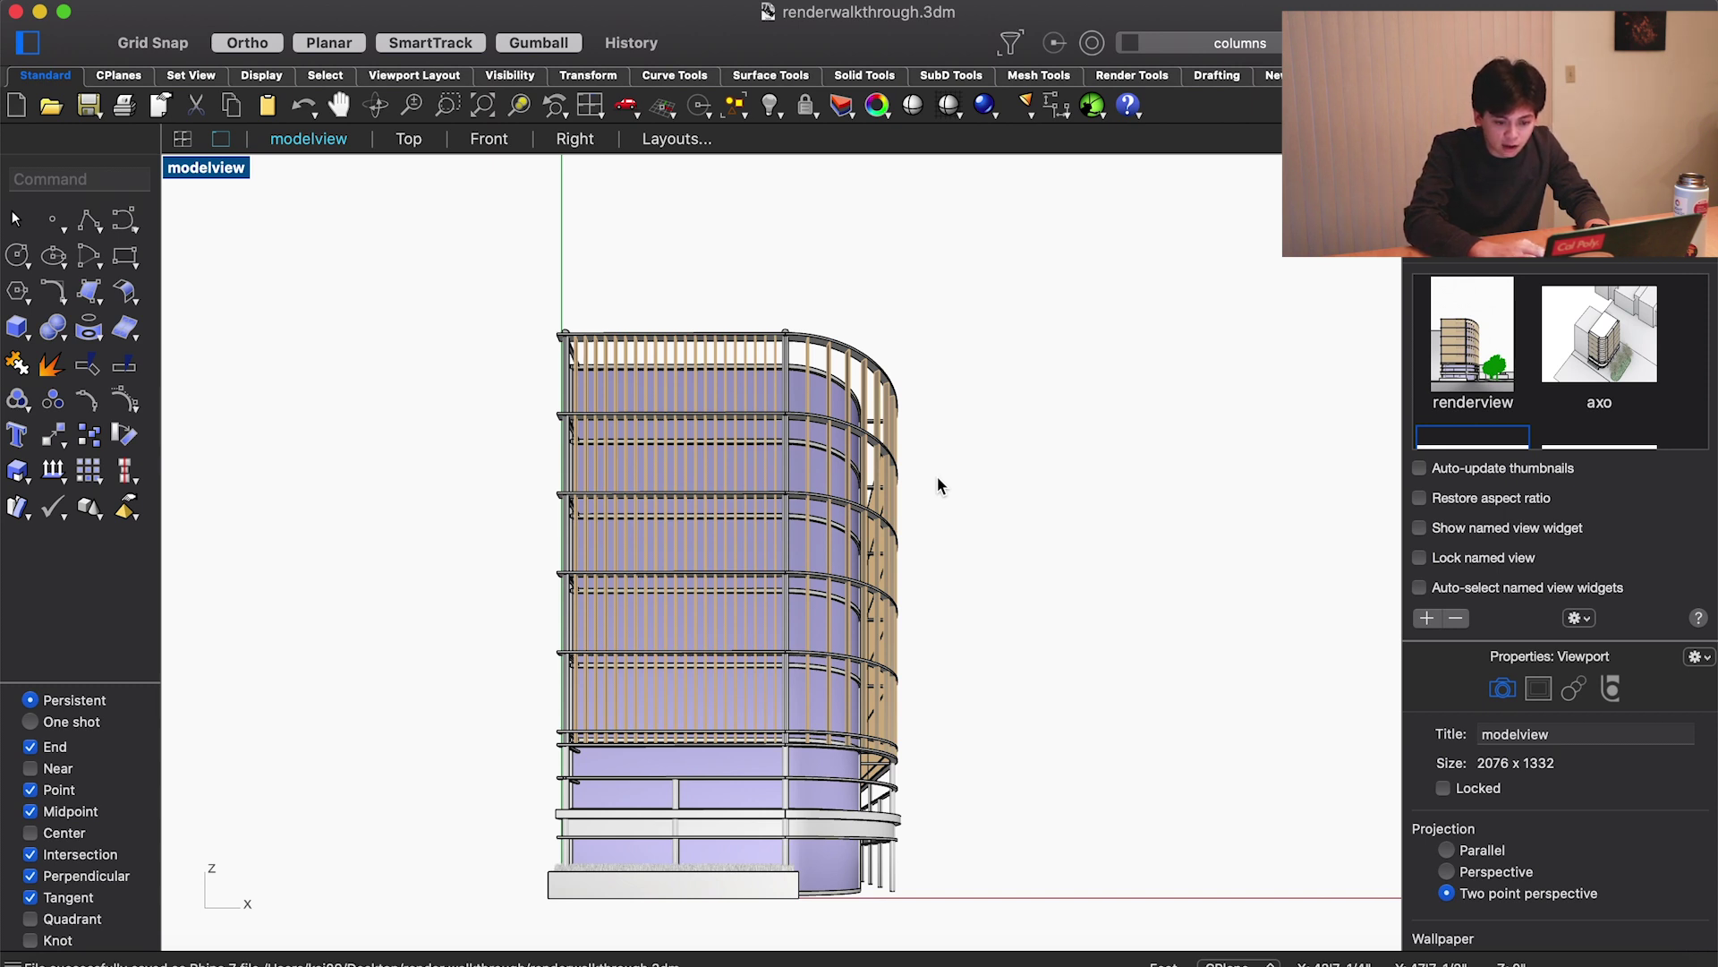
key(super+shift+l)
click(1584, 484)
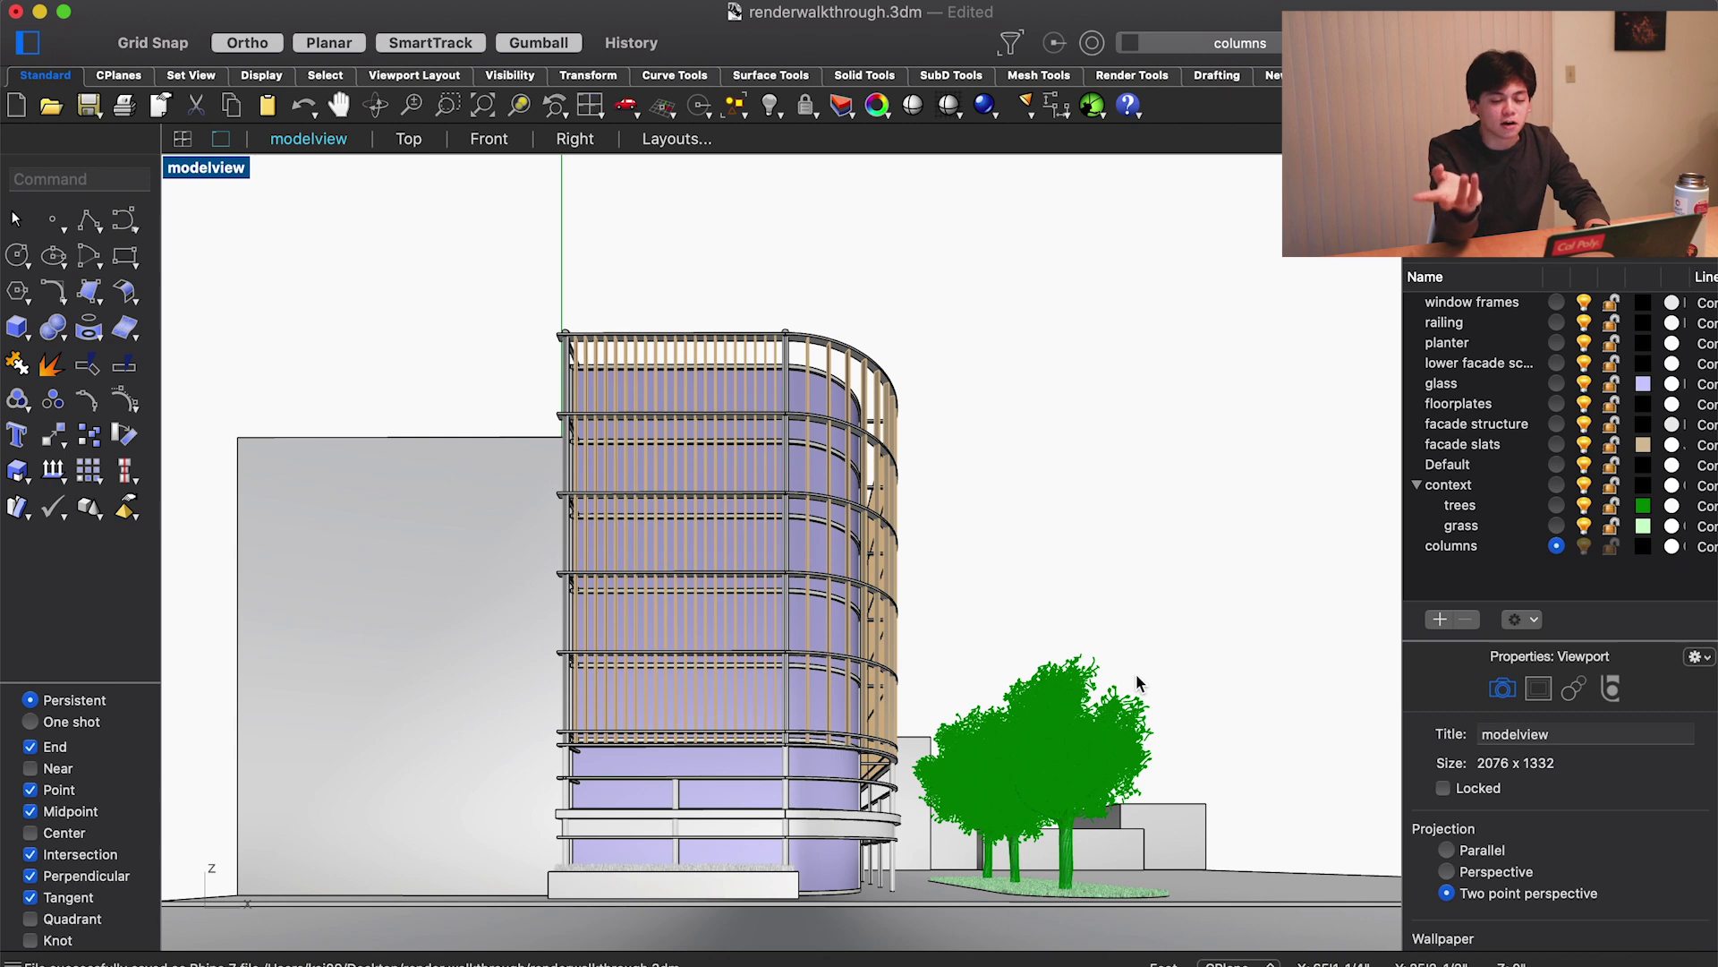
View baserender_nothing.png from the render walkthrough folder on the desktop, close it and return to the Rhino model
key(super+alt+space)
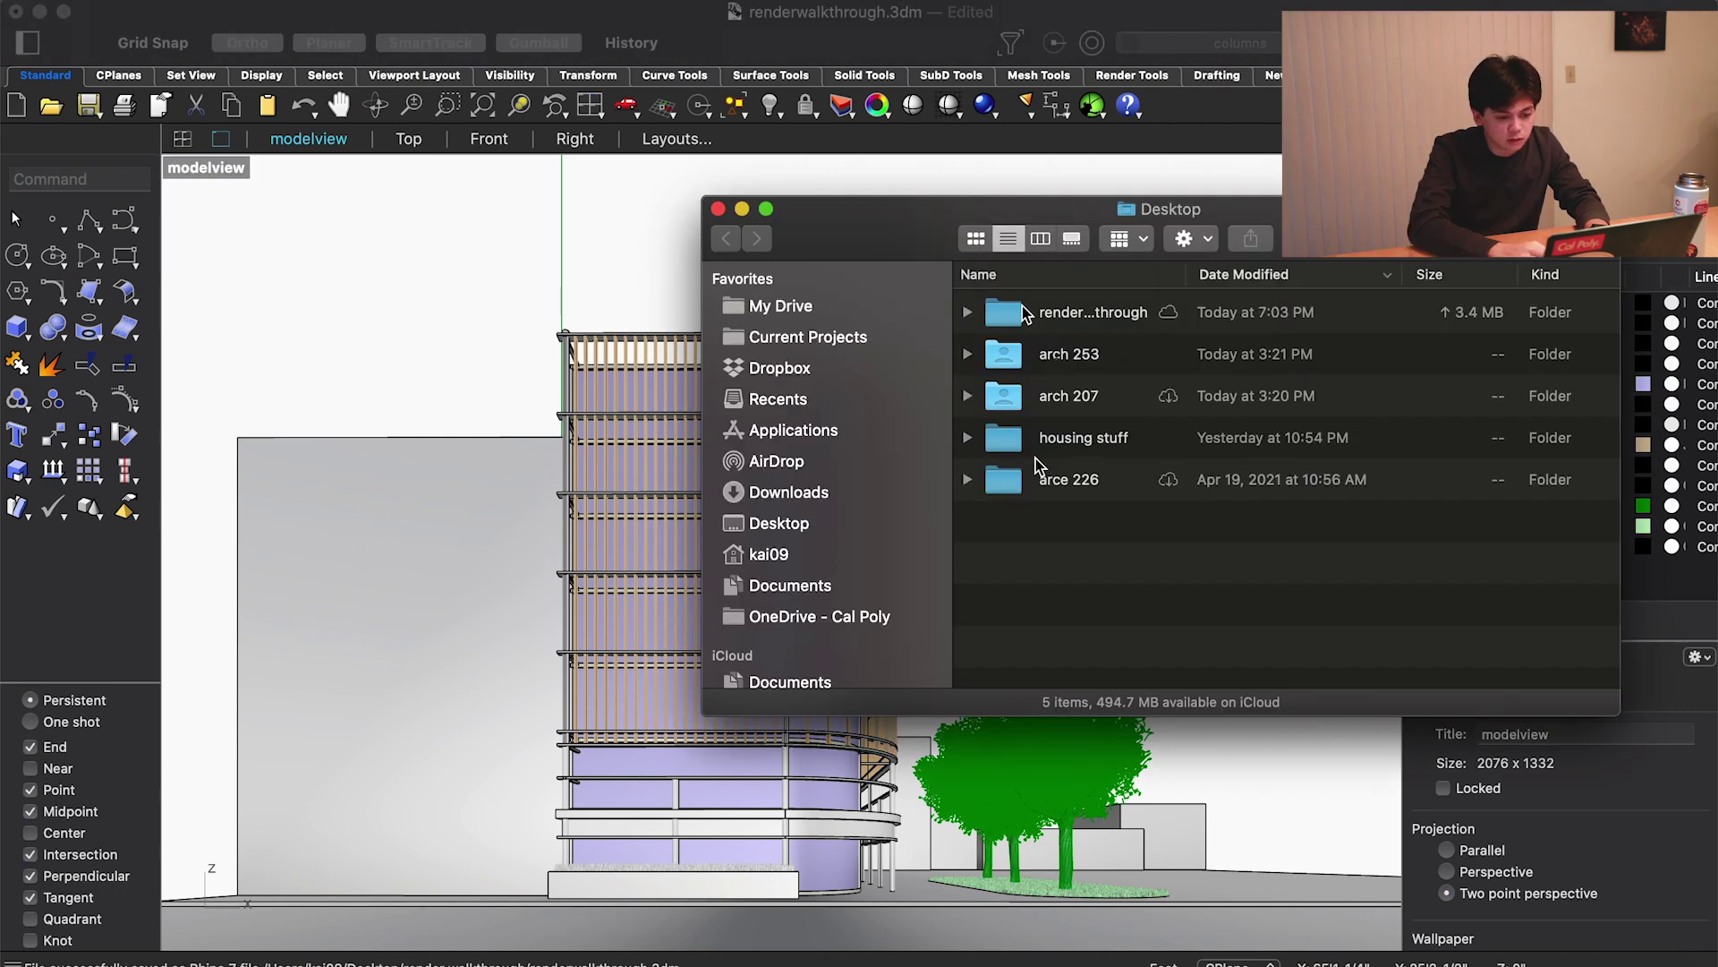
double_click(1029, 312)
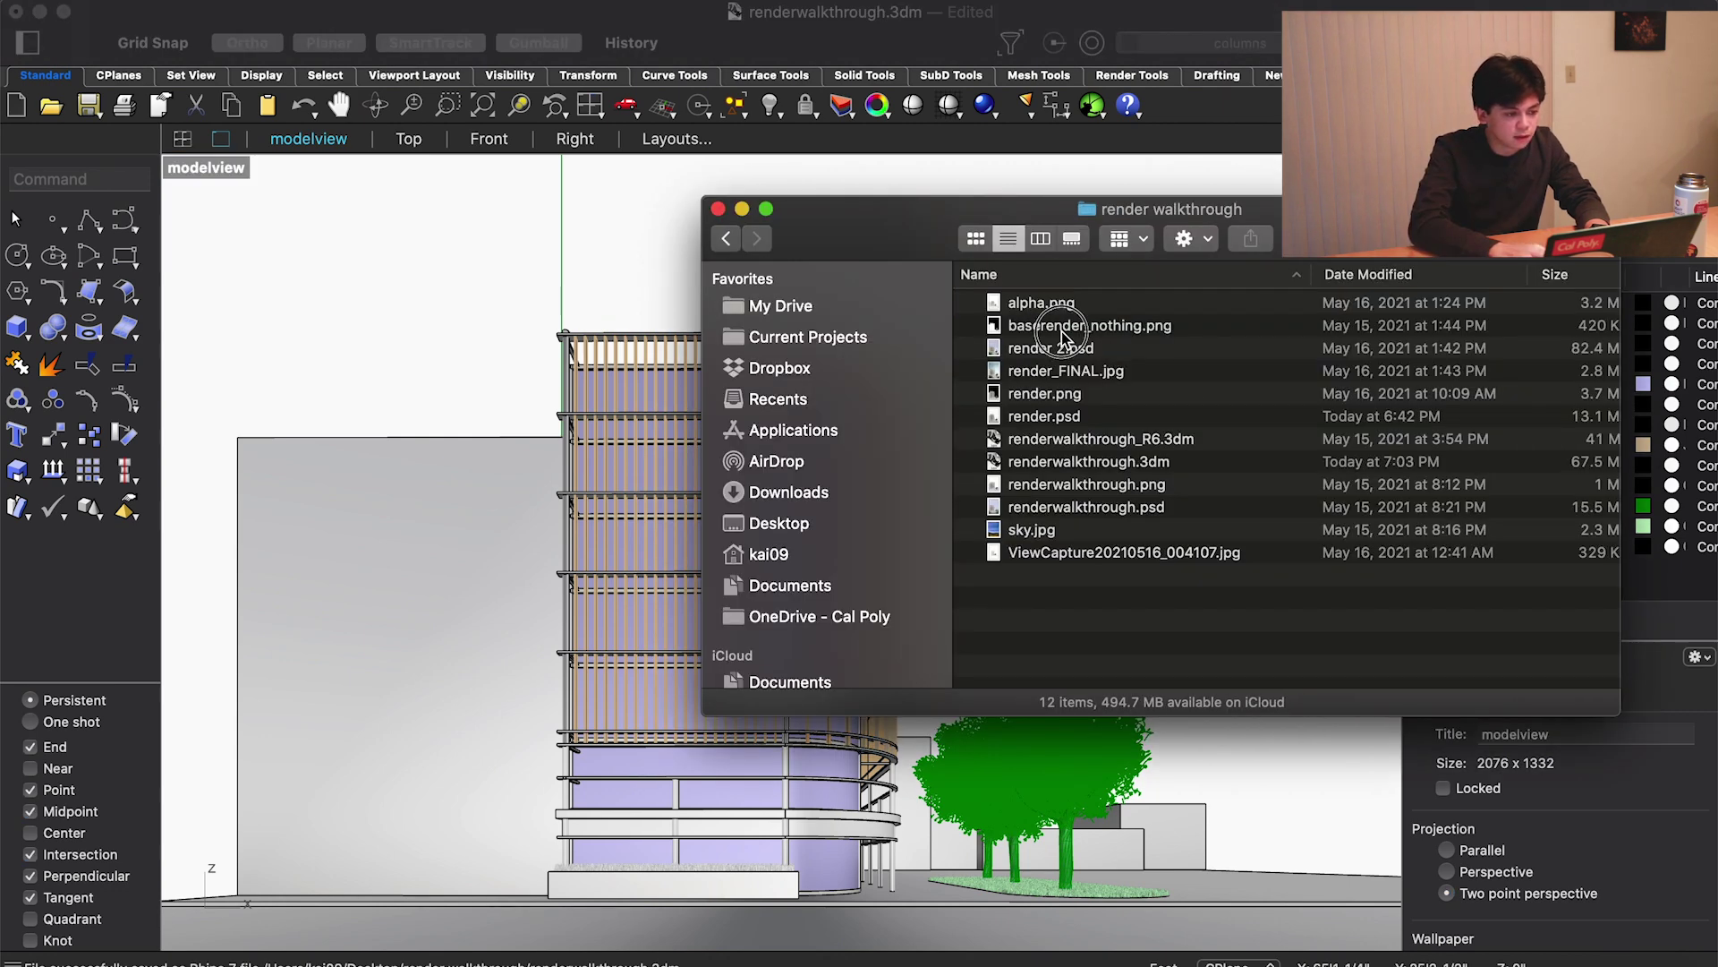
double_click(1069, 326)
drag(569, 30, 1006, 29)
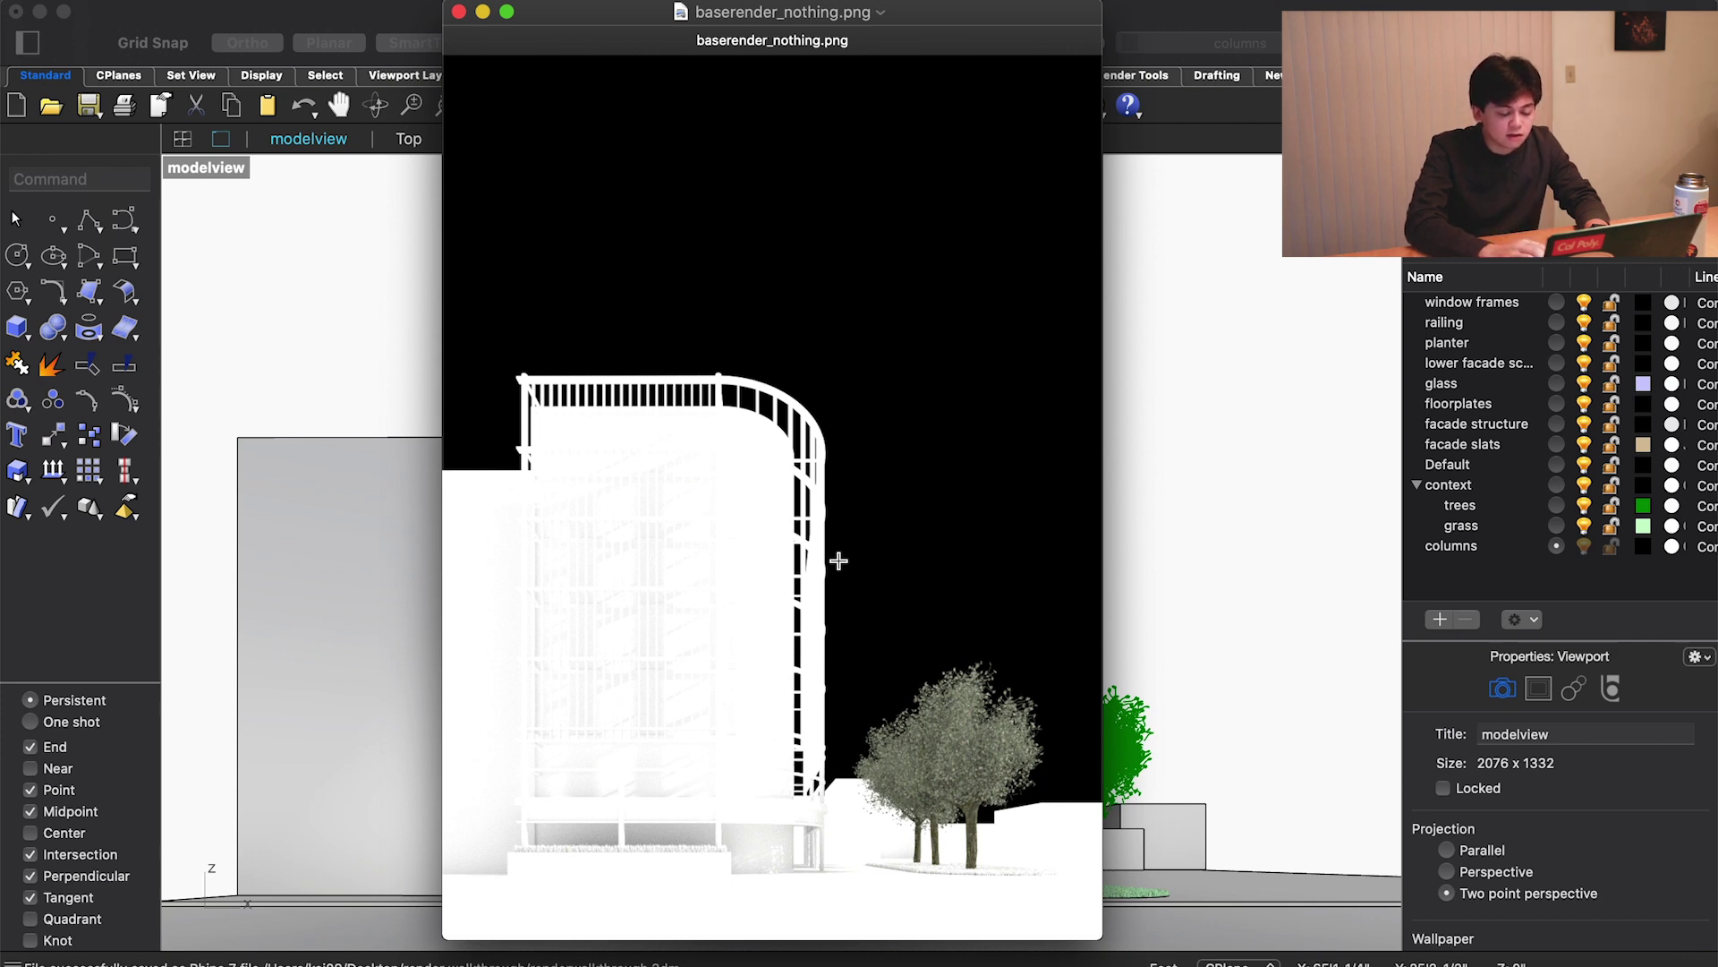
key(super+w)
click(1035, 503)
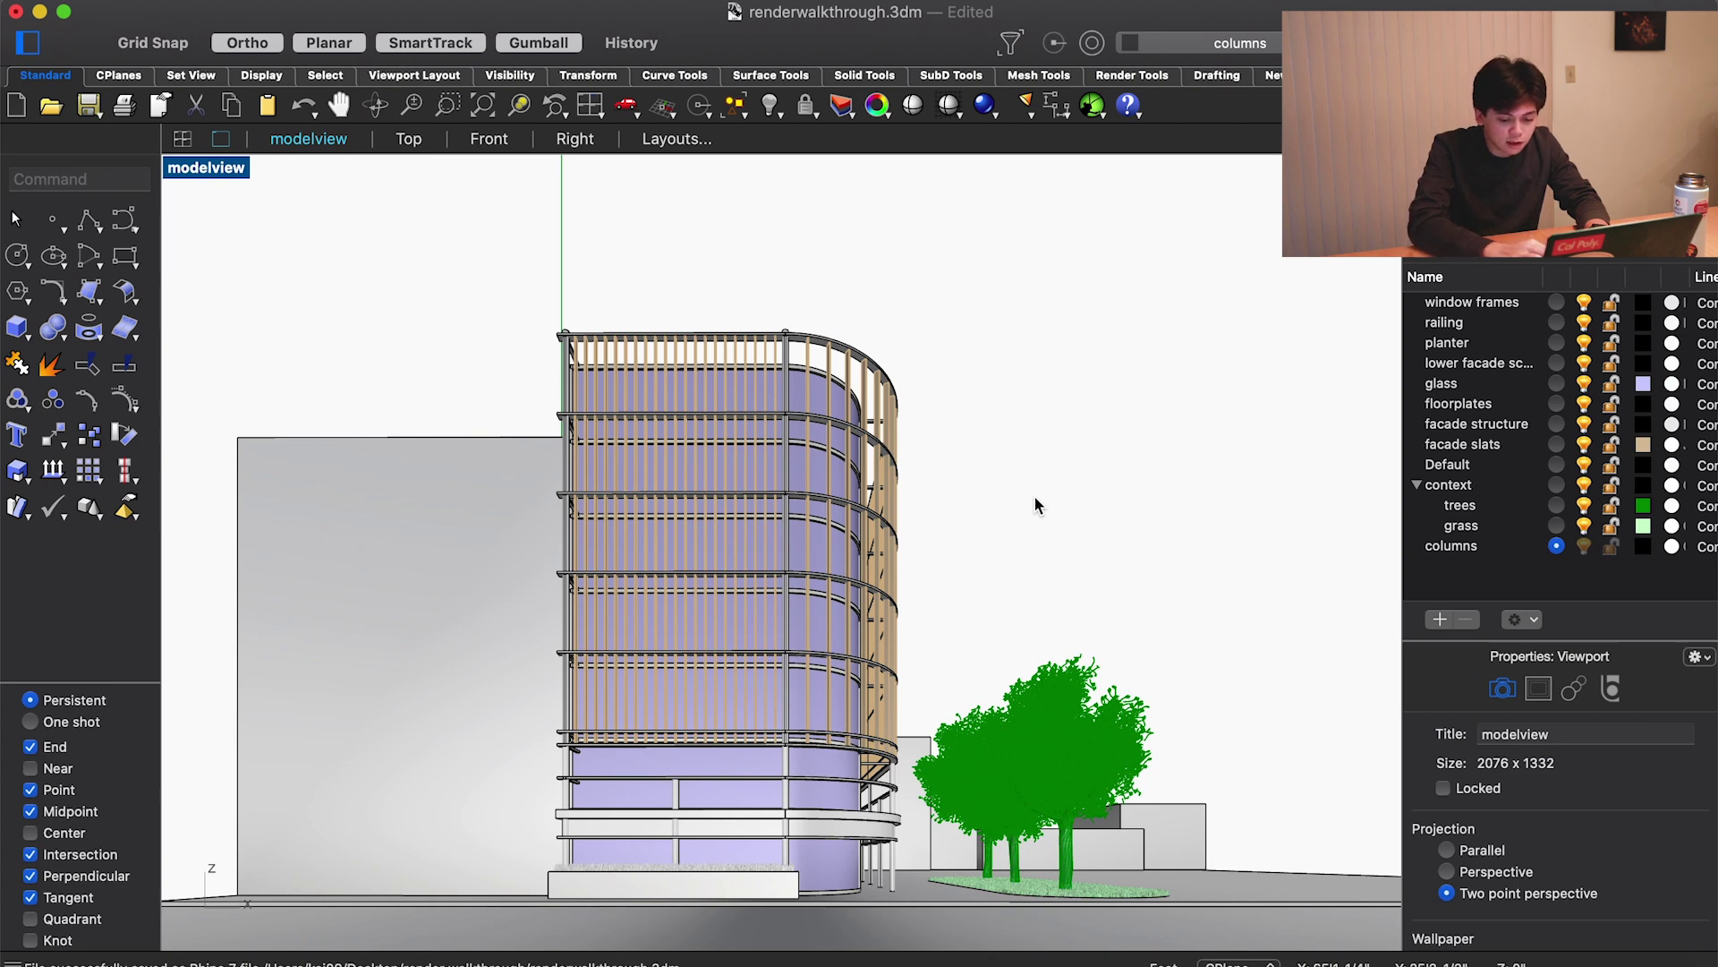
Change the modelview viewport's projection to Perspective and get a close view of the building's curved facade corner
click(1488, 873)
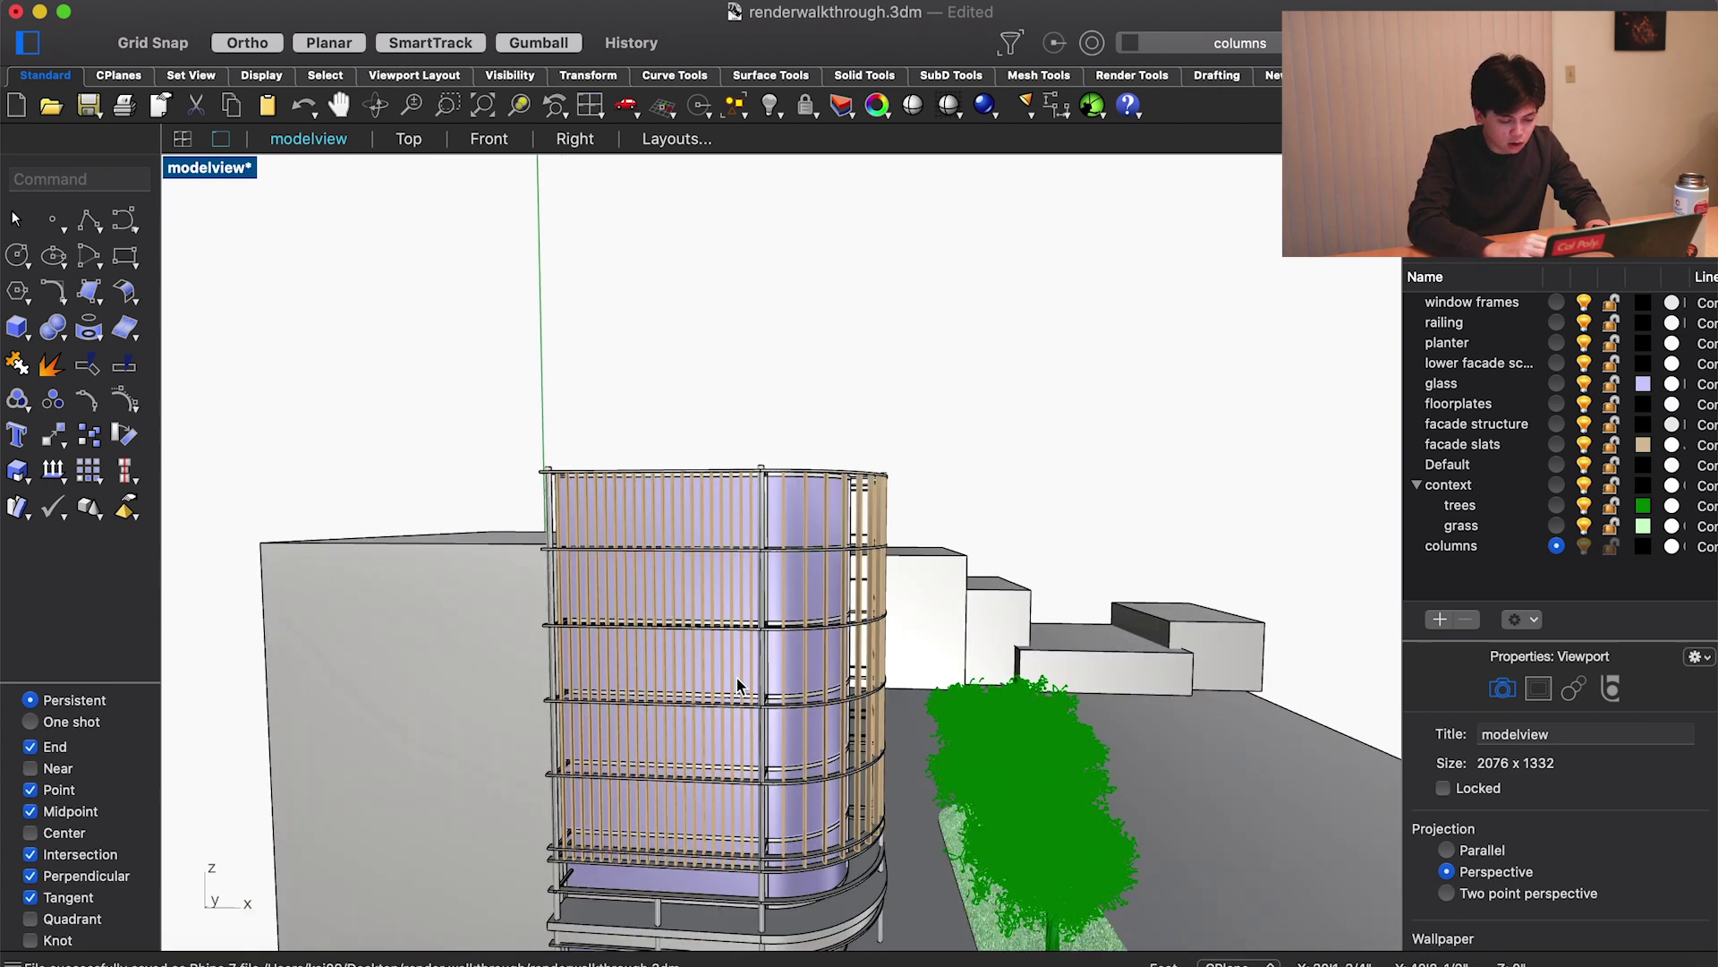
scroll(779, 700, down, 10)
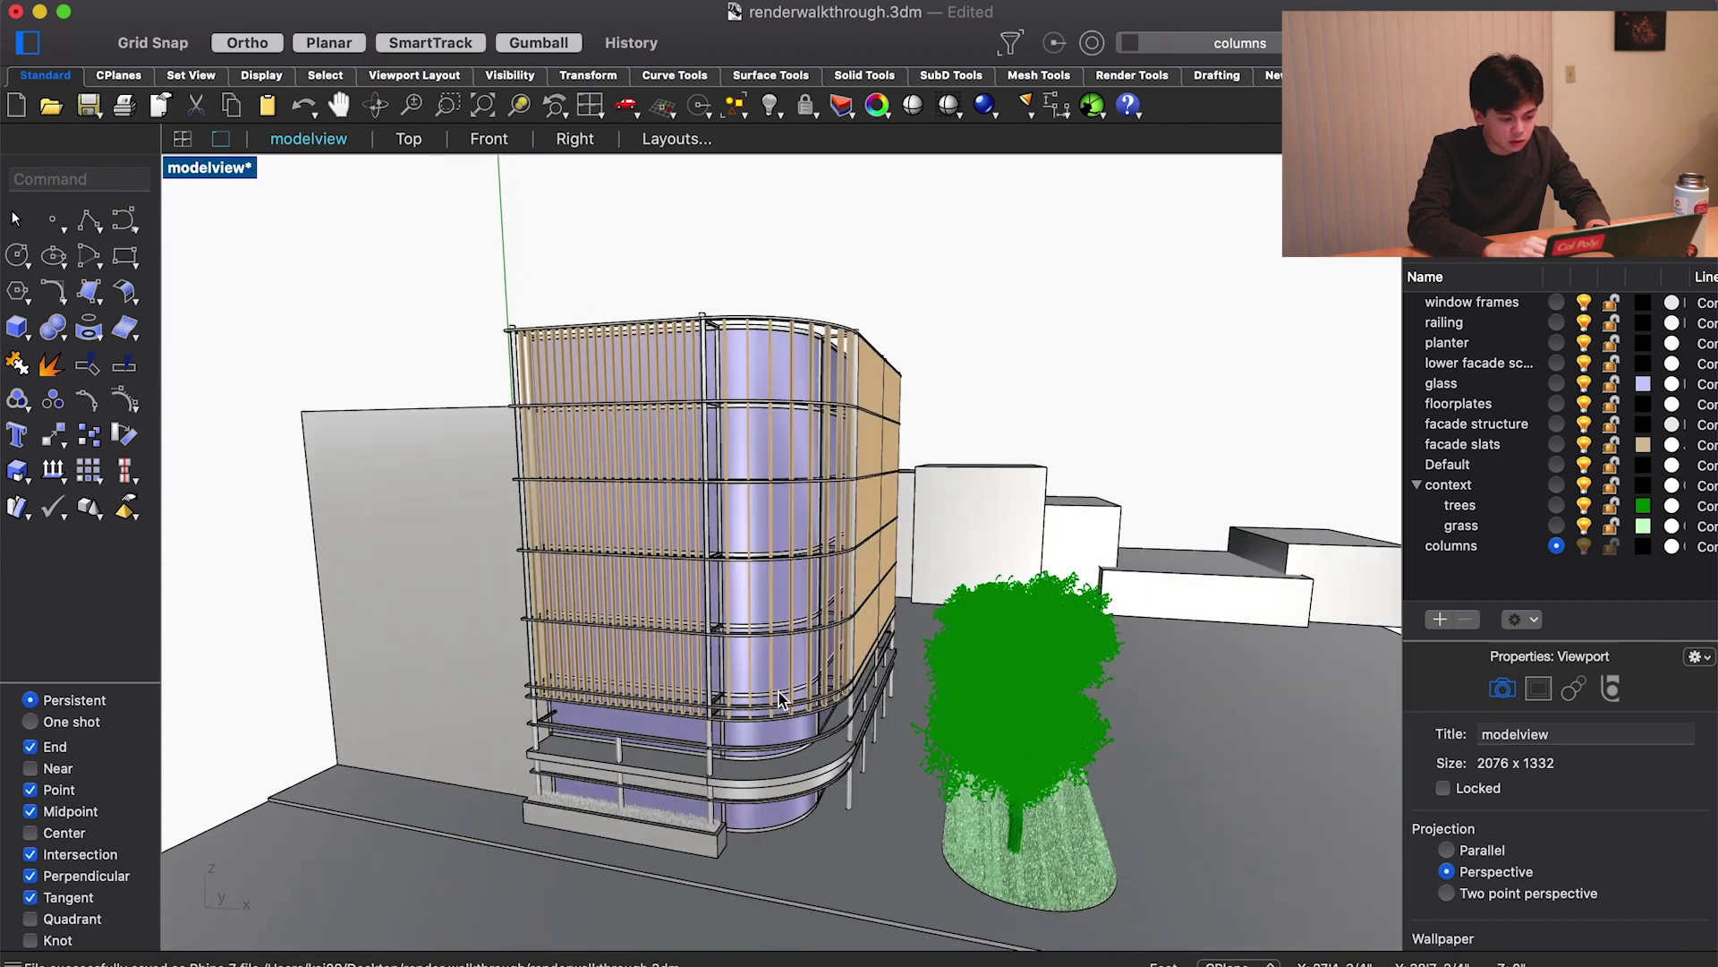
scroll(779, 700, down, 8)
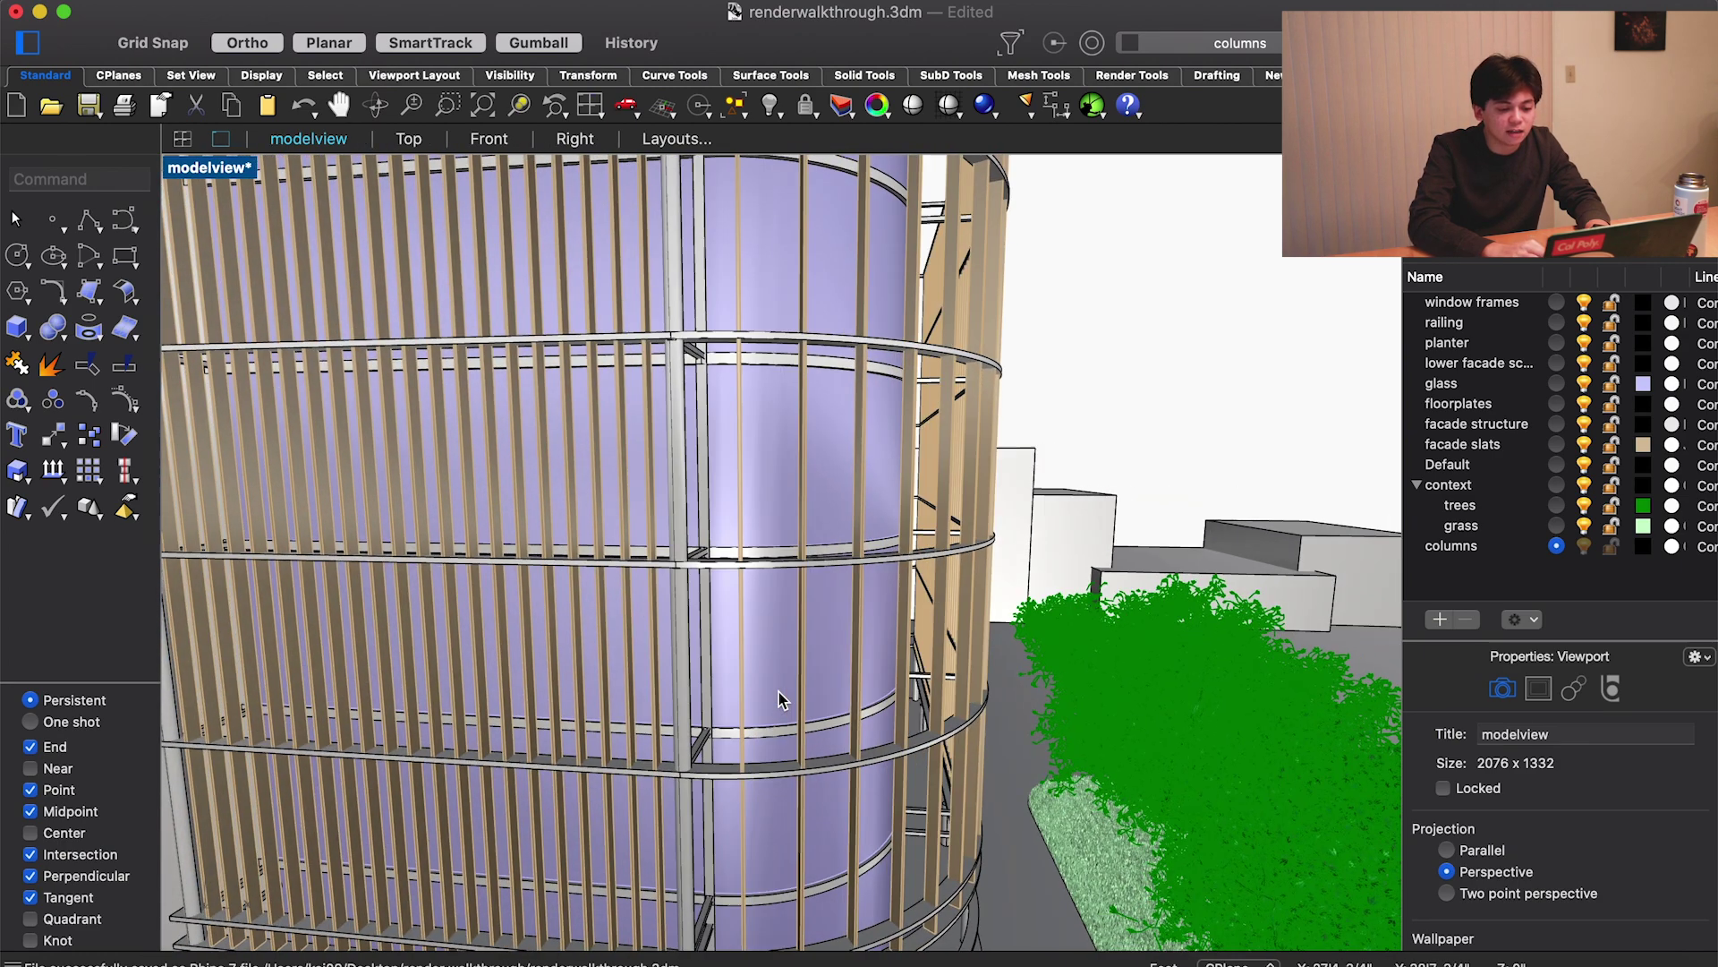
right_drag(779, 700, 1049, 430)
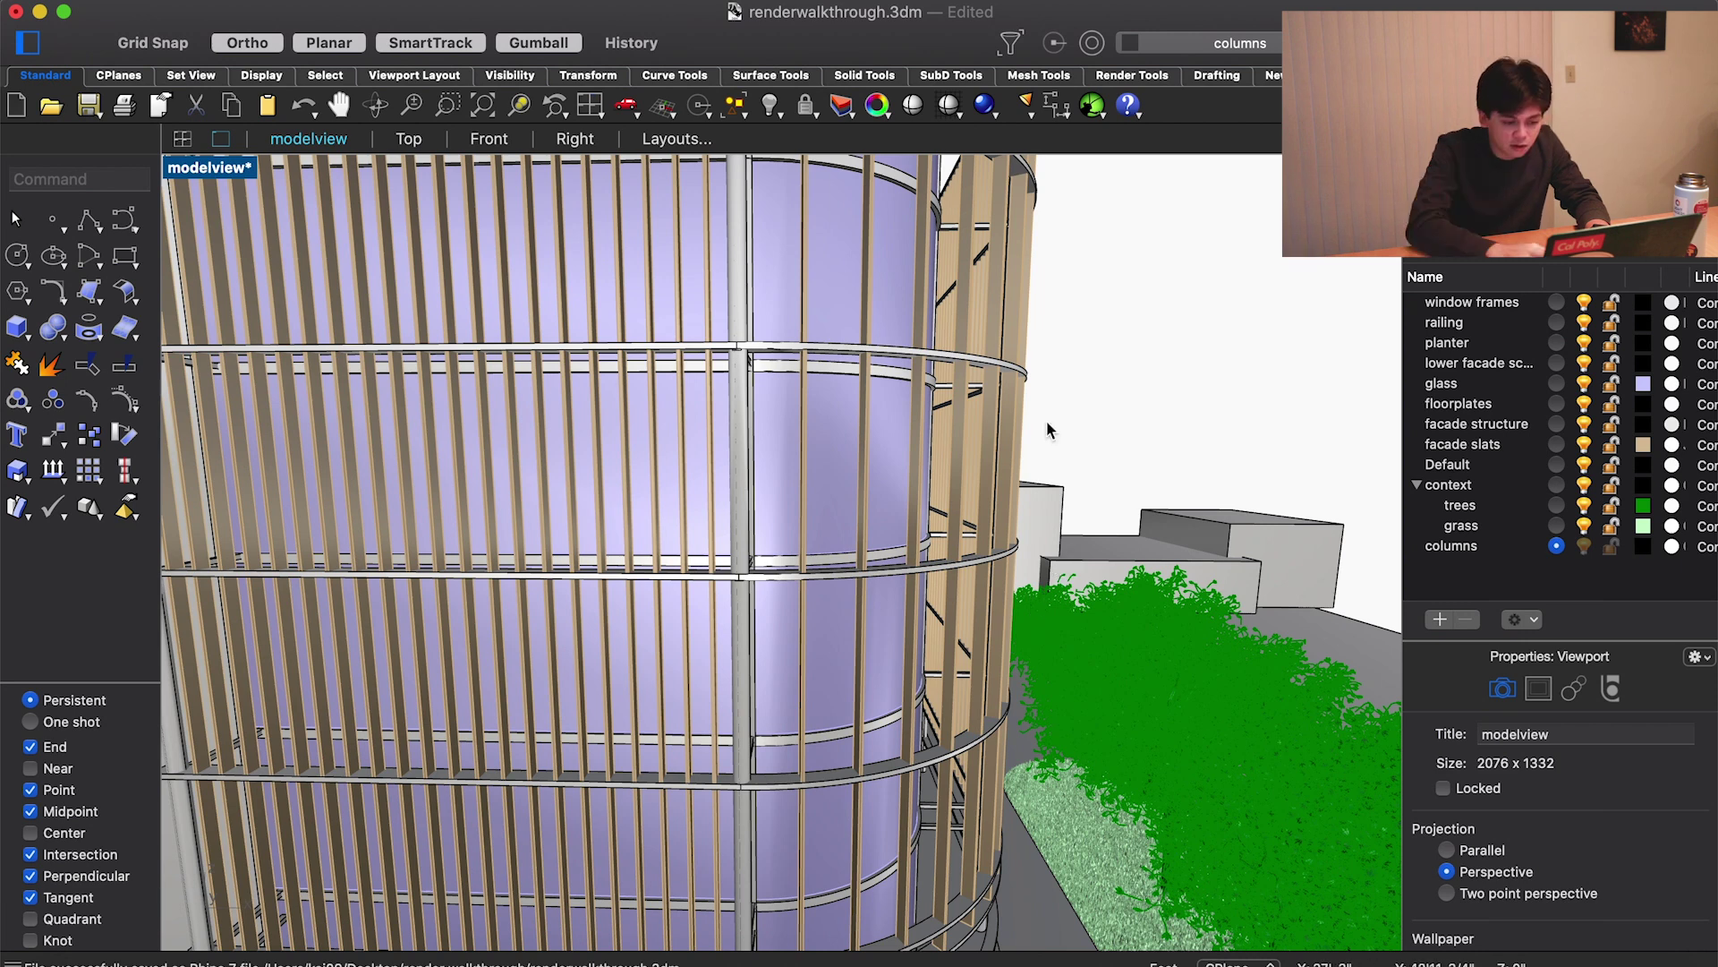
Select a facade slat and toggle the facade slats layer's visibility to check which objects it holds
click(965, 449)
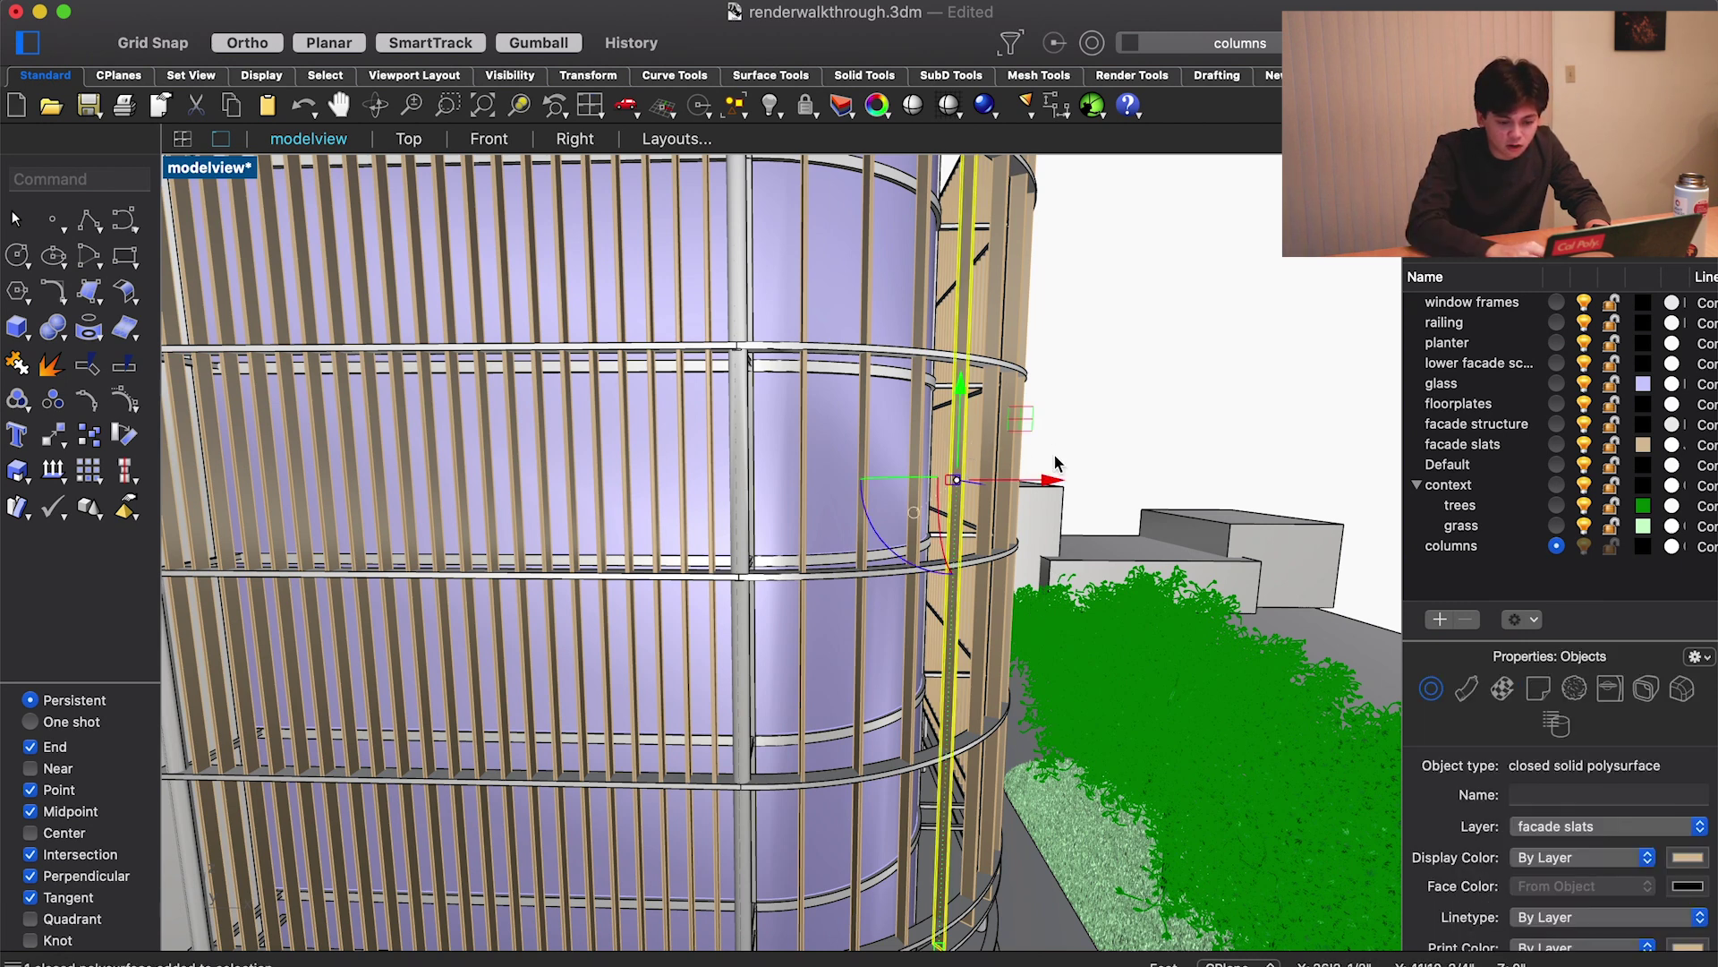
click(1521, 444)
click(1585, 445)
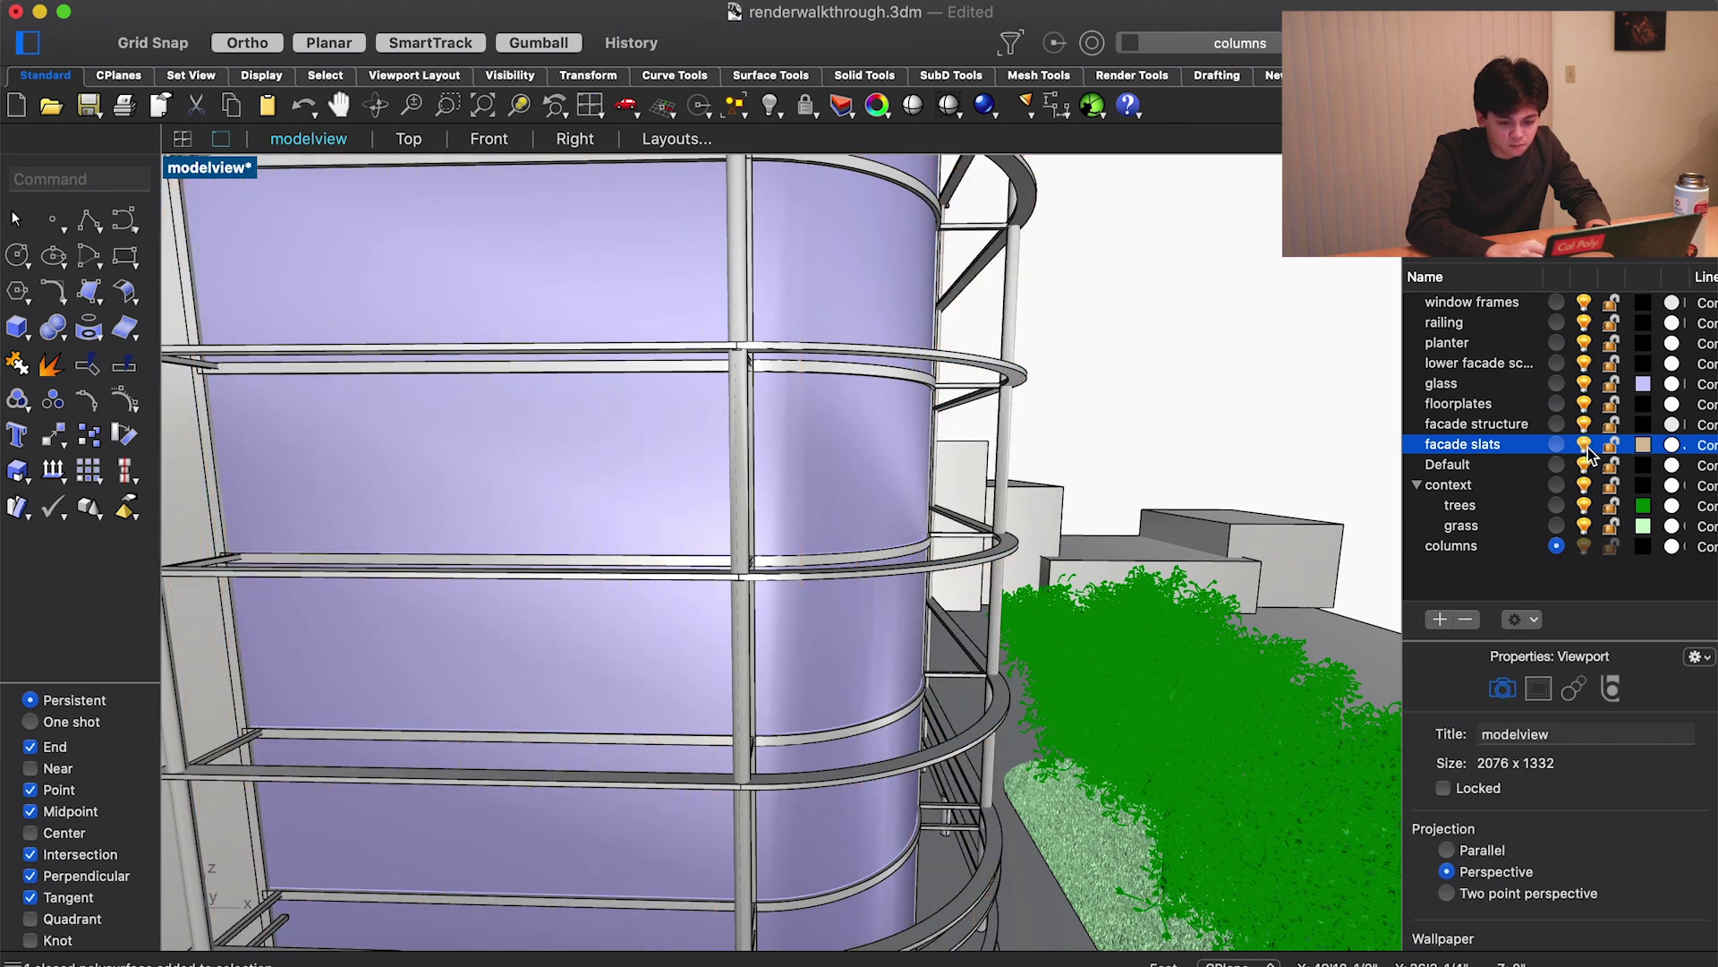
click(1586, 444)
click(1585, 445)
click(1585, 445)
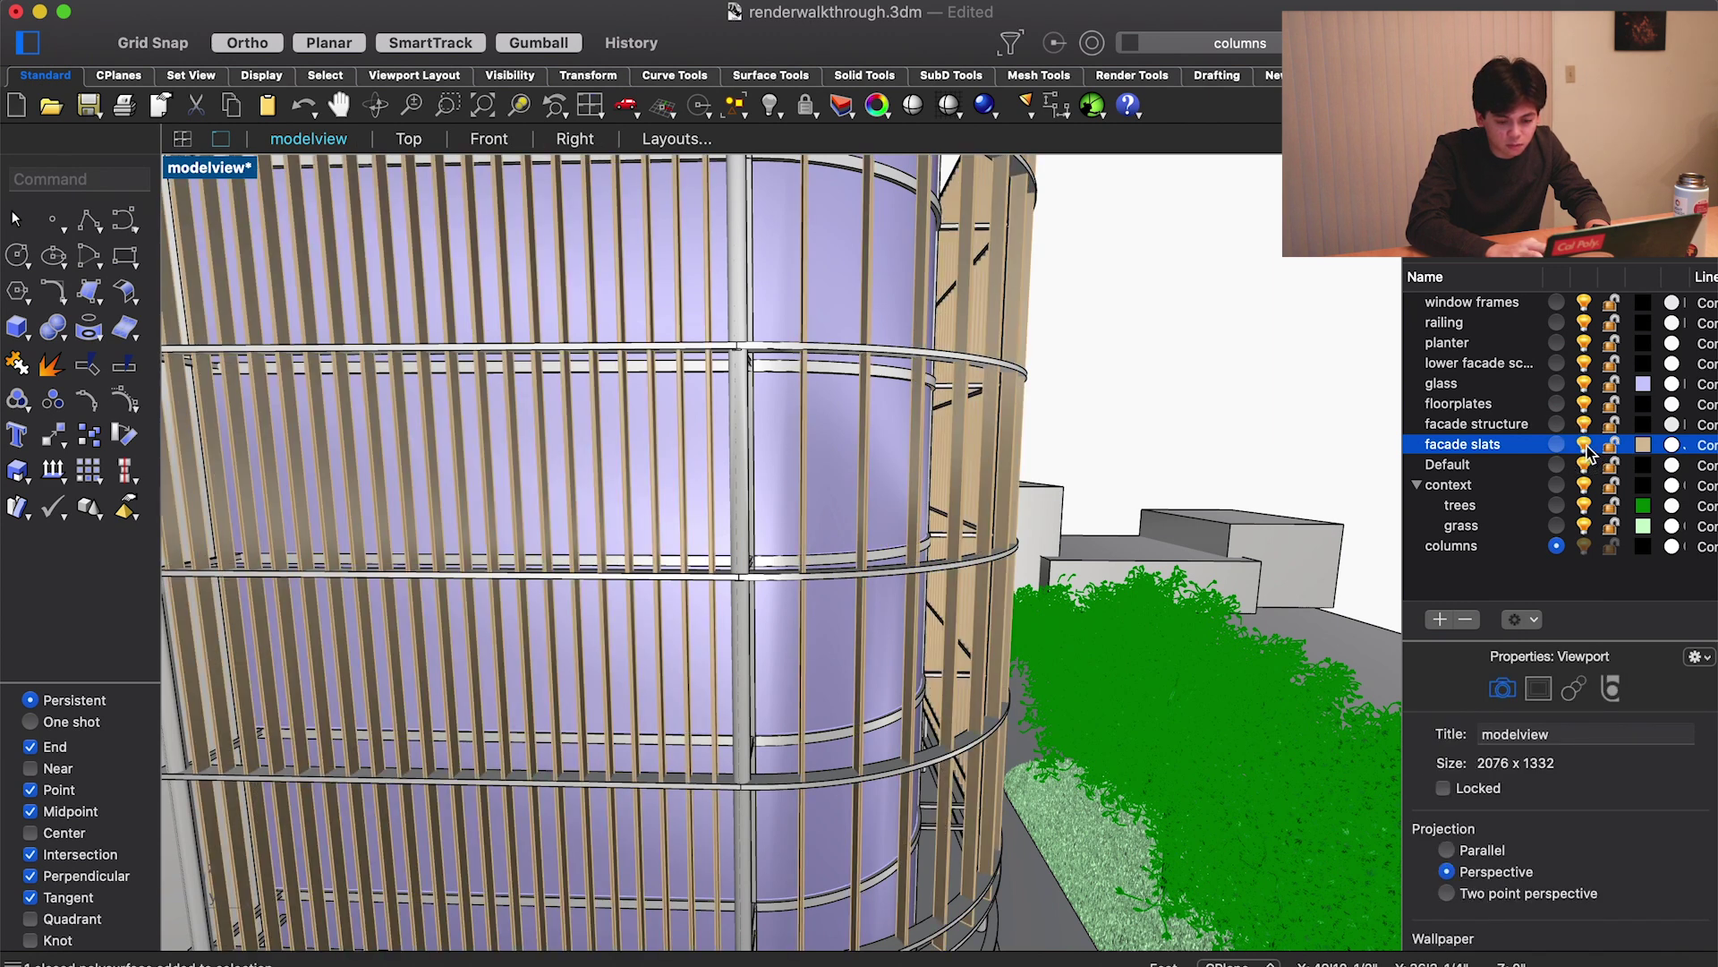
Open the facade slats layer's material settings and enlarge the dialog to show the custom settings
scroll(1670, 452, right, 1)
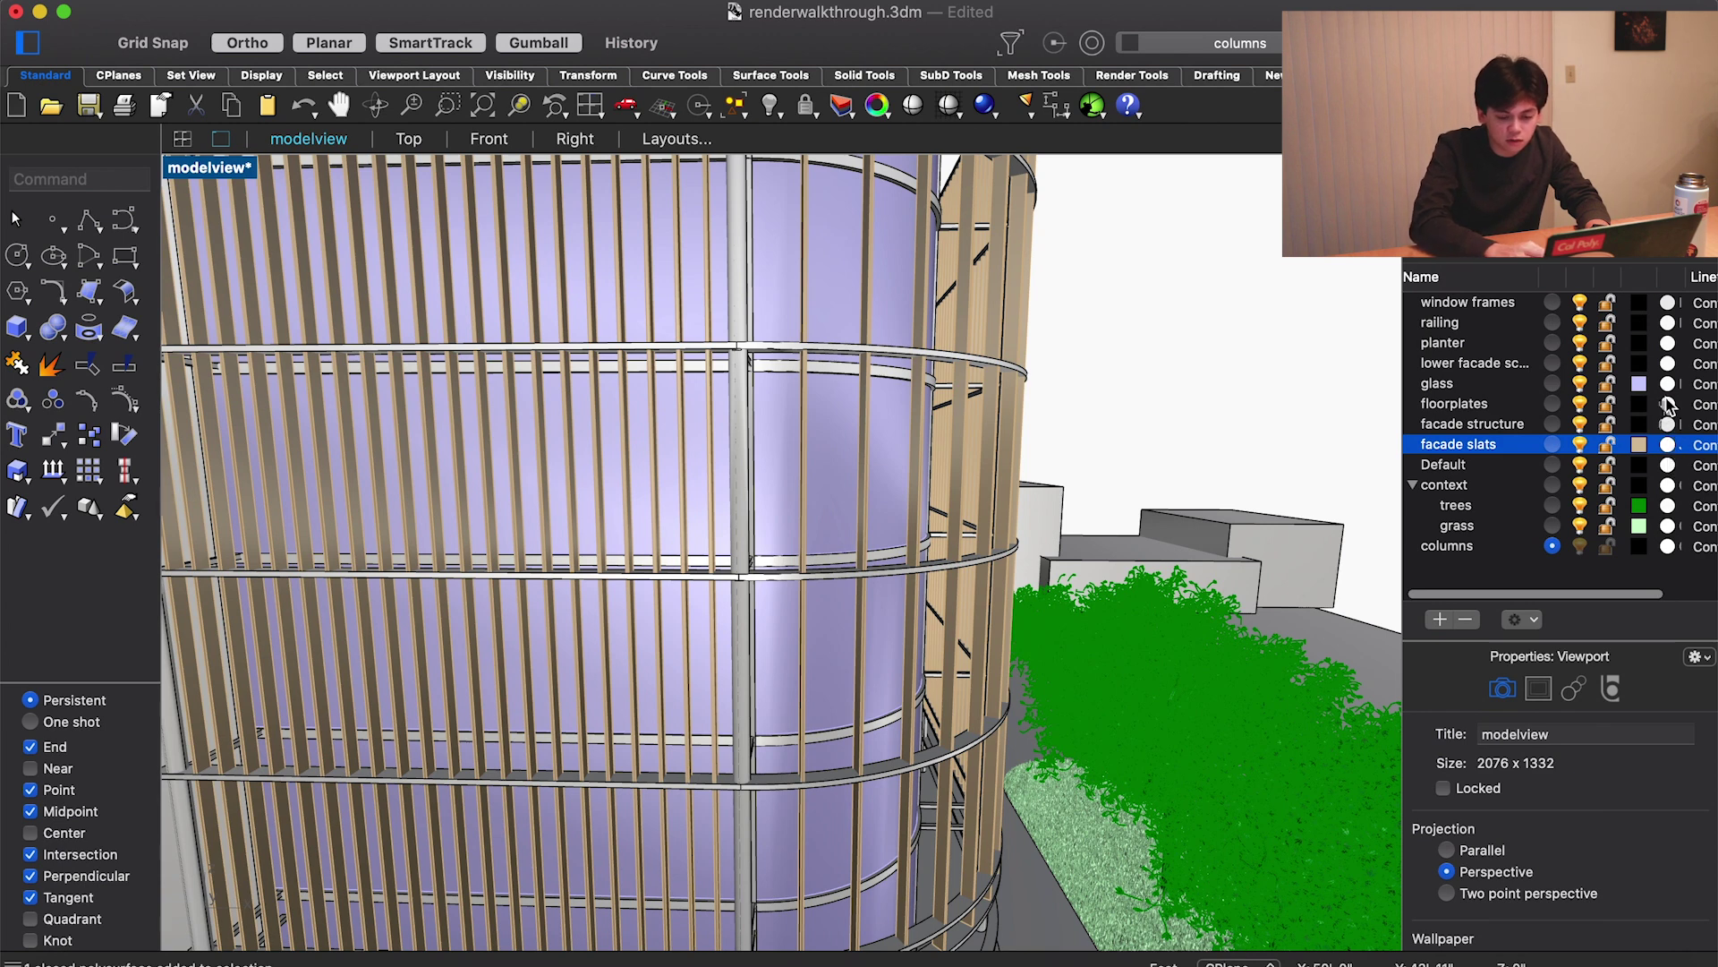
click(1668, 445)
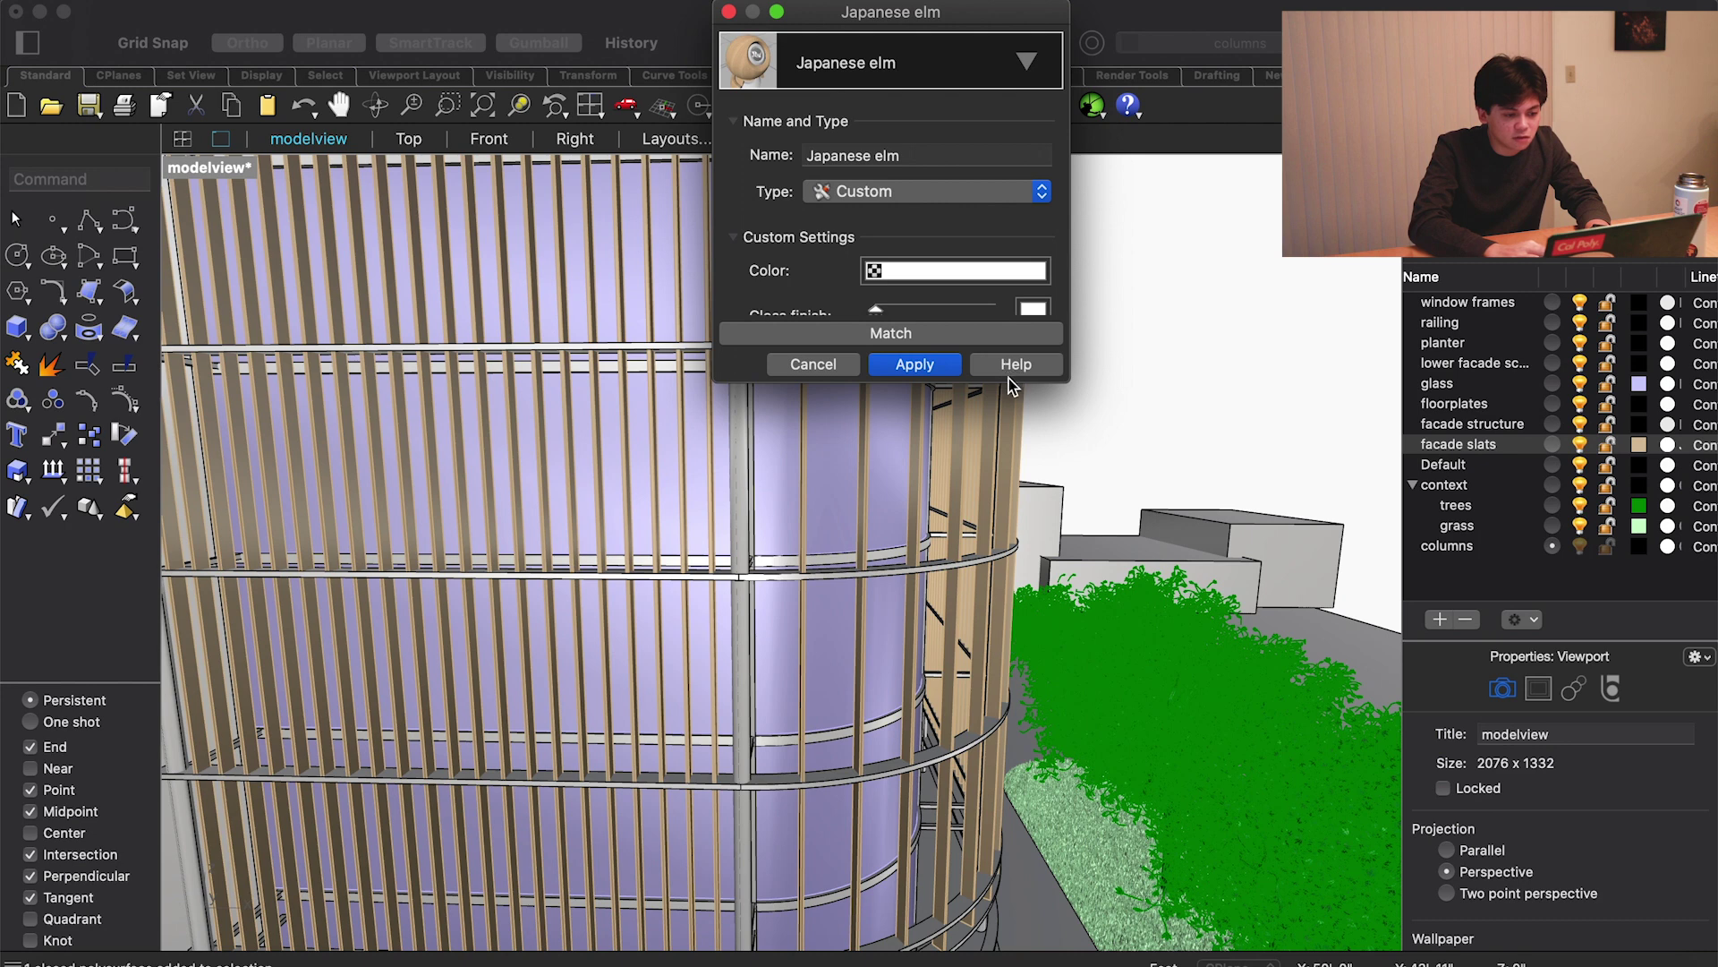
drag(1012, 386, 1008, 601)
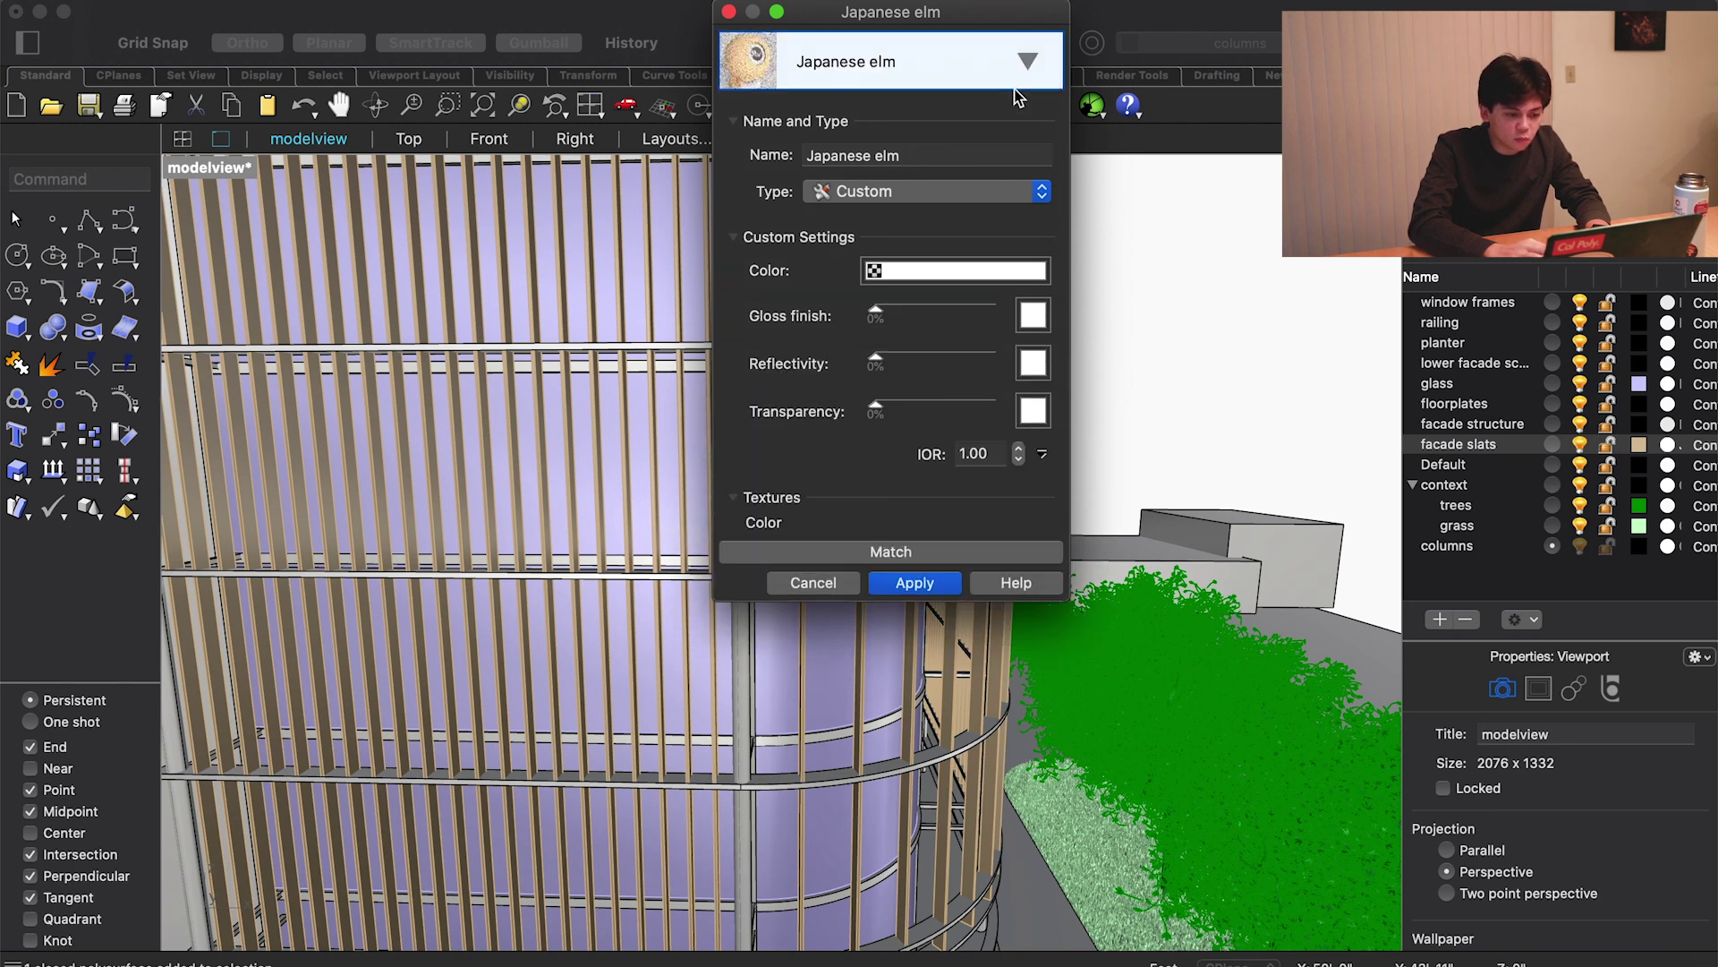
Import Iroko.rmtl from the material library's Wood folder as the material for the facade slats layer
click(991, 62)
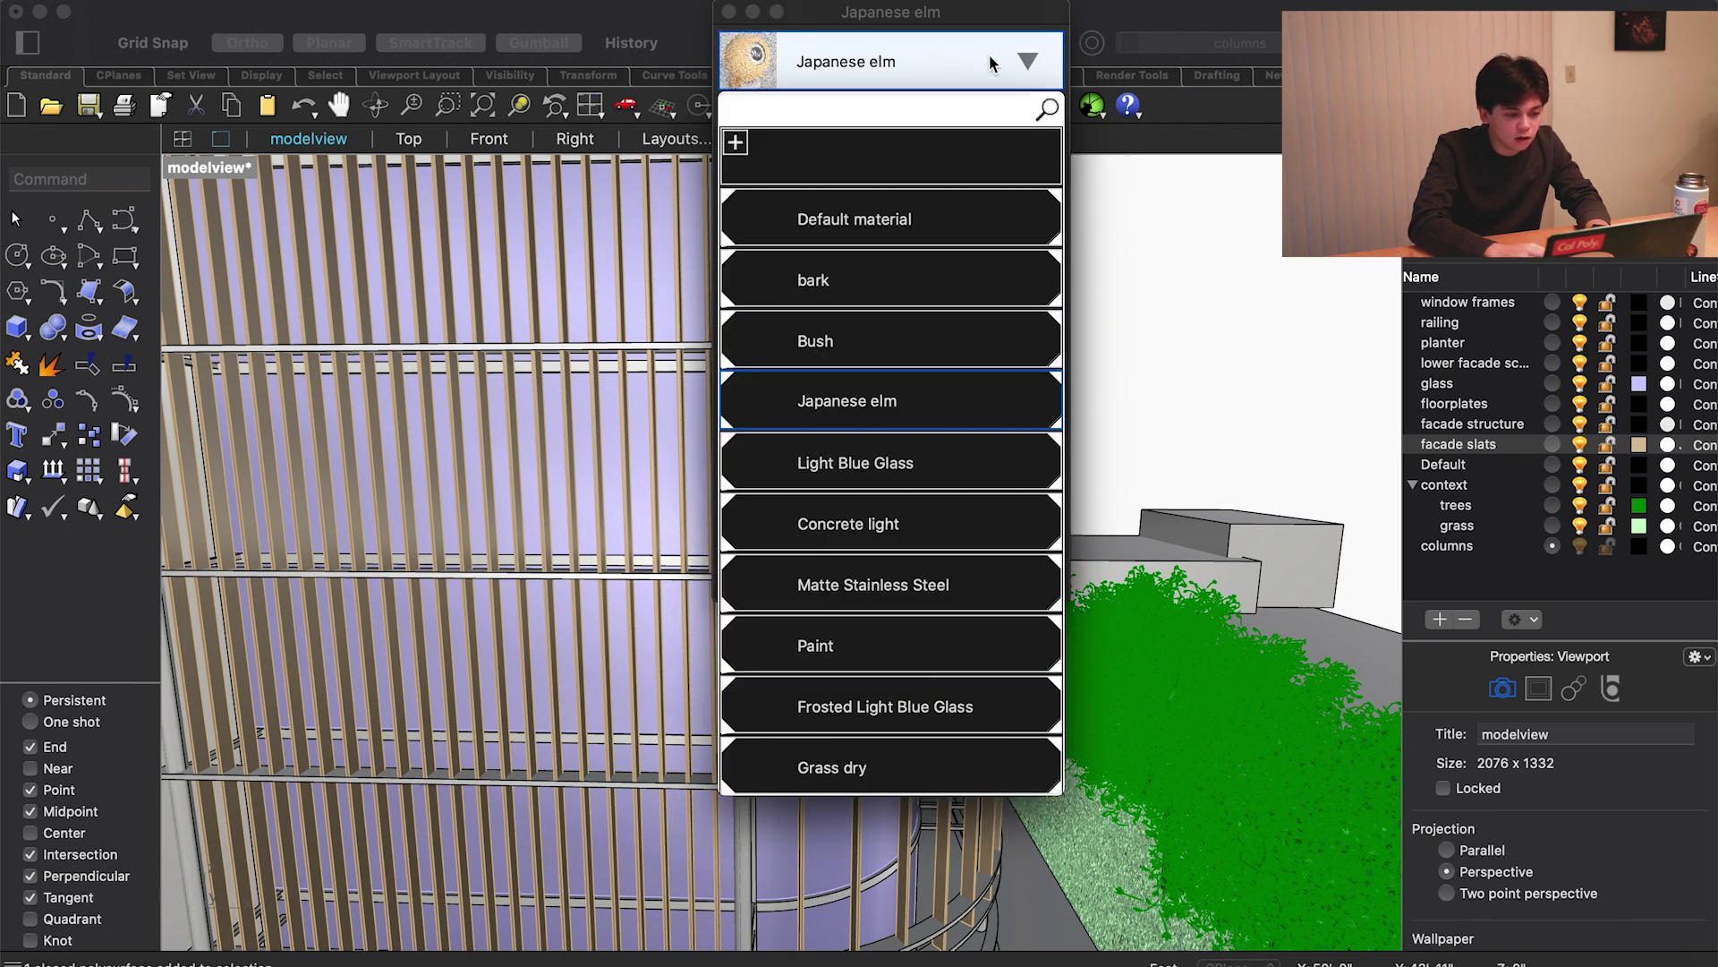
click(741, 149)
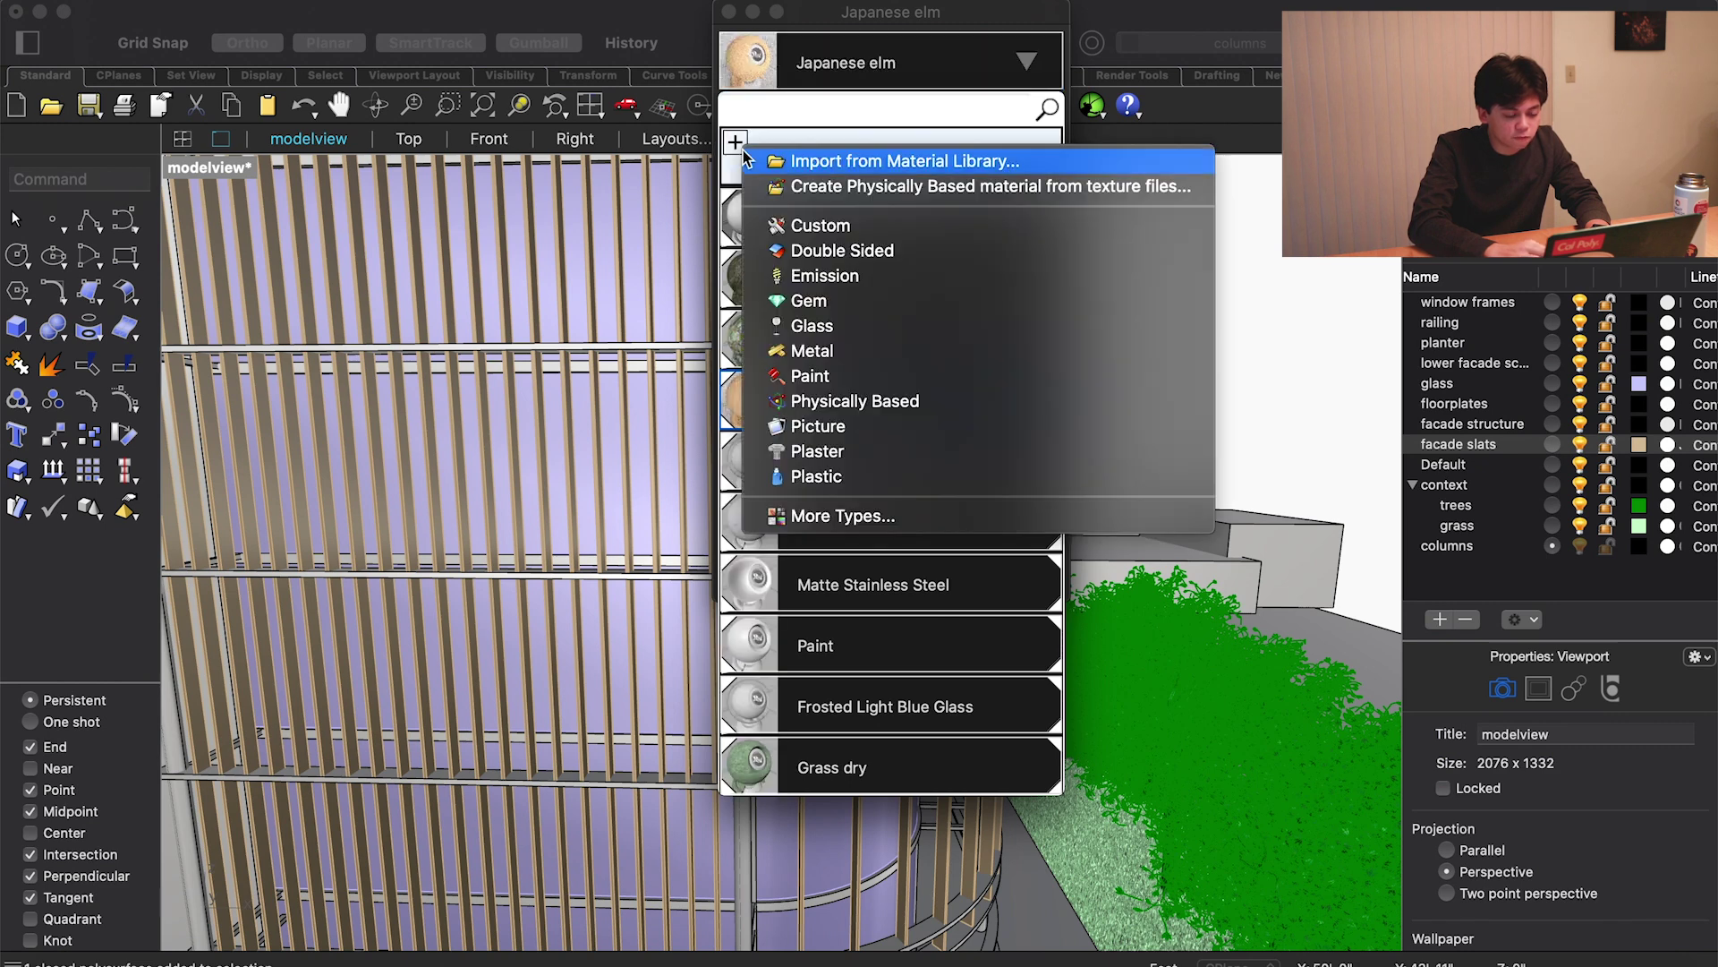
click(804, 163)
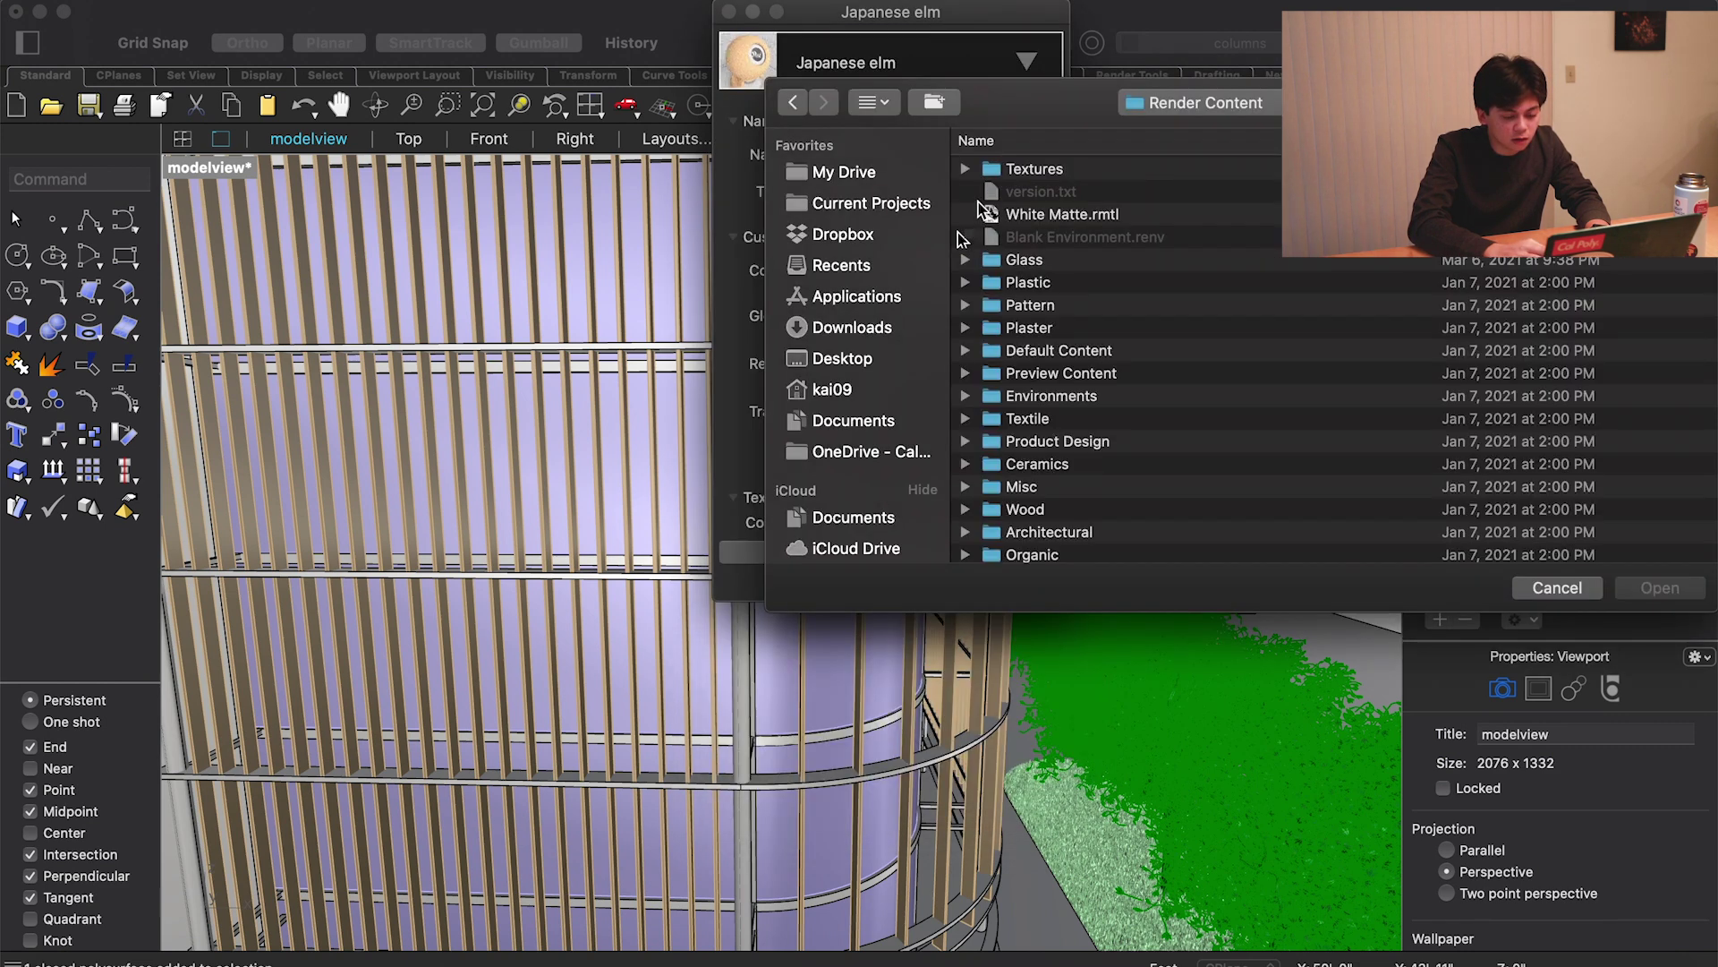
click(1029, 508)
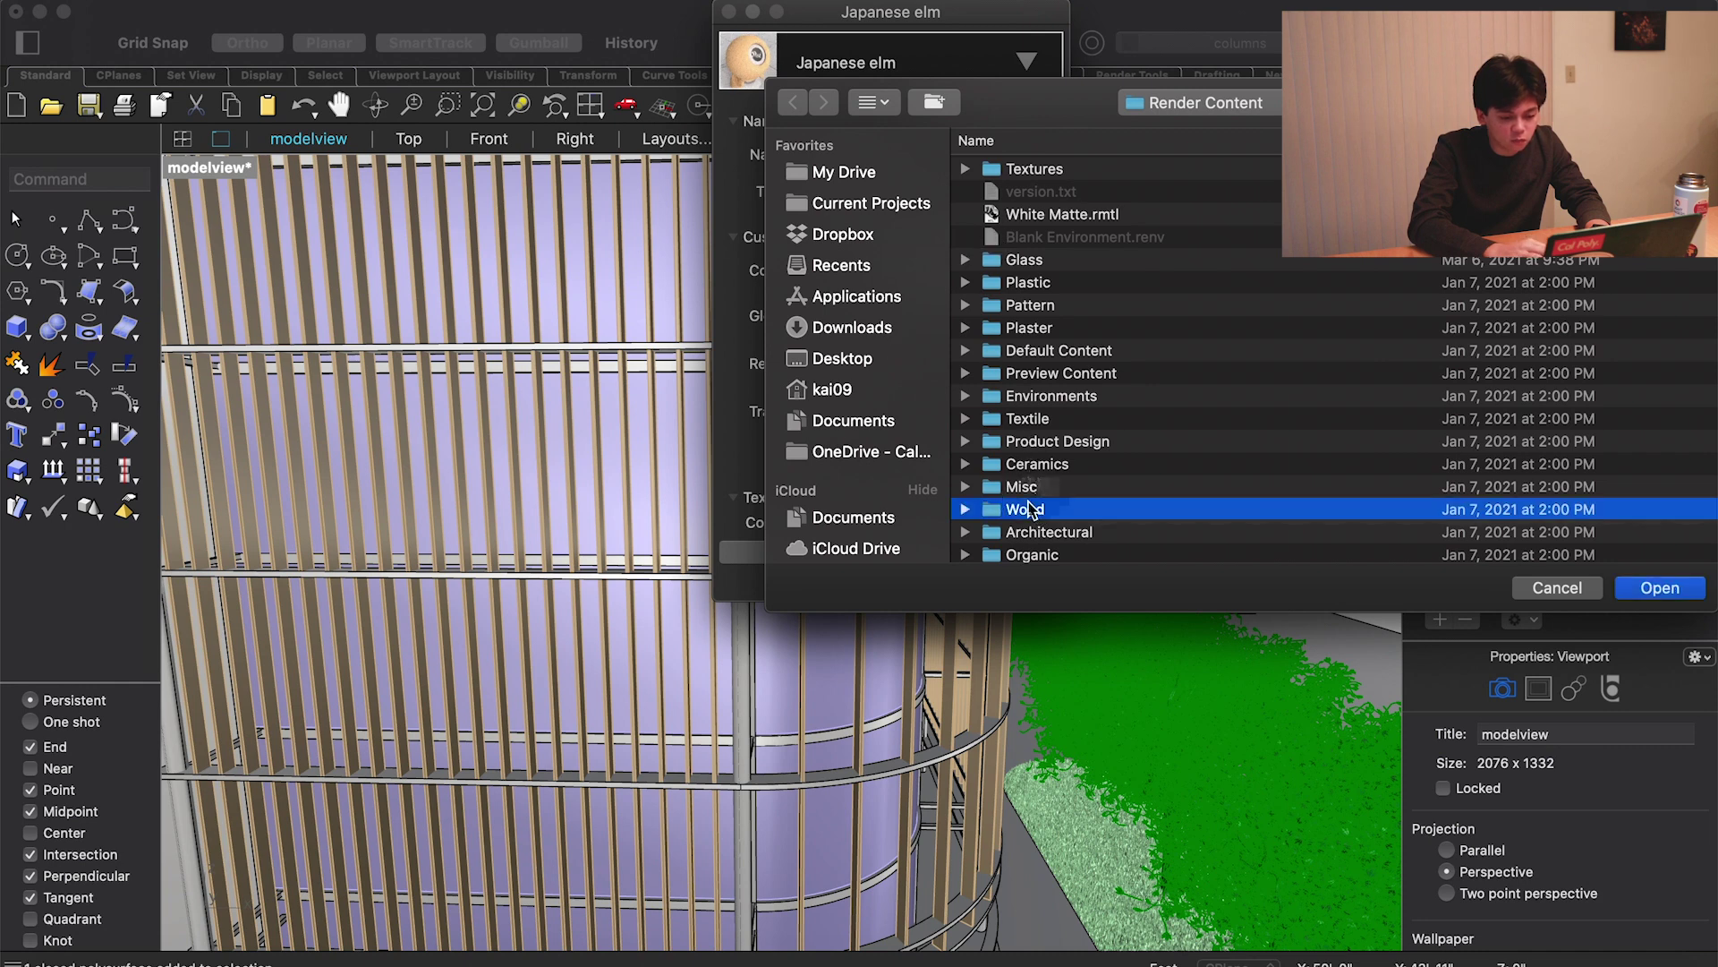
double_click(1029, 508)
scroll(1043, 484, down, 10)
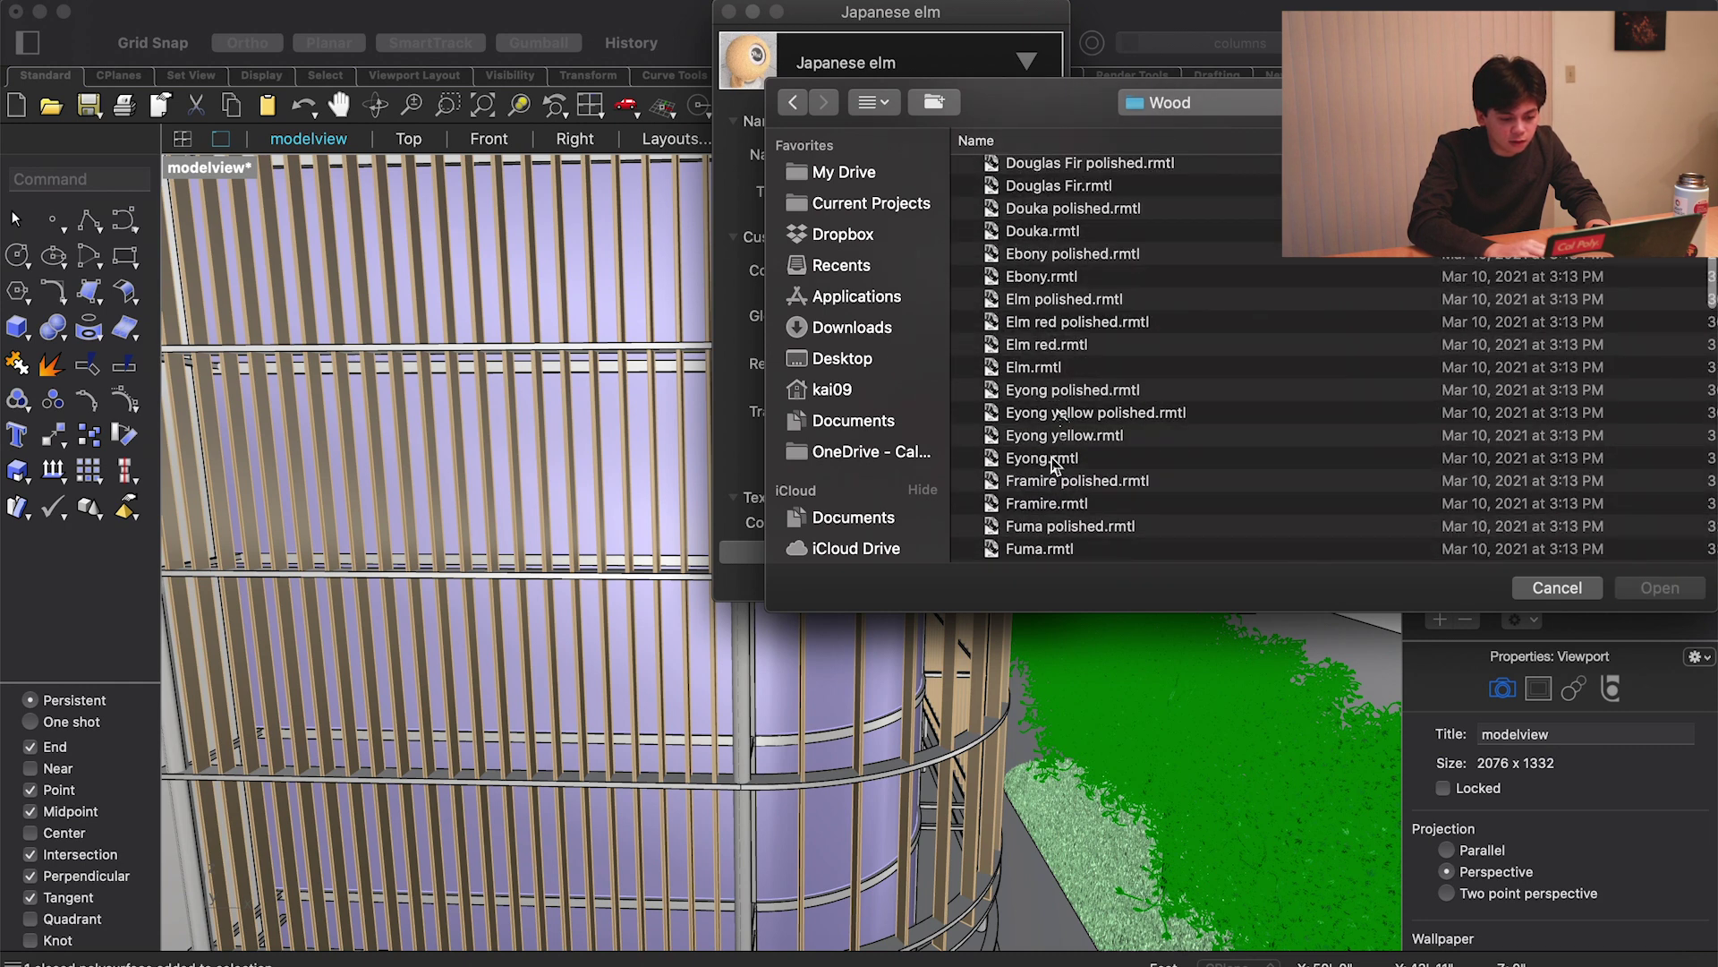
scroll(1054, 466, up, 1)
scroll(1055, 466, down, 10)
click(1052, 511)
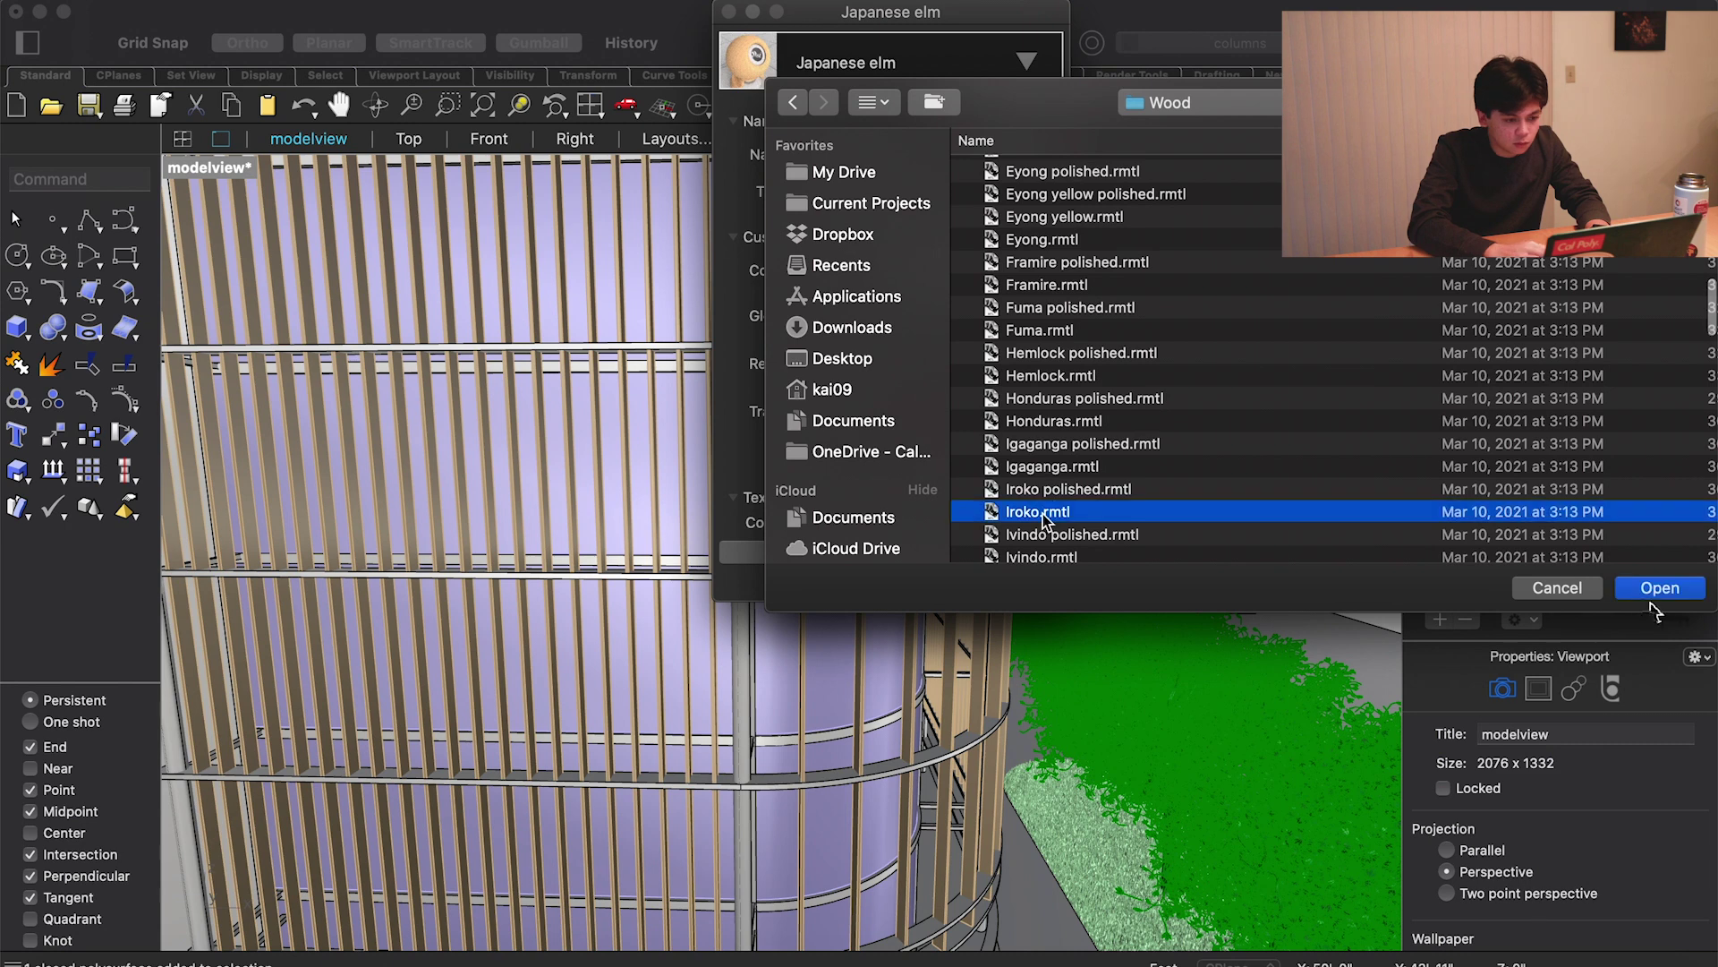
key(Return)
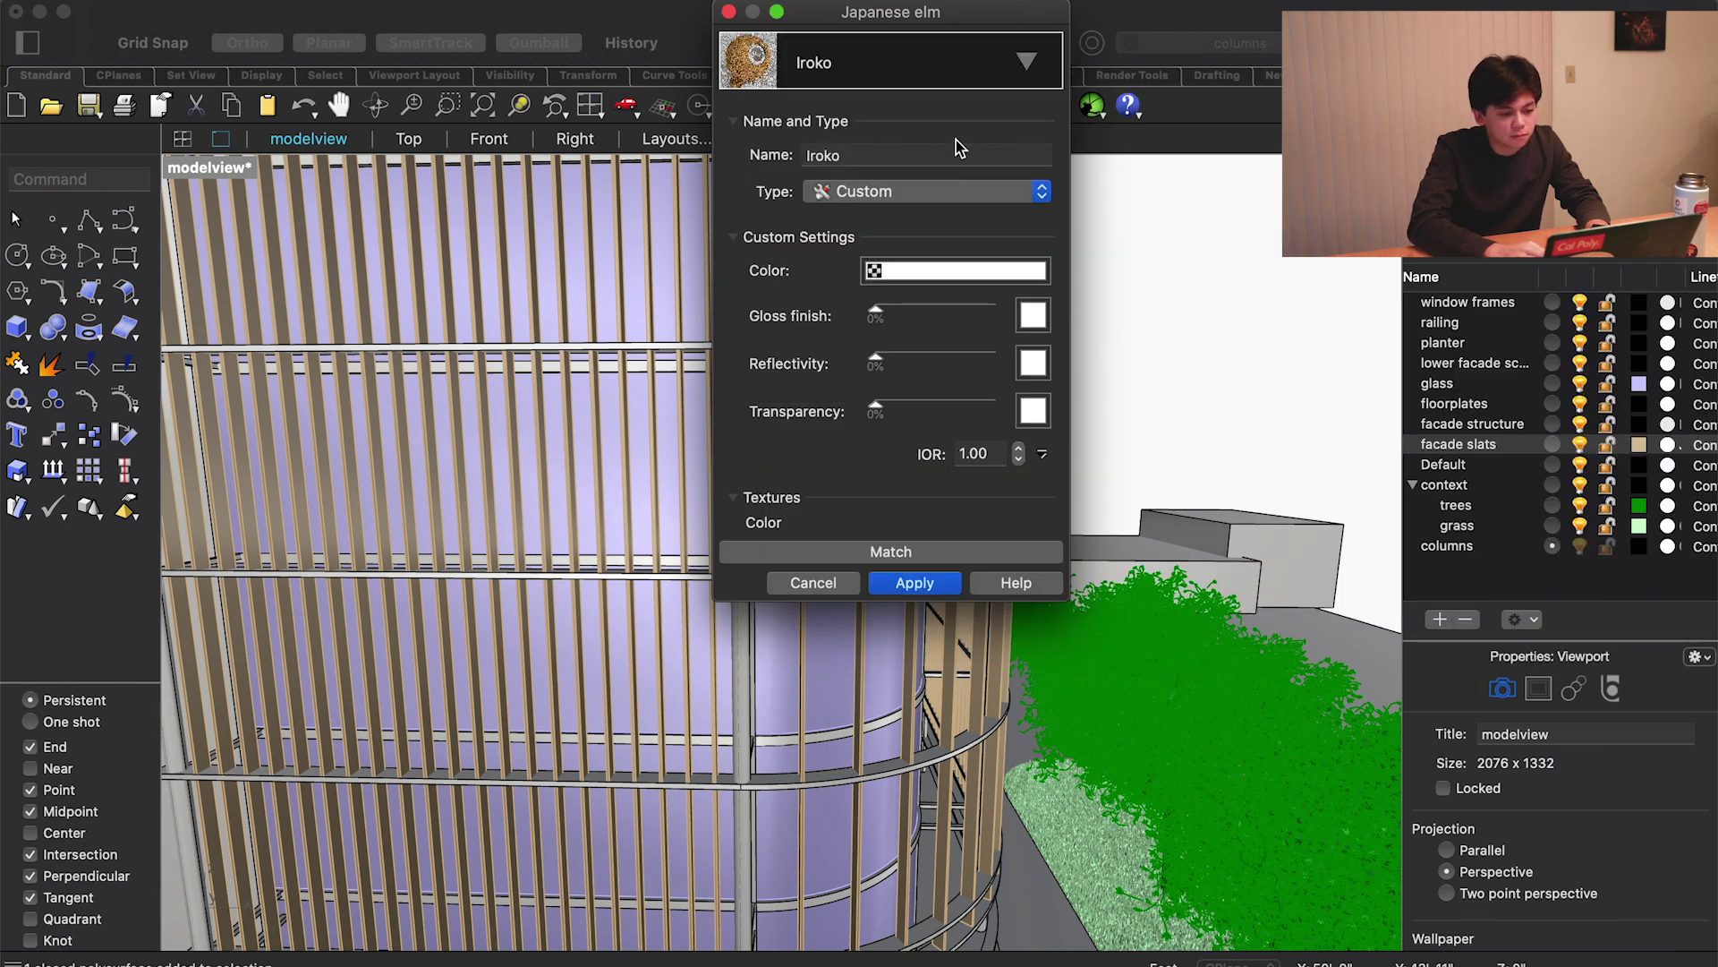
Choose the Japanese elm material for the facade slats layer and apply it
click(1000, 80)
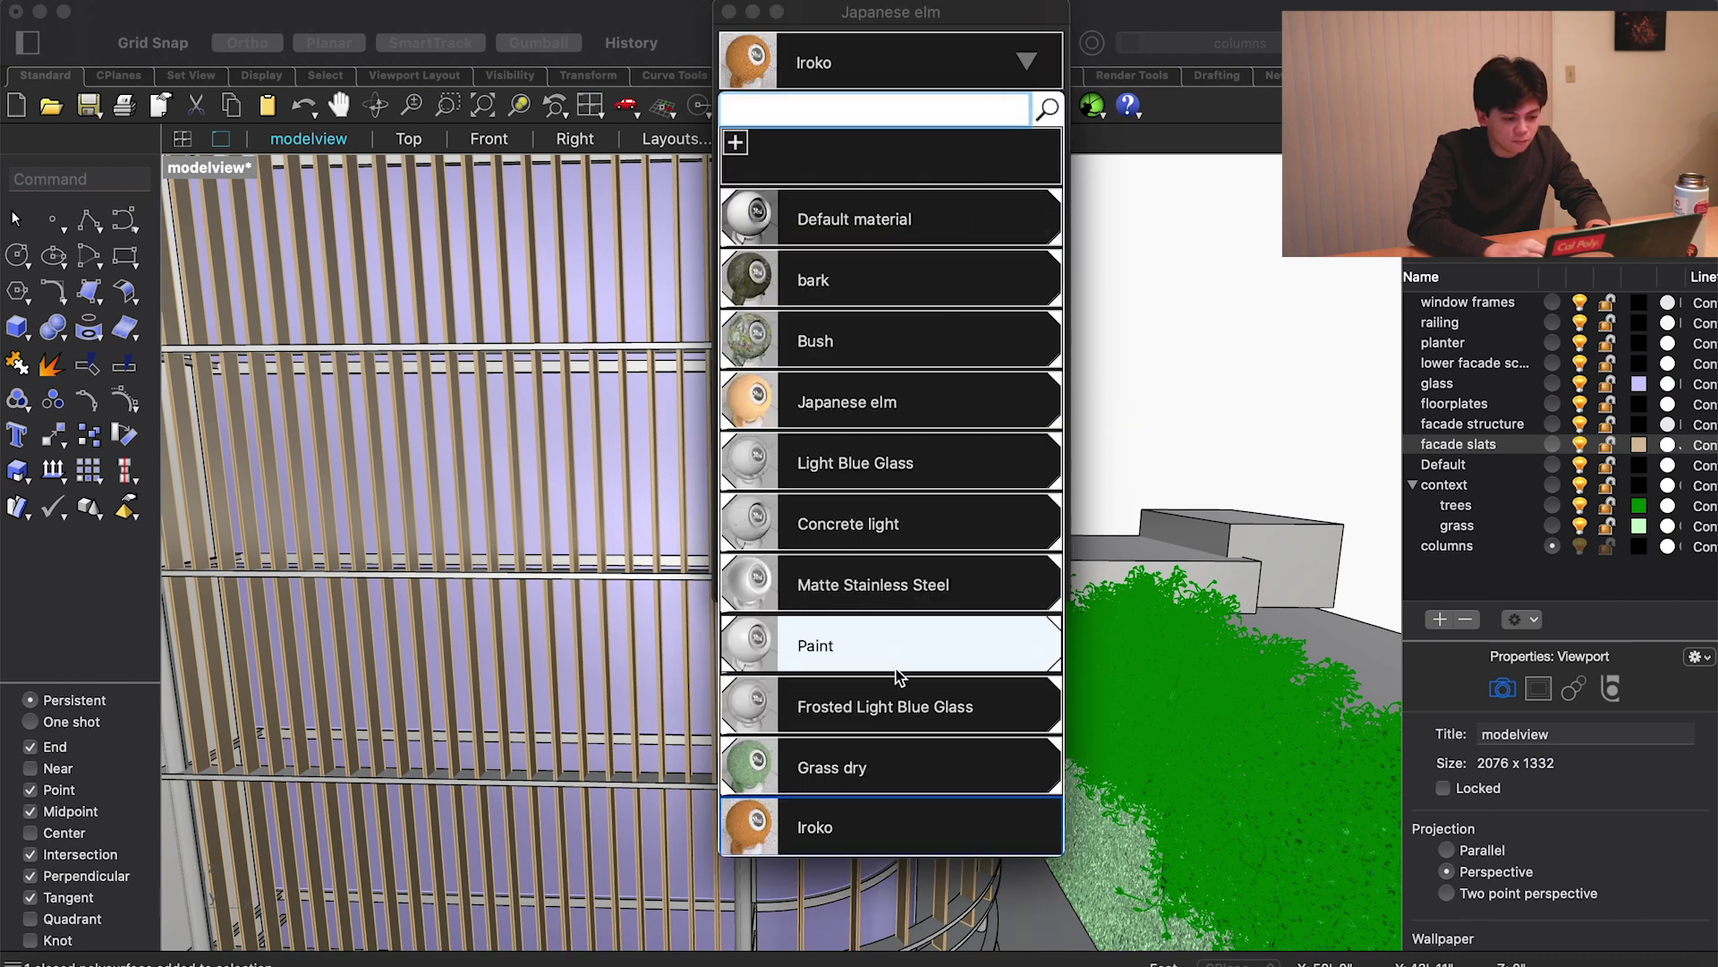
click(908, 400)
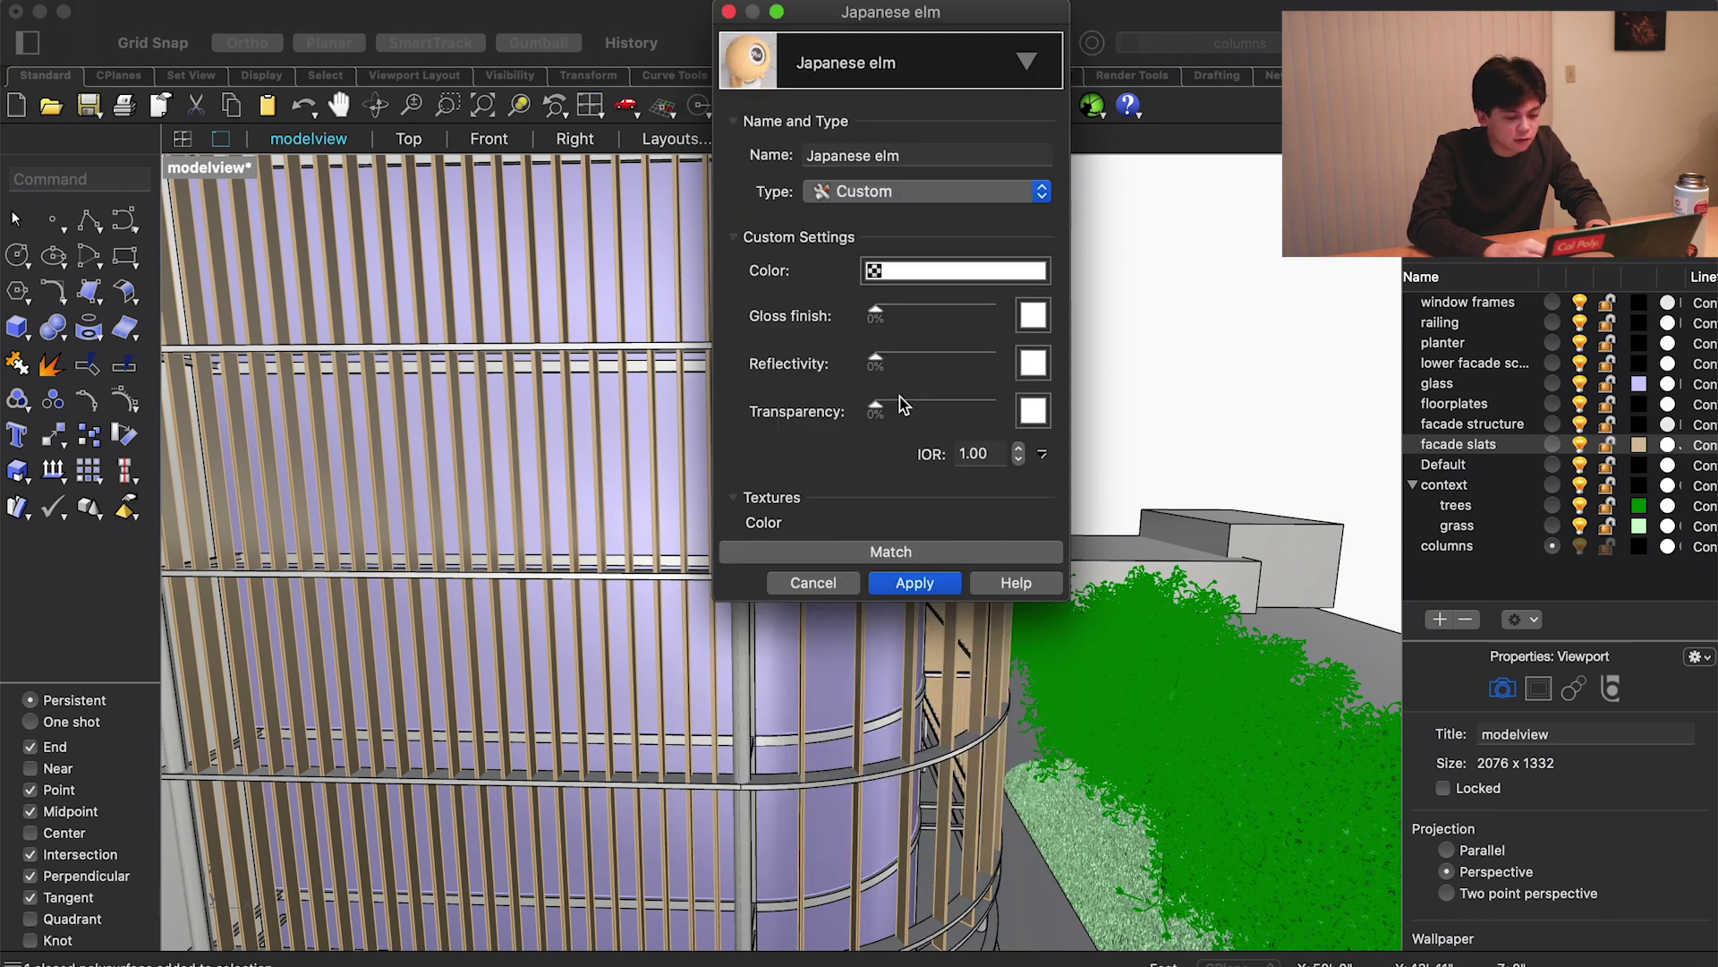
click(914, 582)
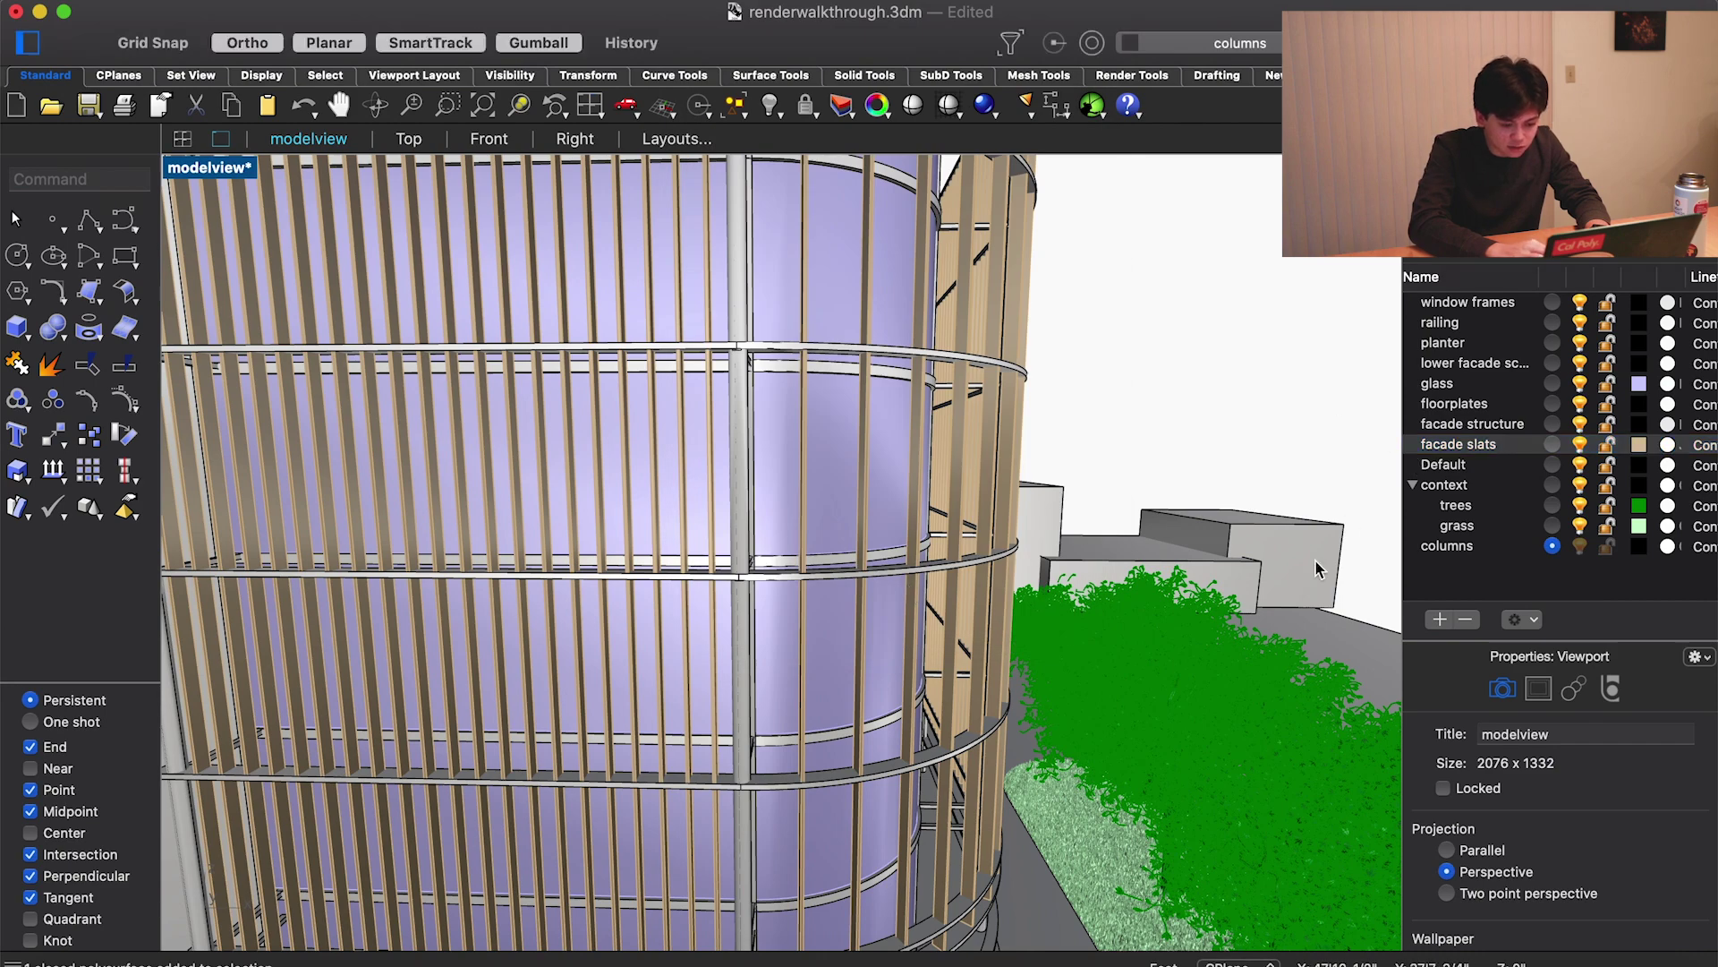
Select the grass surface beneath the trees and open the grass layer's material settings
scroll(1315, 568, down, 3)
scroll(1316, 569, down, 5)
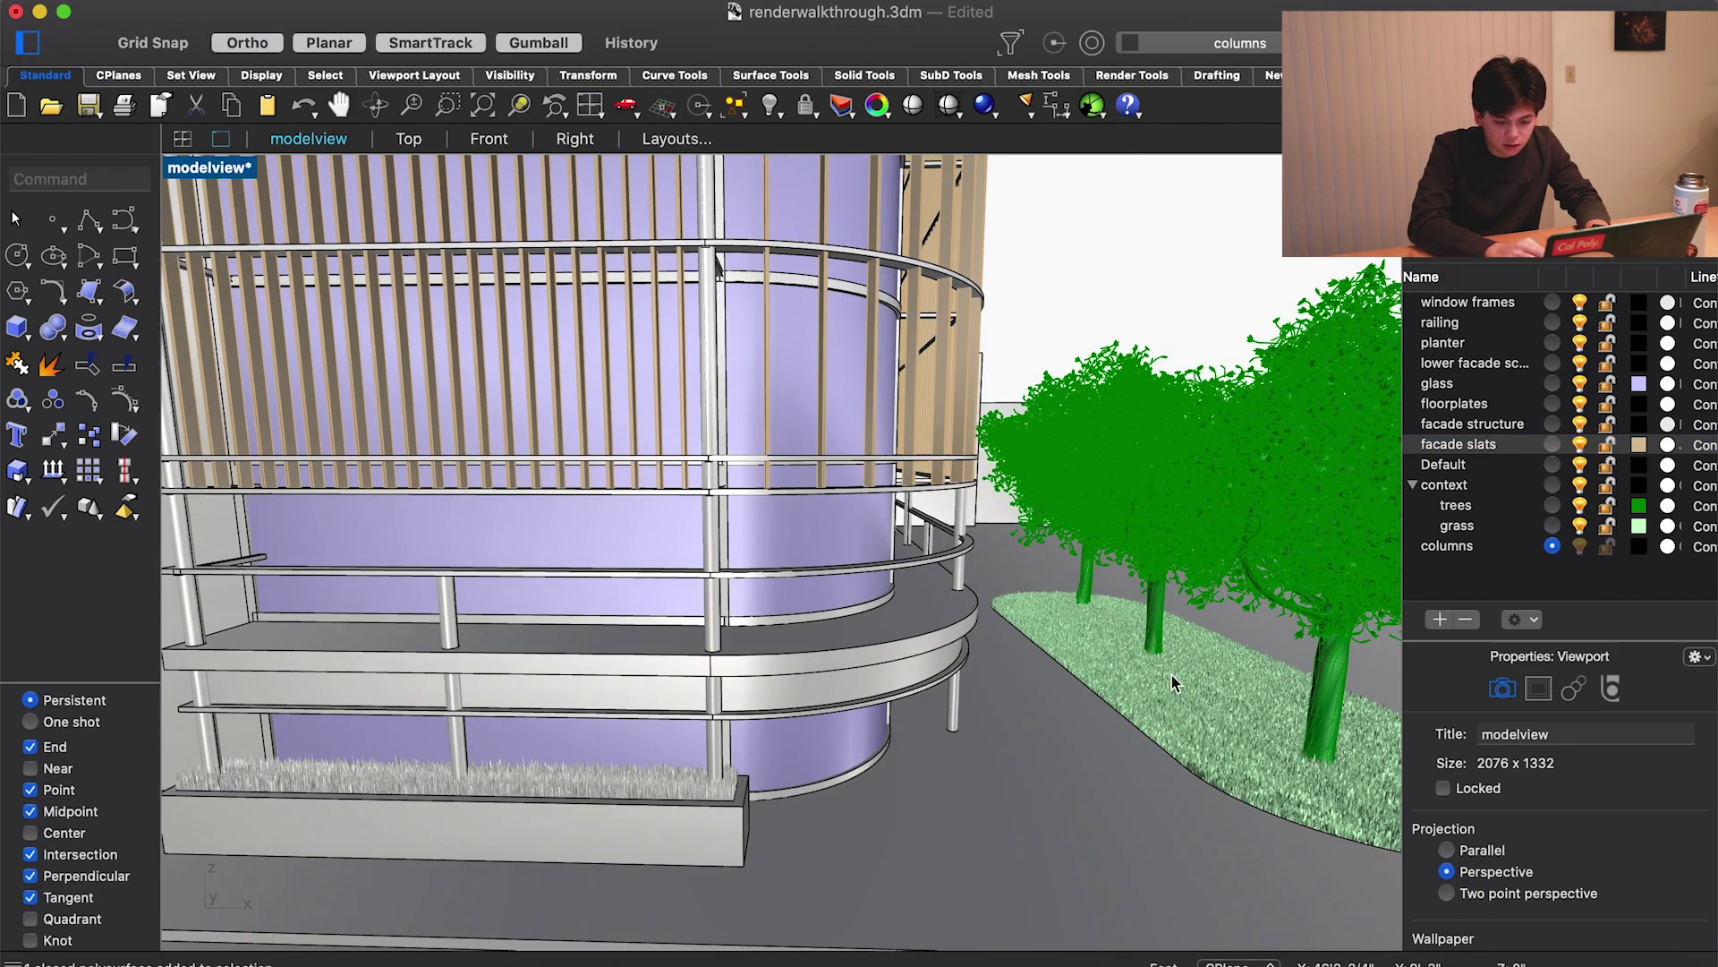
click(1183, 687)
click(1456, 504)
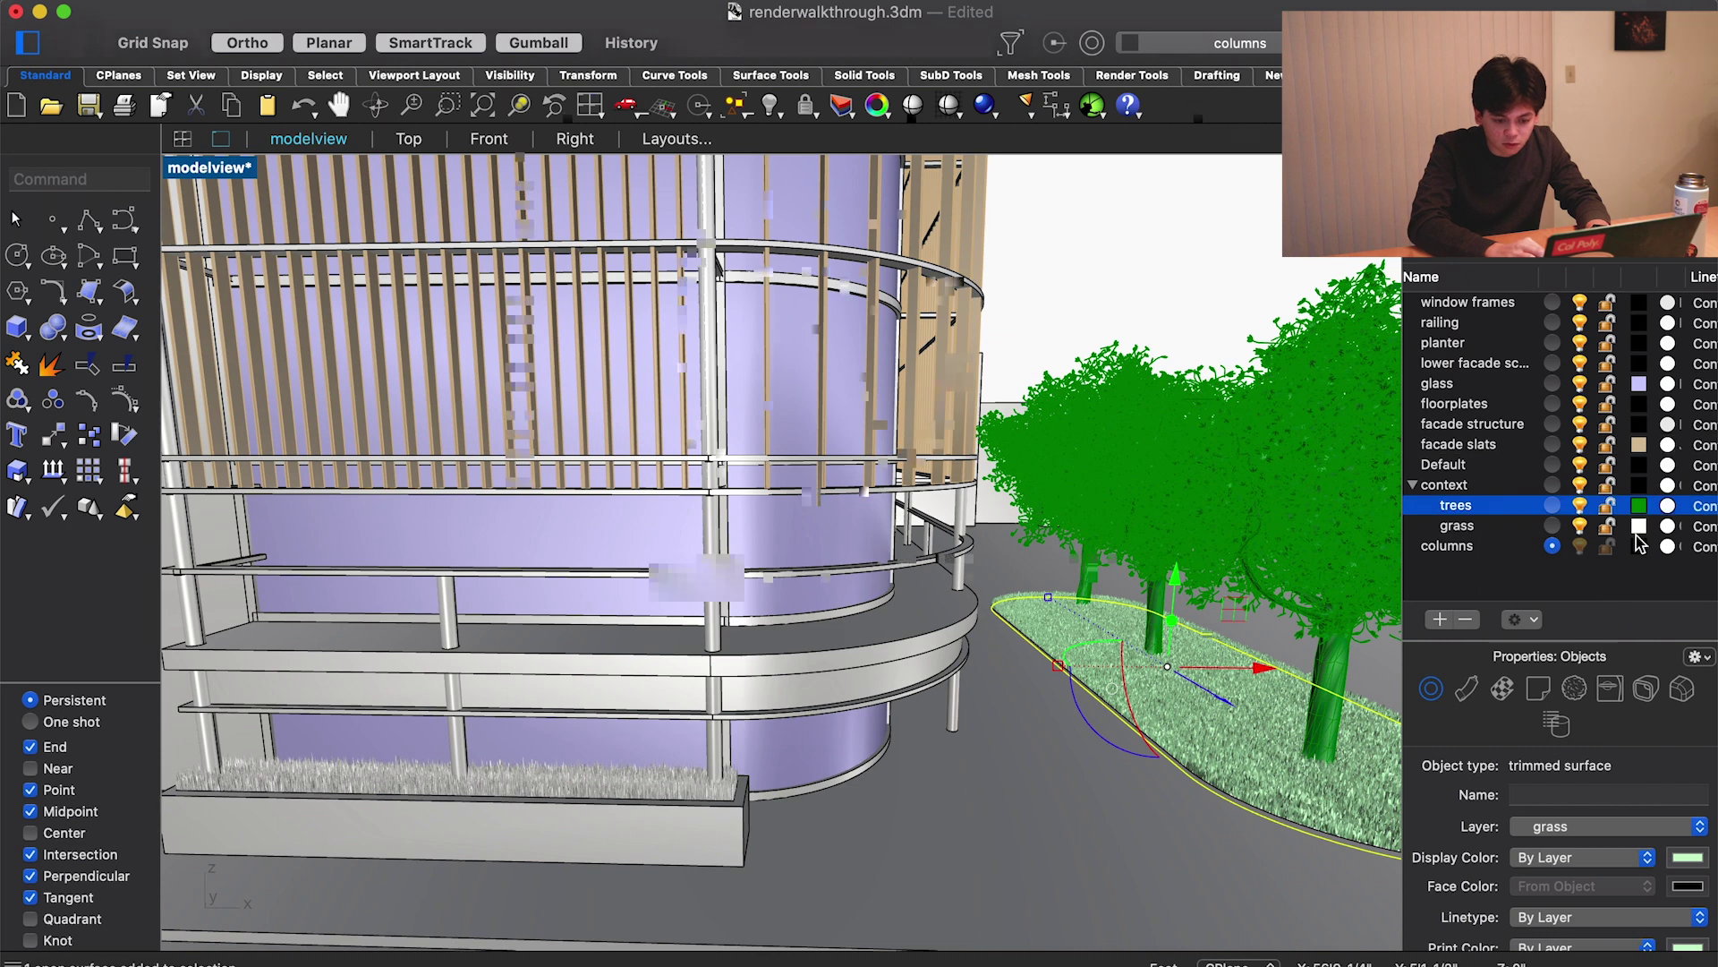
scroll(1669, 514, right, 1)
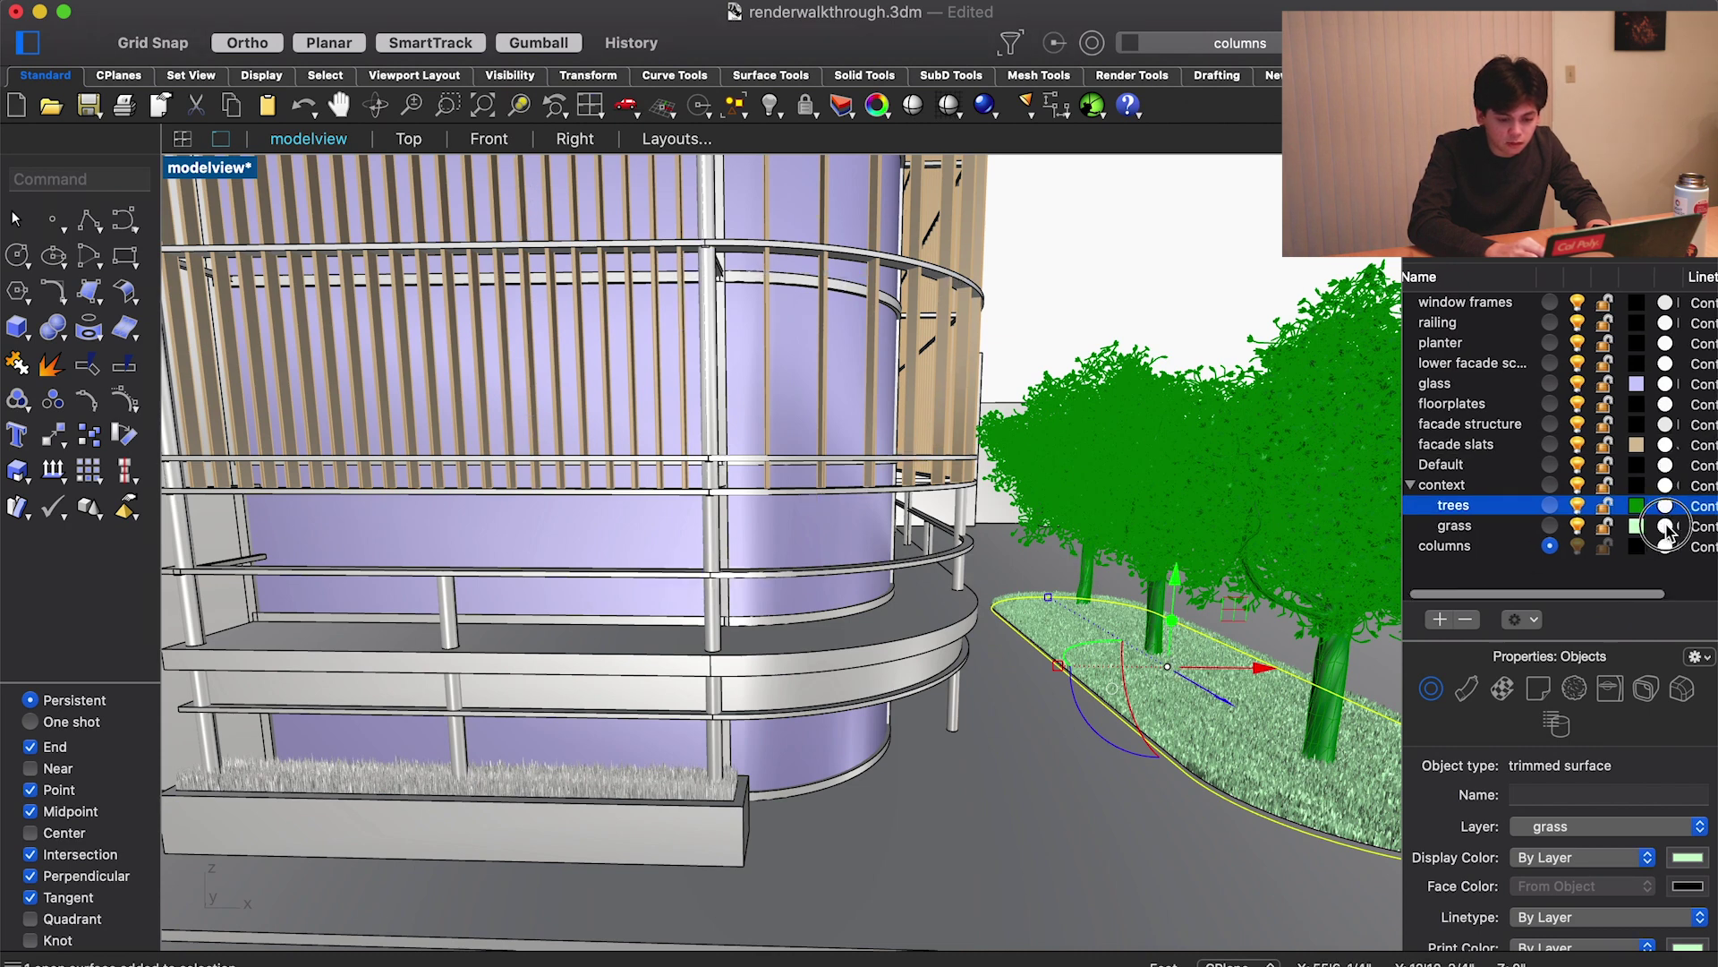
click(1665, 528)
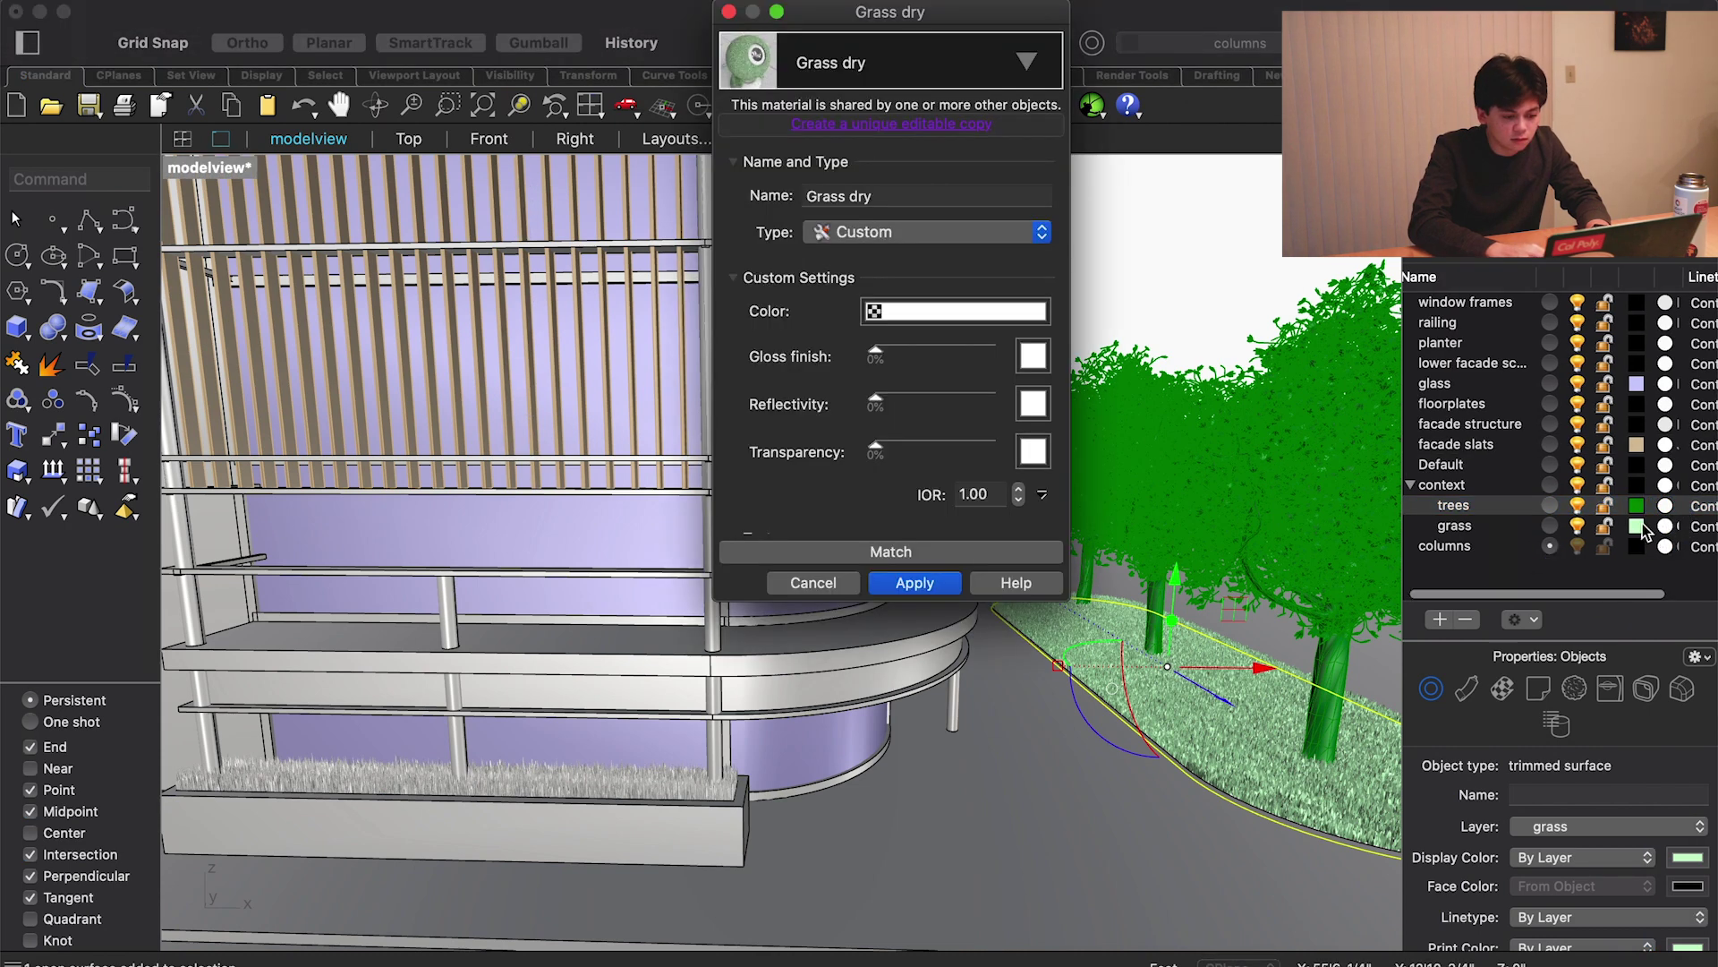
Look through the material library's Grass folder, leave the grass layer's material as it is, and deselect the surface
click(894, 69)
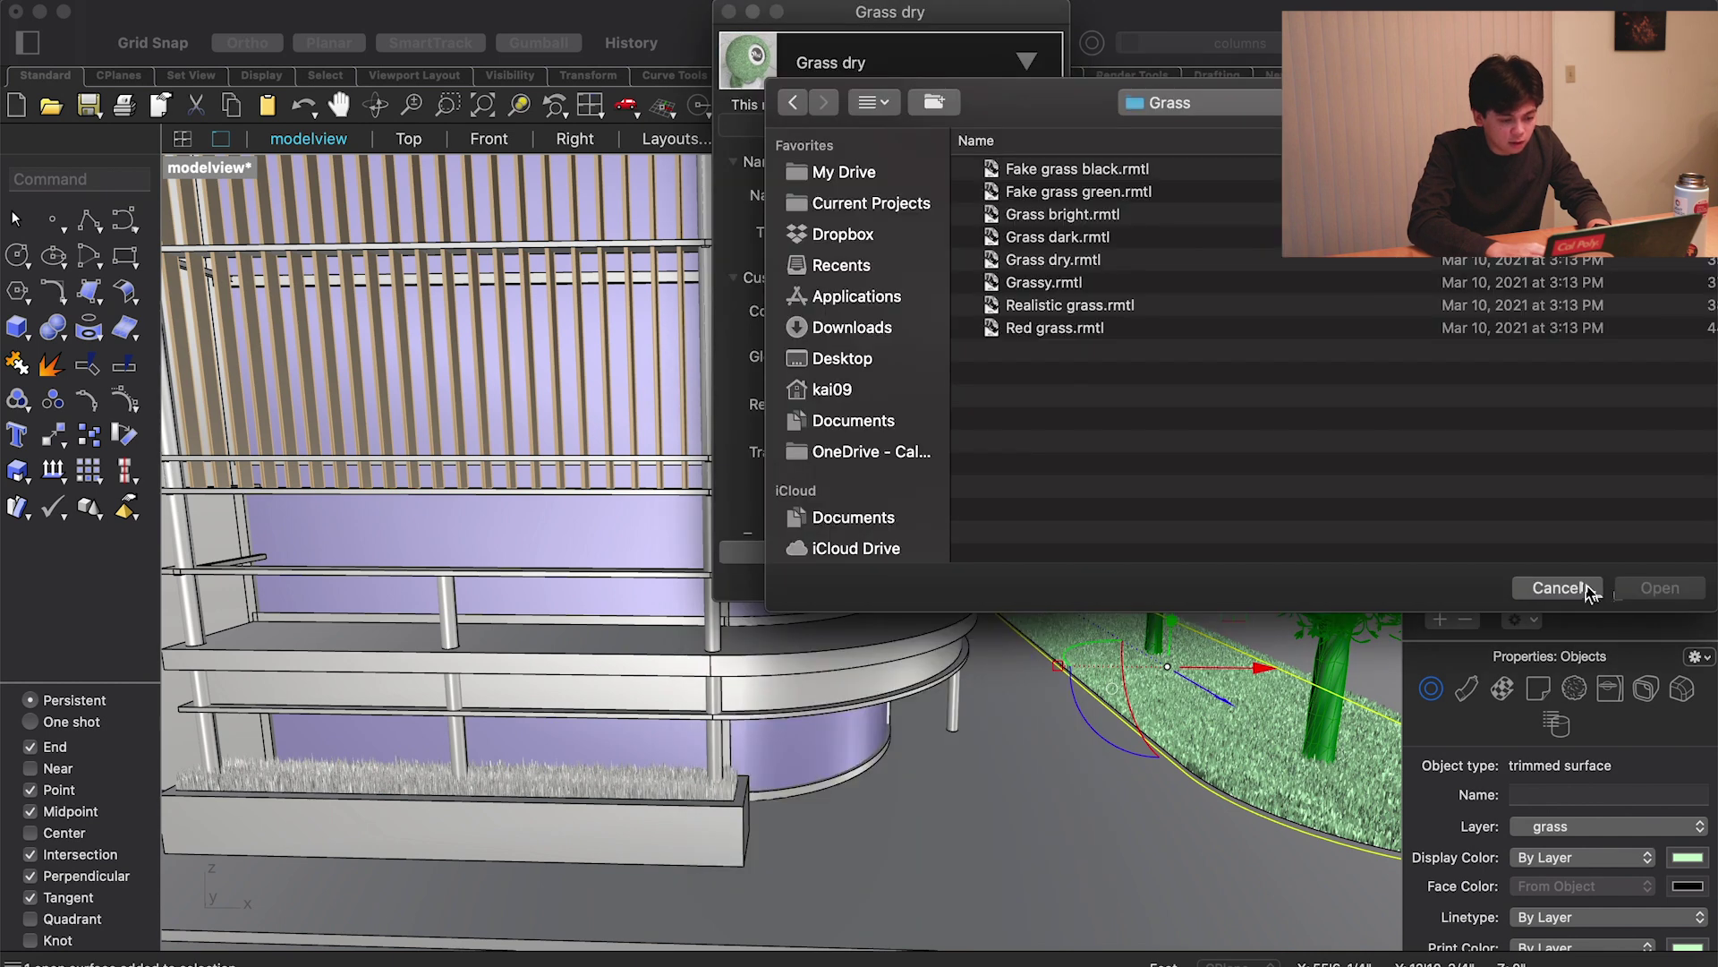
click(1575, 584)
click(823, 583)
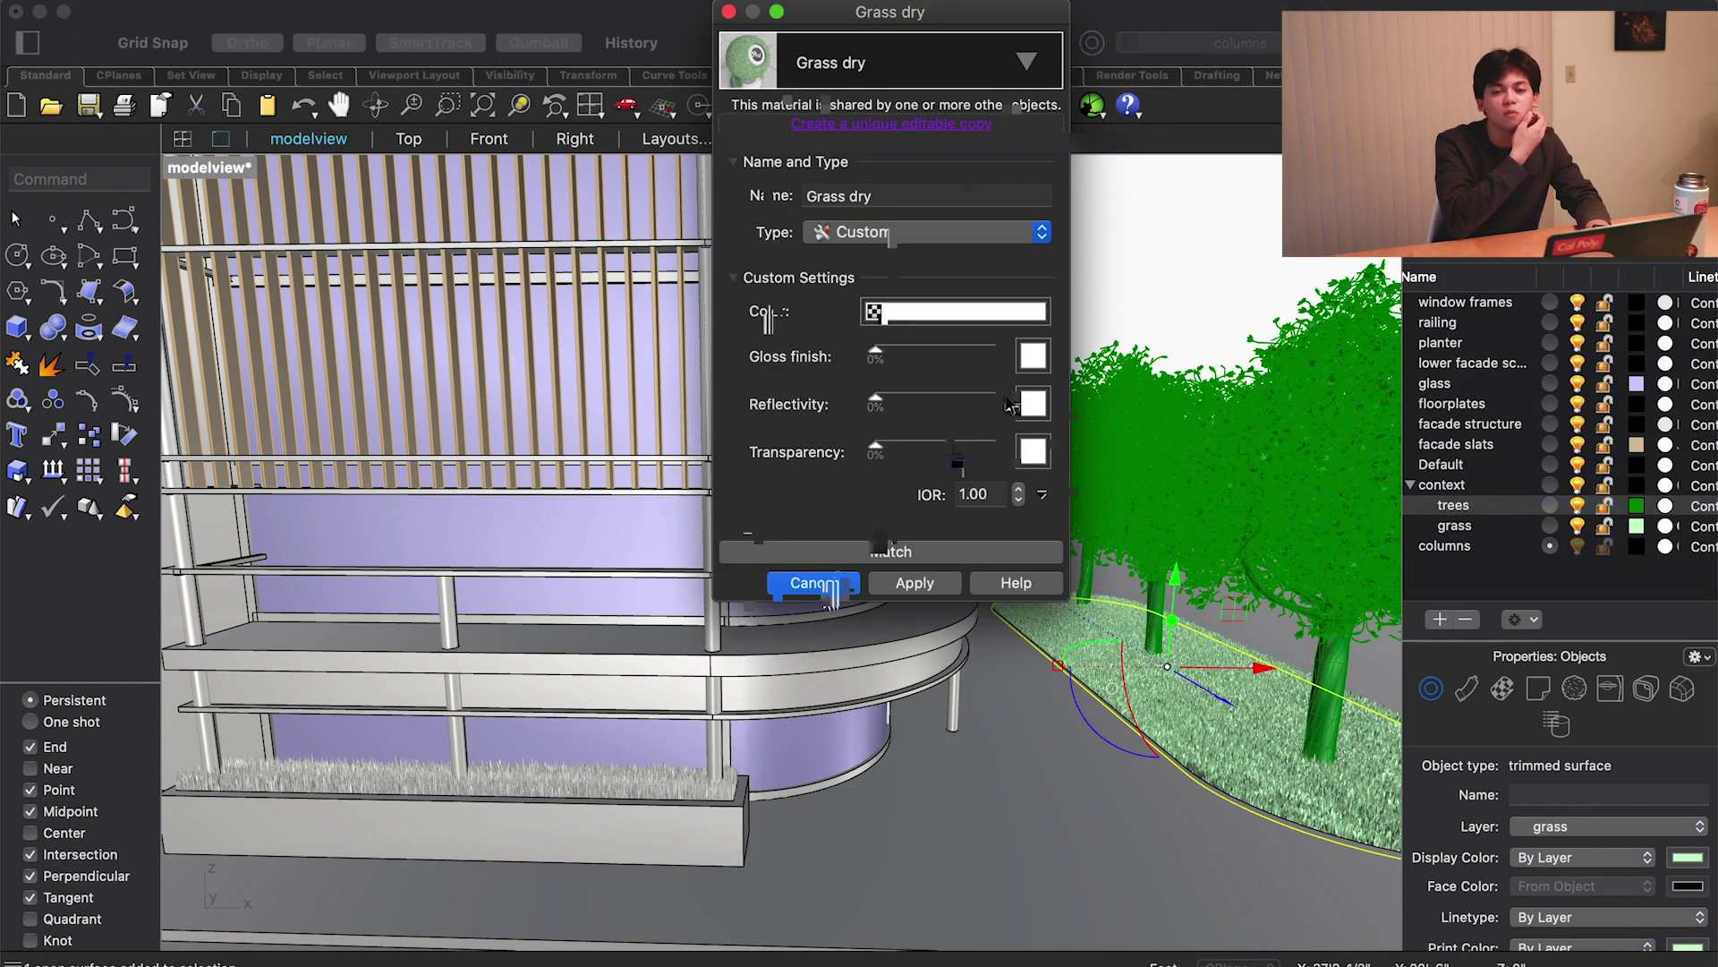
click(1098, 324)
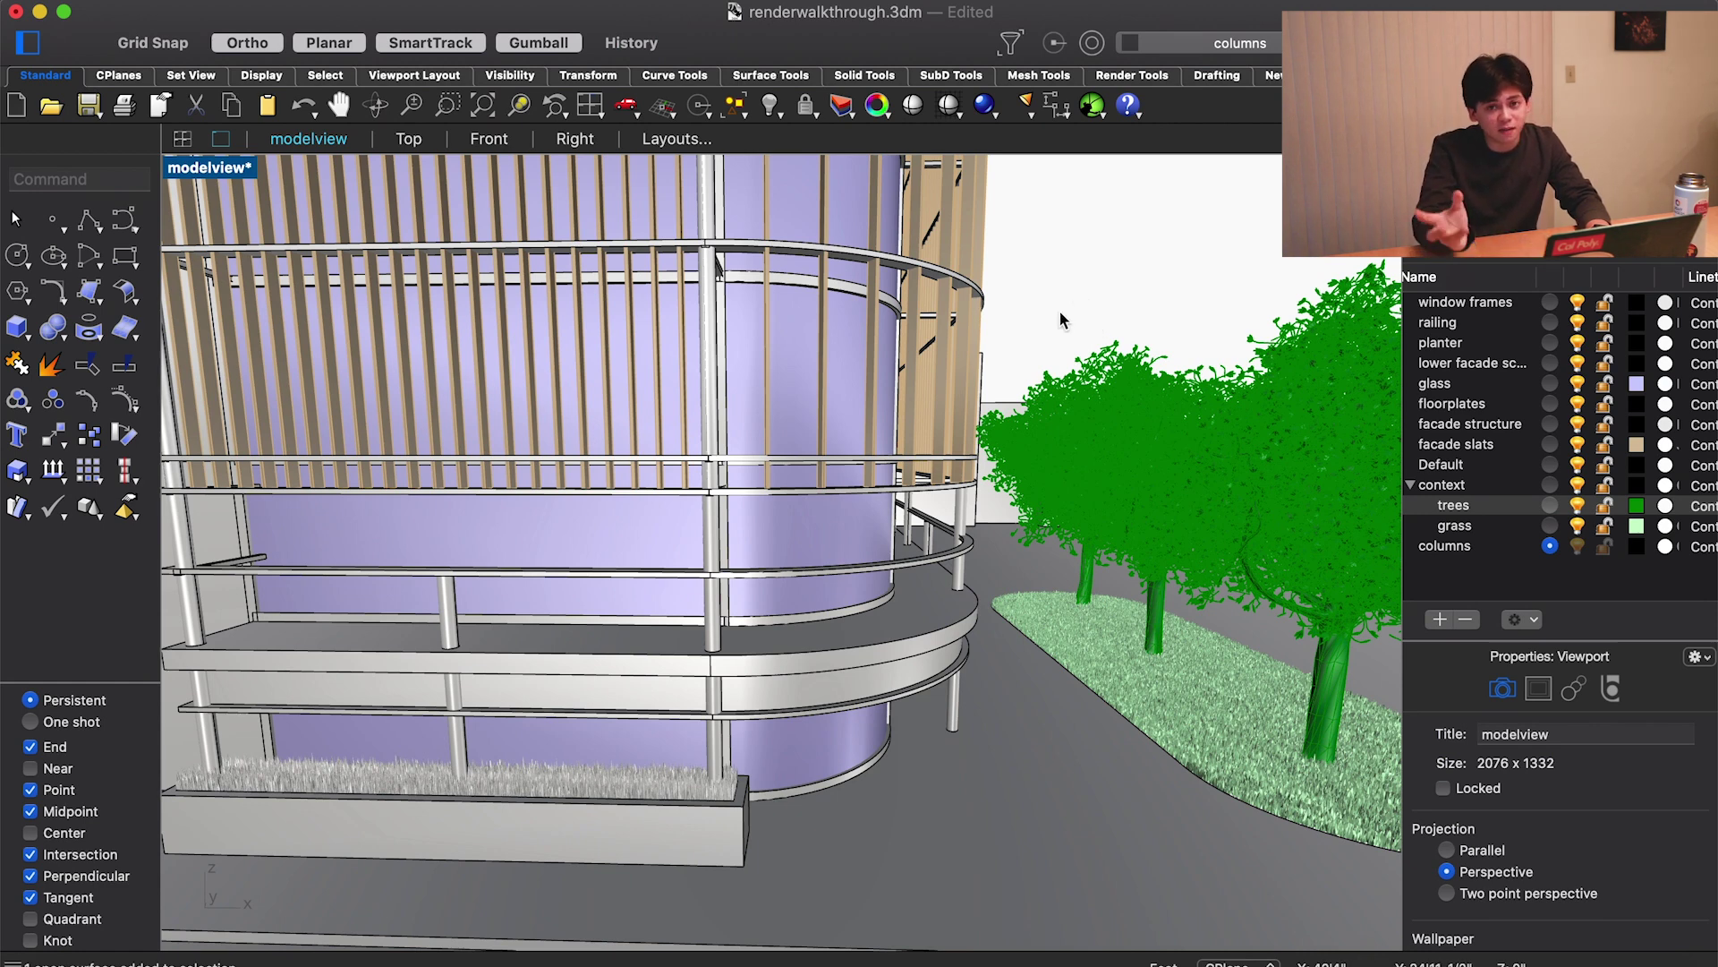
Select a facade column to identify its layer, inspect the columns layer's material settings, and close them without changes
click(715, 535)
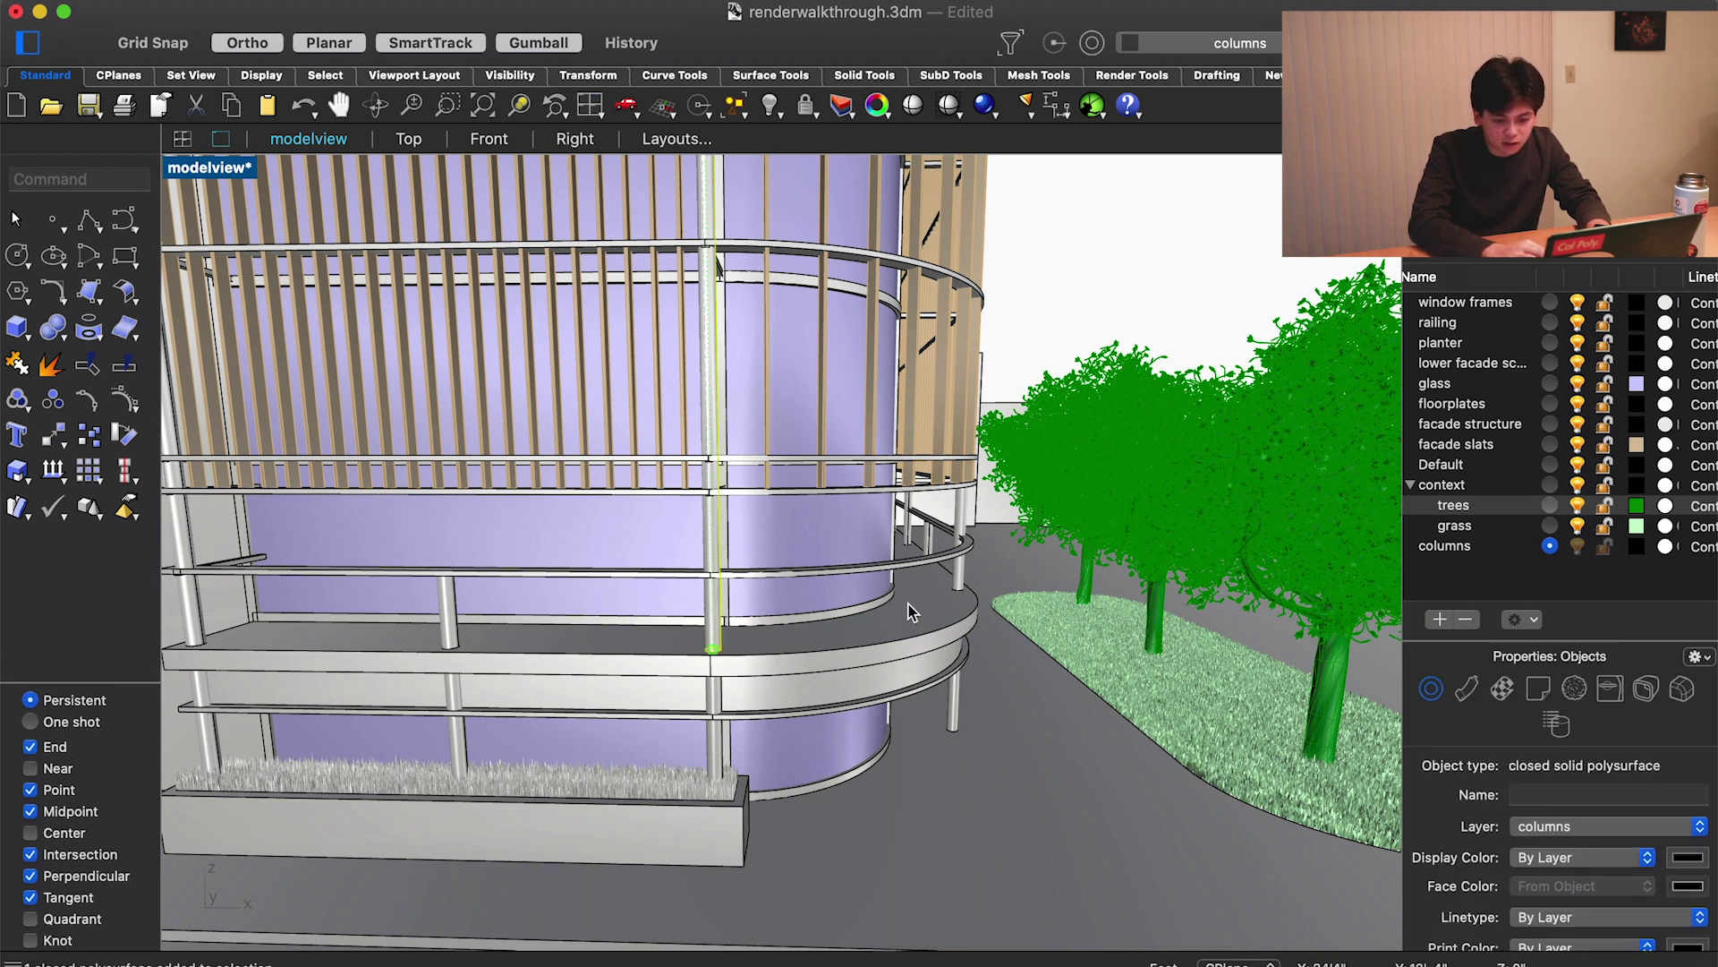
scroll(913, 613, right, 5)
key(Escape)
click(1467, 546)
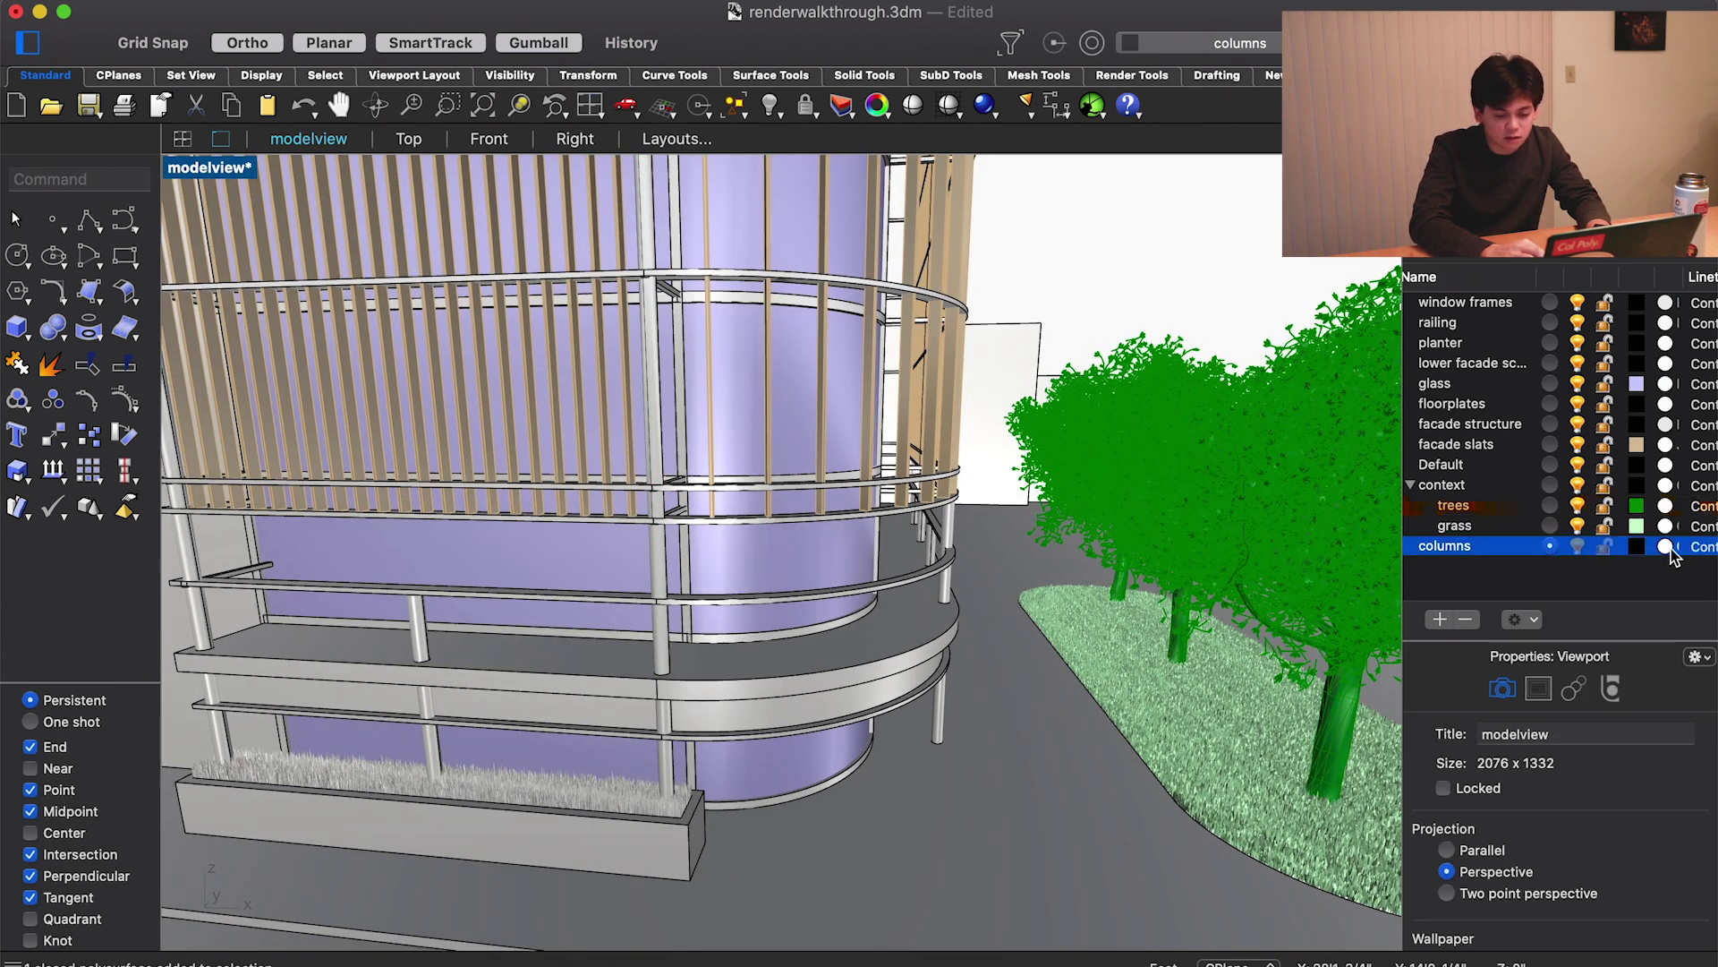
click(1666, 549)
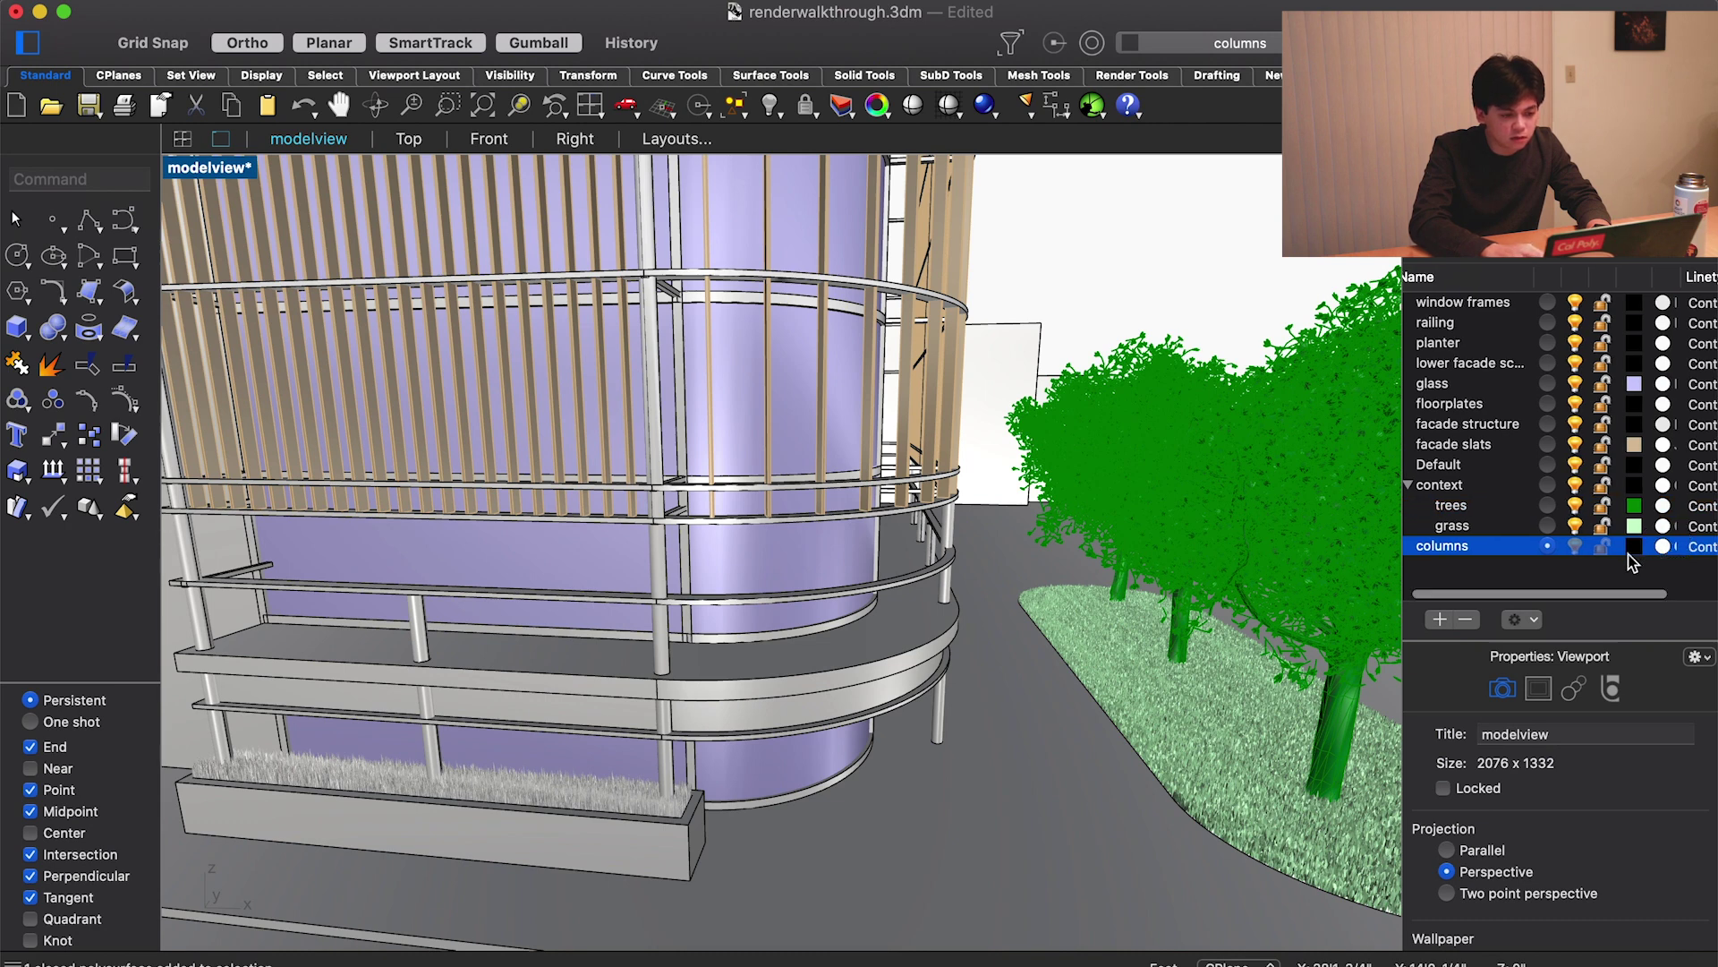
click(1653, 584)
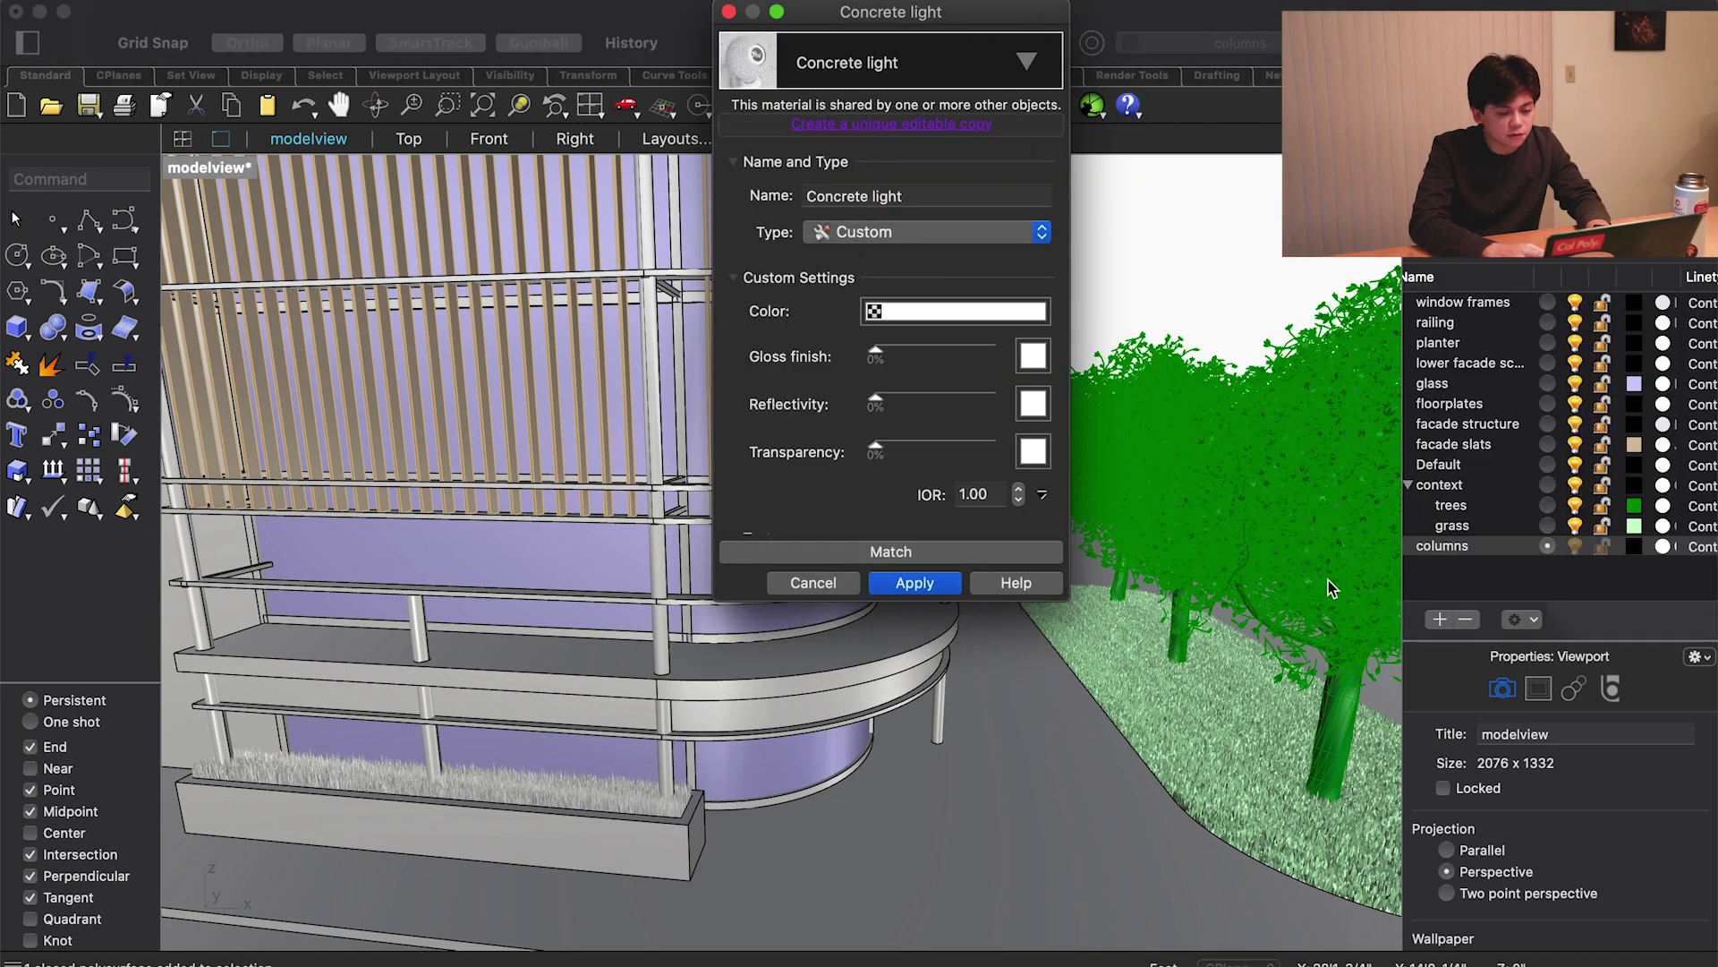
click(812, 583)
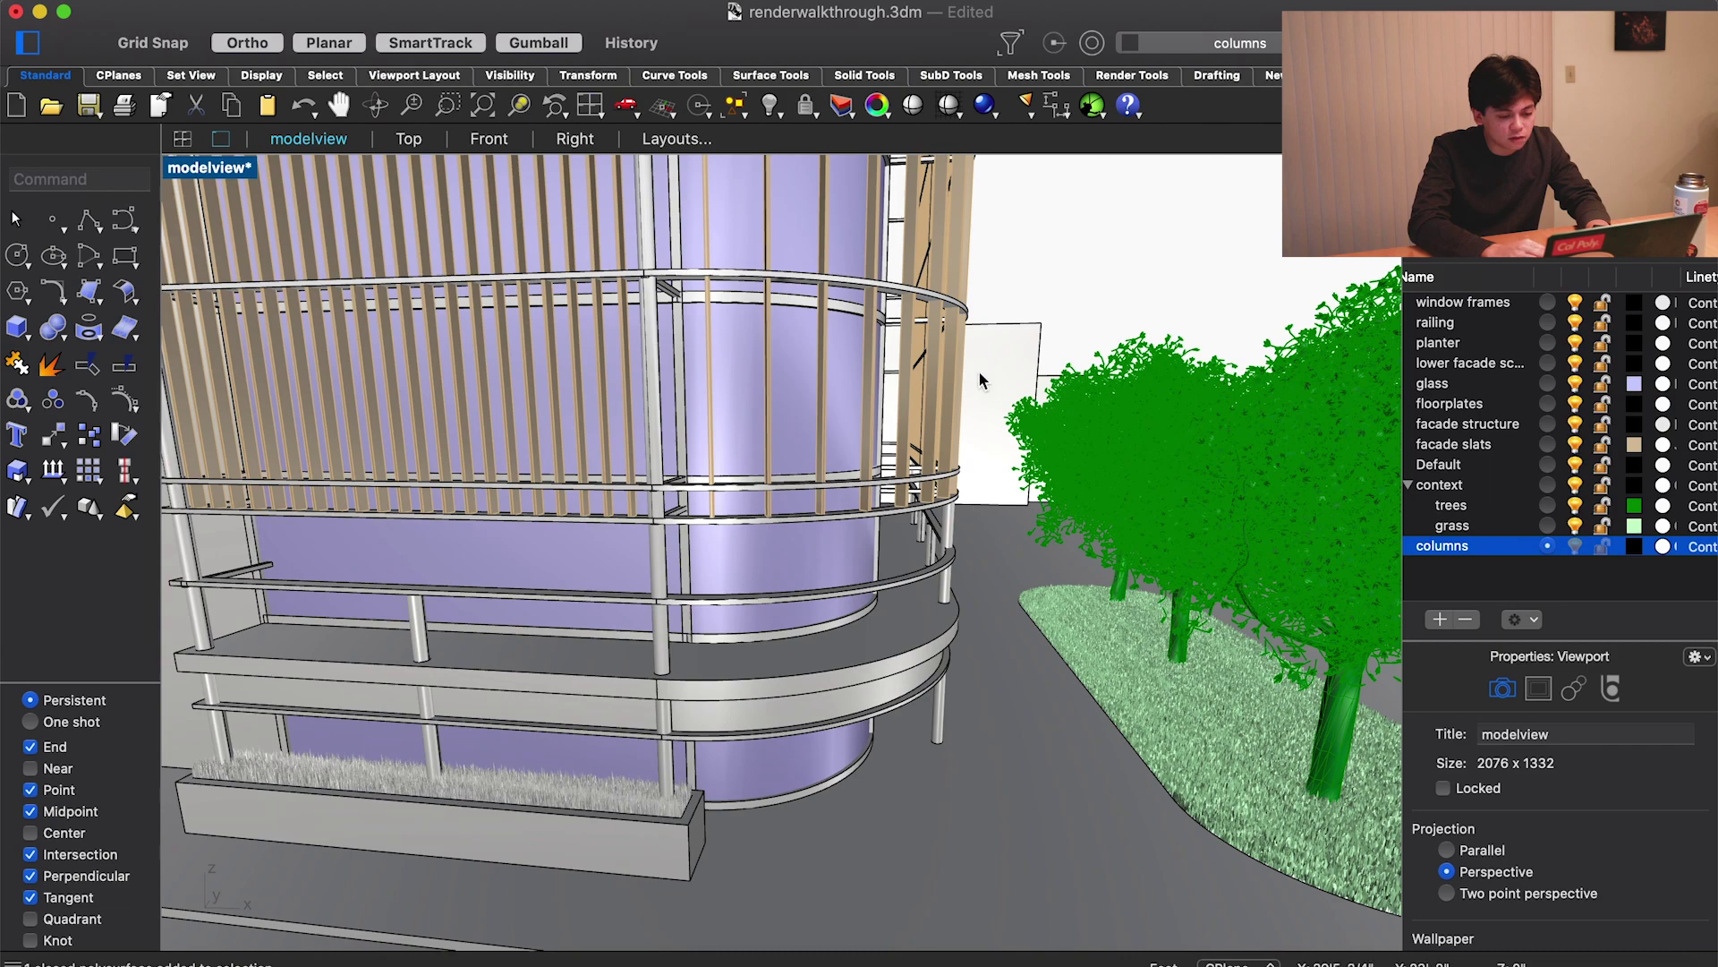
Select the glass behind the upper facade slats, check its material assignment, and clear the selection
scroll(985, 367, up, 5)
scroll(982, 379, up, 5)
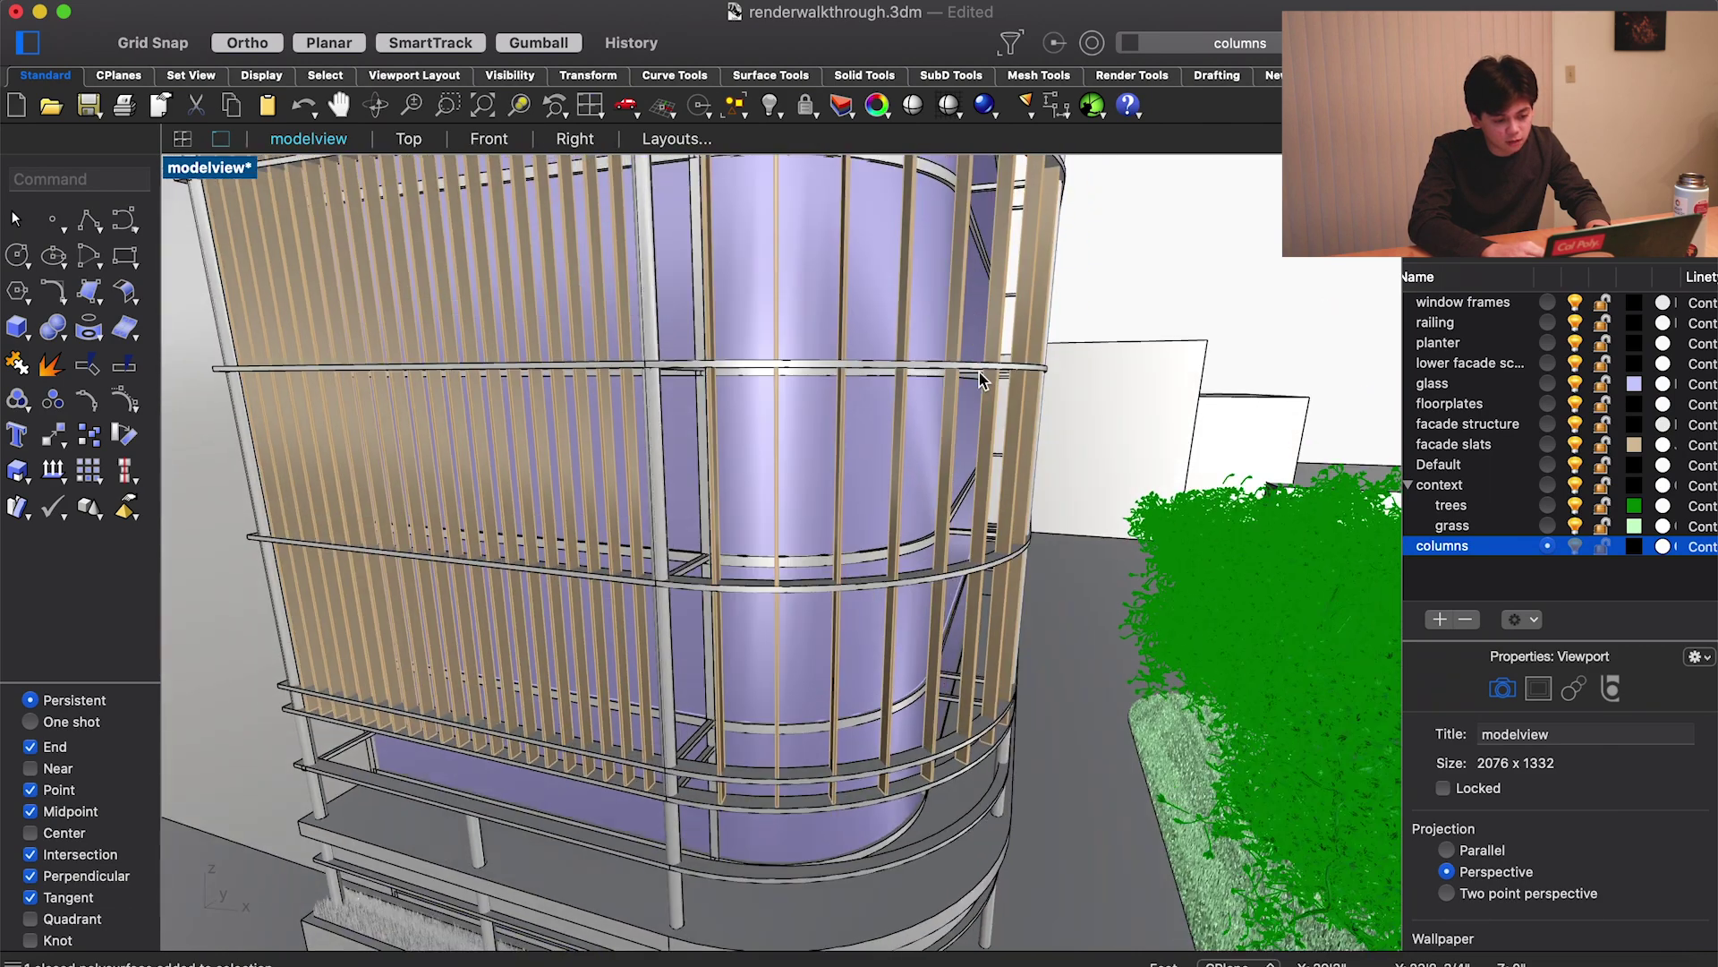
click(851, 296)
click(1468, 691)
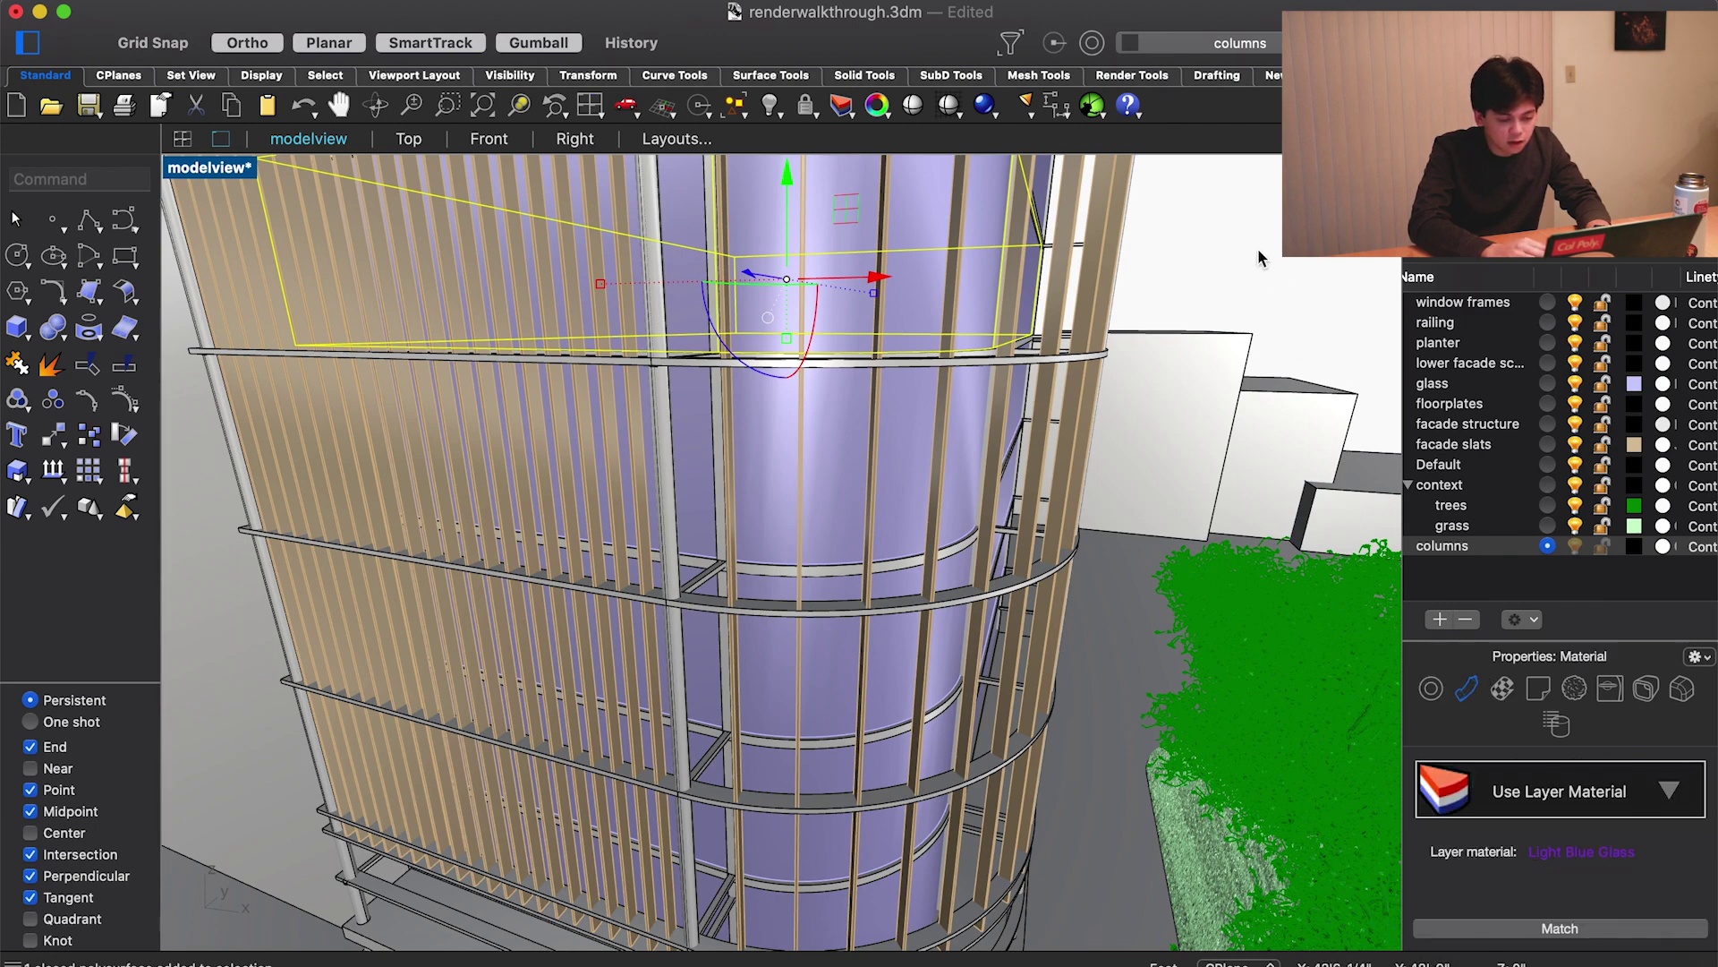
key(Escape)
scroll(1155, 501, down, 6)
right_drag(1155, 501, 1101, 510)
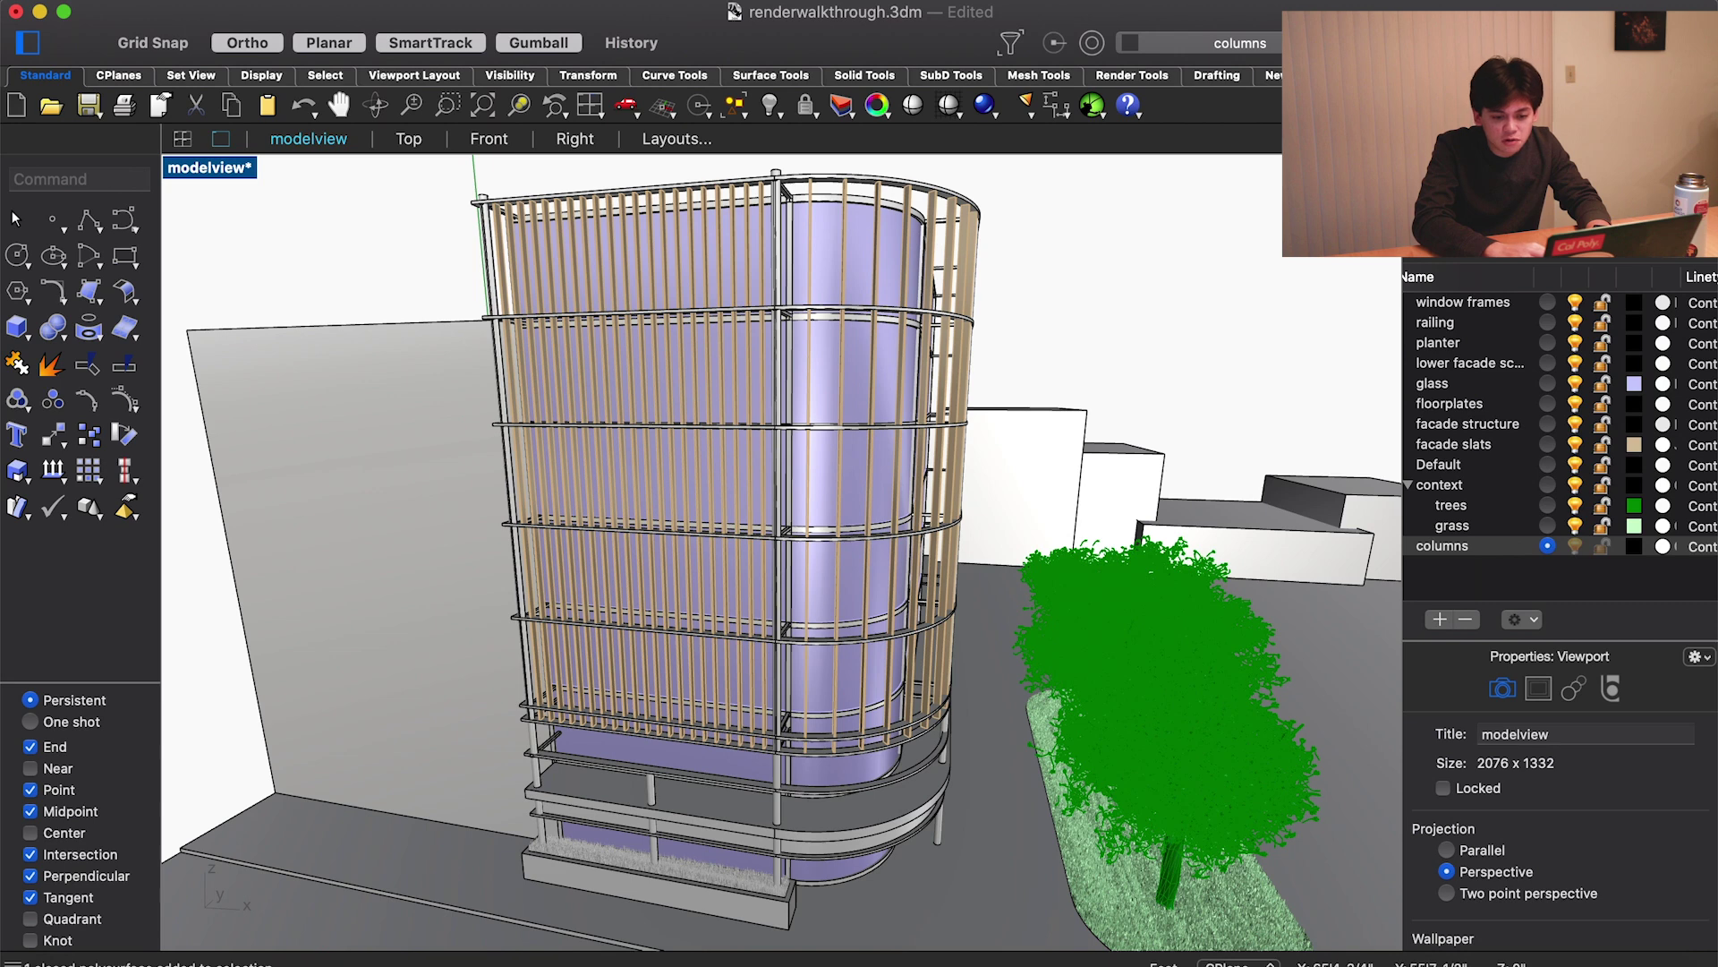
Set the rendering source to the named view renderview and check it against the saved named views
click(1479, 267)
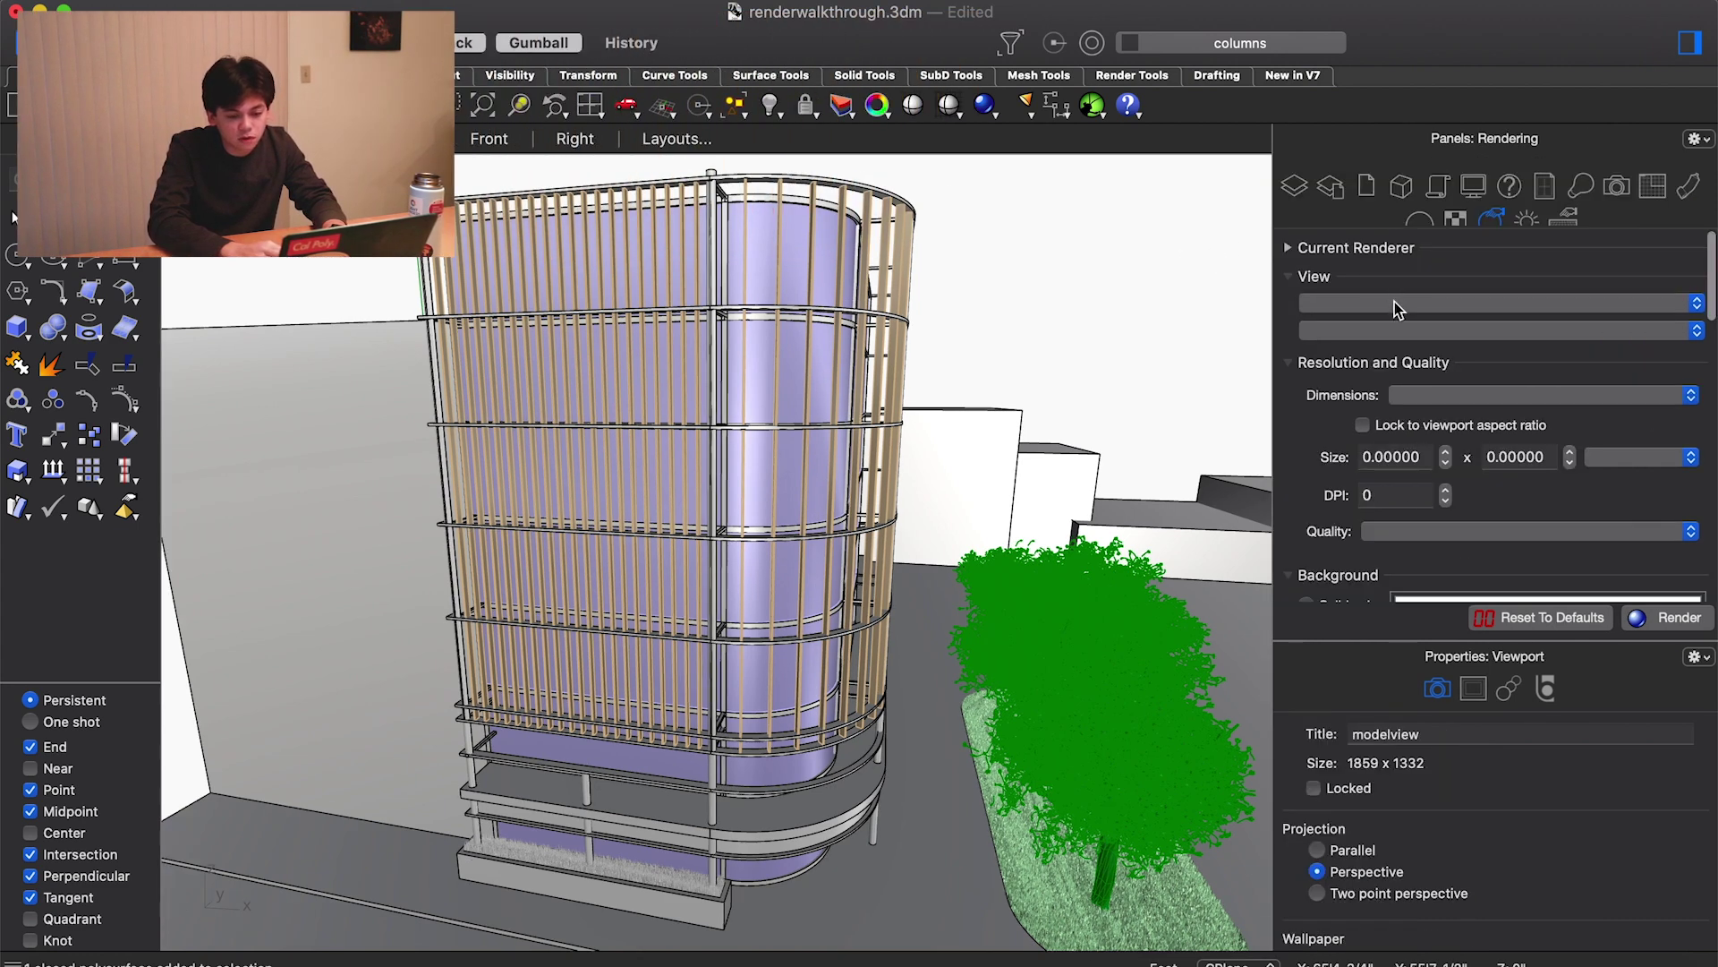
click(1401, 308)
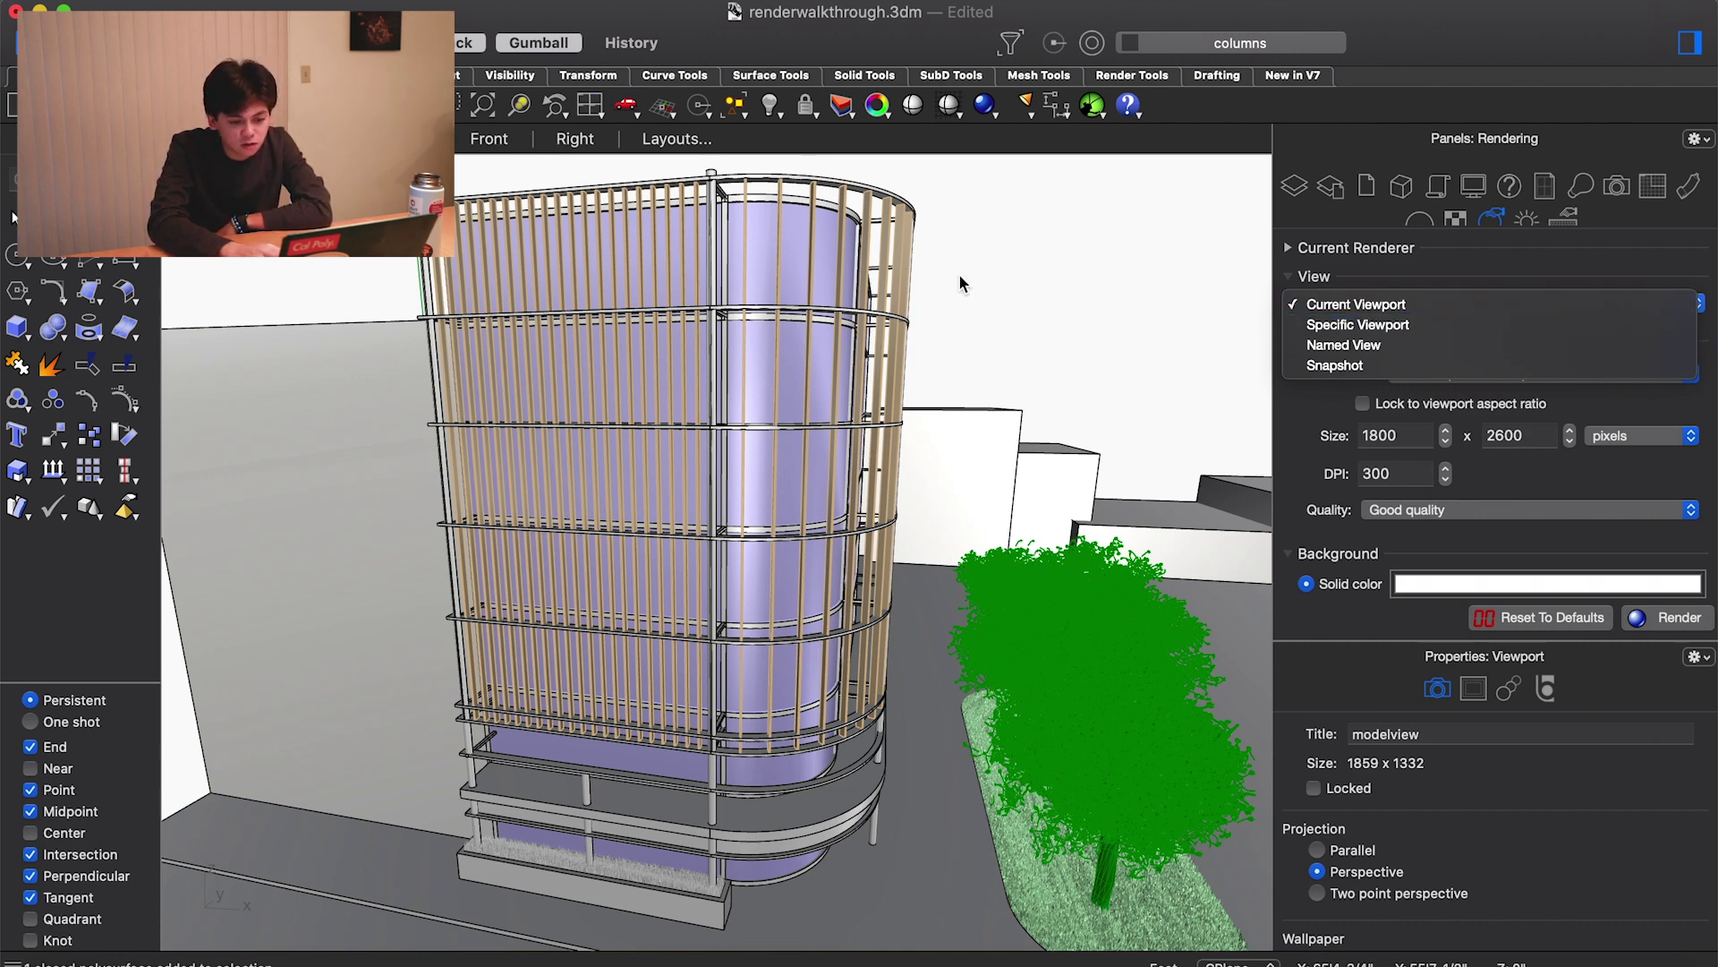
click(1386, 347)
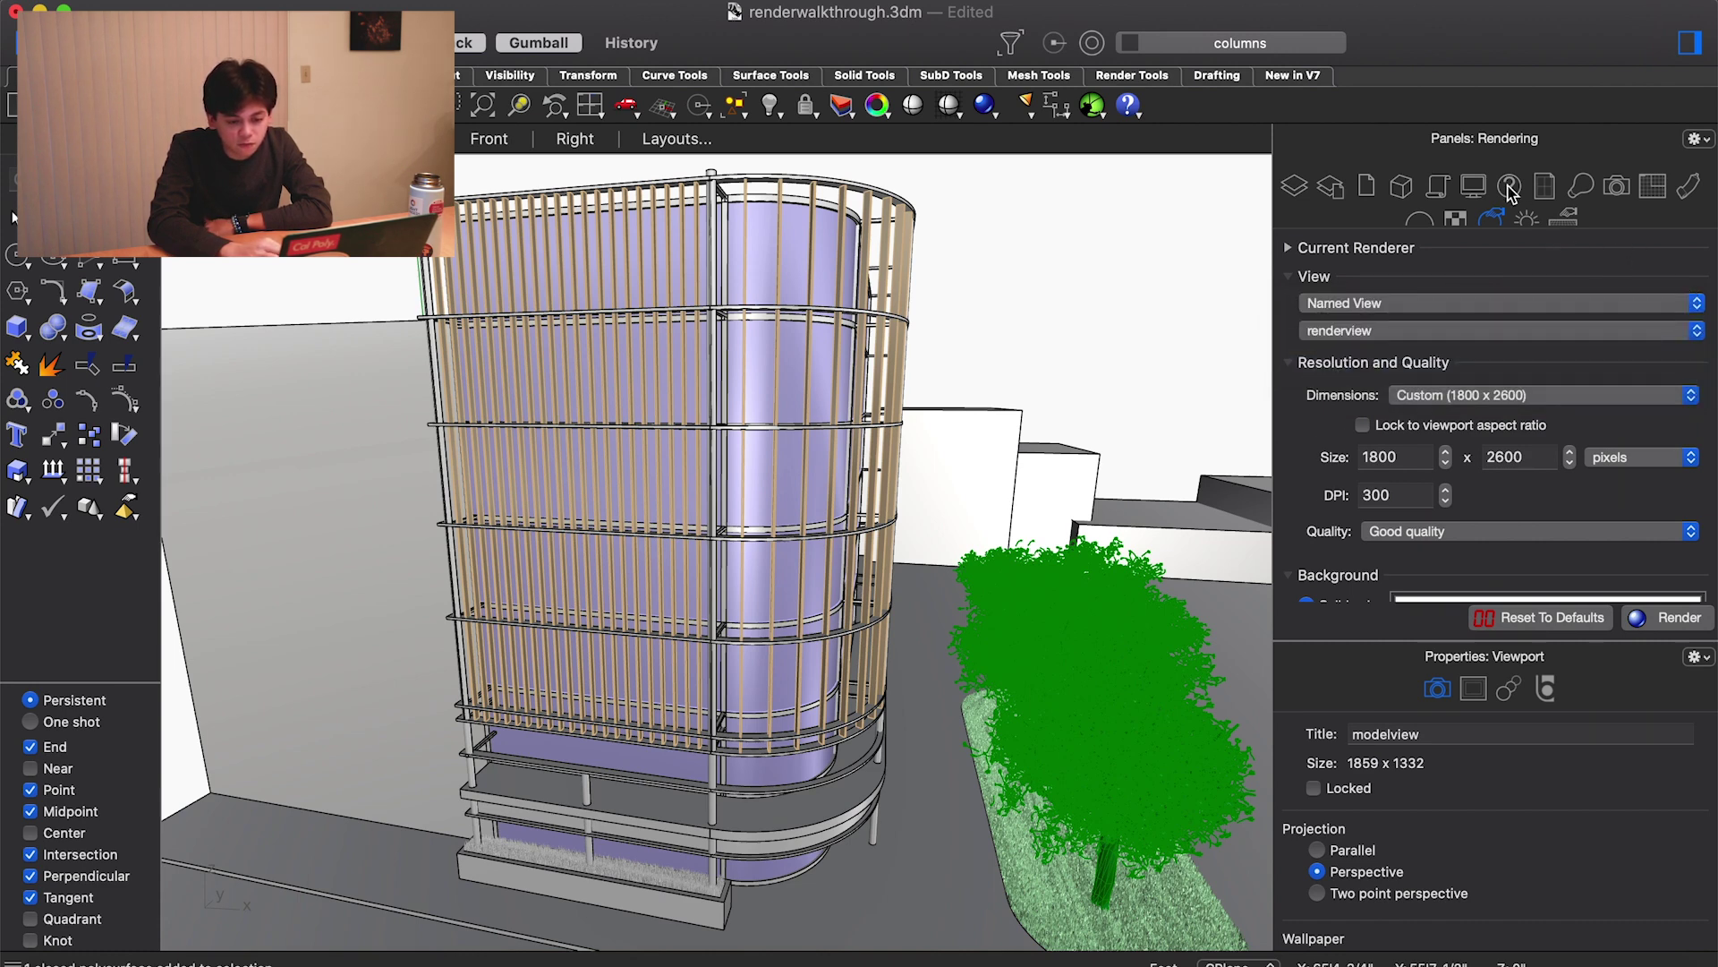
click(1615, 186)
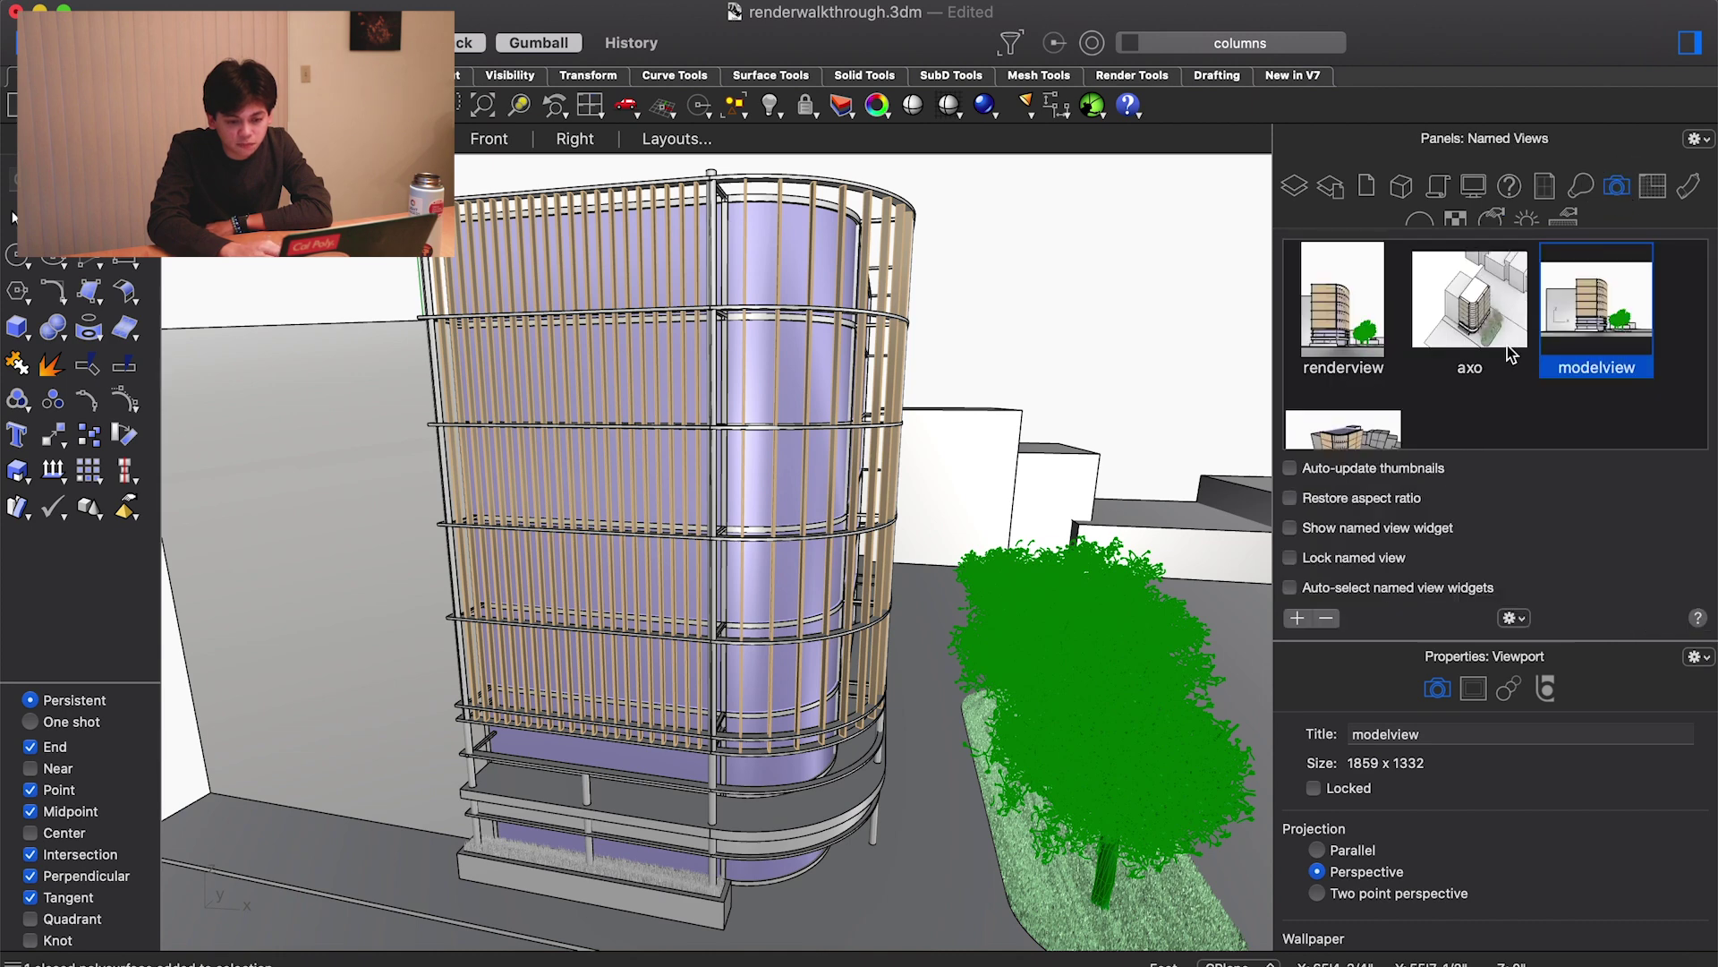
click(1489, 218)
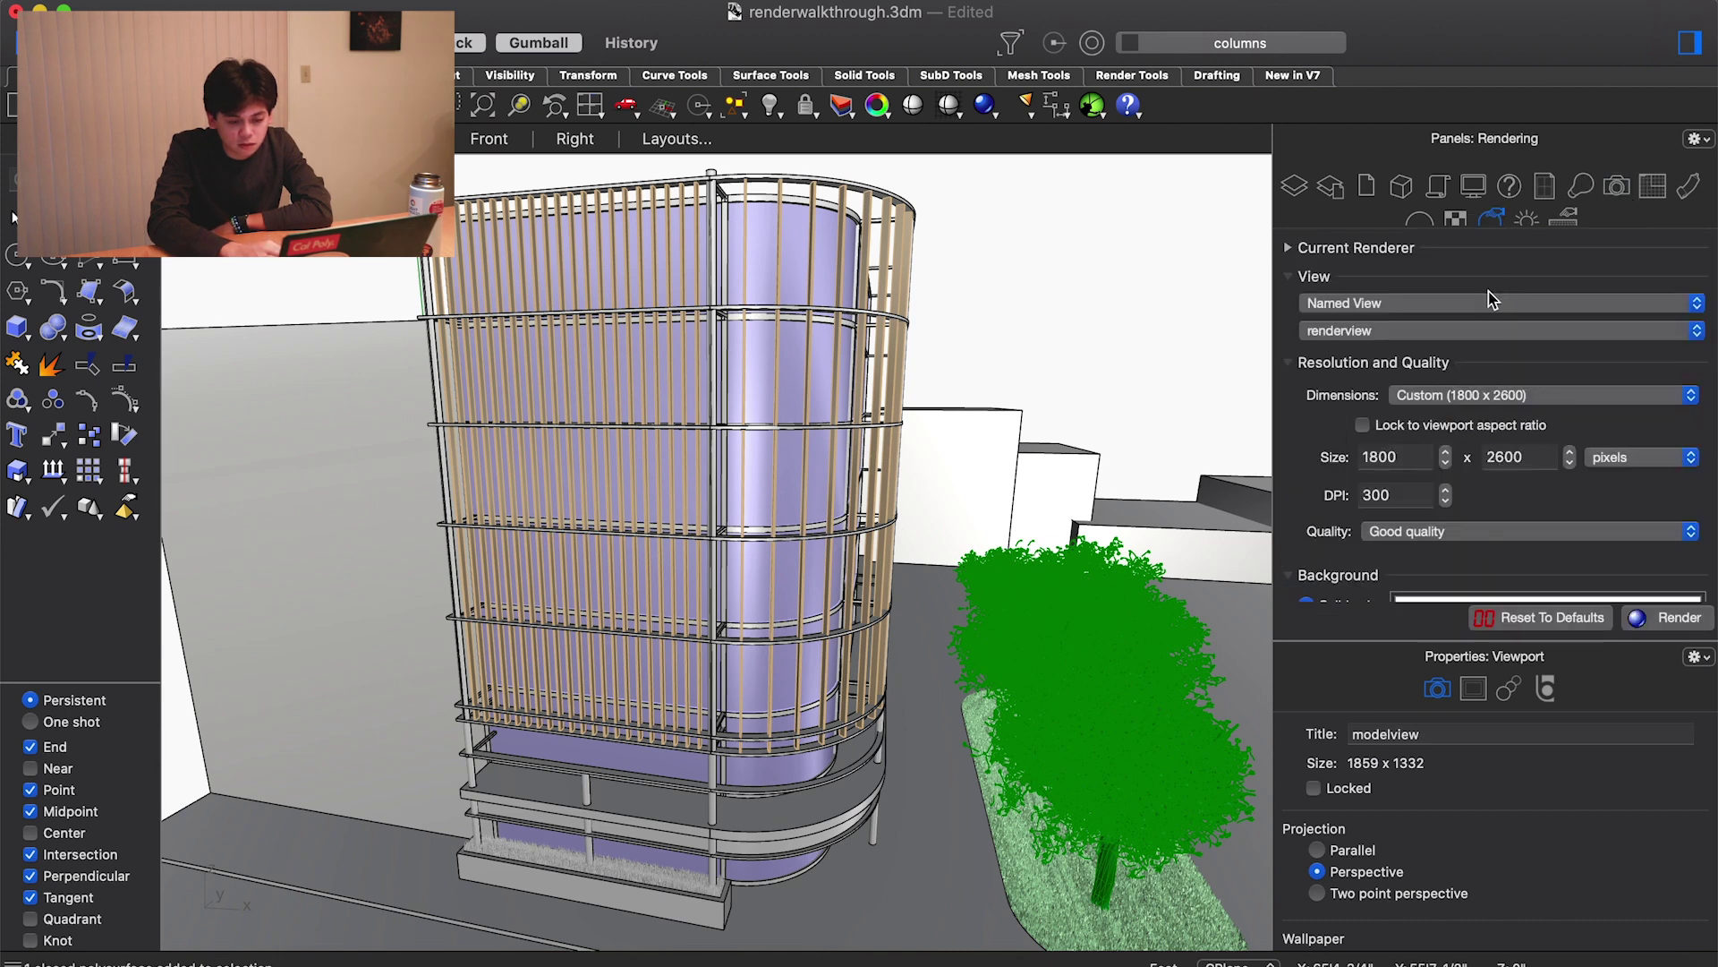
Review the render view and dimension options, keeping the named view renderview and the custom 1800 x 2600 size
click(1393, 304)
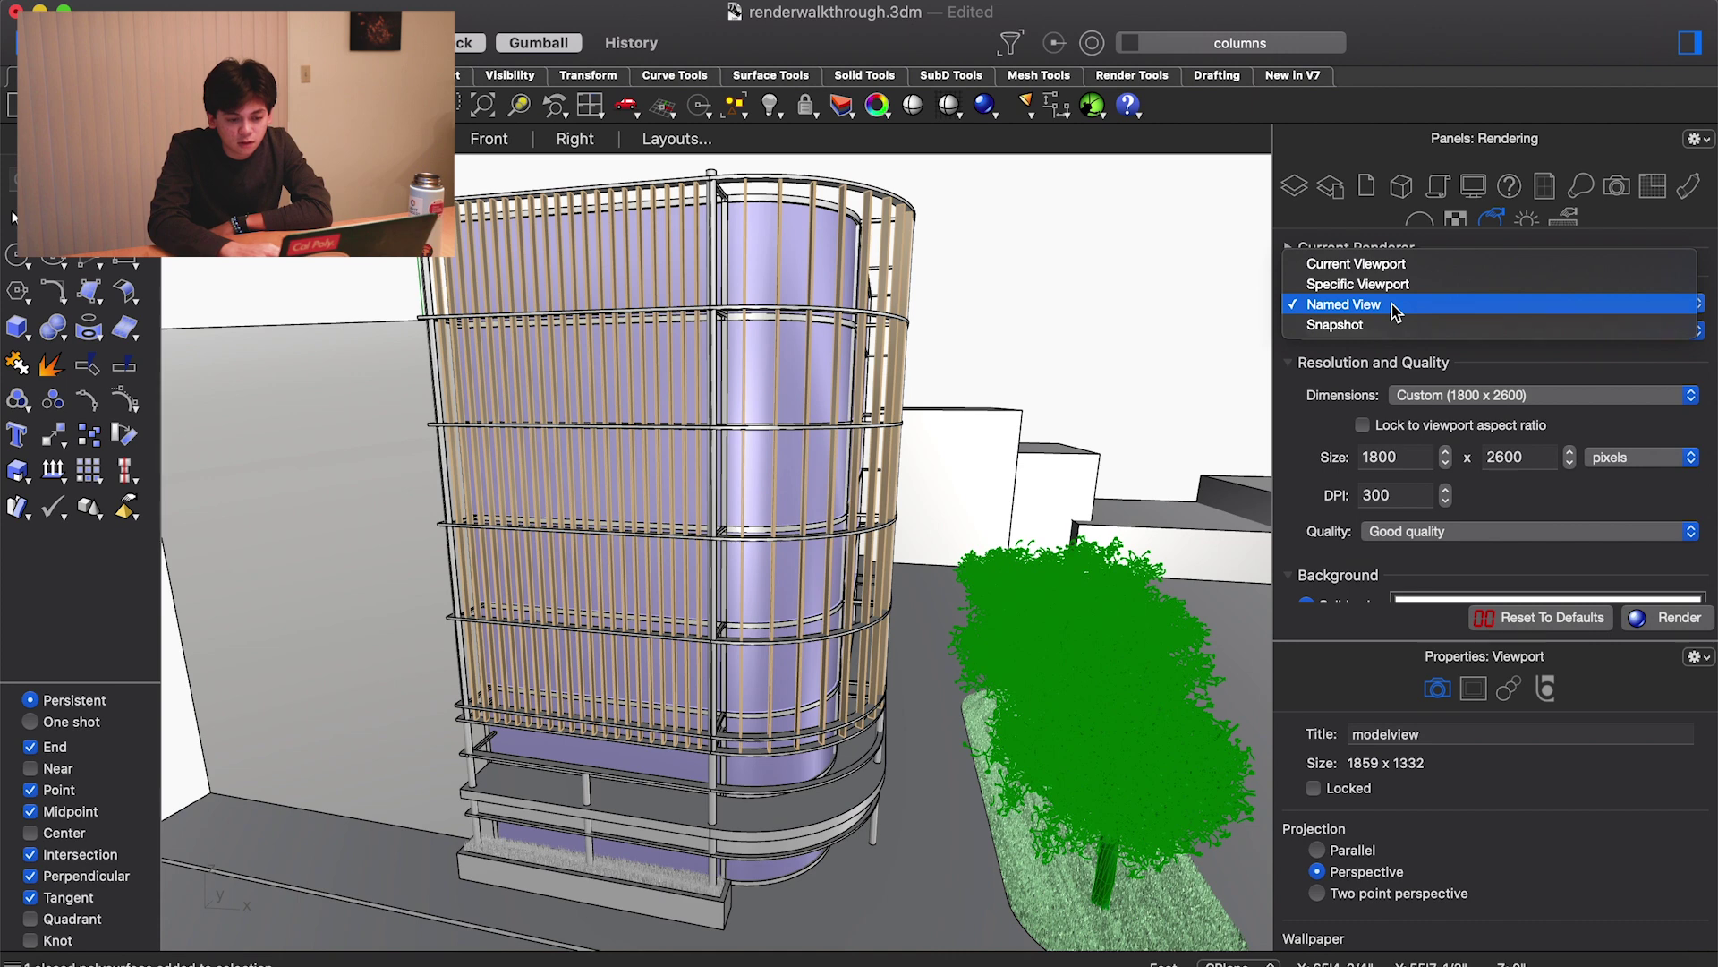
click(1393, 303)
click(1398, 328)
click(1343, 231)
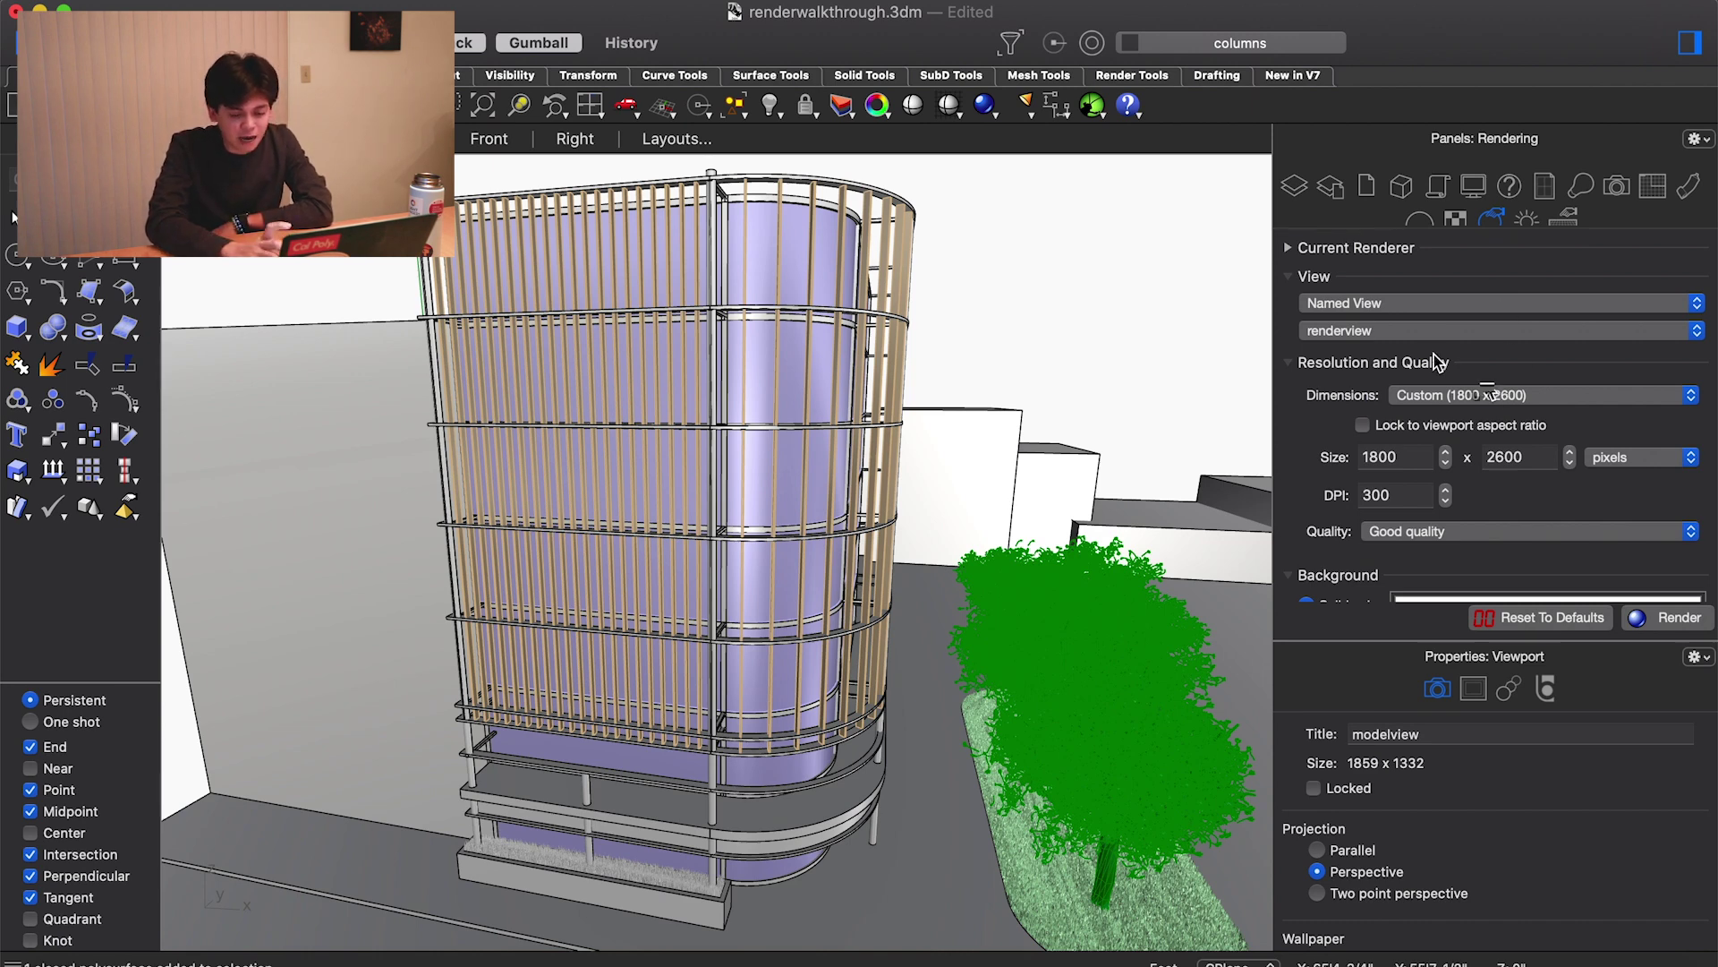
click(1422, 399)
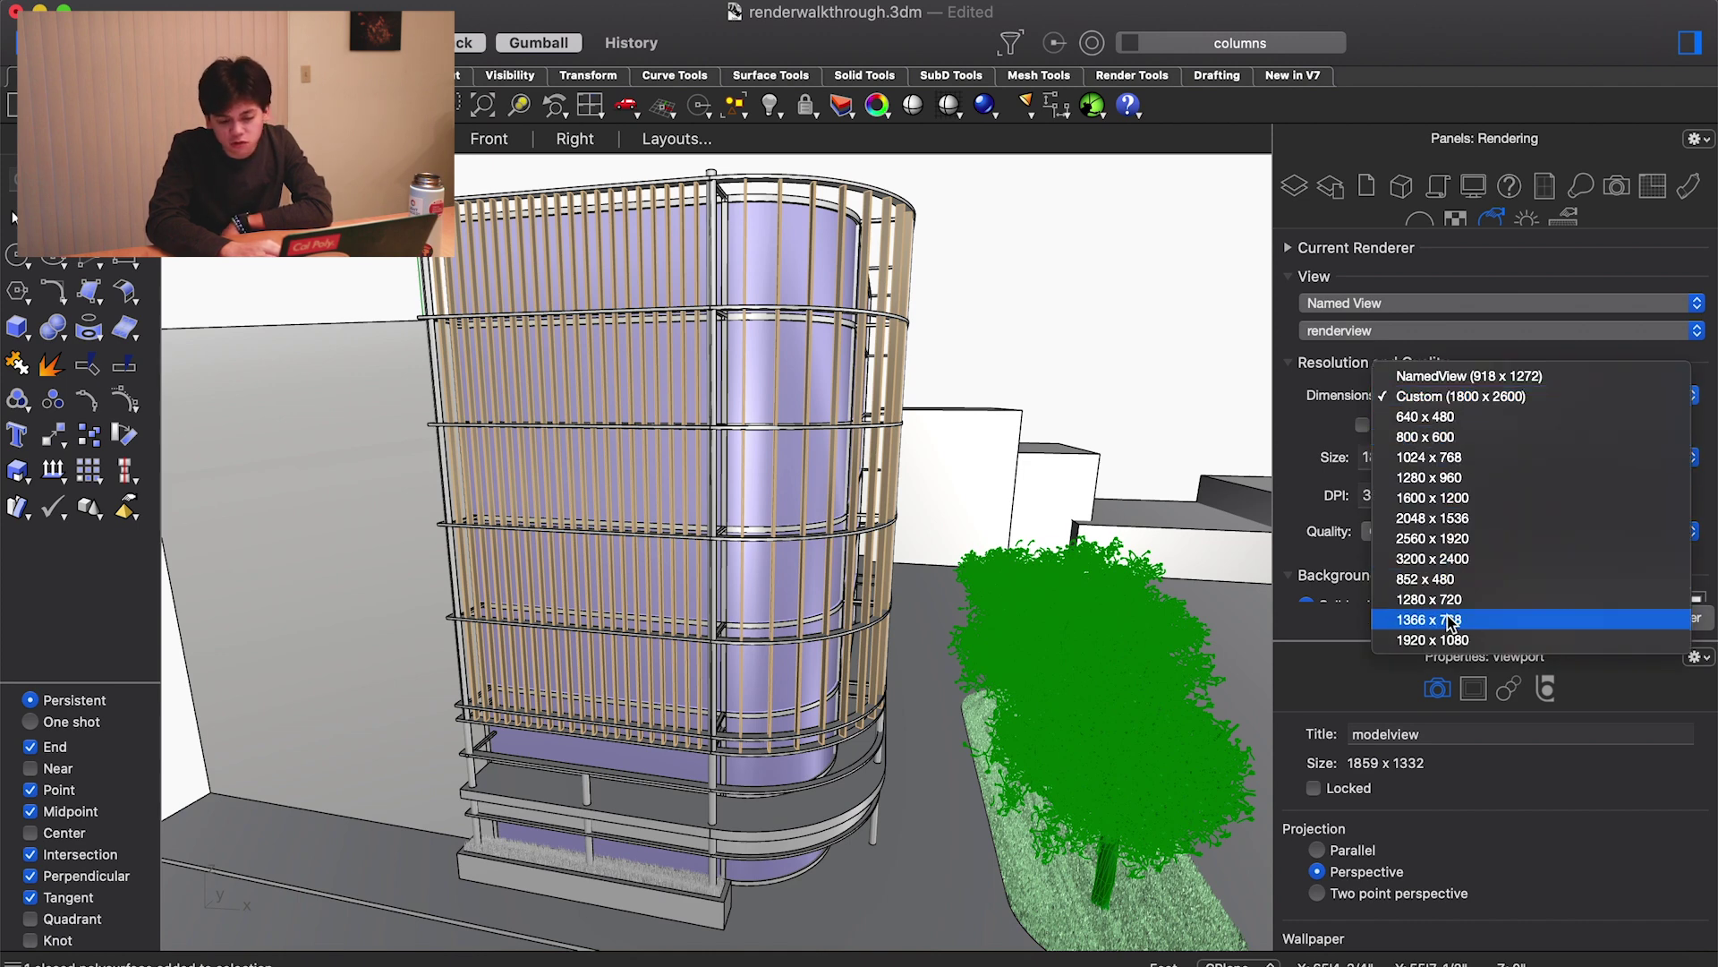
click(1425, 396)
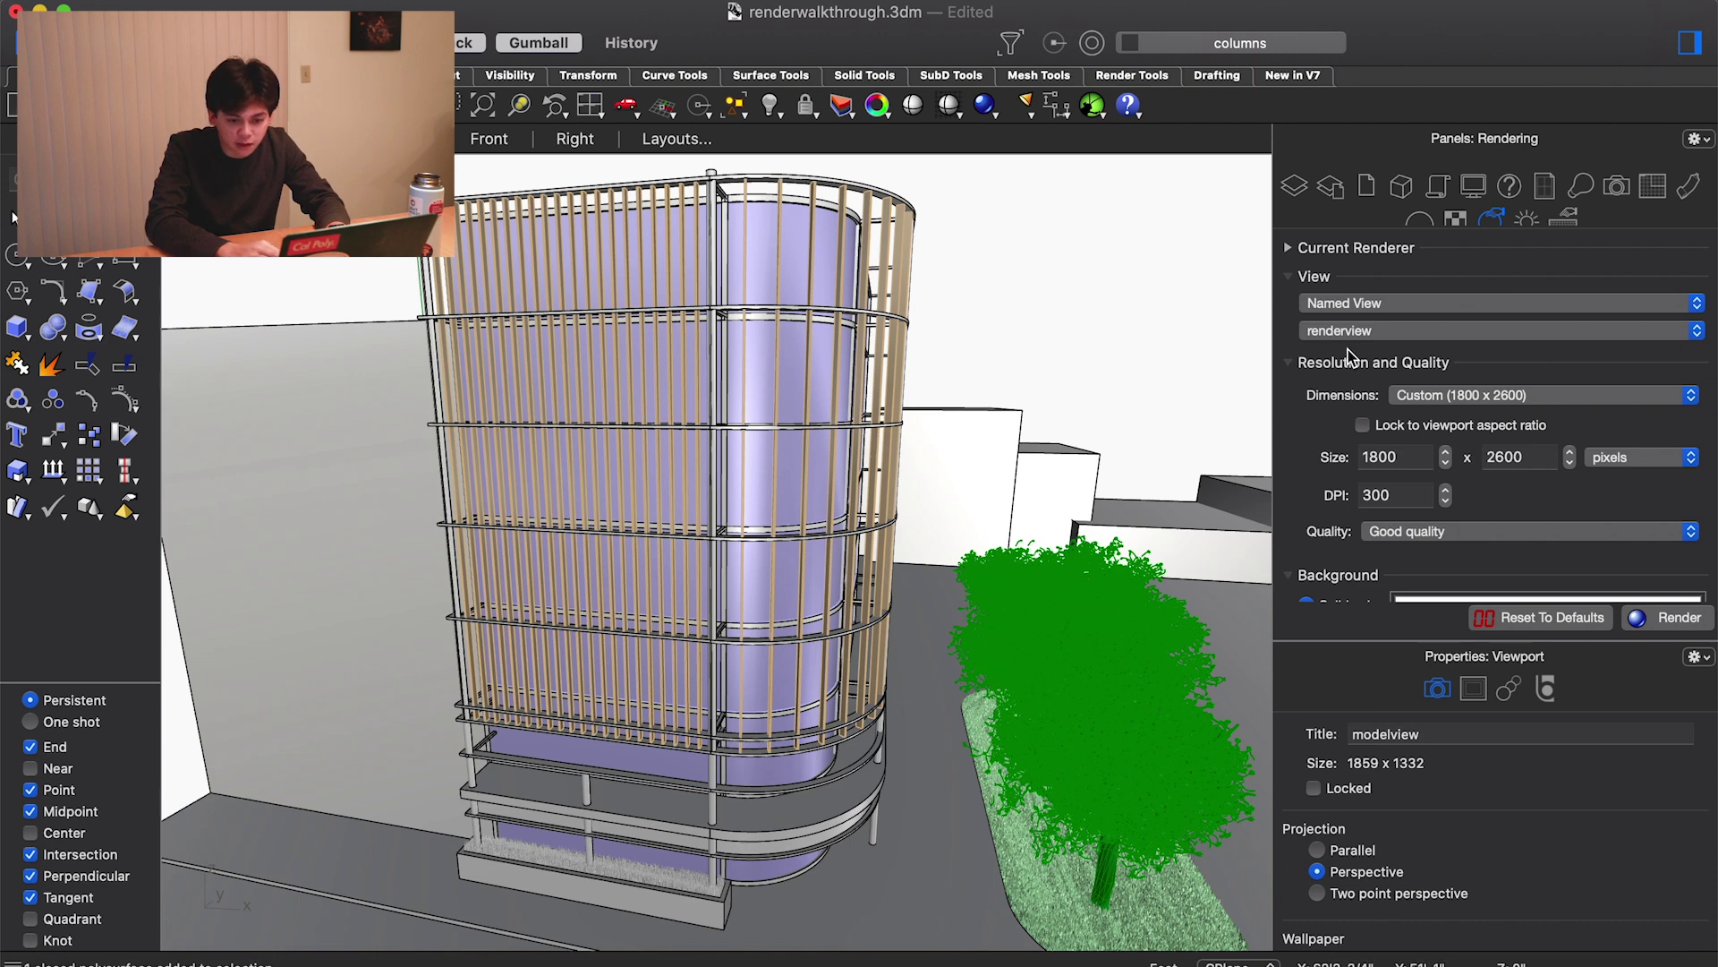
Restore the saved named view renderview in the viewport
click(1616, 185)
scroll(1487, 291, down, 2)
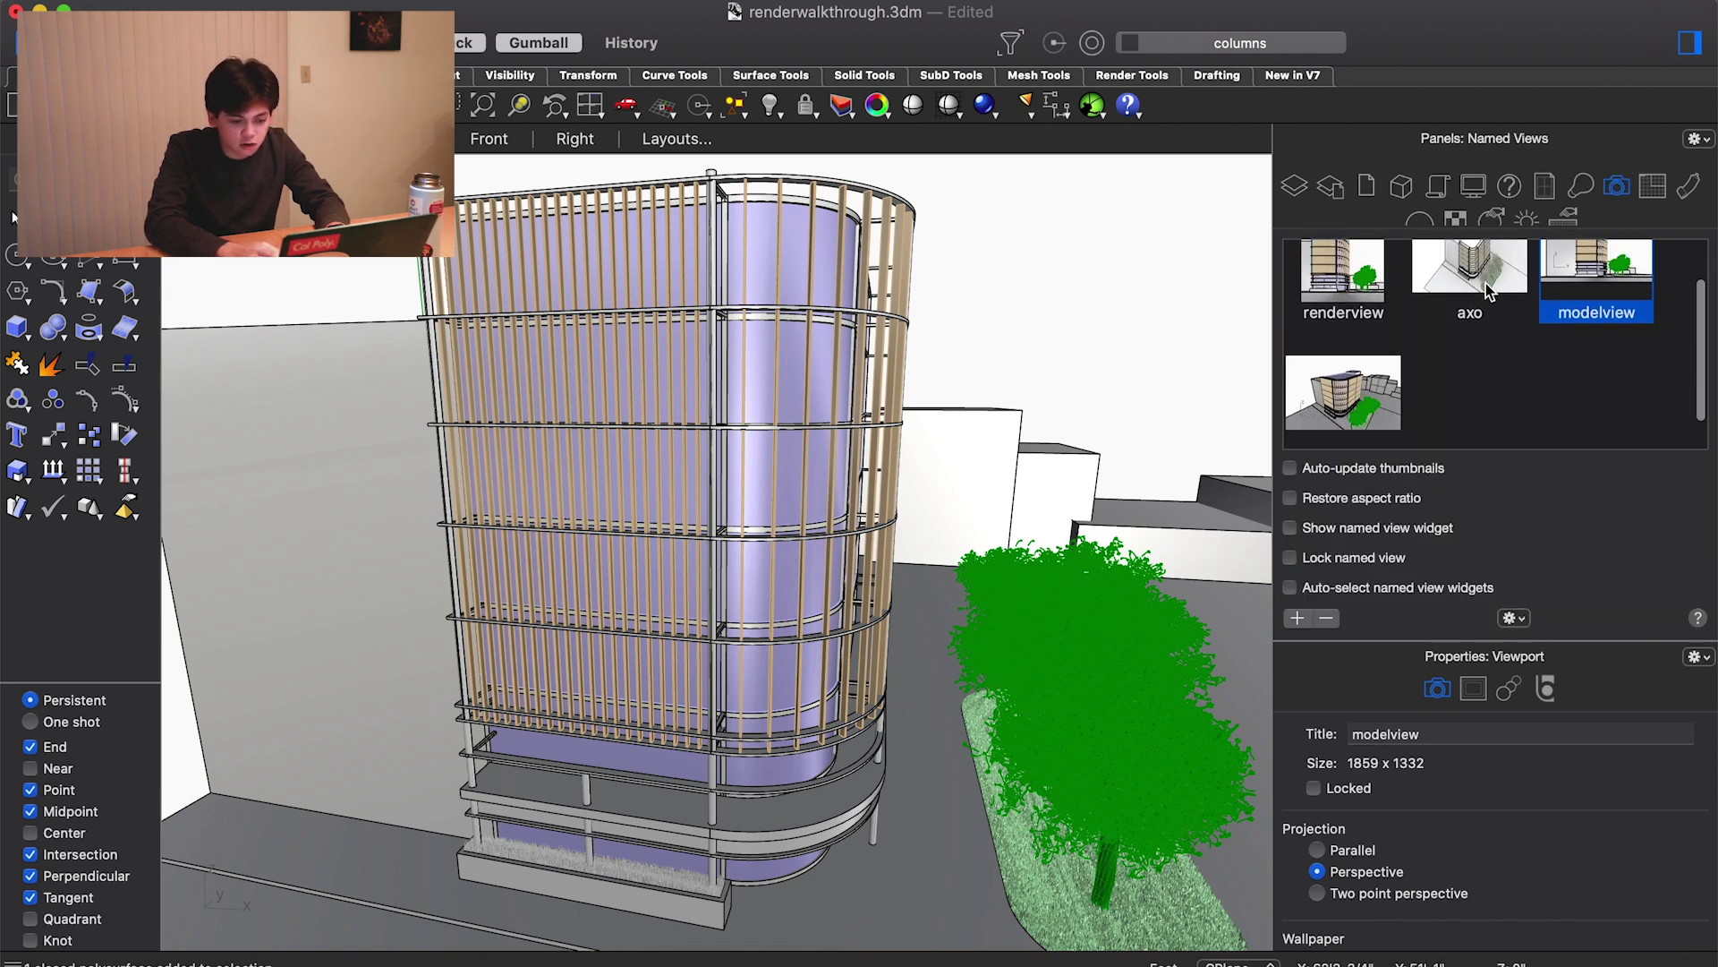
double_click(1340, 300)
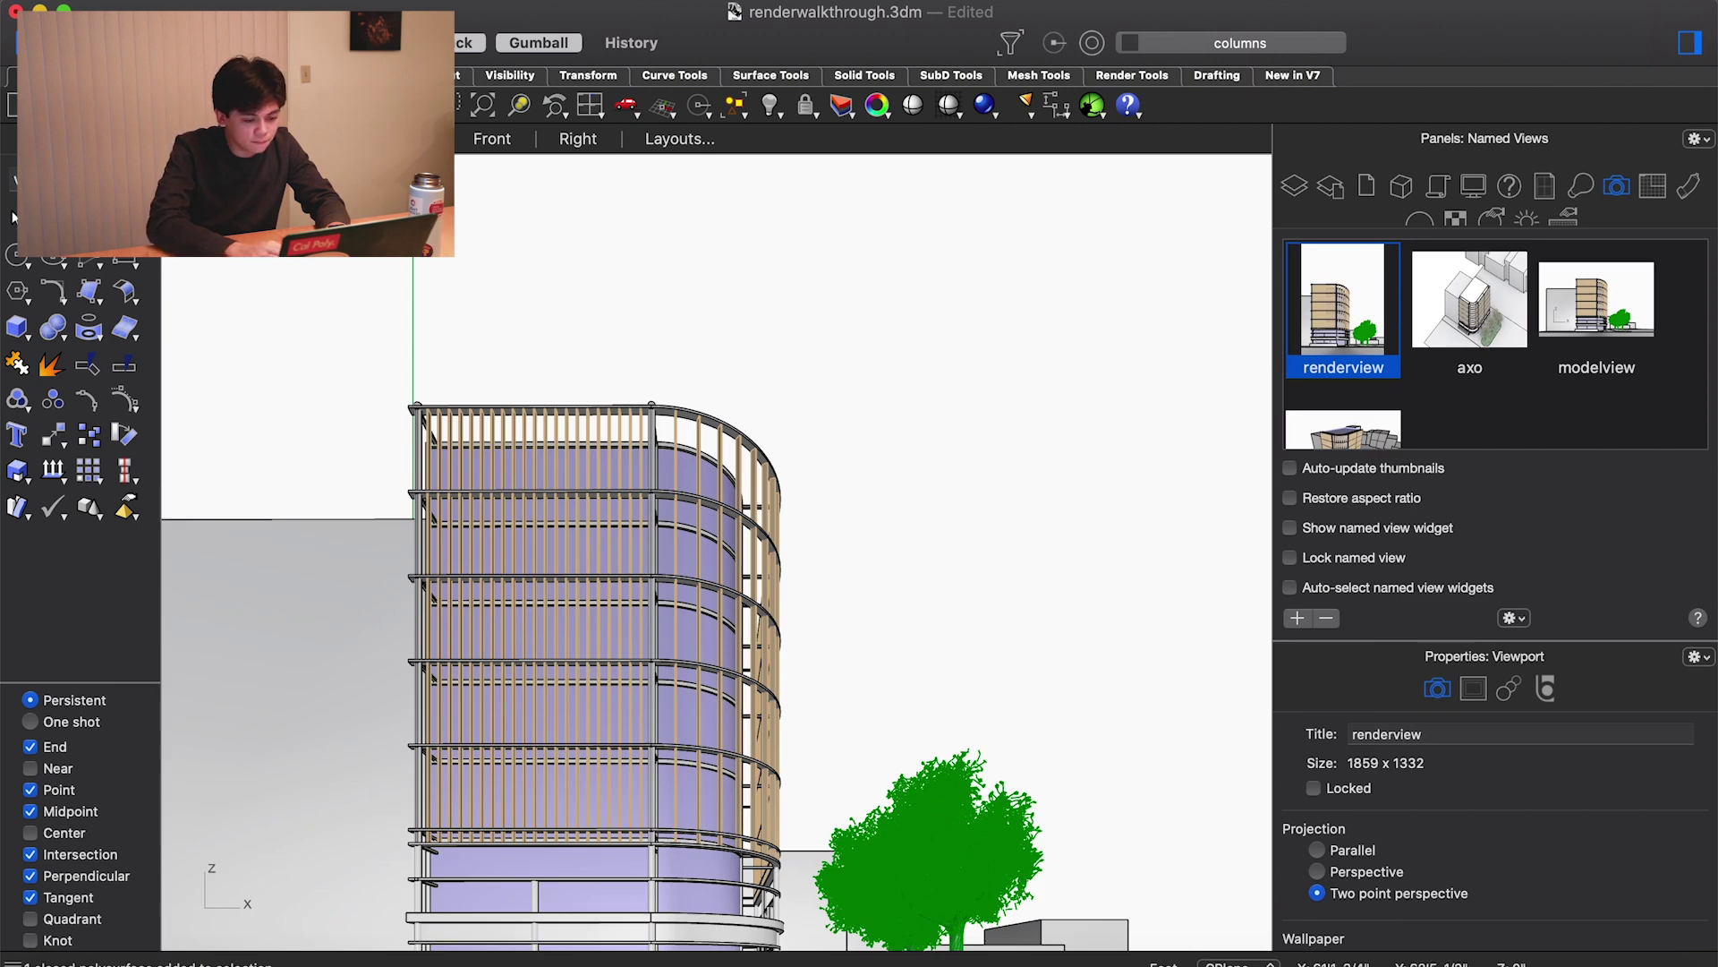
Start ViewCaptureToFile for renderview with a custom resolution and set the width to 1800 pixels
text(ViewCaptureToFile)
key(Return)
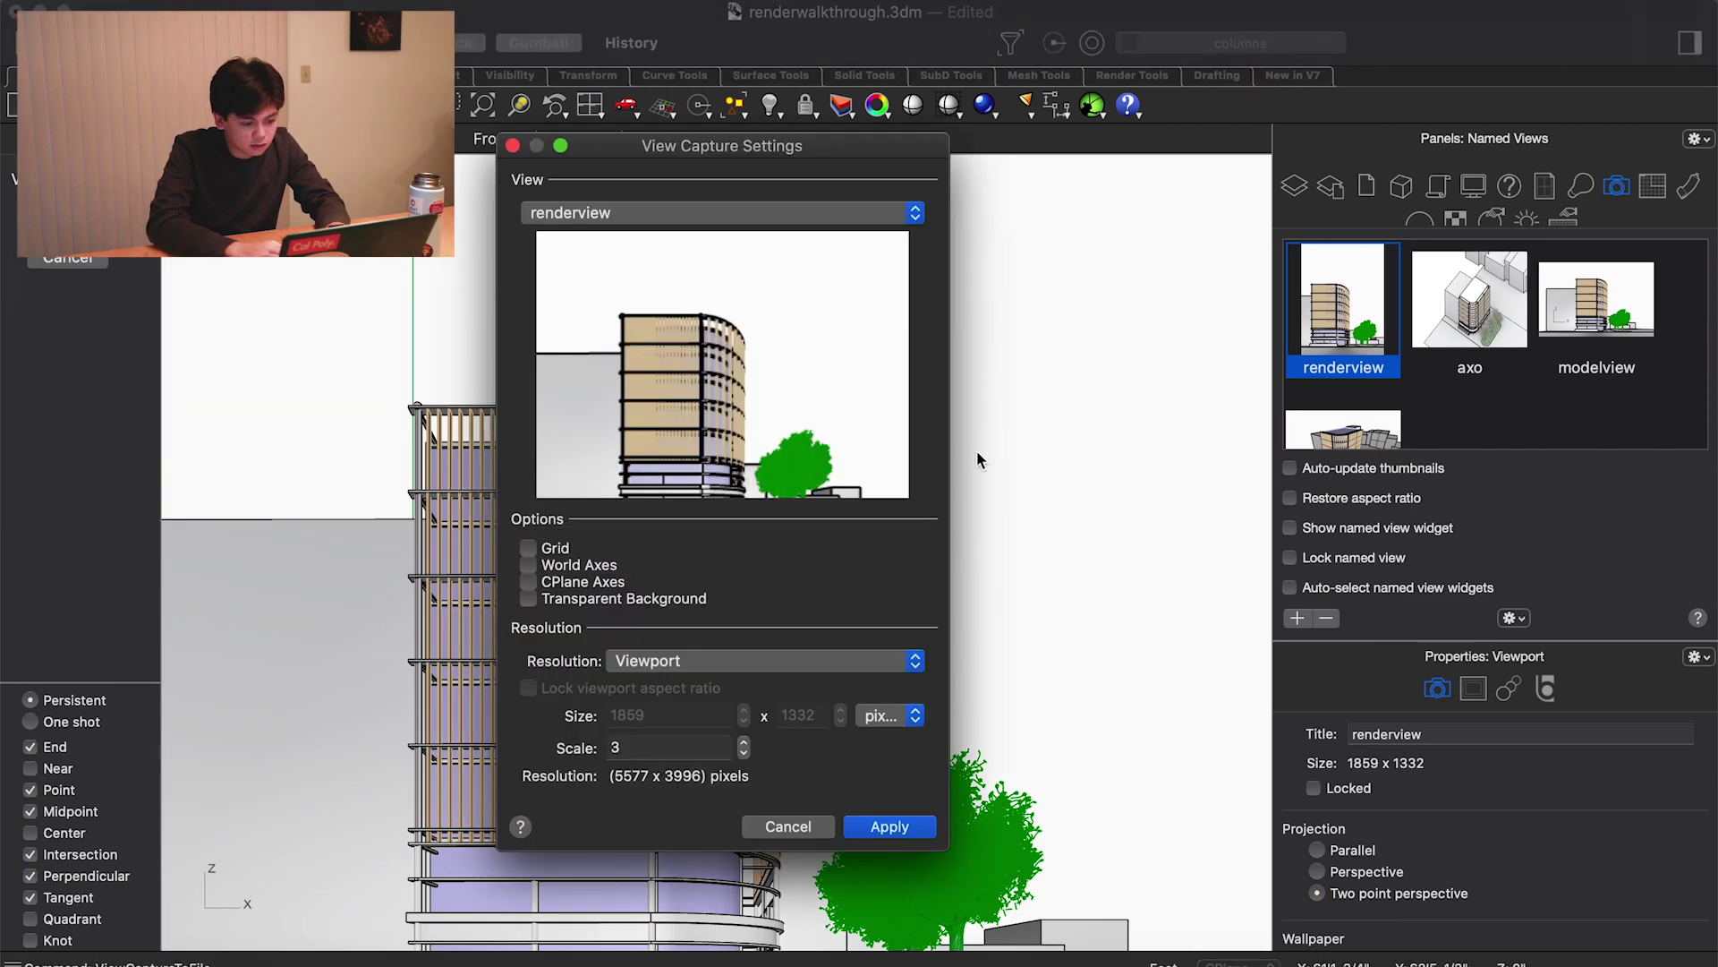
click(695, 663)
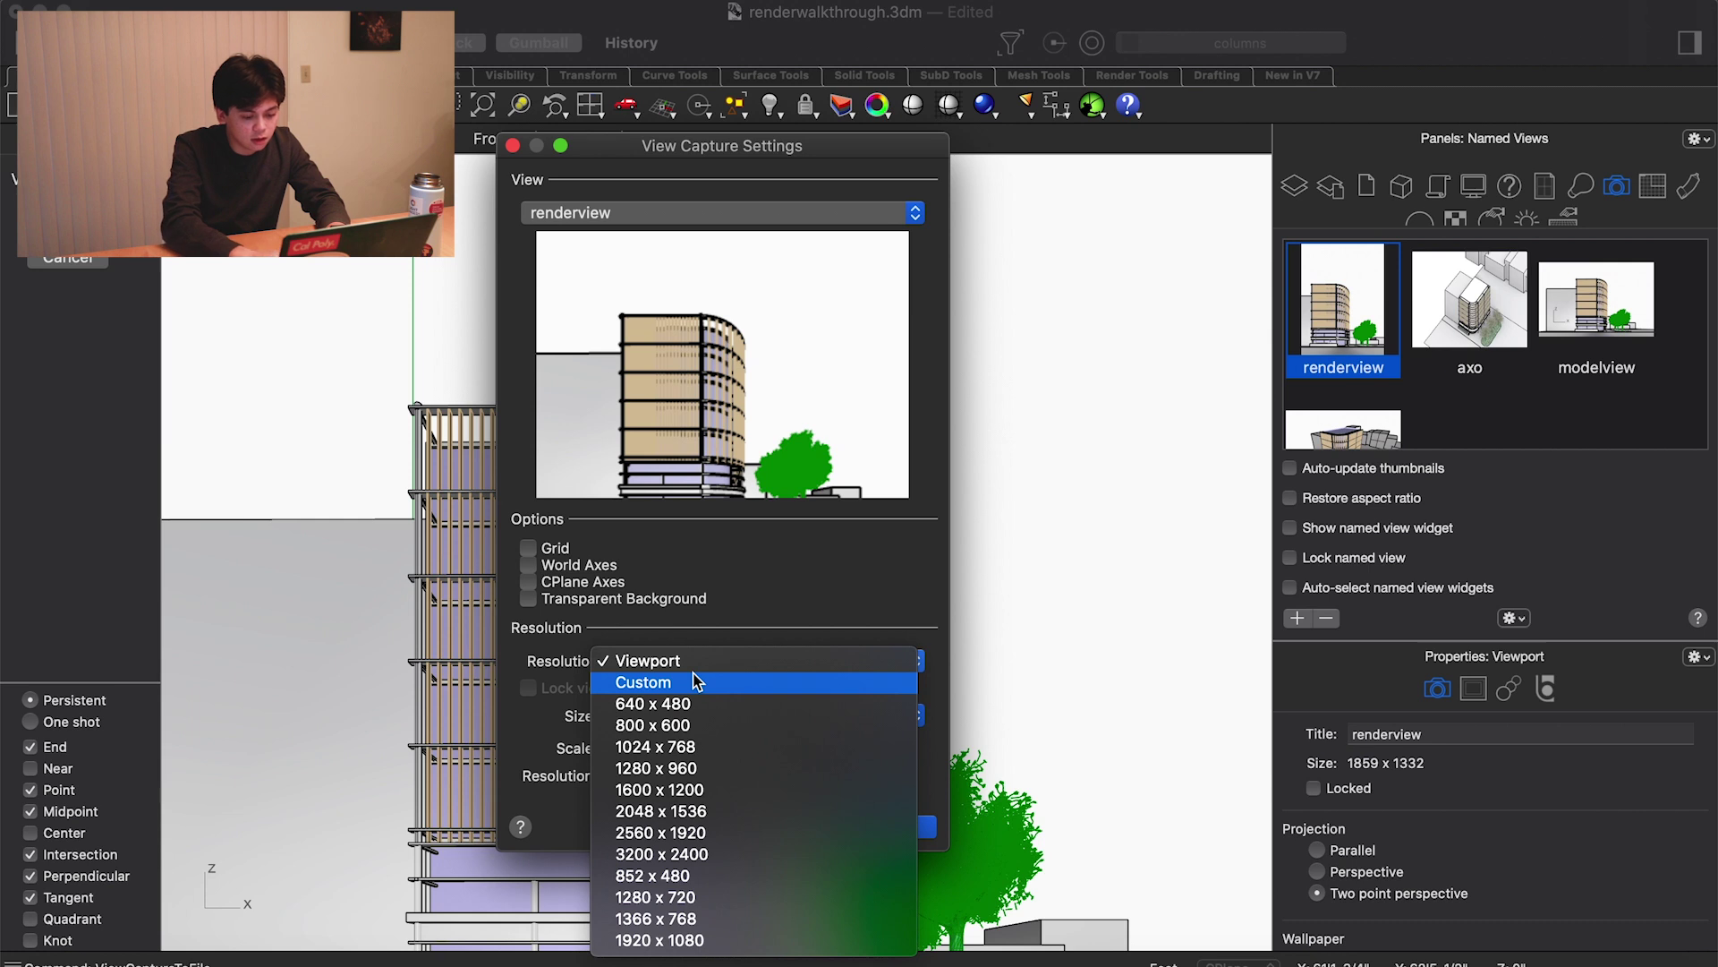
click(695, 682)
double_click(683, 713)
text(18002)
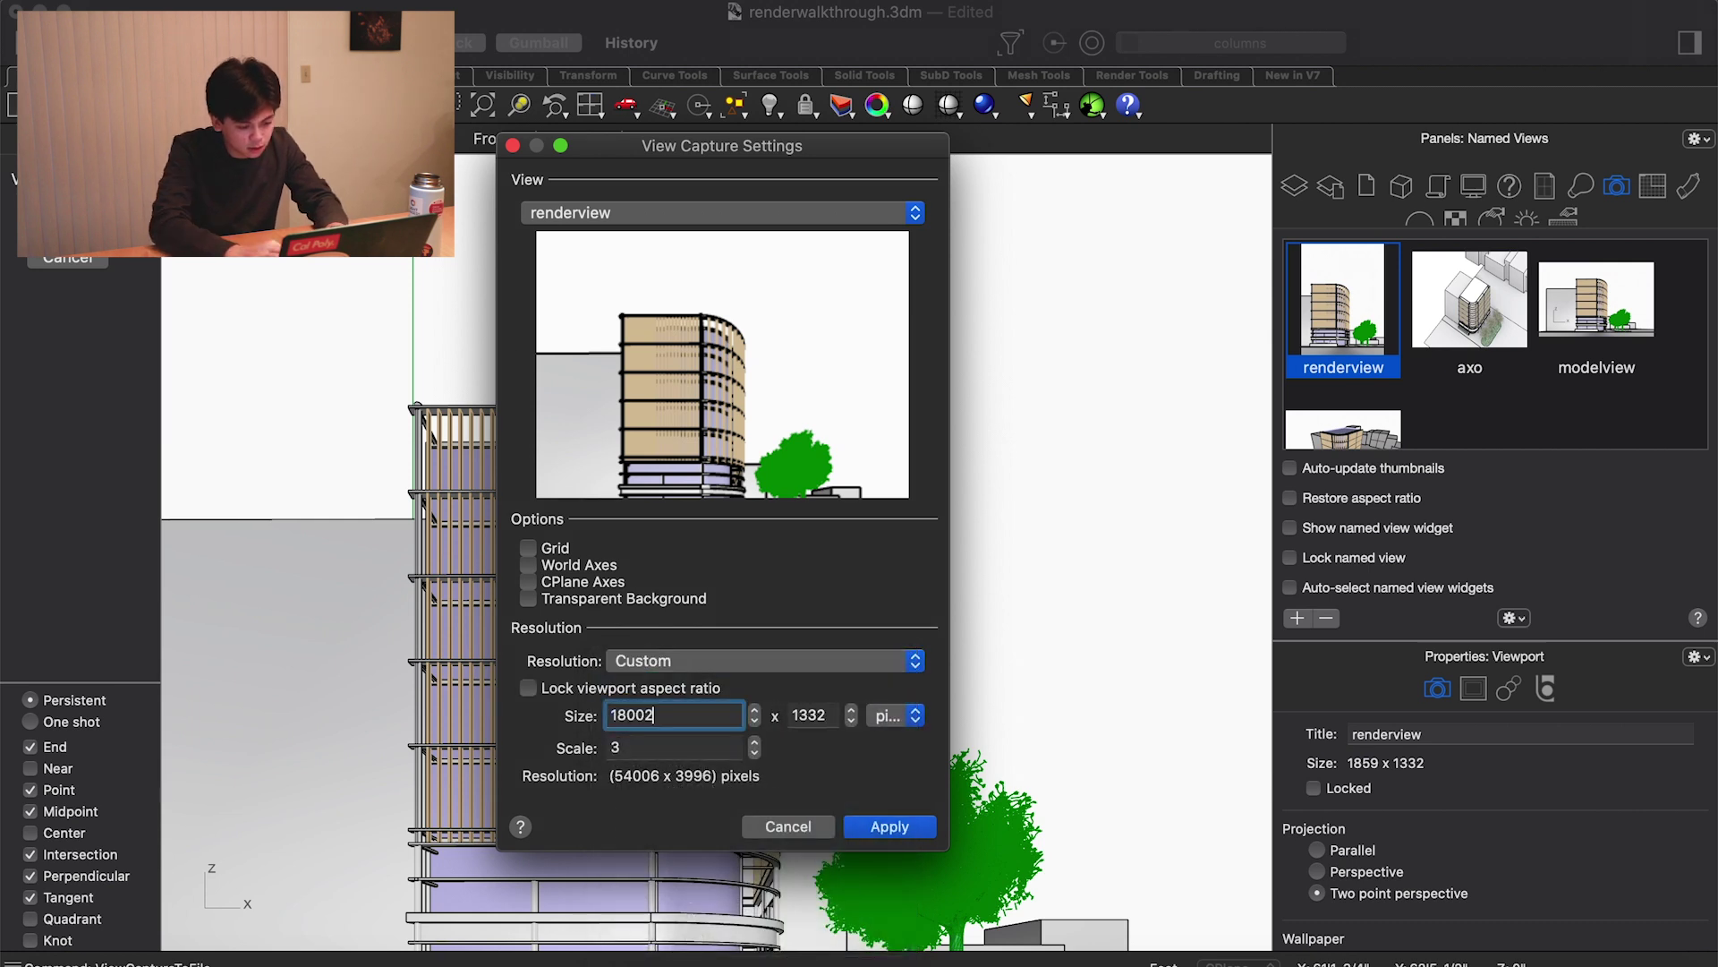
key(BackSpace)
Set the capture height to 2600 pixels to preview the framing, and cancel the view capture
double_click(794, 715)
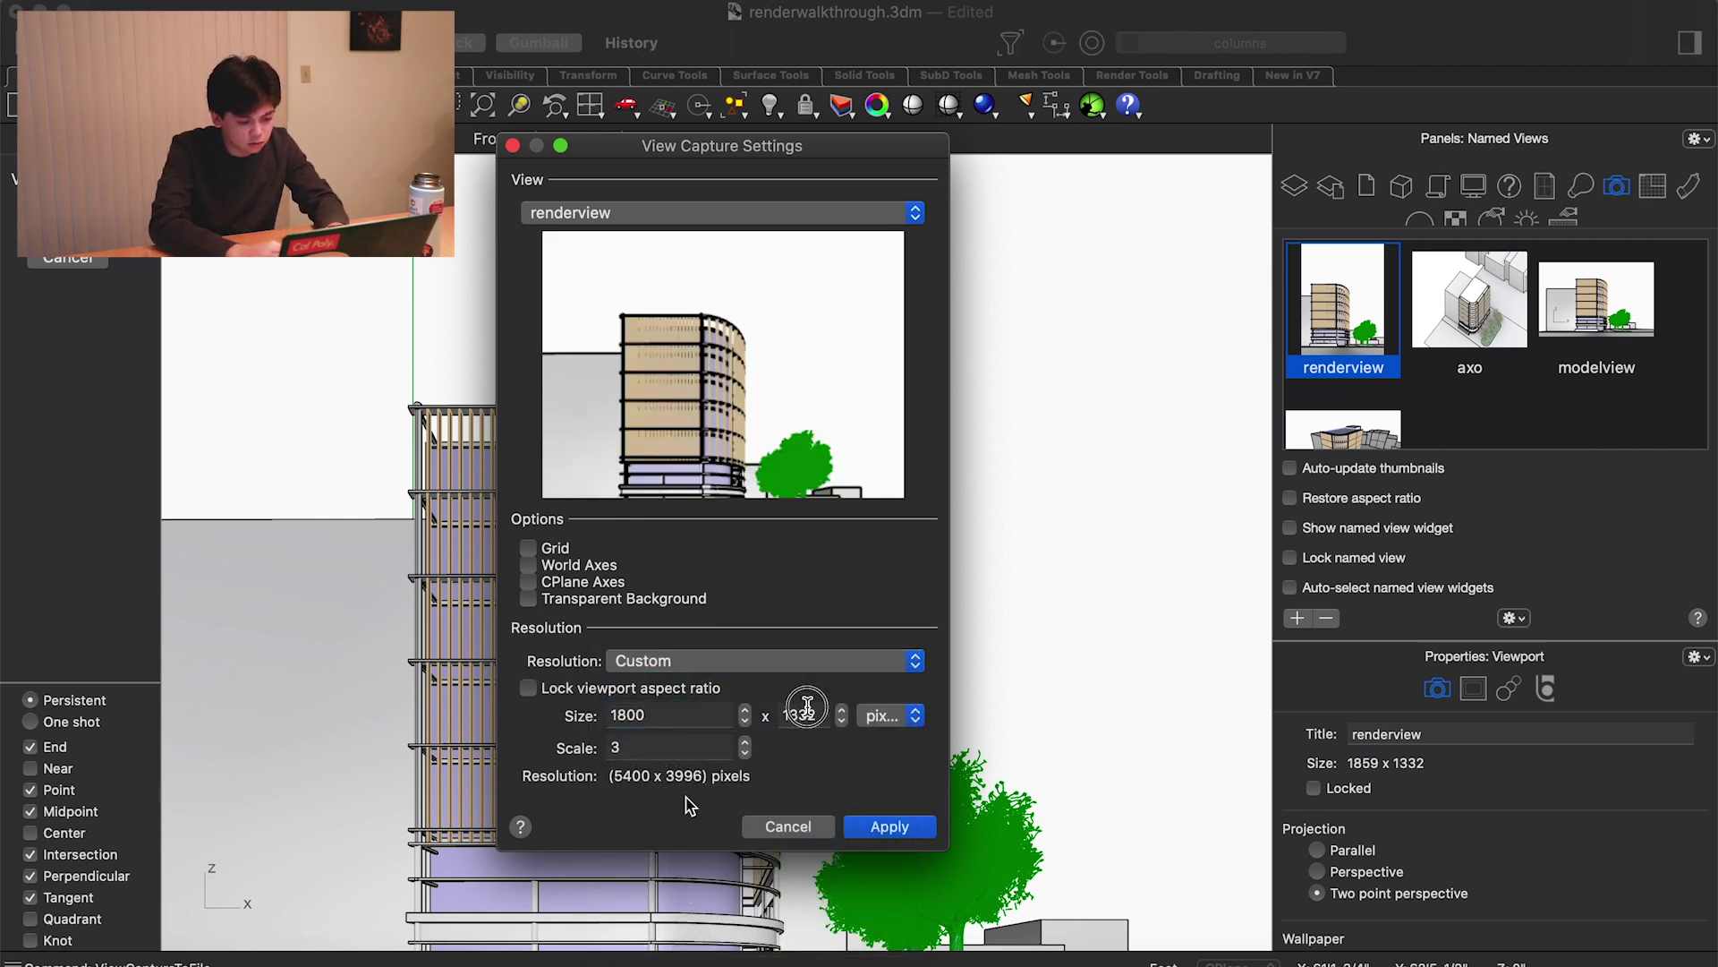
text(26332)
key(BackSpace)
key(BackSpace)
key(BackSpace)
text(00)
click(697, 746)
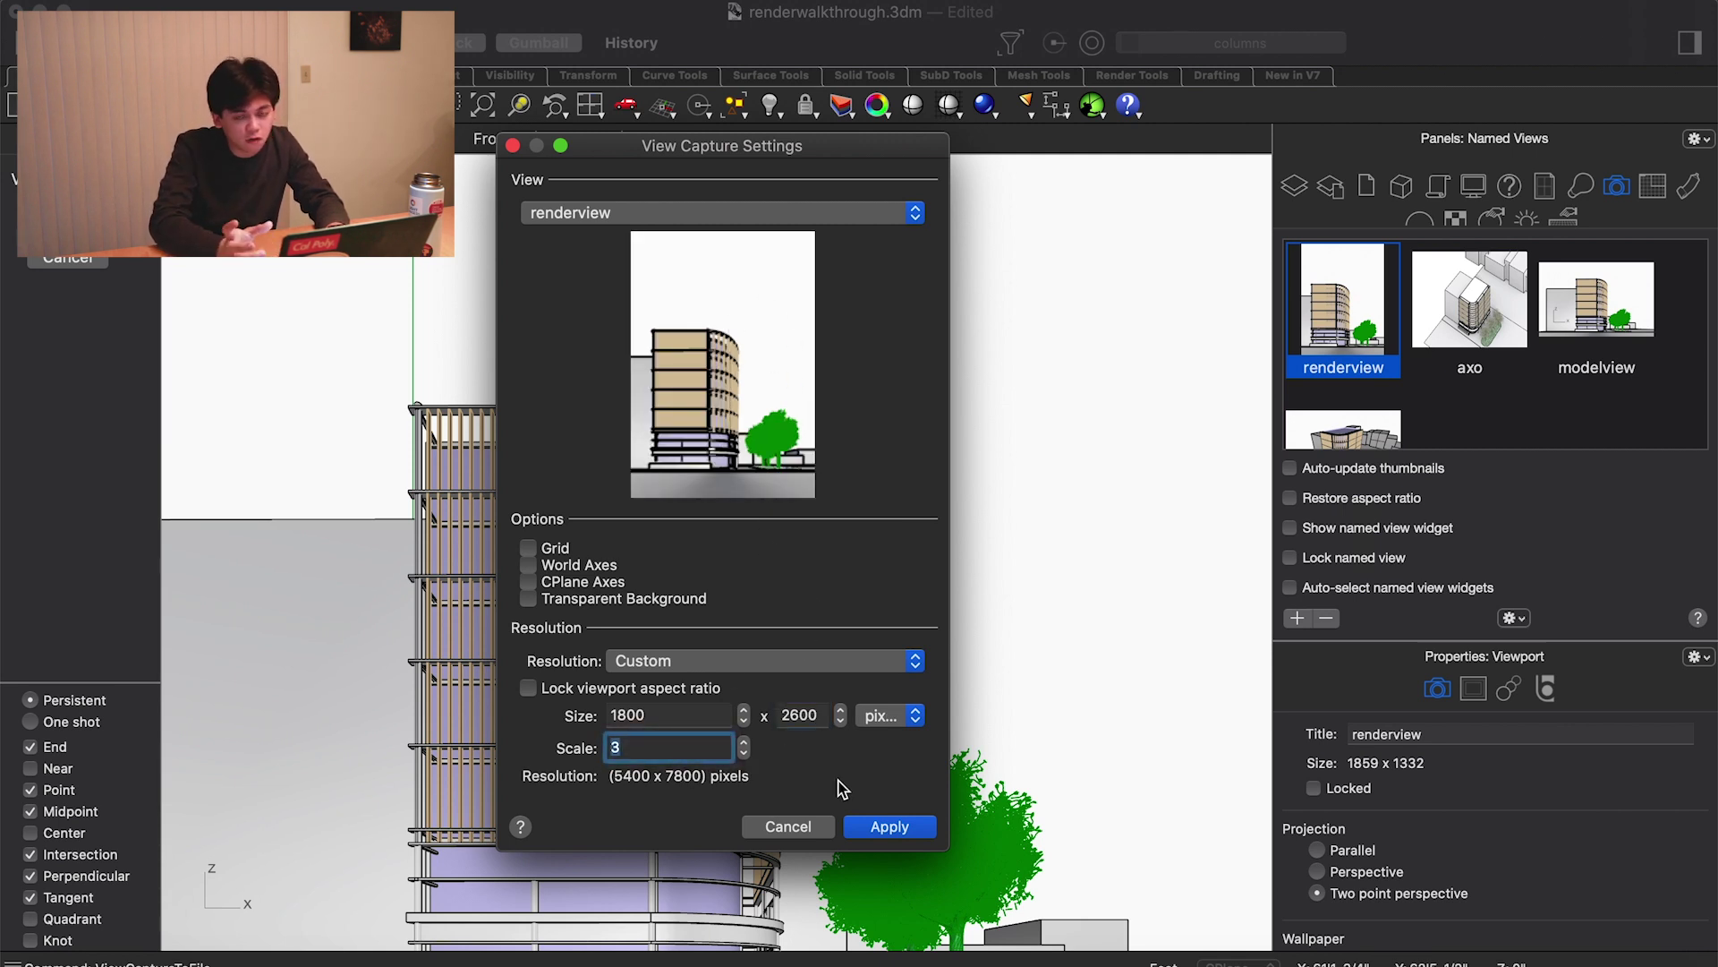
click(795, 833)
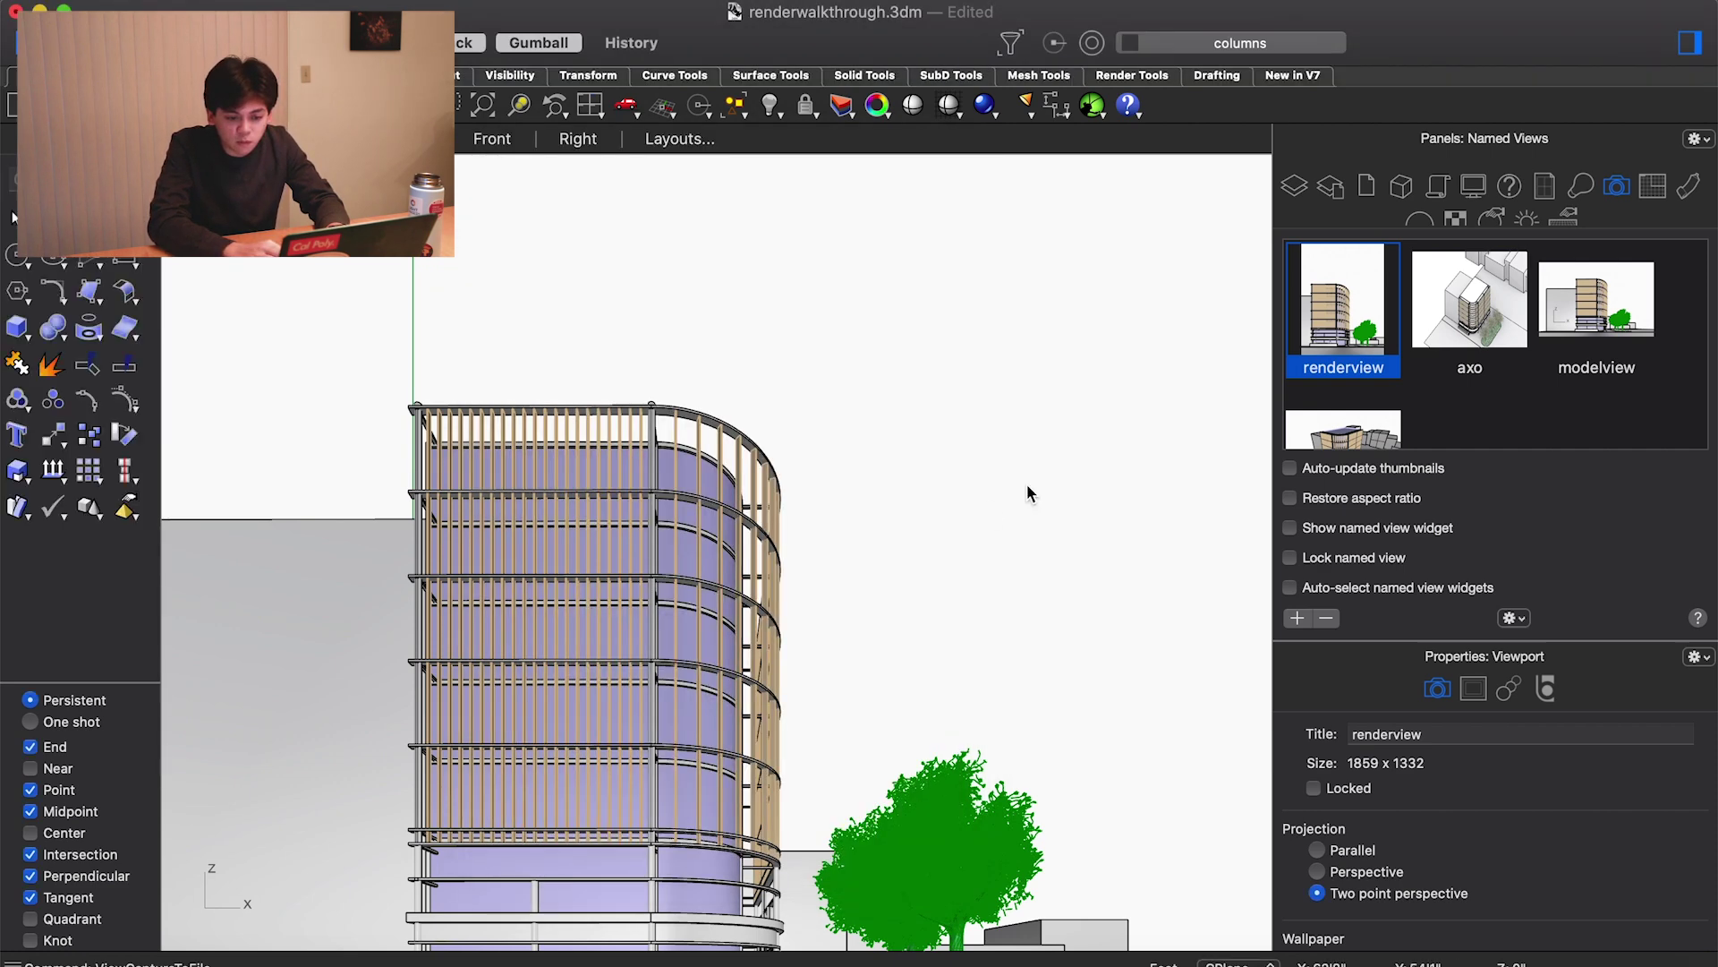
Review the render view, size, DPI and quality options in the rendering settings, keeping Good quality
click(1493, 219)
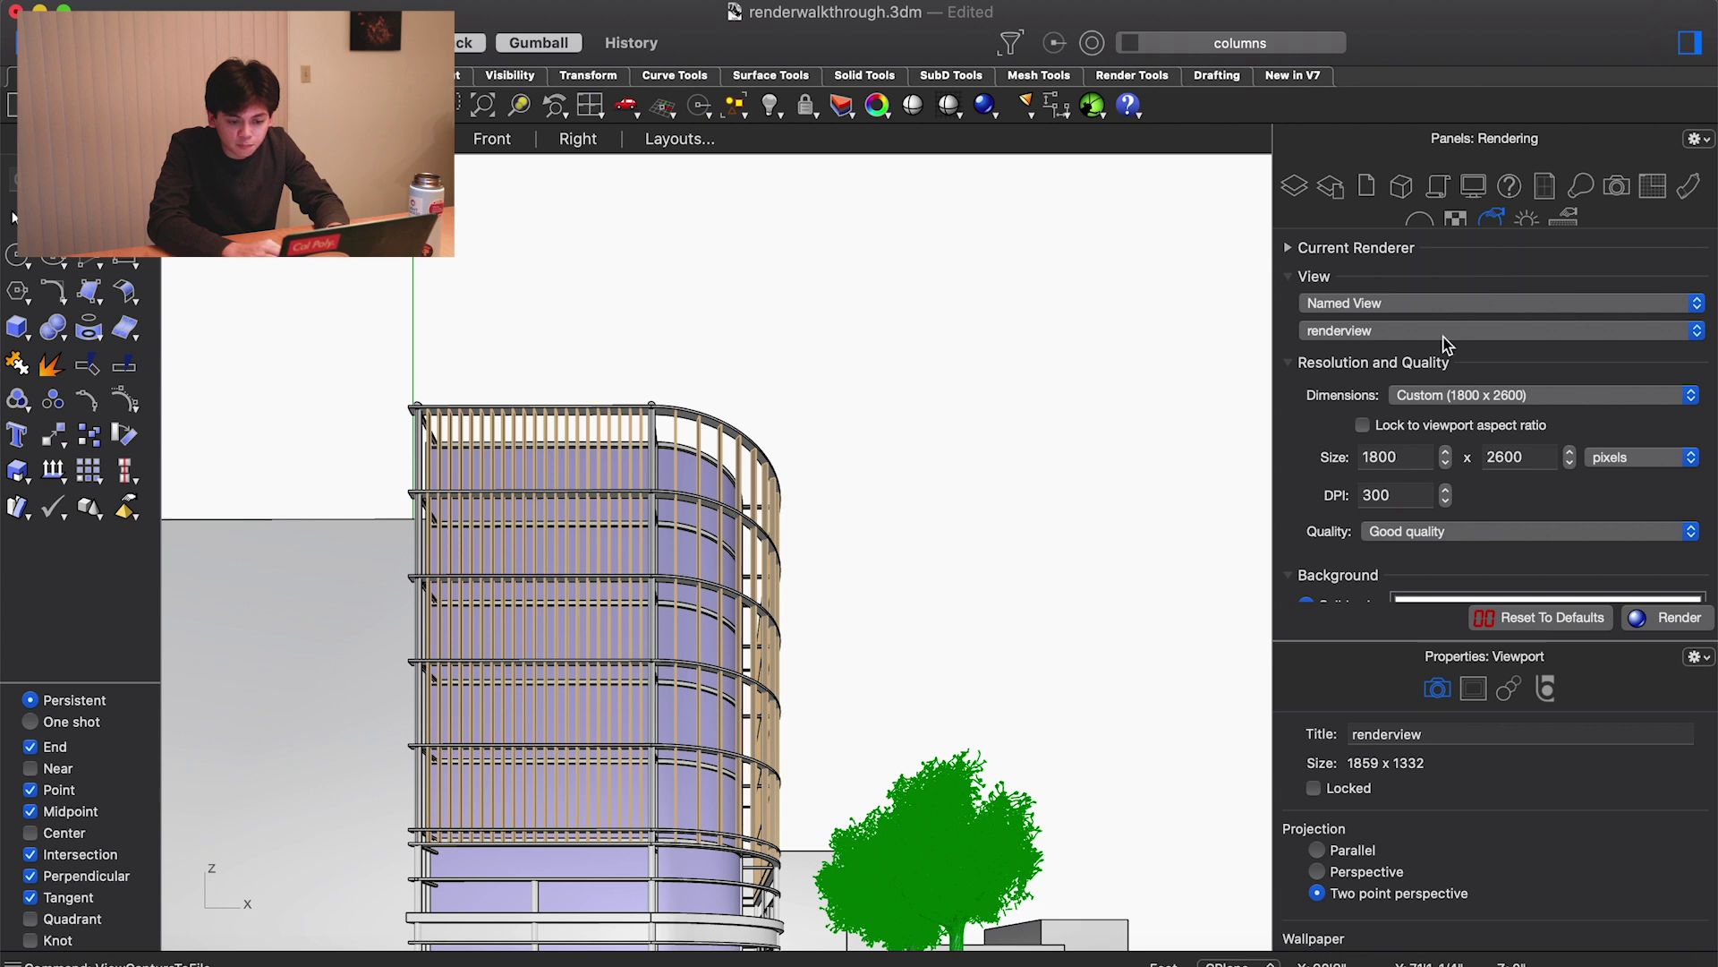
scroll(1447, 344, down, 2)
scroll(1444, 337, up, 2)
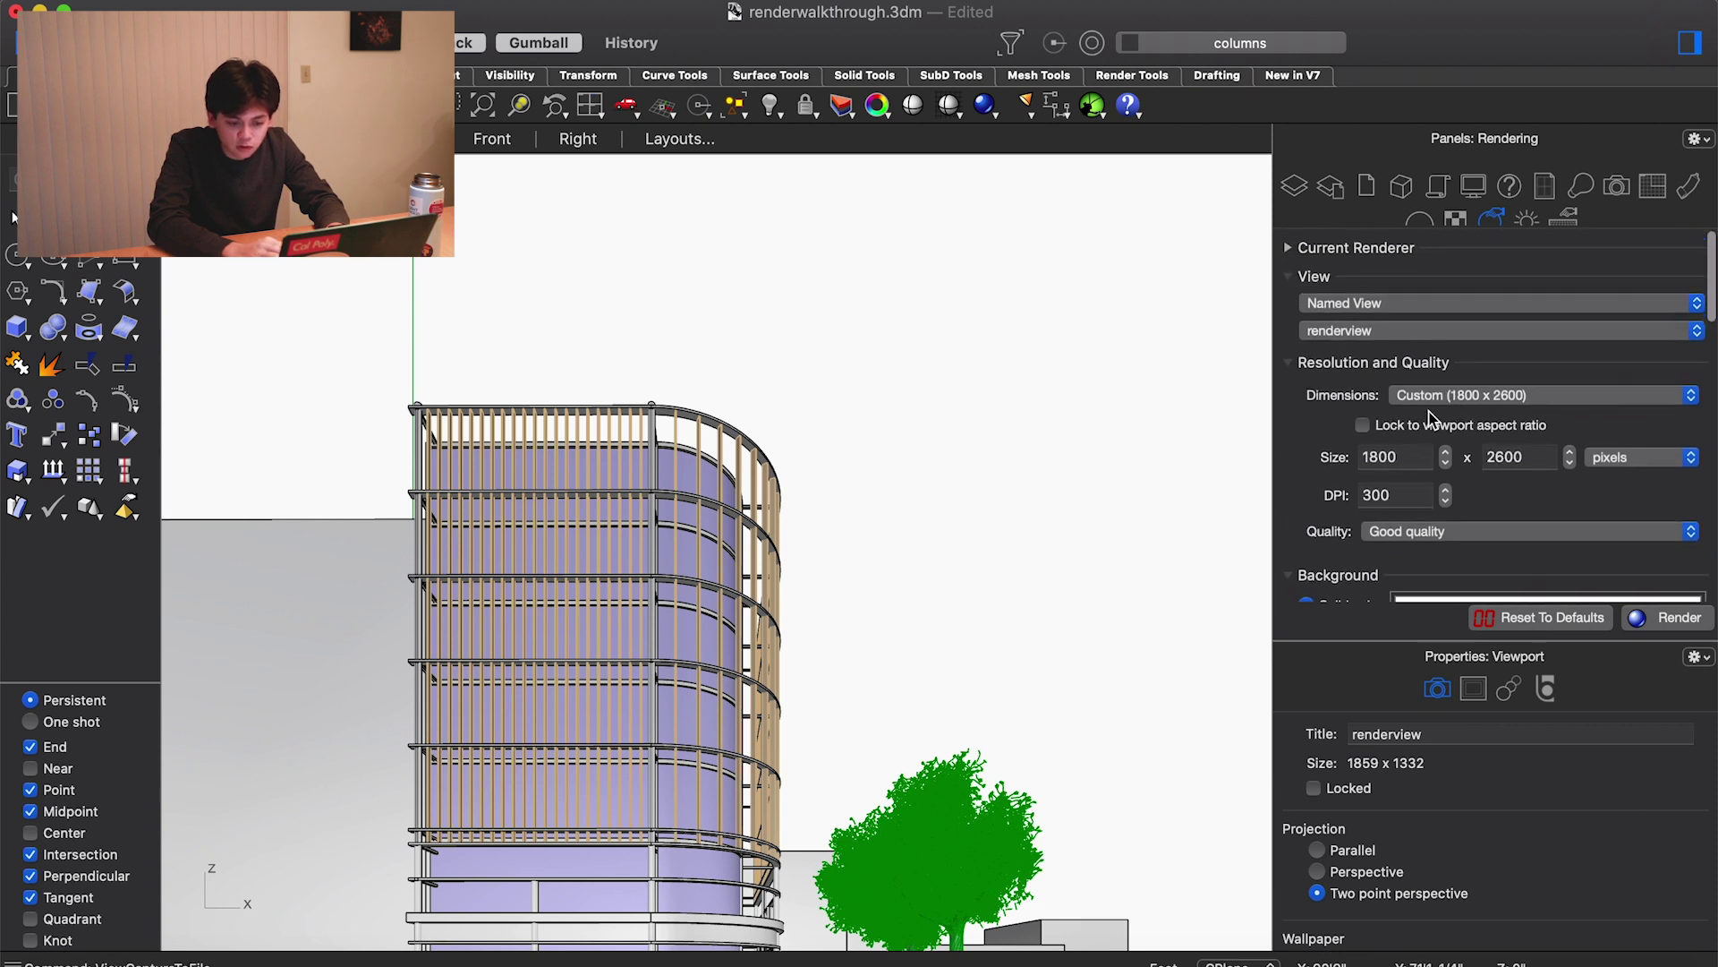
scroll(1436, 483, down, 3)
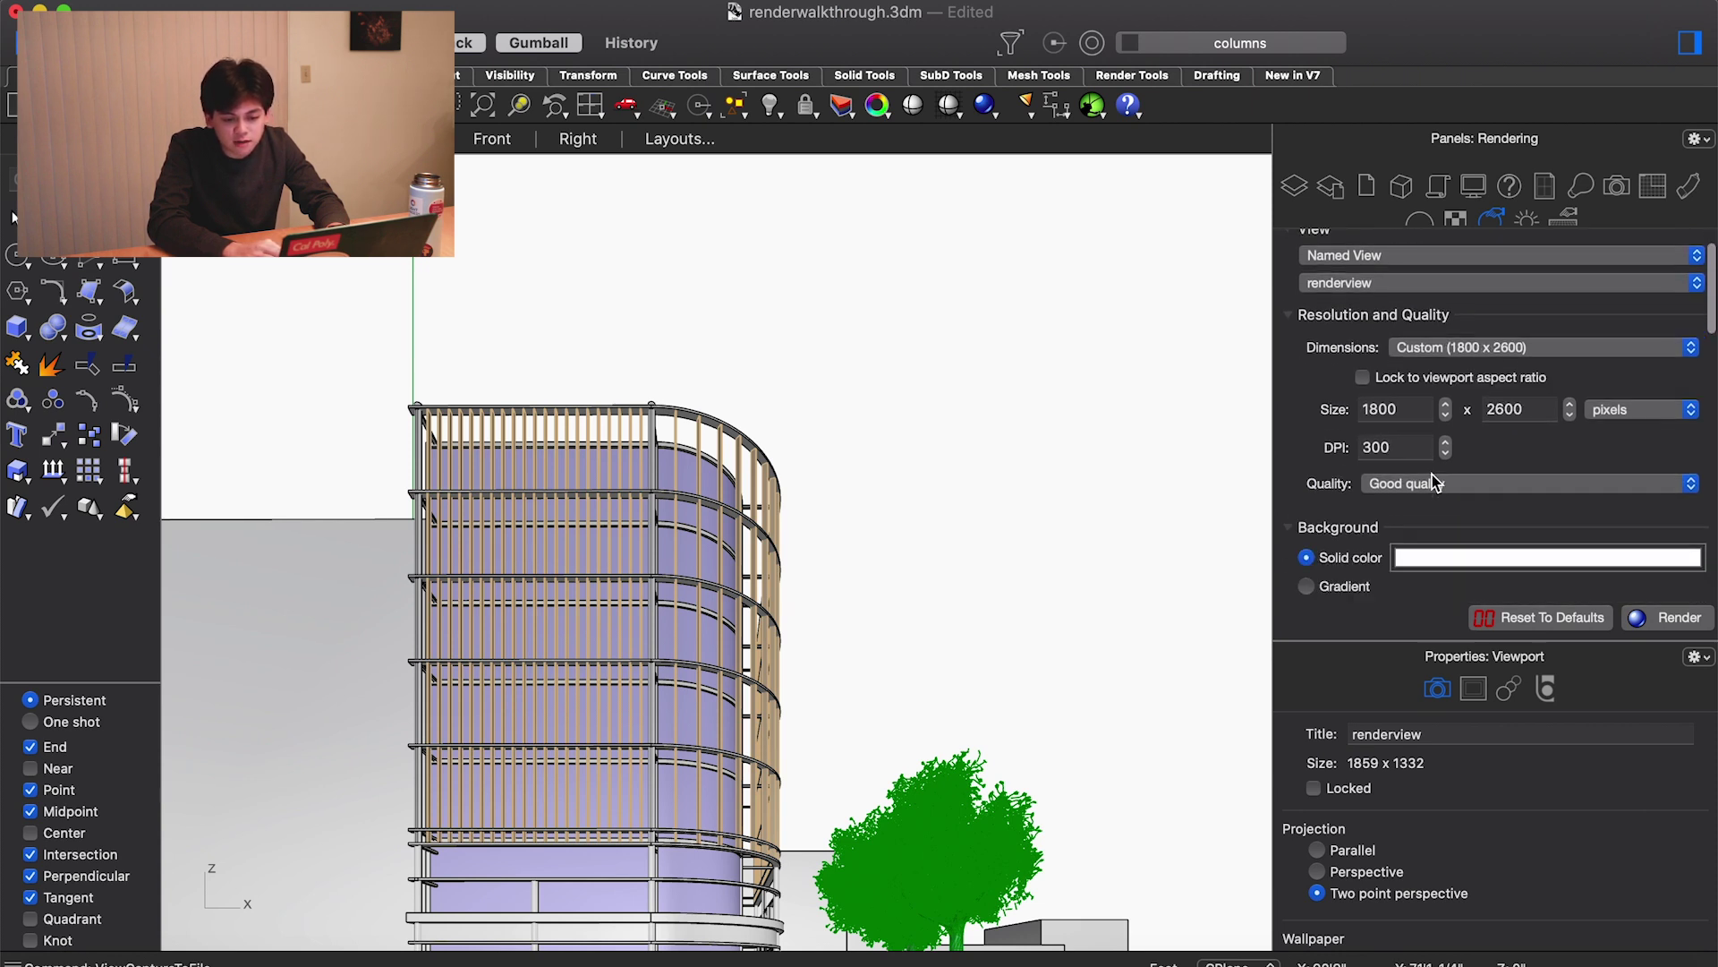
double_click(1409, 431)
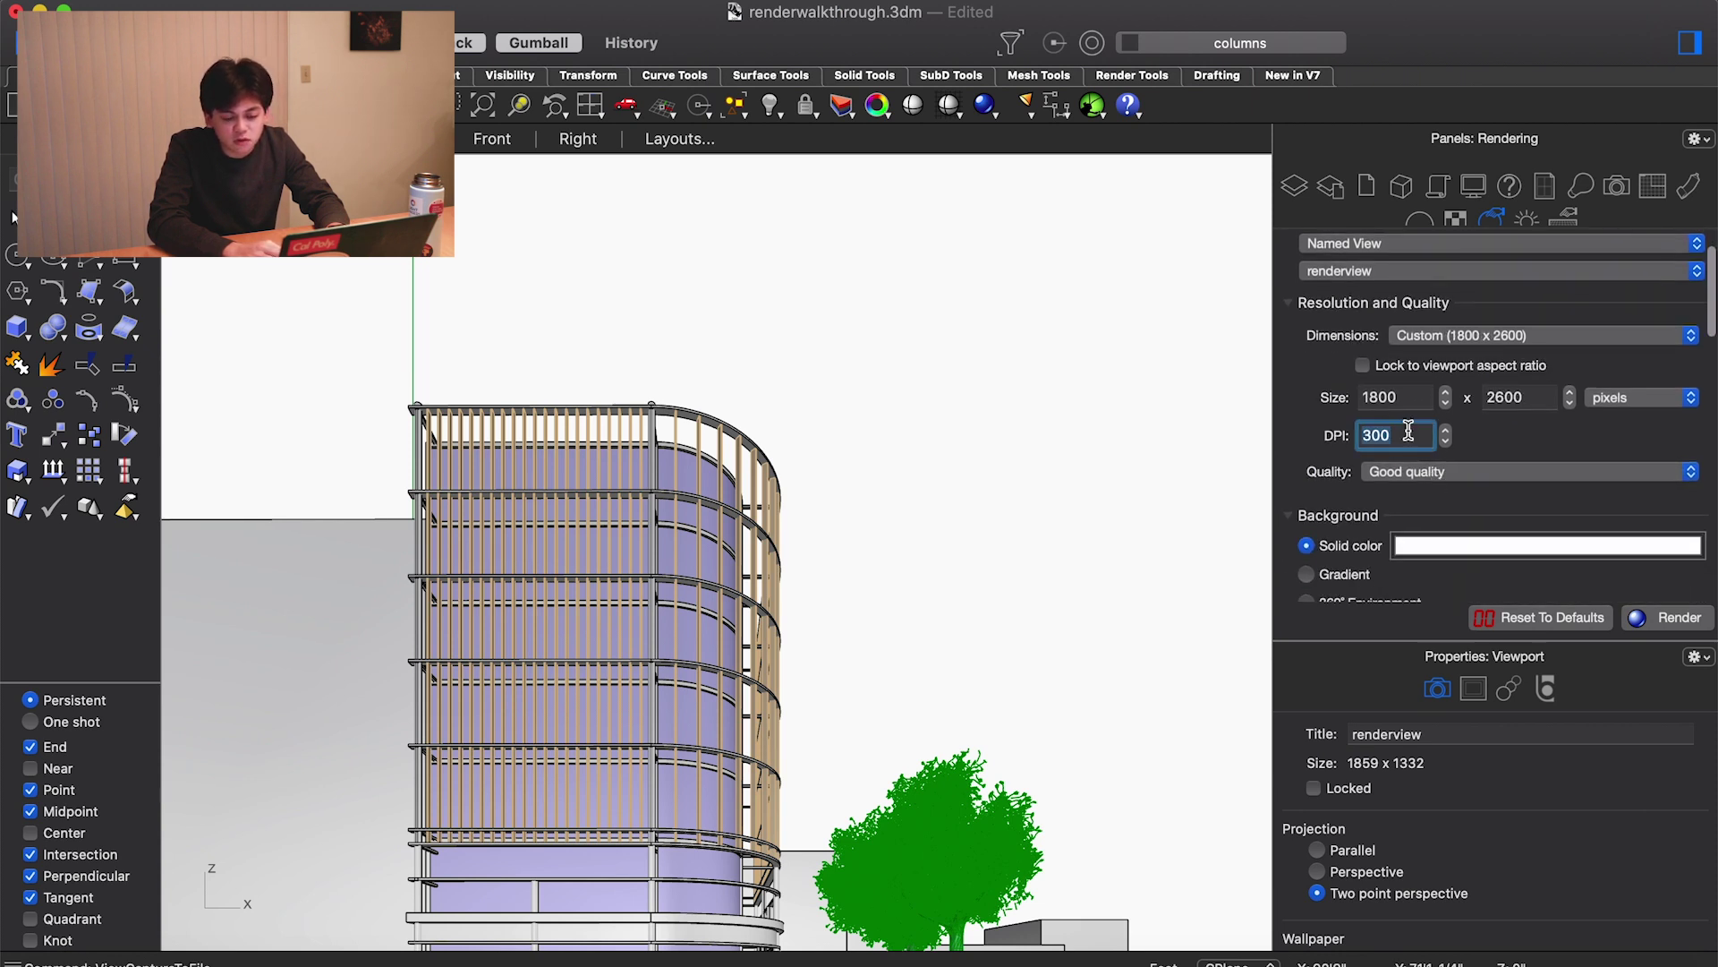
click(1510, 400)
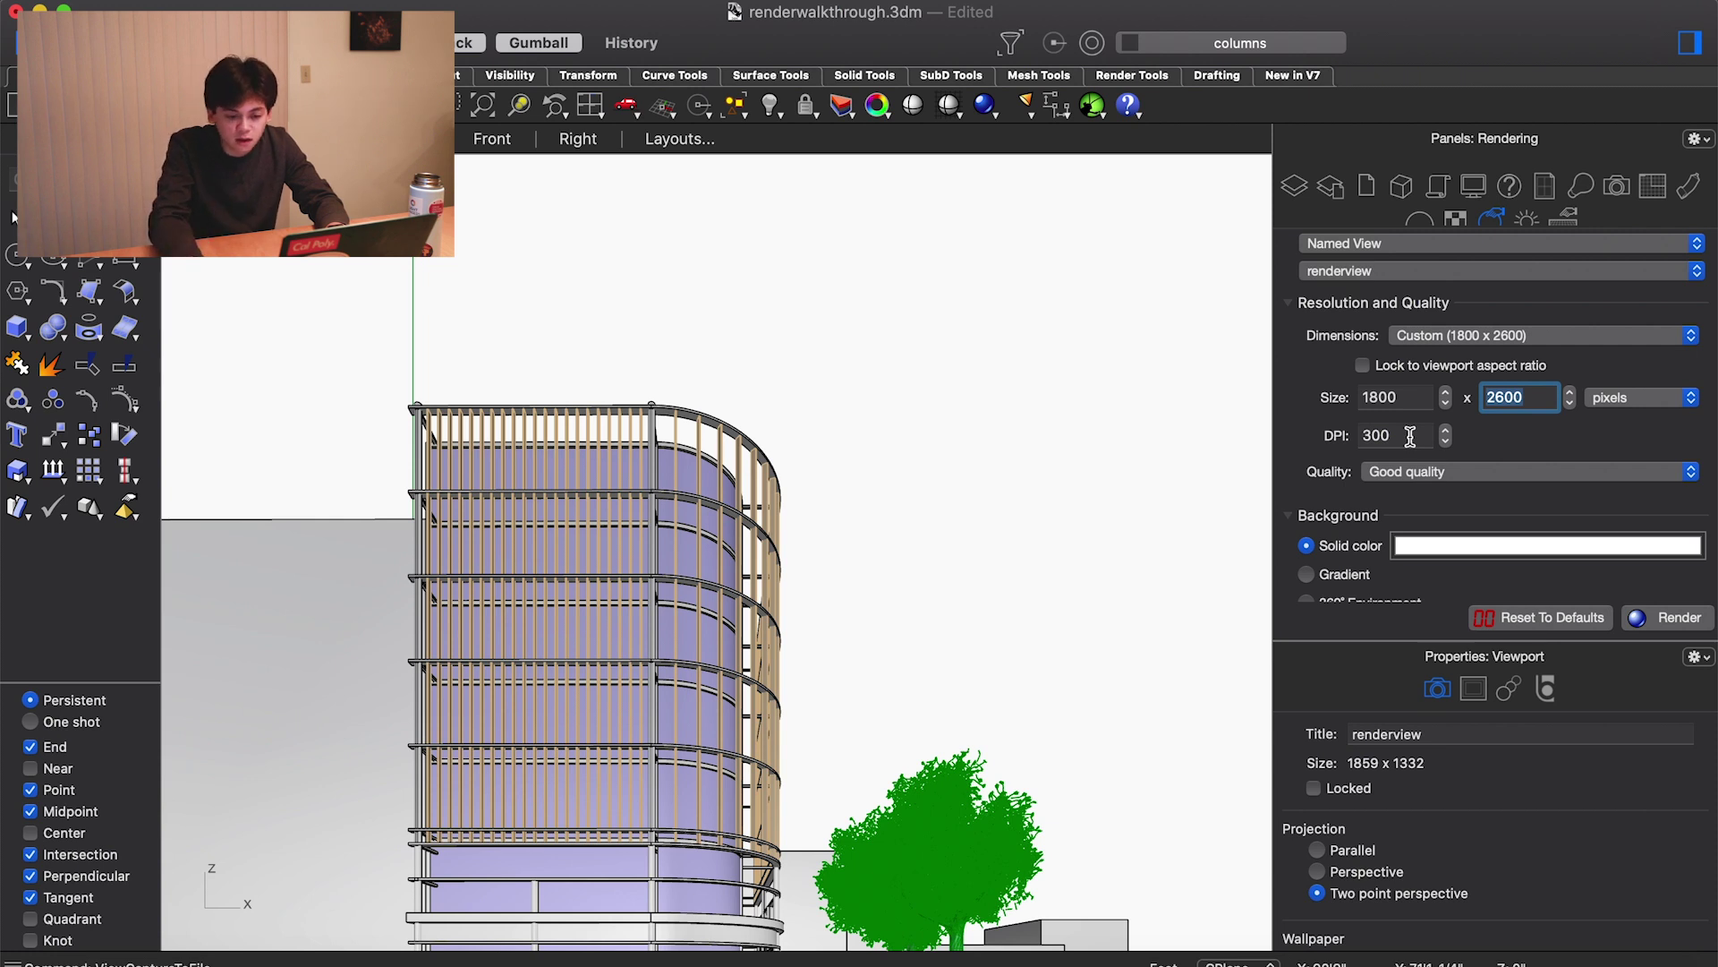
click(1408, 470)
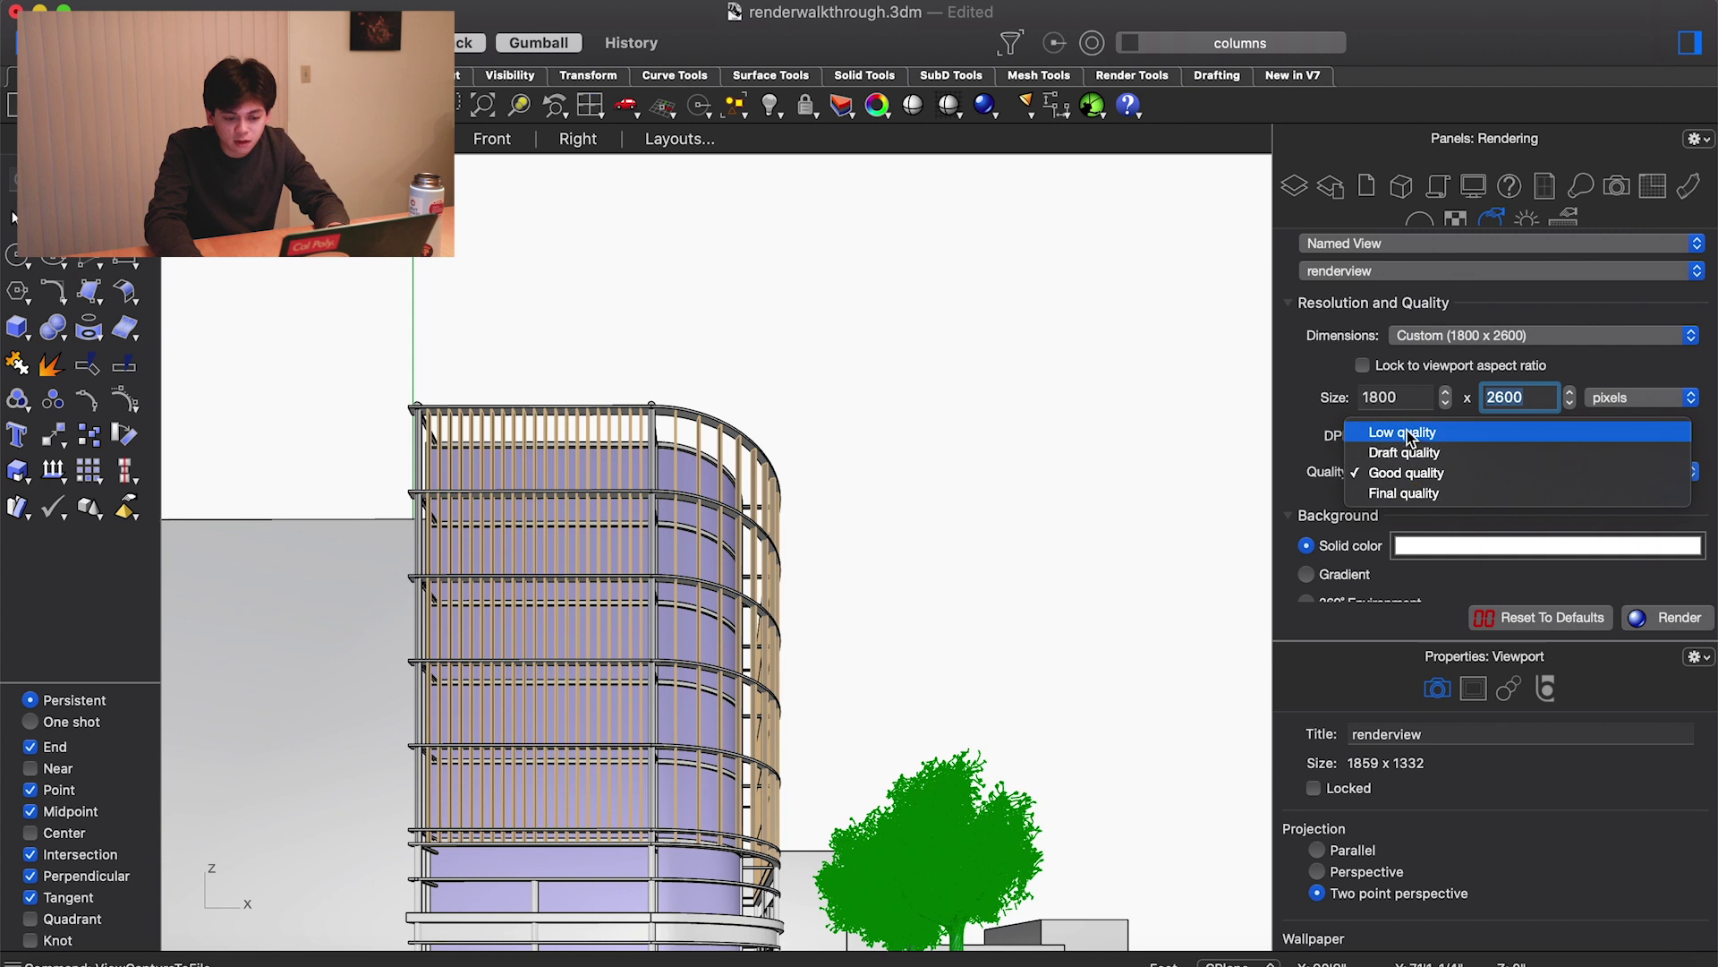
click(1396, 473)
click(1389, 475)
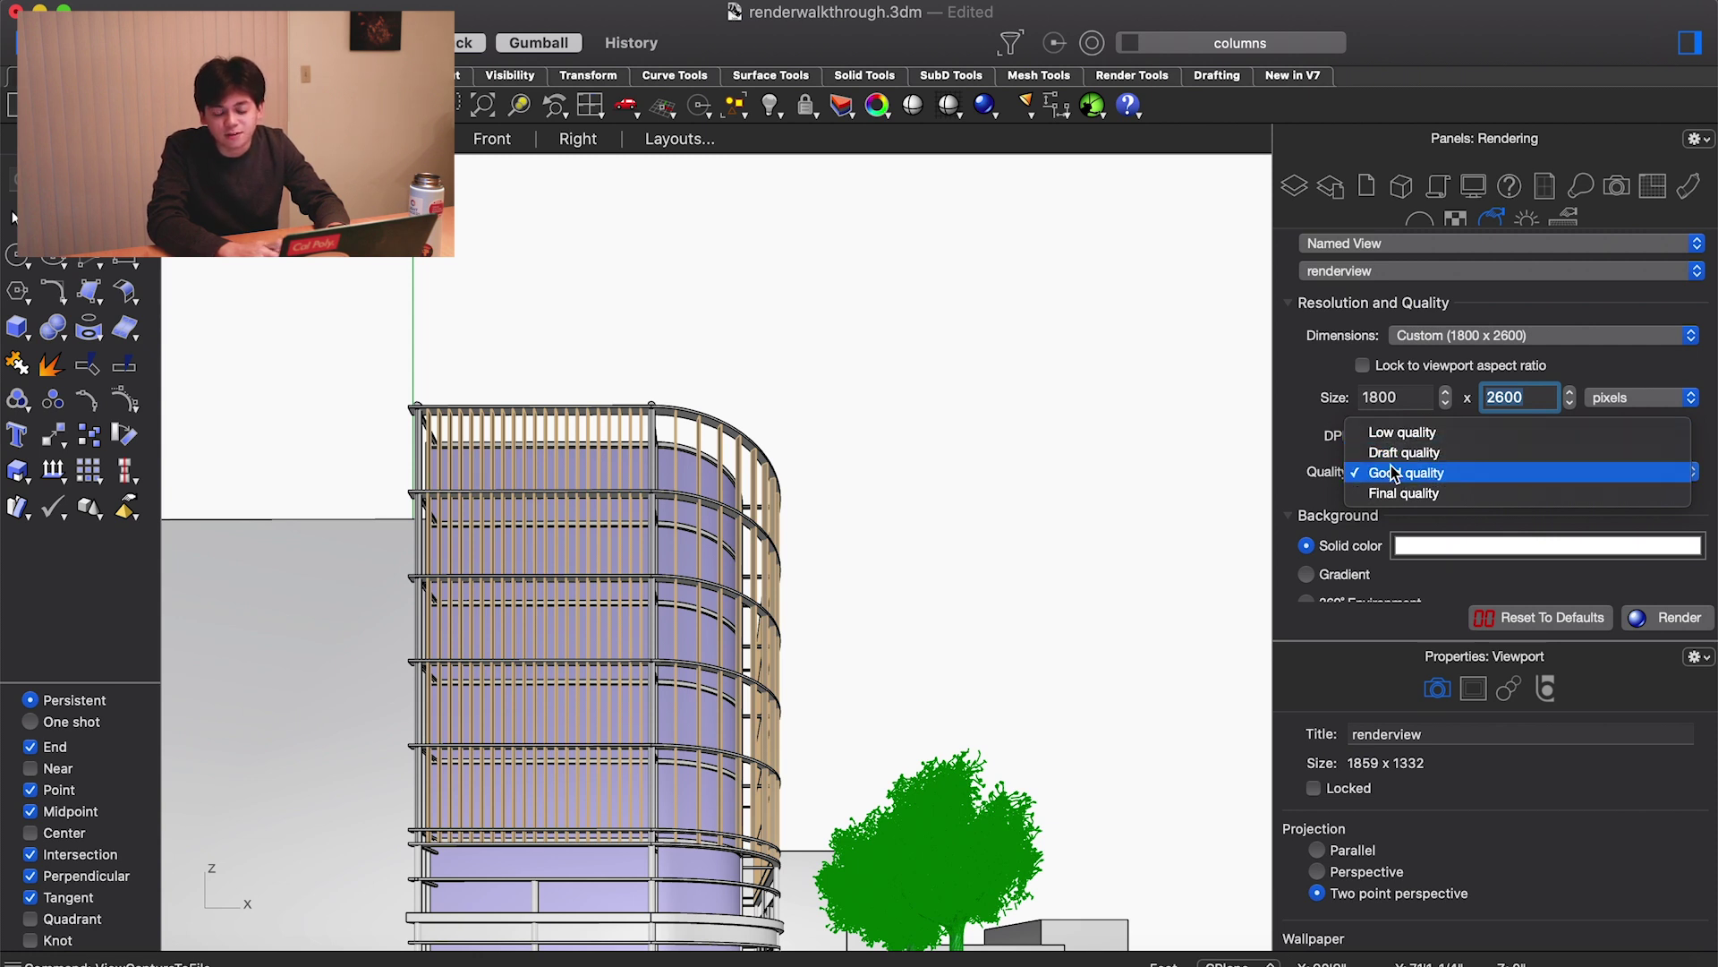
click(1414, 482)
Examine the render background, transparency, ground plane, reflection environment, sun and skylight settings
scroll(1378, 488, down, 5)
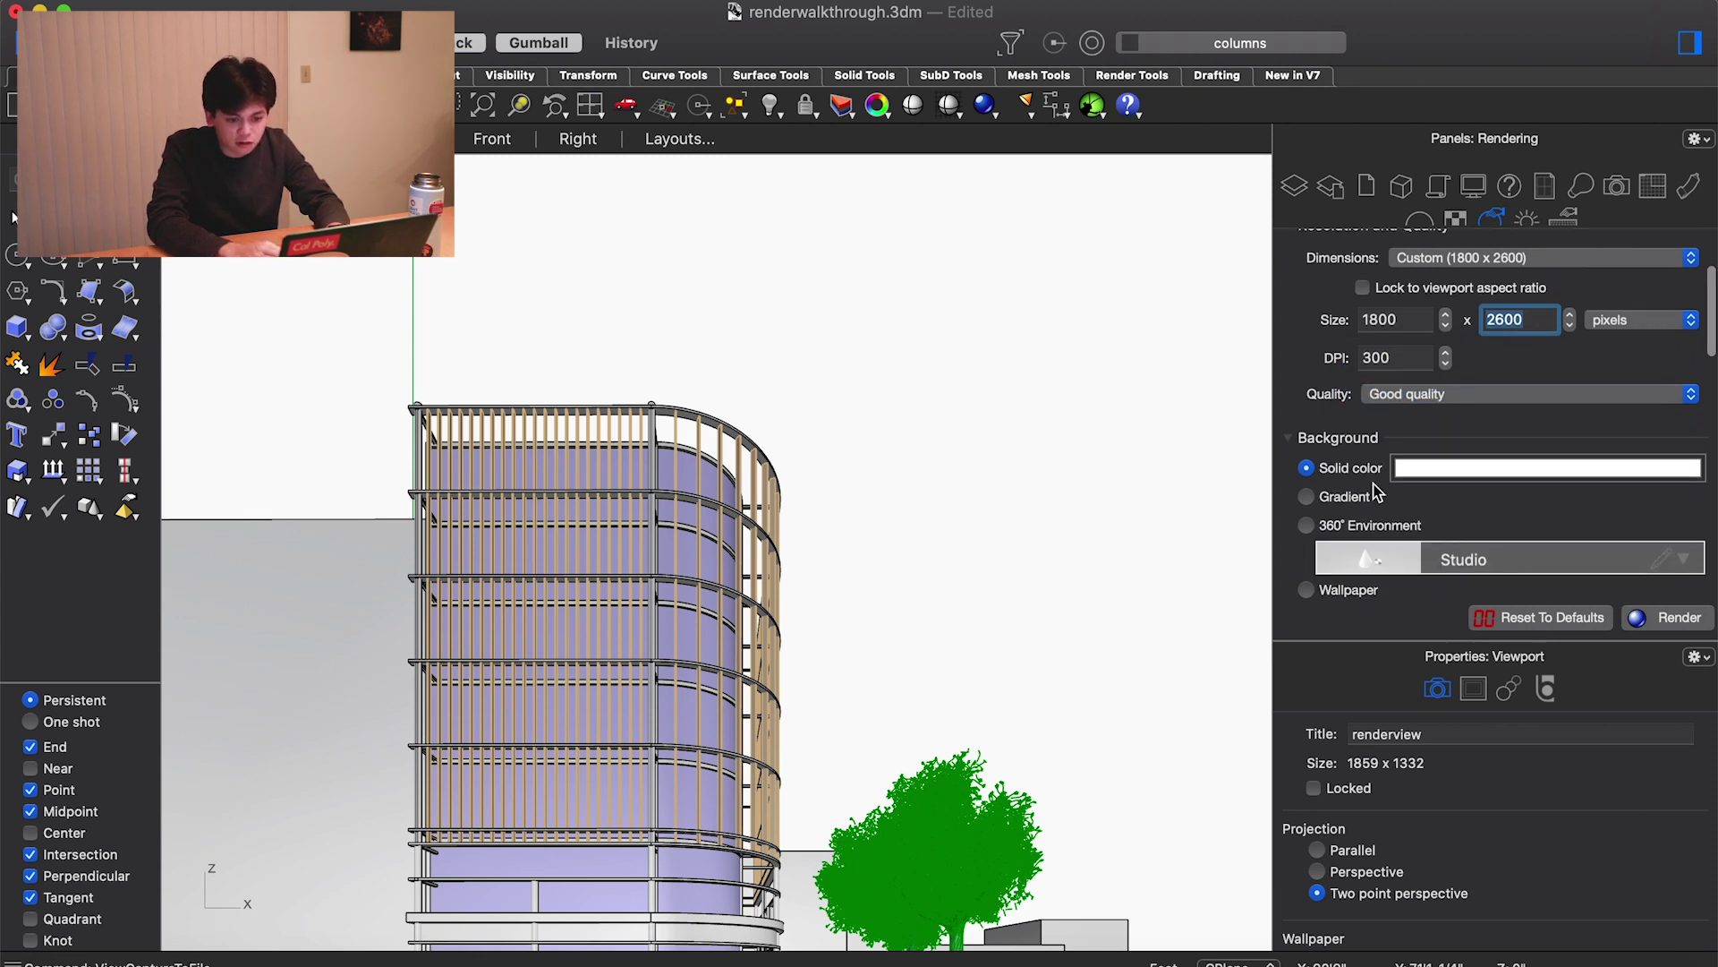
scroll(1376, 490, down, 2)
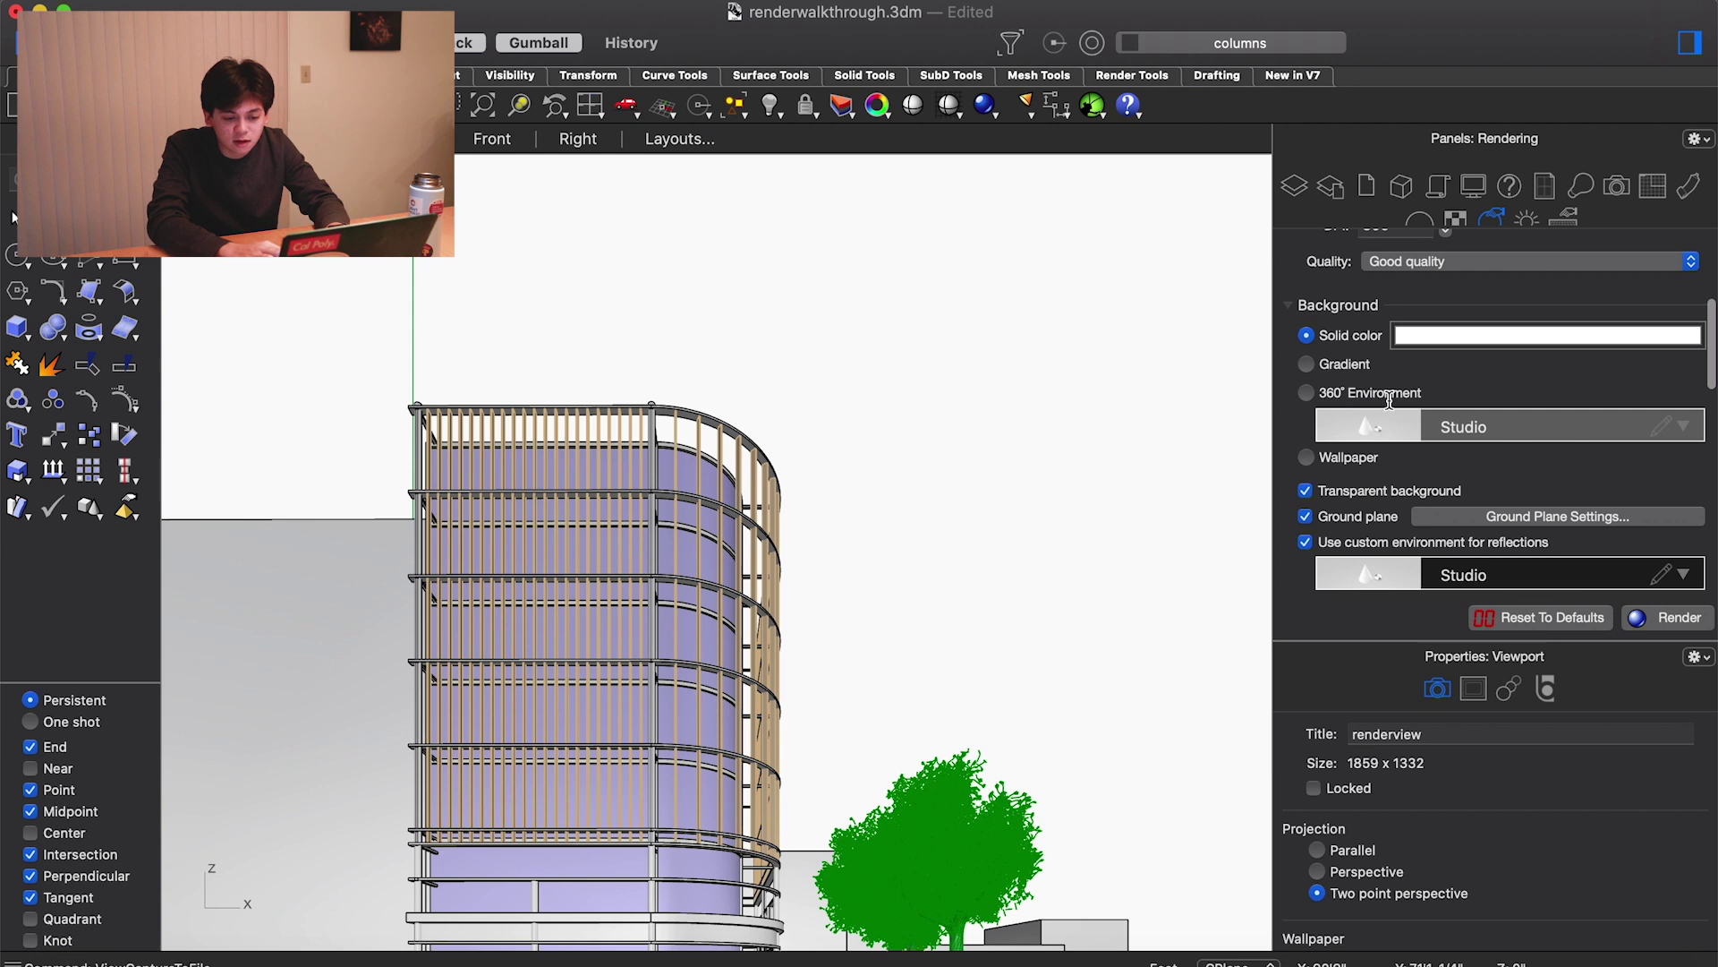
click(1456, 331)
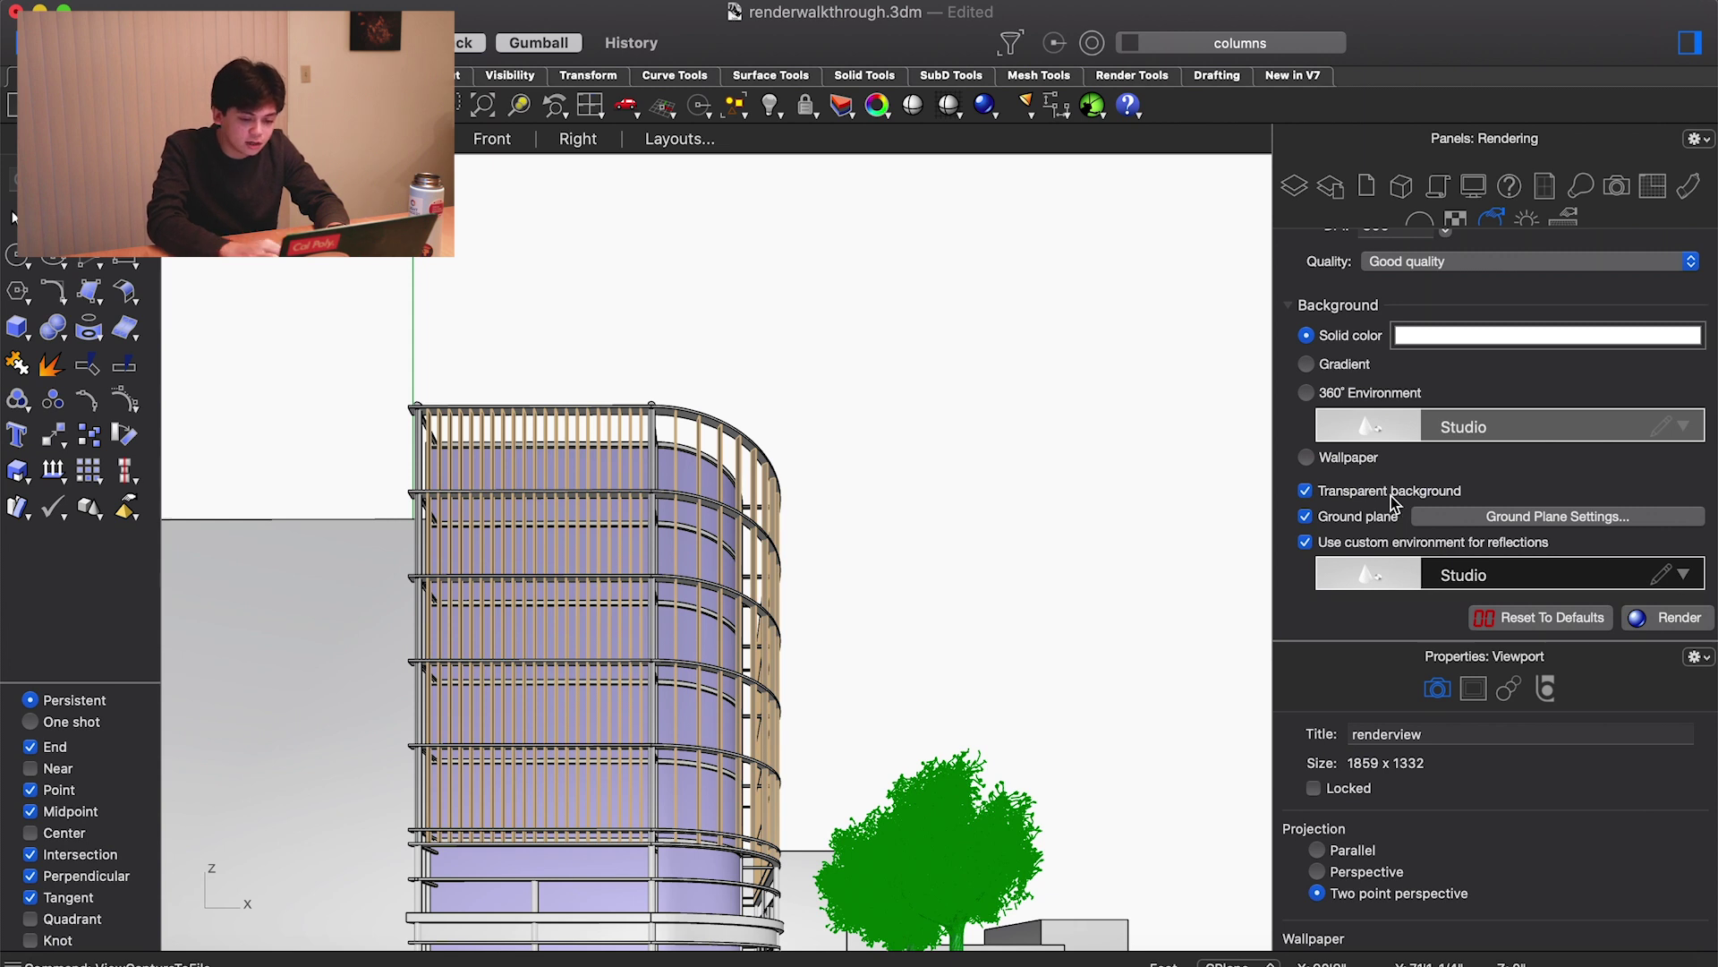
click(1483, 345)
scroll(1504, 394, down, 5)
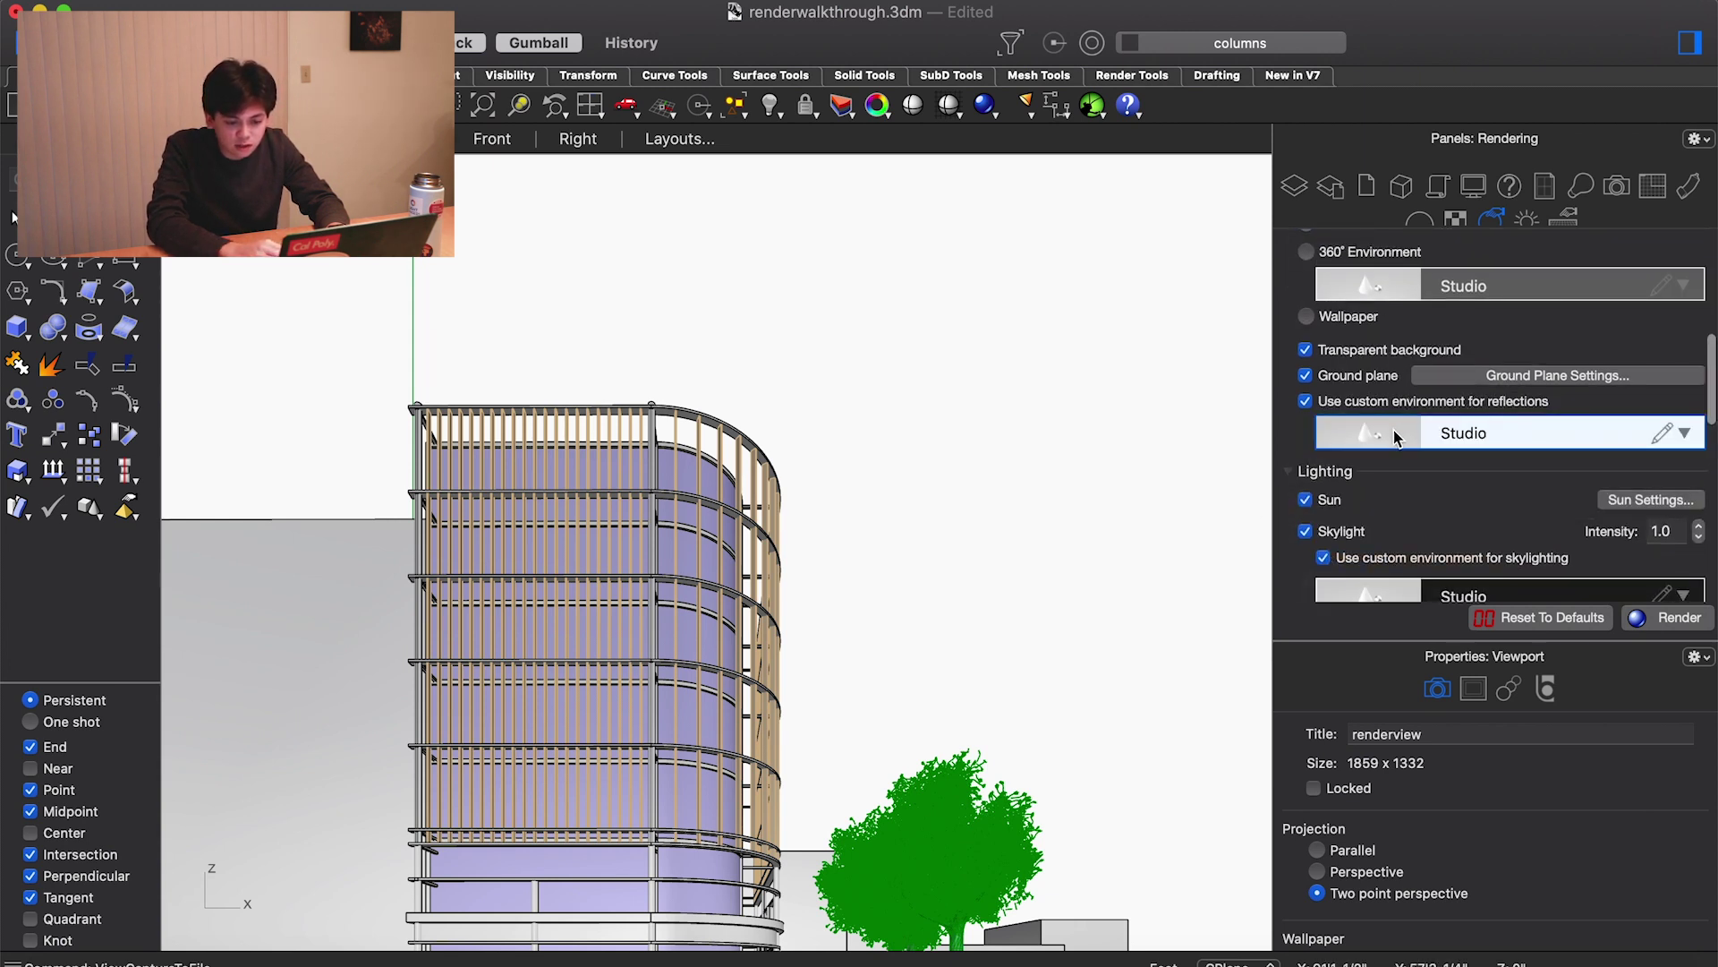
scroll(1407, 448, down, 3)
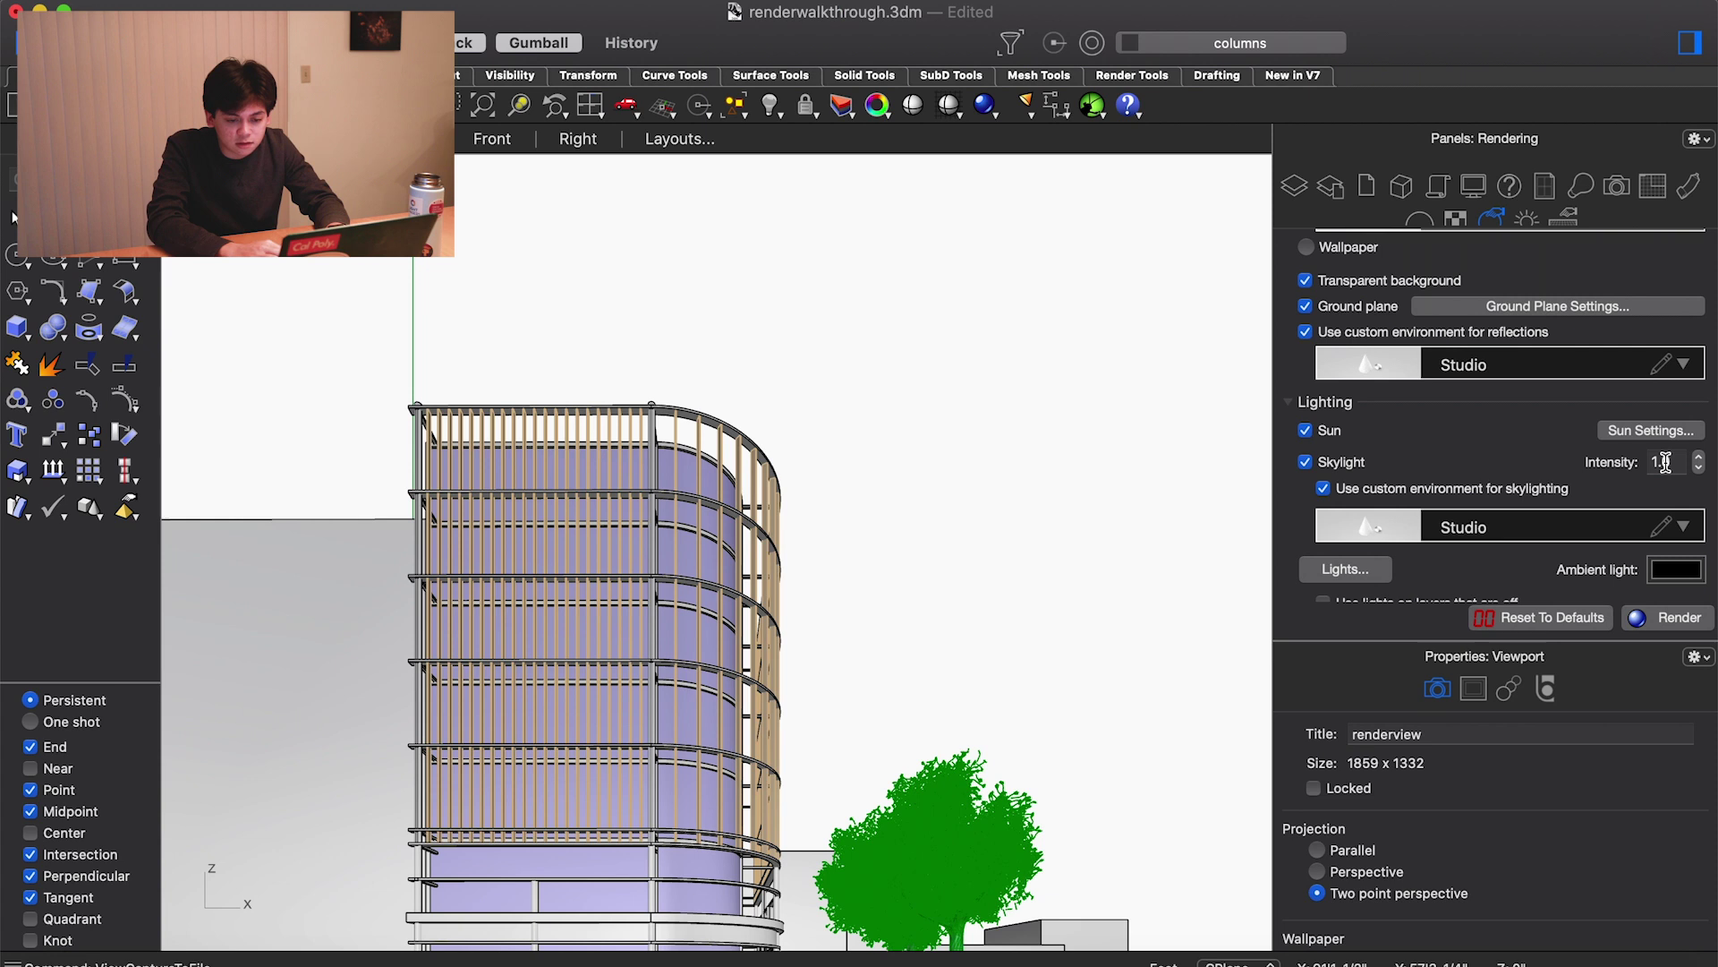
Turn off the sun's manual control and set the sun time to about 8:10 PM, checking the location map
click(1528, 219)
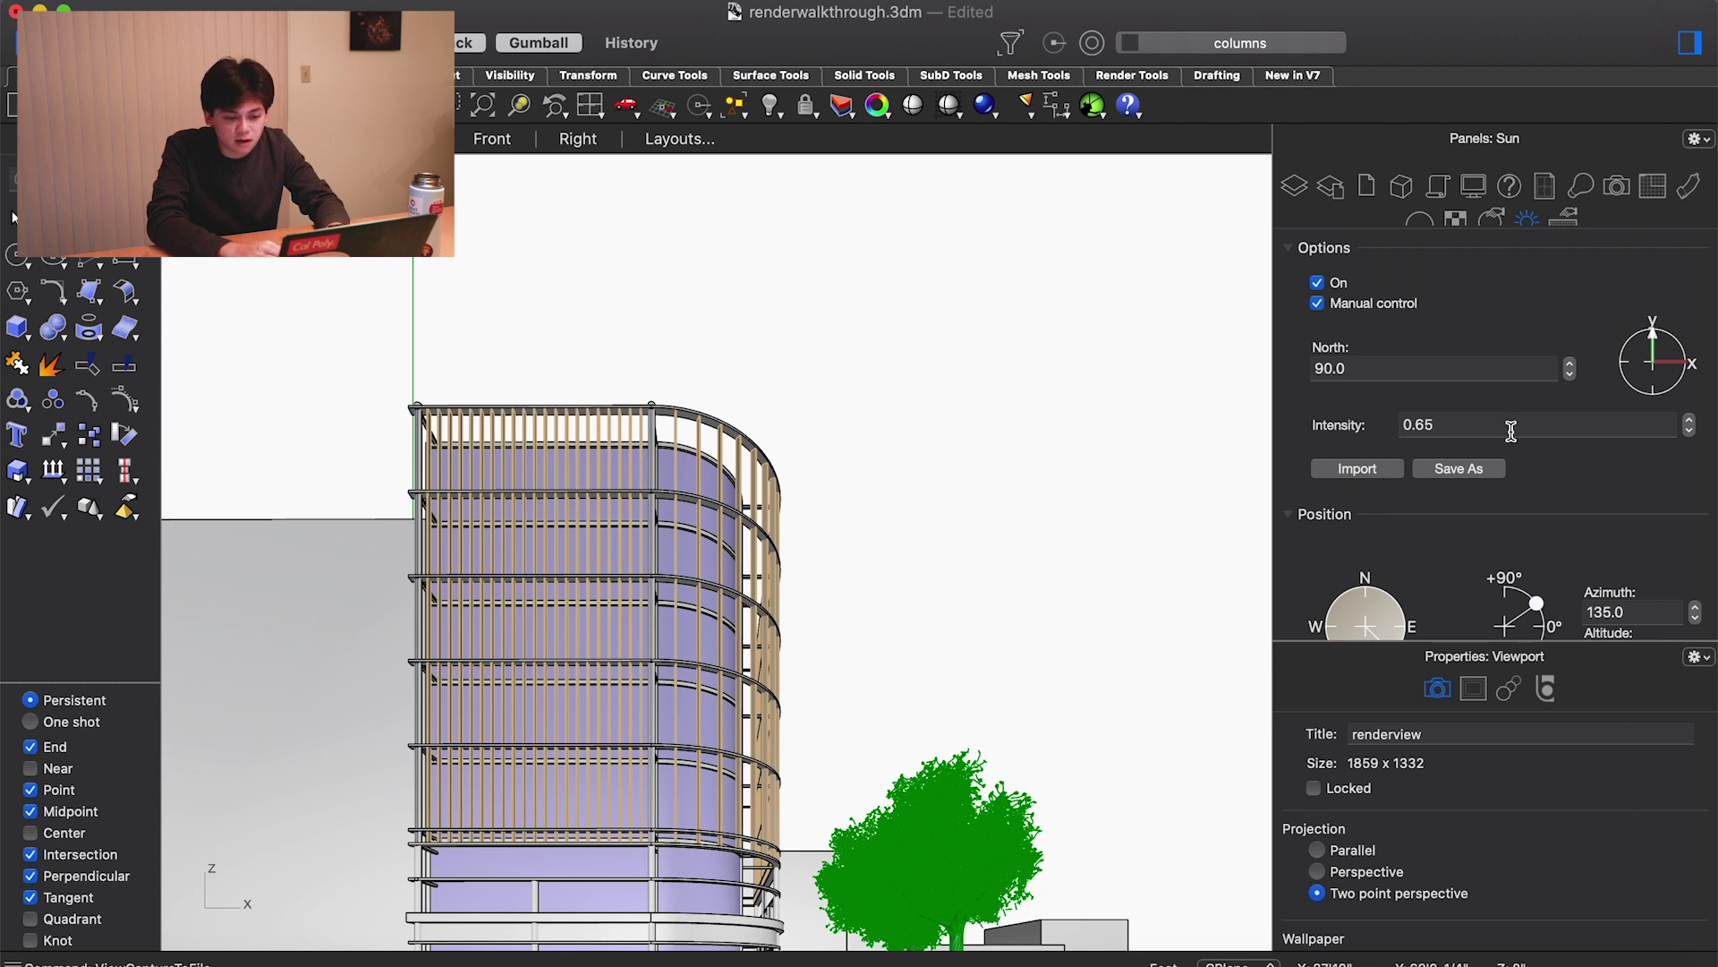
scroll(1511, 434, down, 3)
scroll(1510, 431, up, 3)
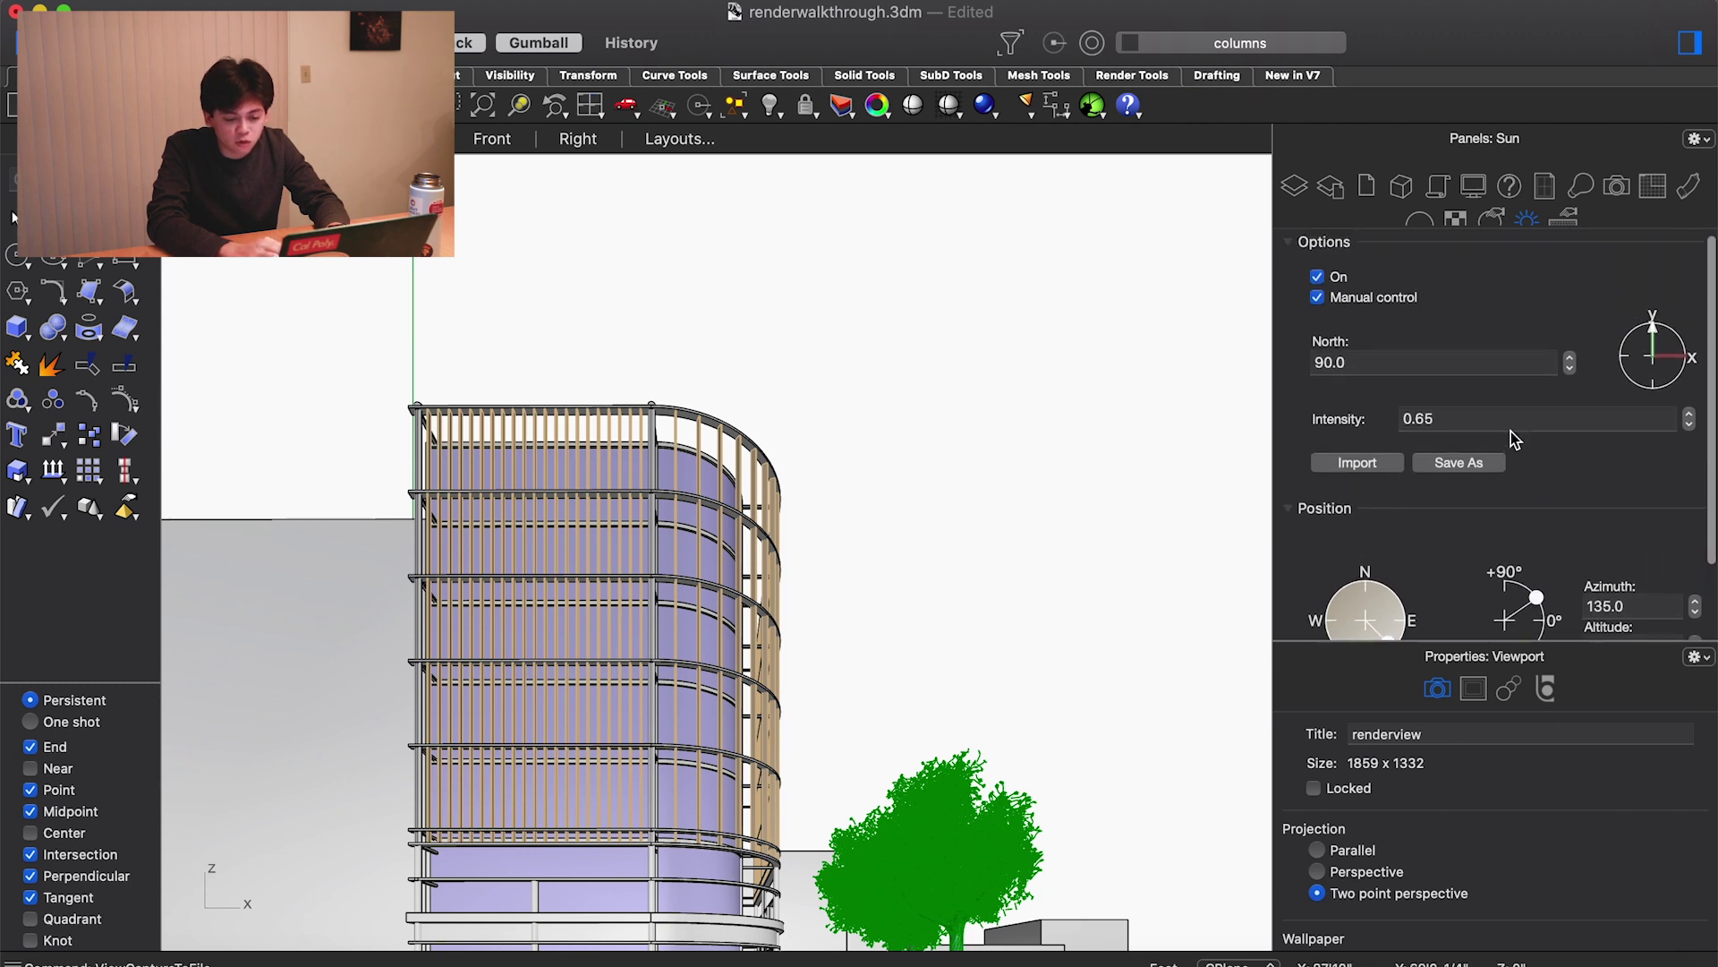
click(1318, 304)
scroll(1503, 421, down, 10)
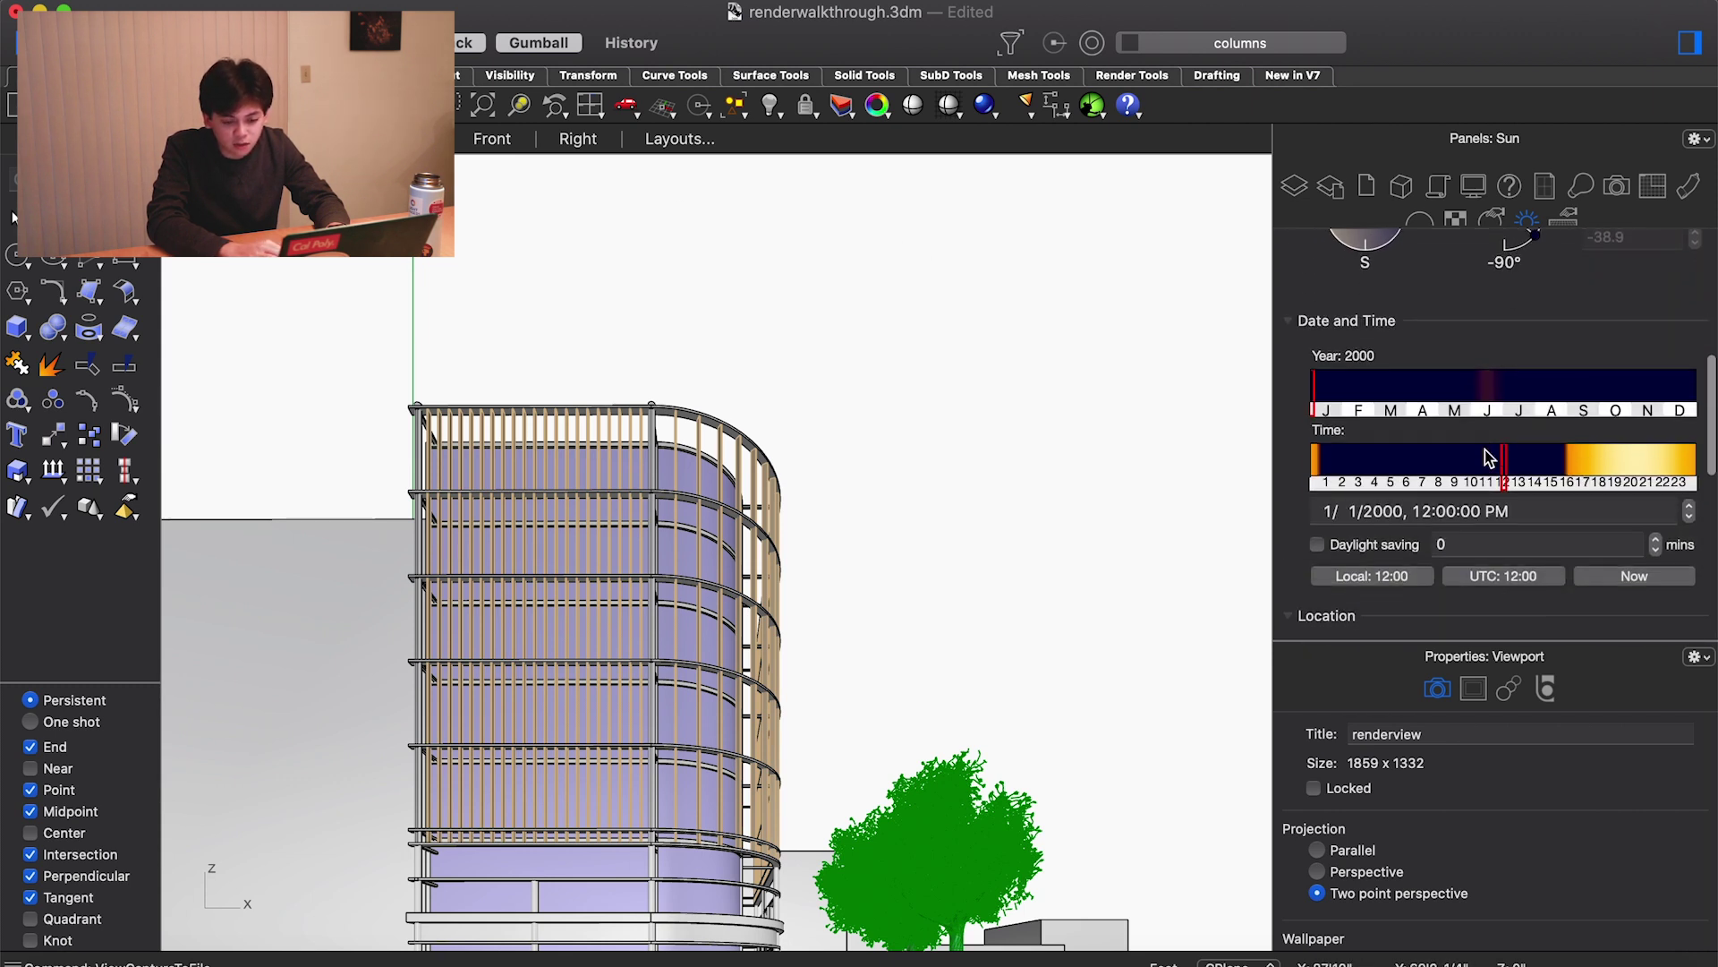
scroll(1509, 559, down, 9)
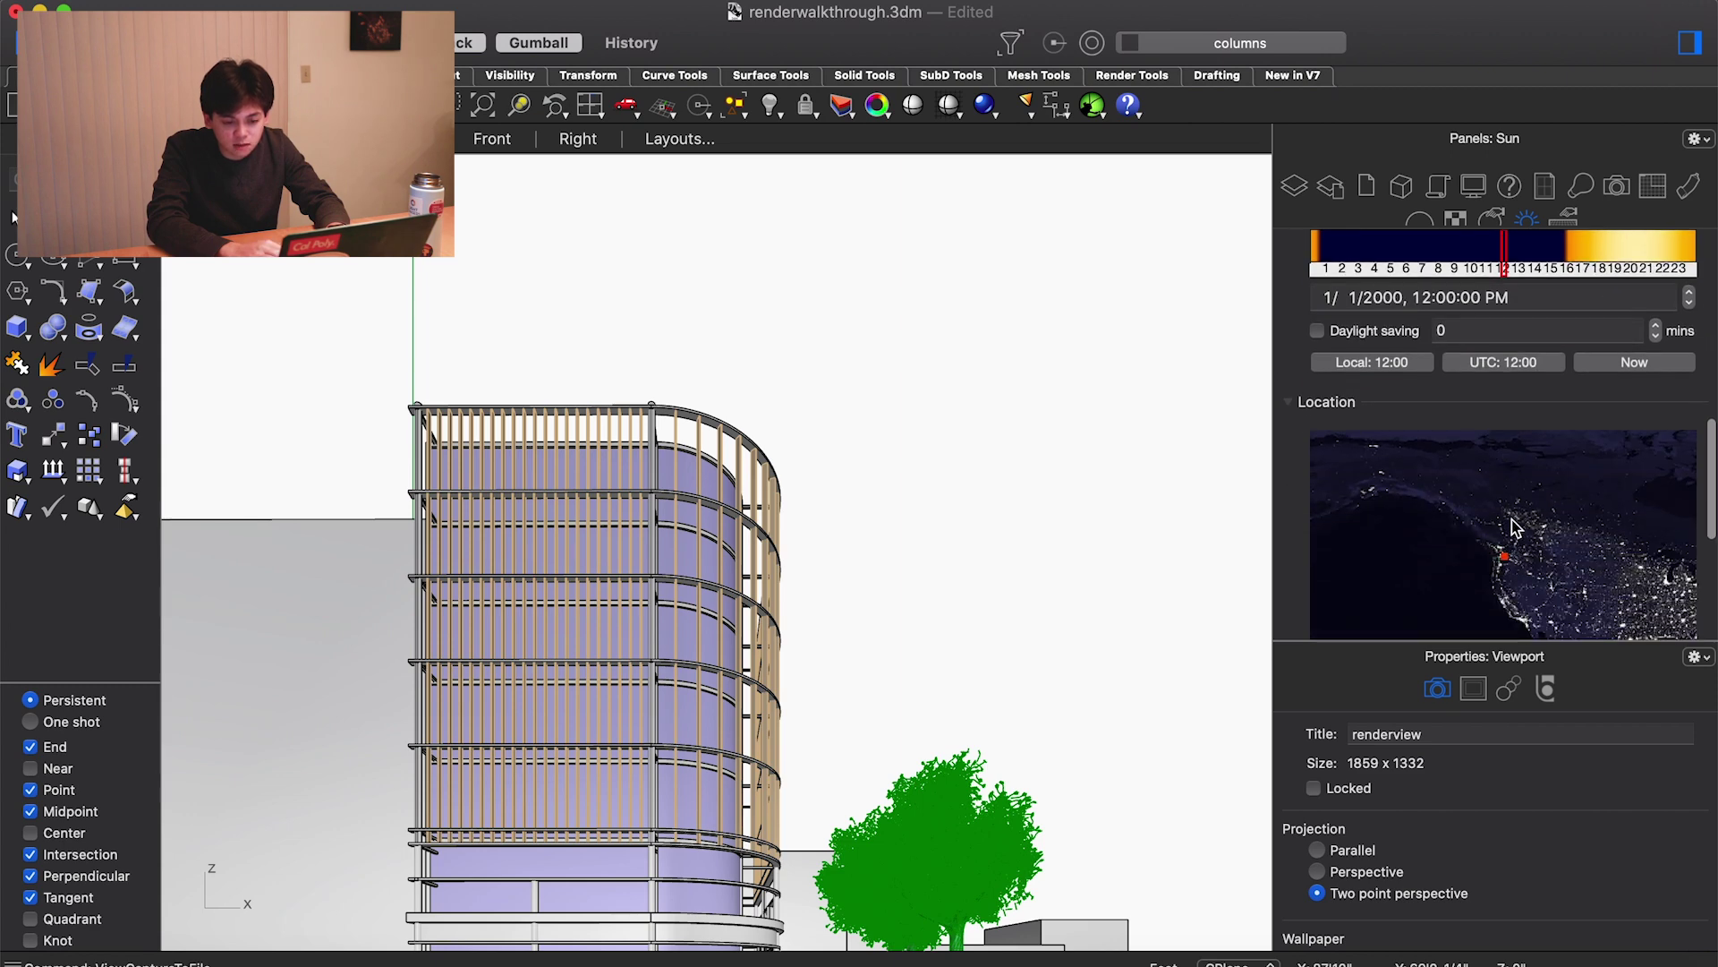
scroll(1515, 528, down, 2)
scroll(1558, 474, up, 6)
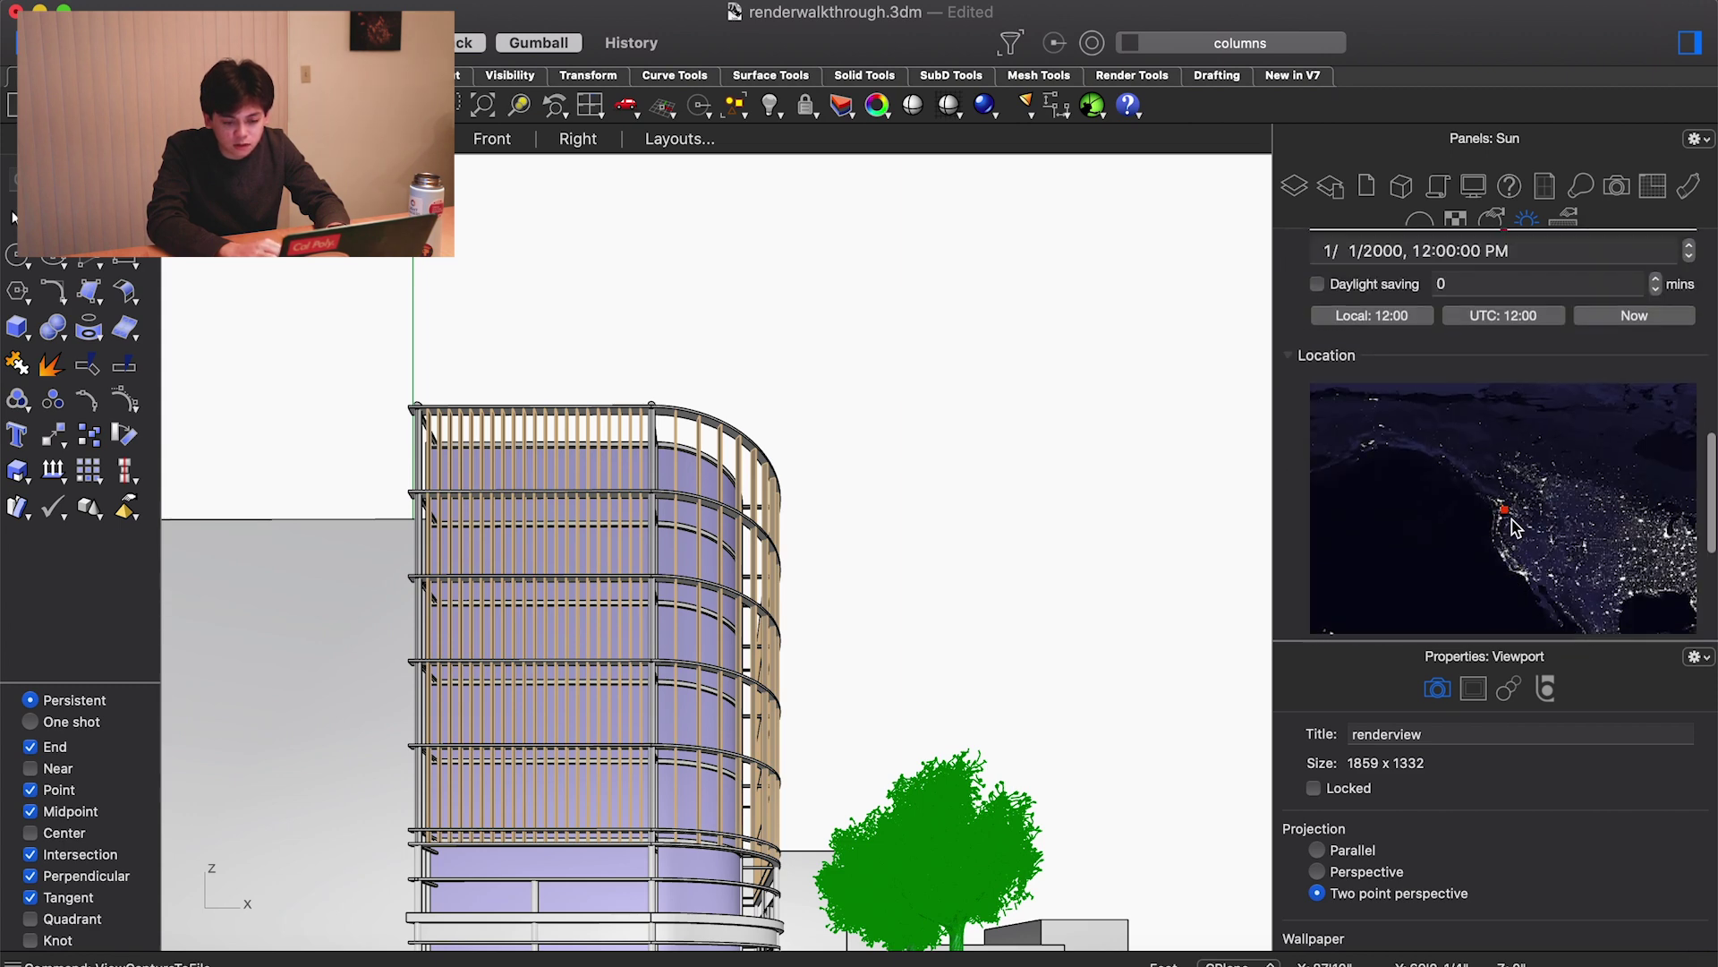
scroll(1584, 438, down, 5)
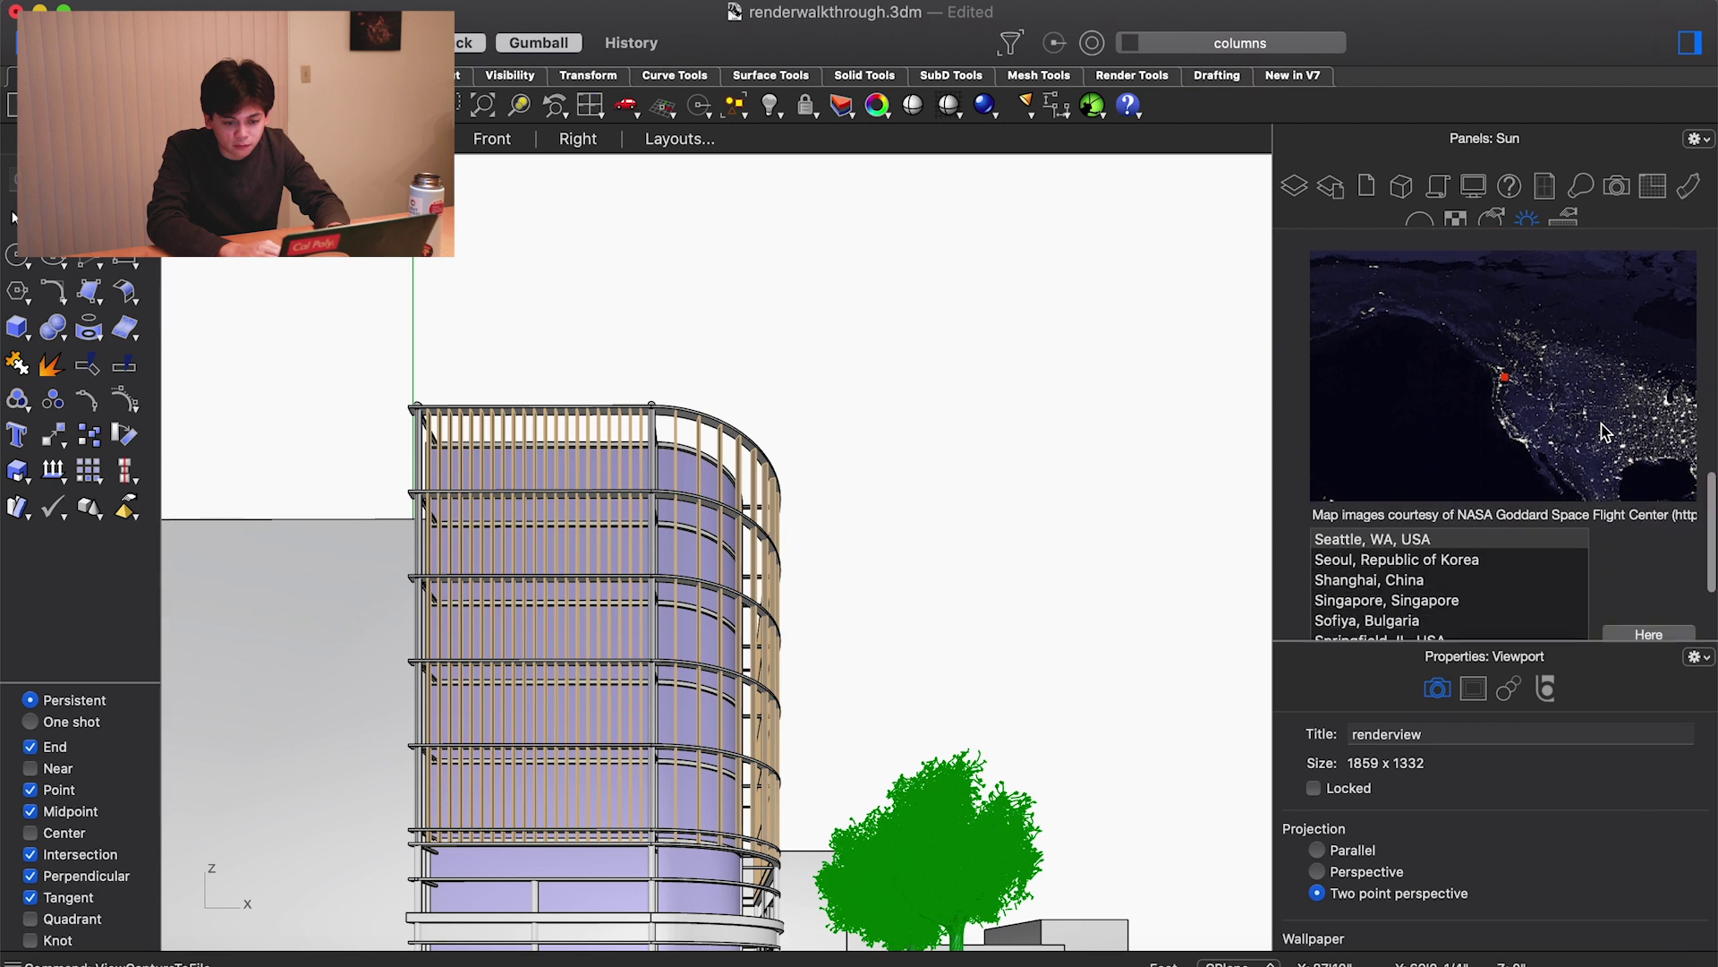
scroll(1540, 452, up, 5)
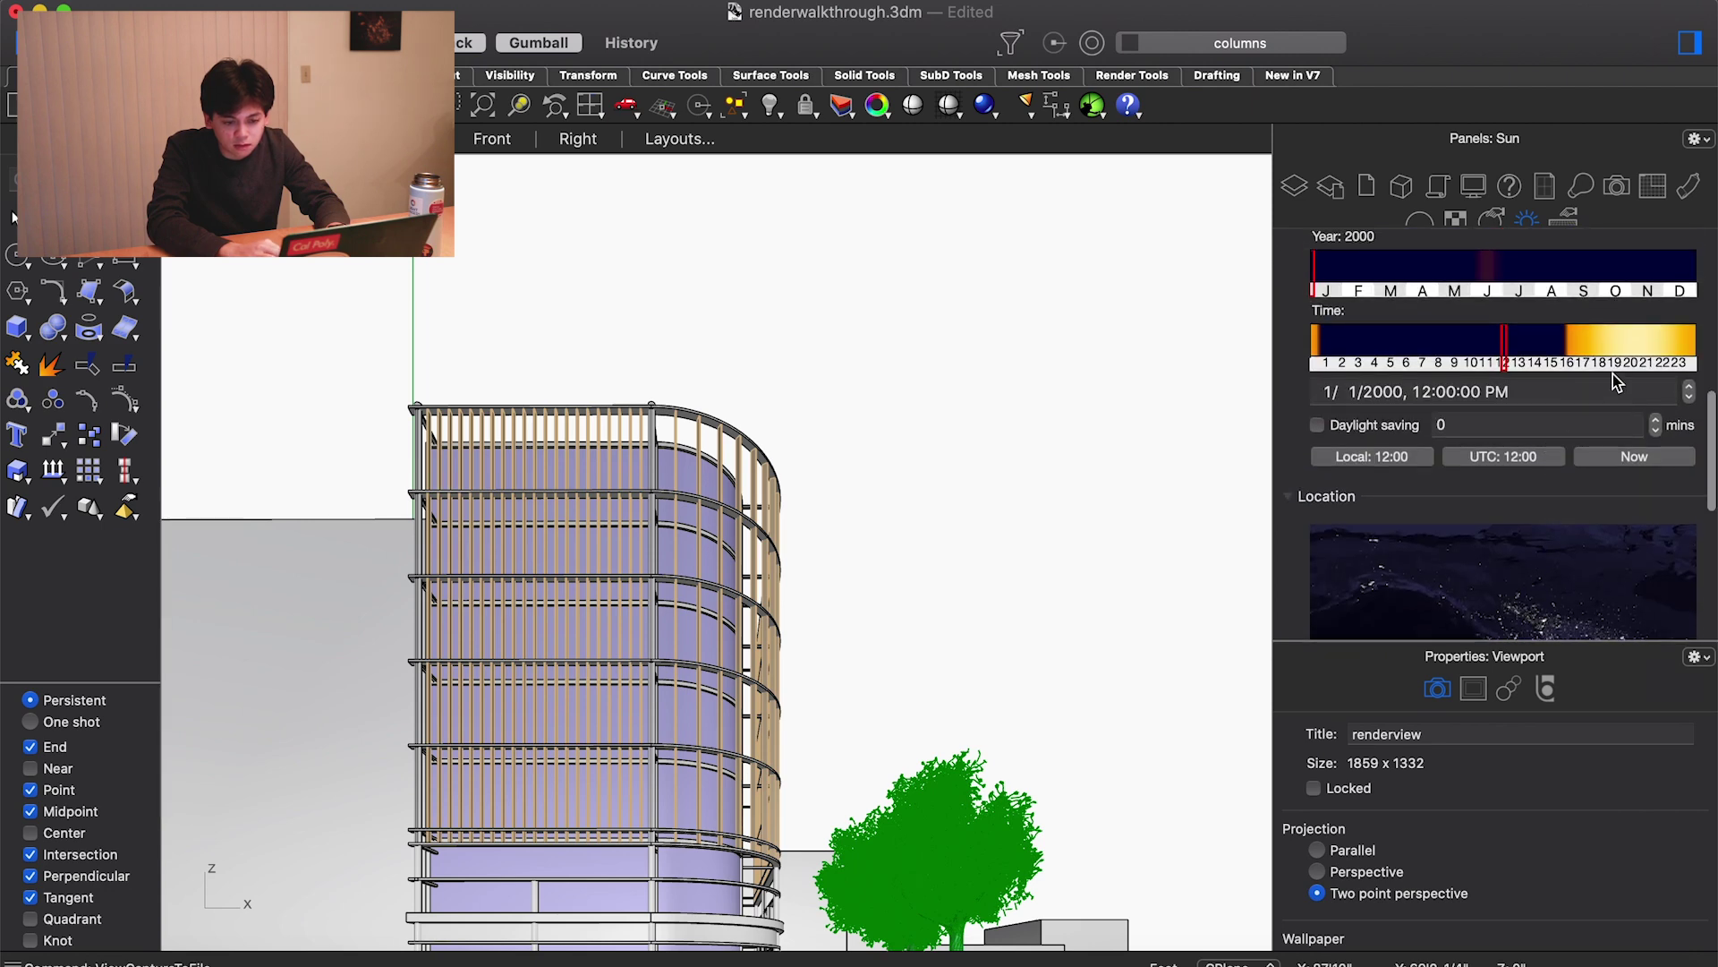
click(1637, 350)
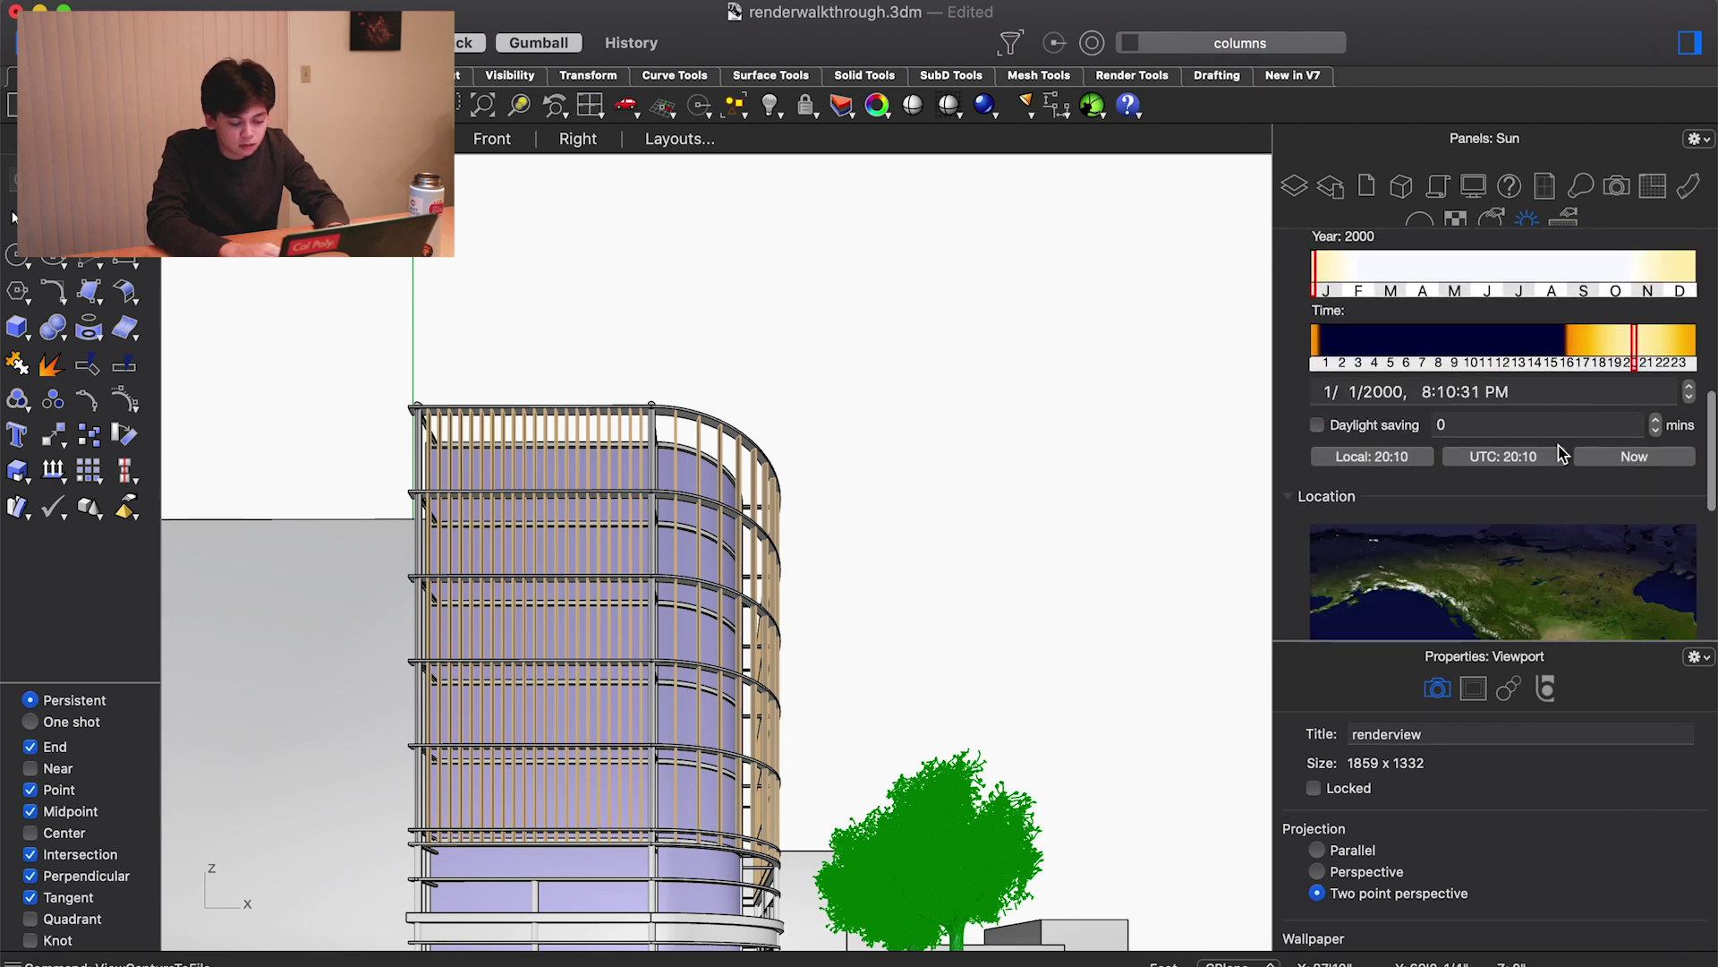
scroll(1562, 453, down, 3)
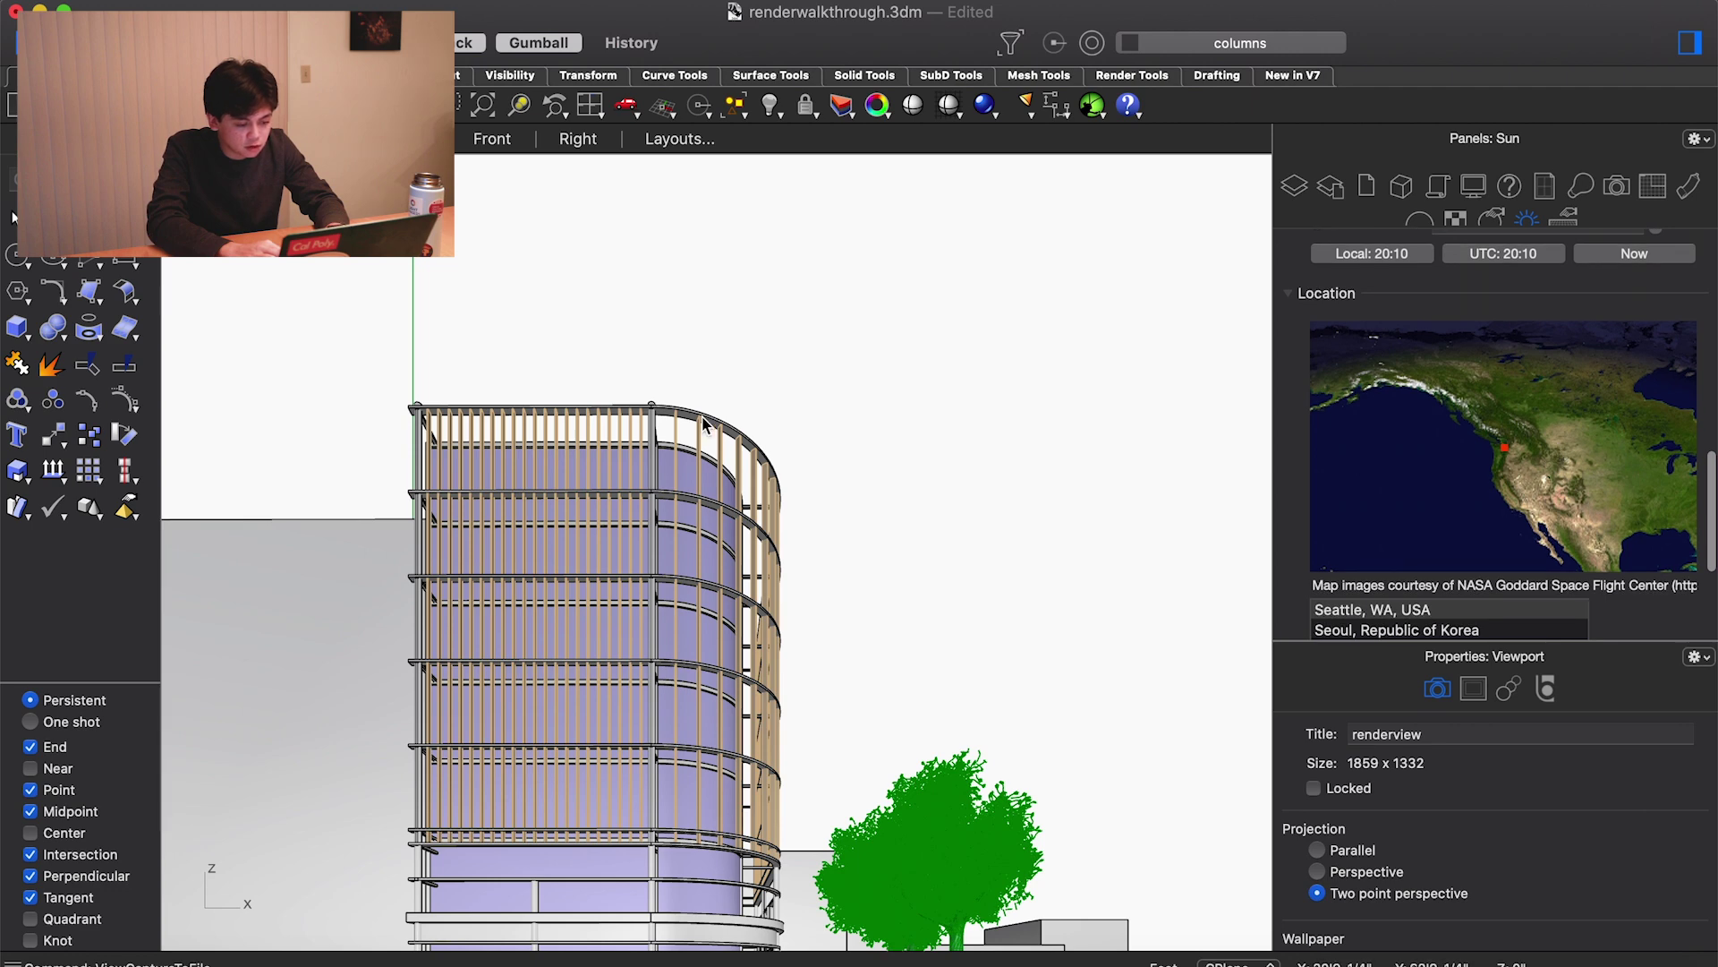
Set the display mode to Rendered and show the Top view with the shadows of the building and trees
key(Return)
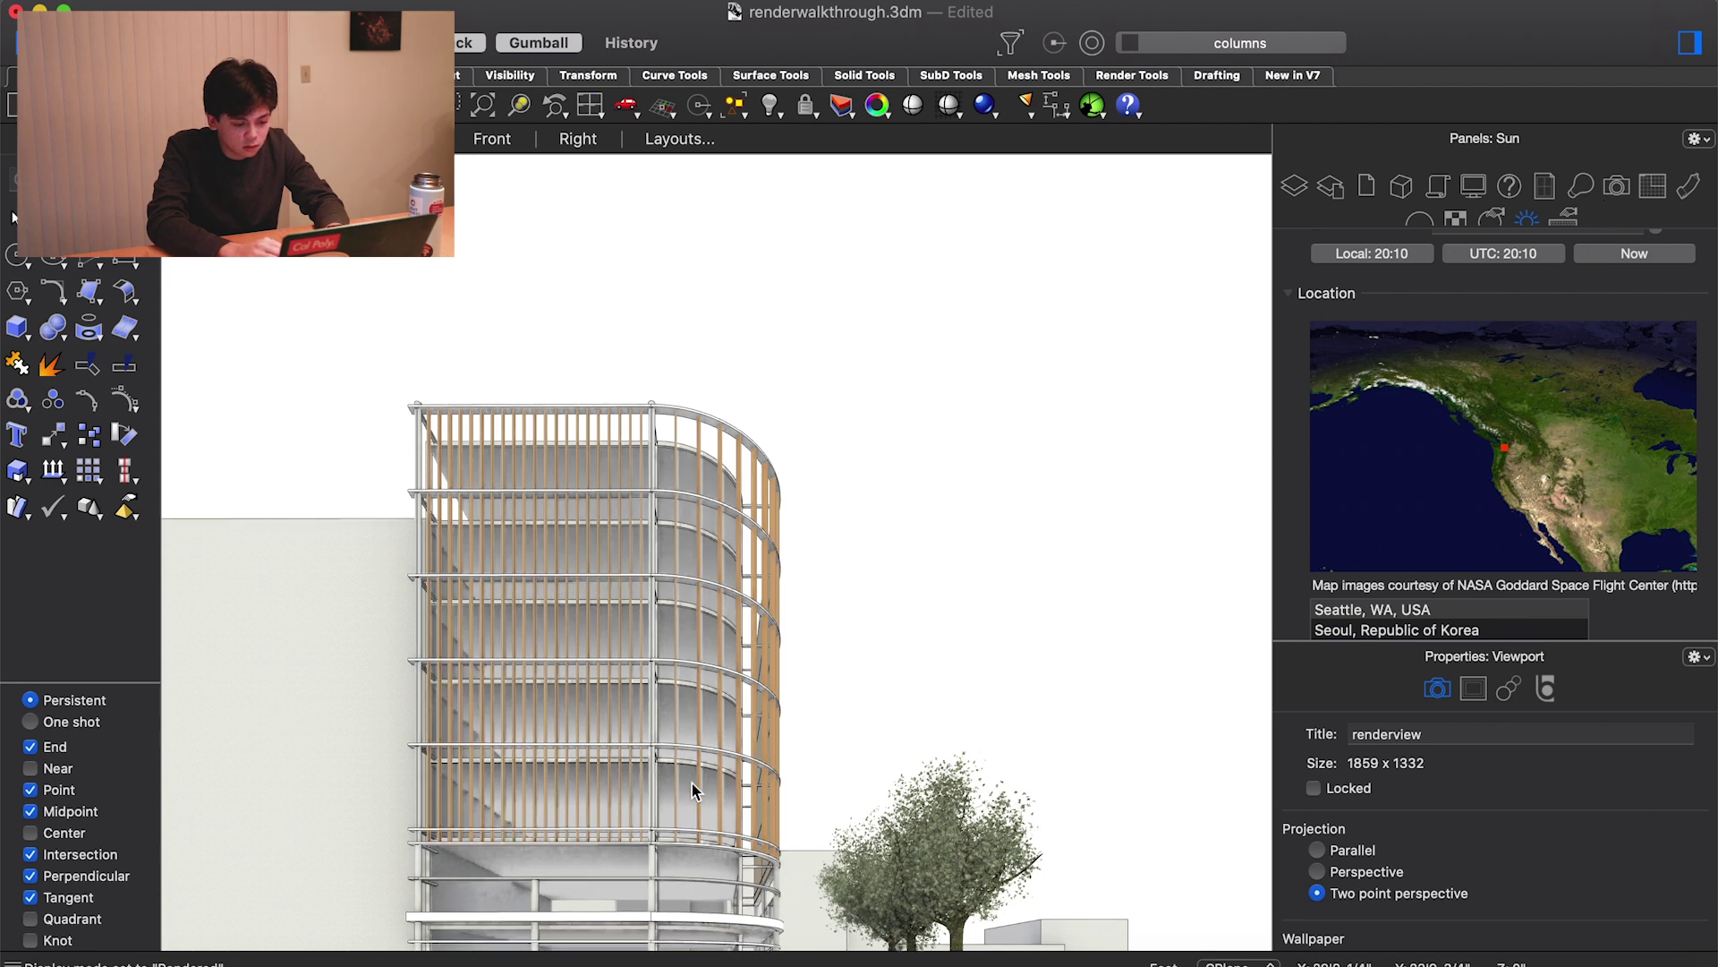
key(Down)
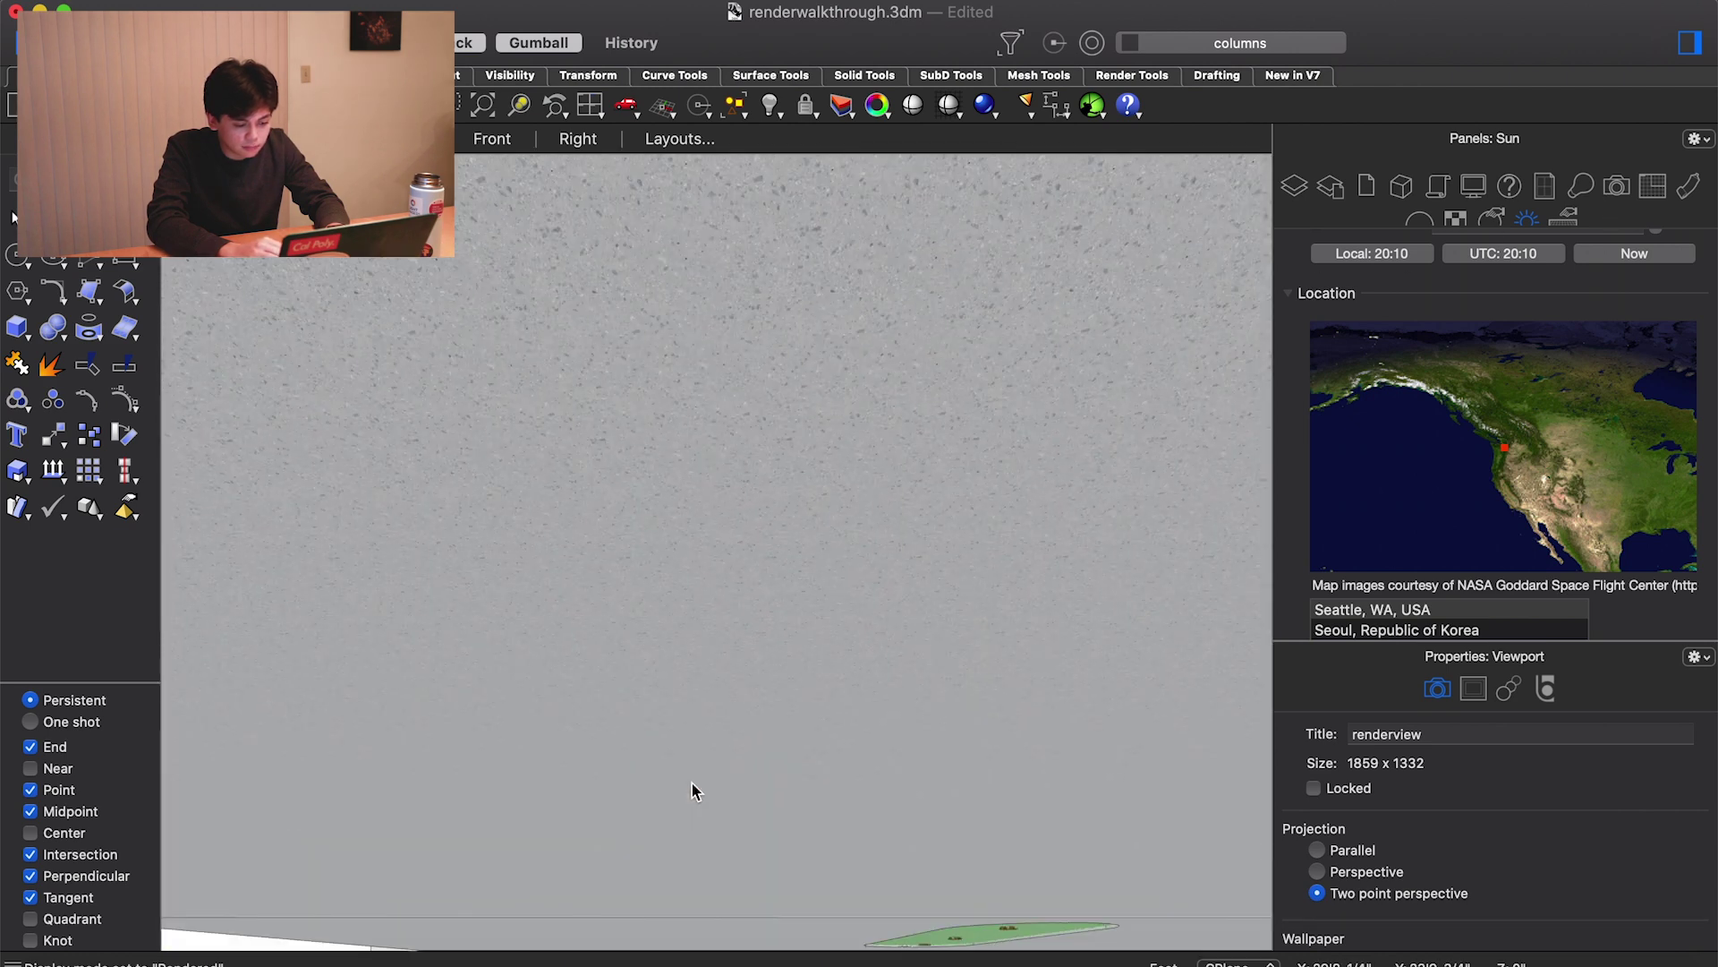
key(Up)
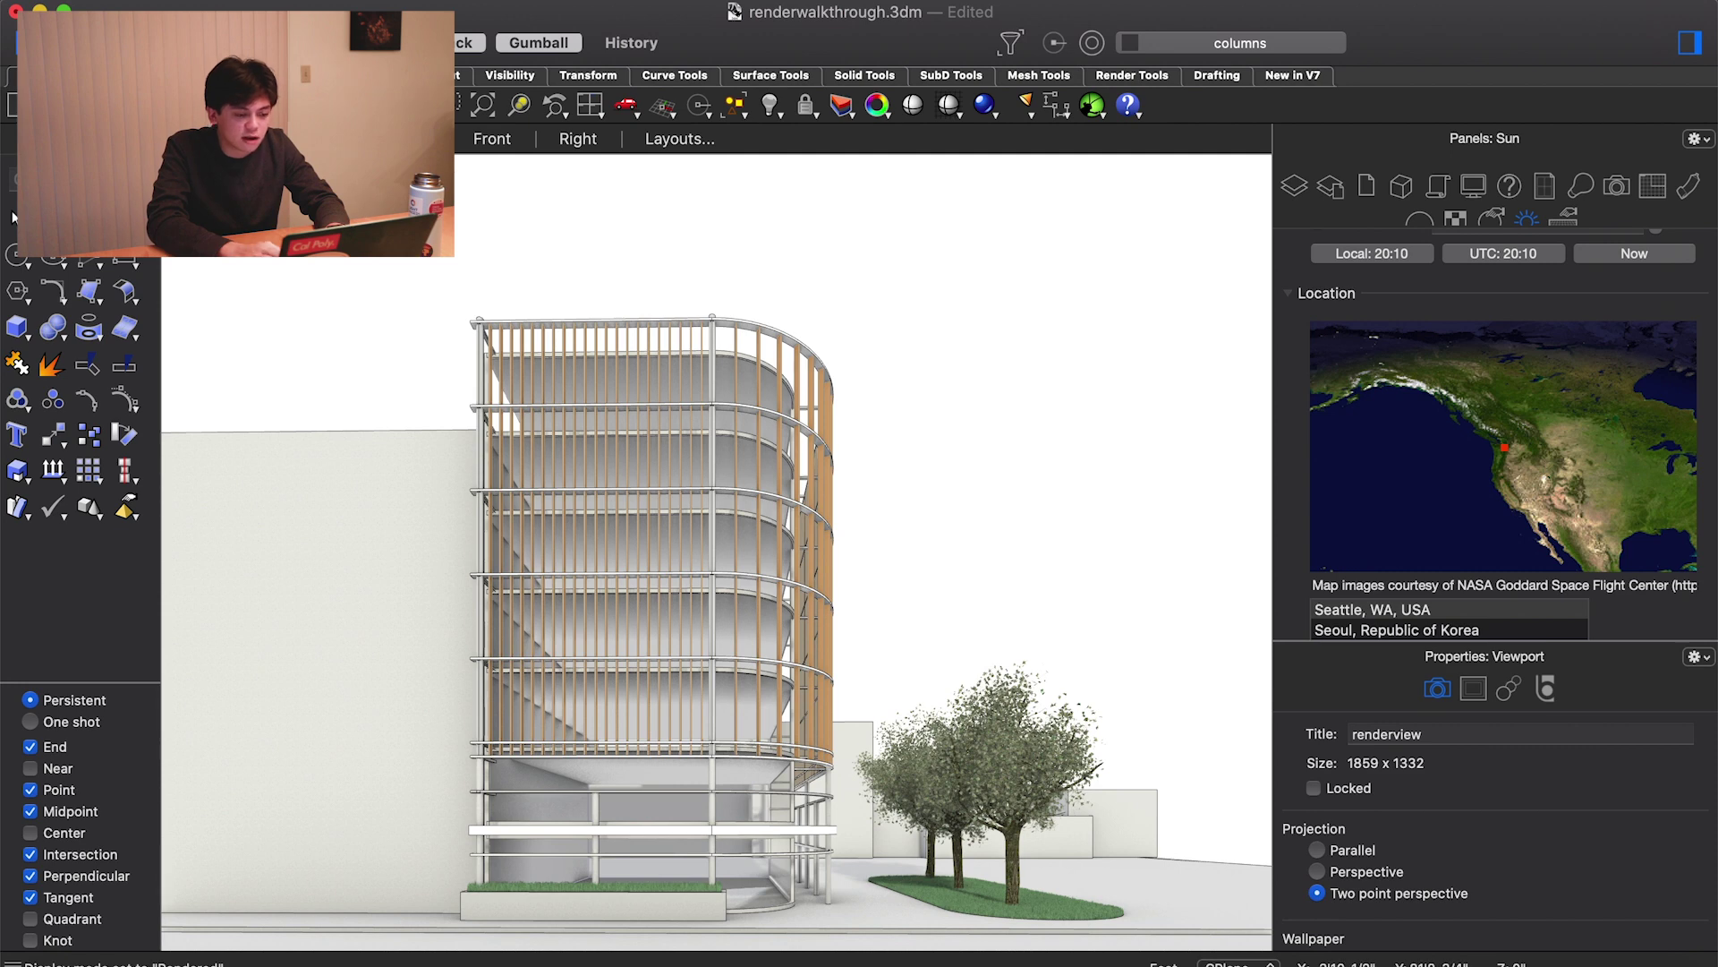
click(411, 138)
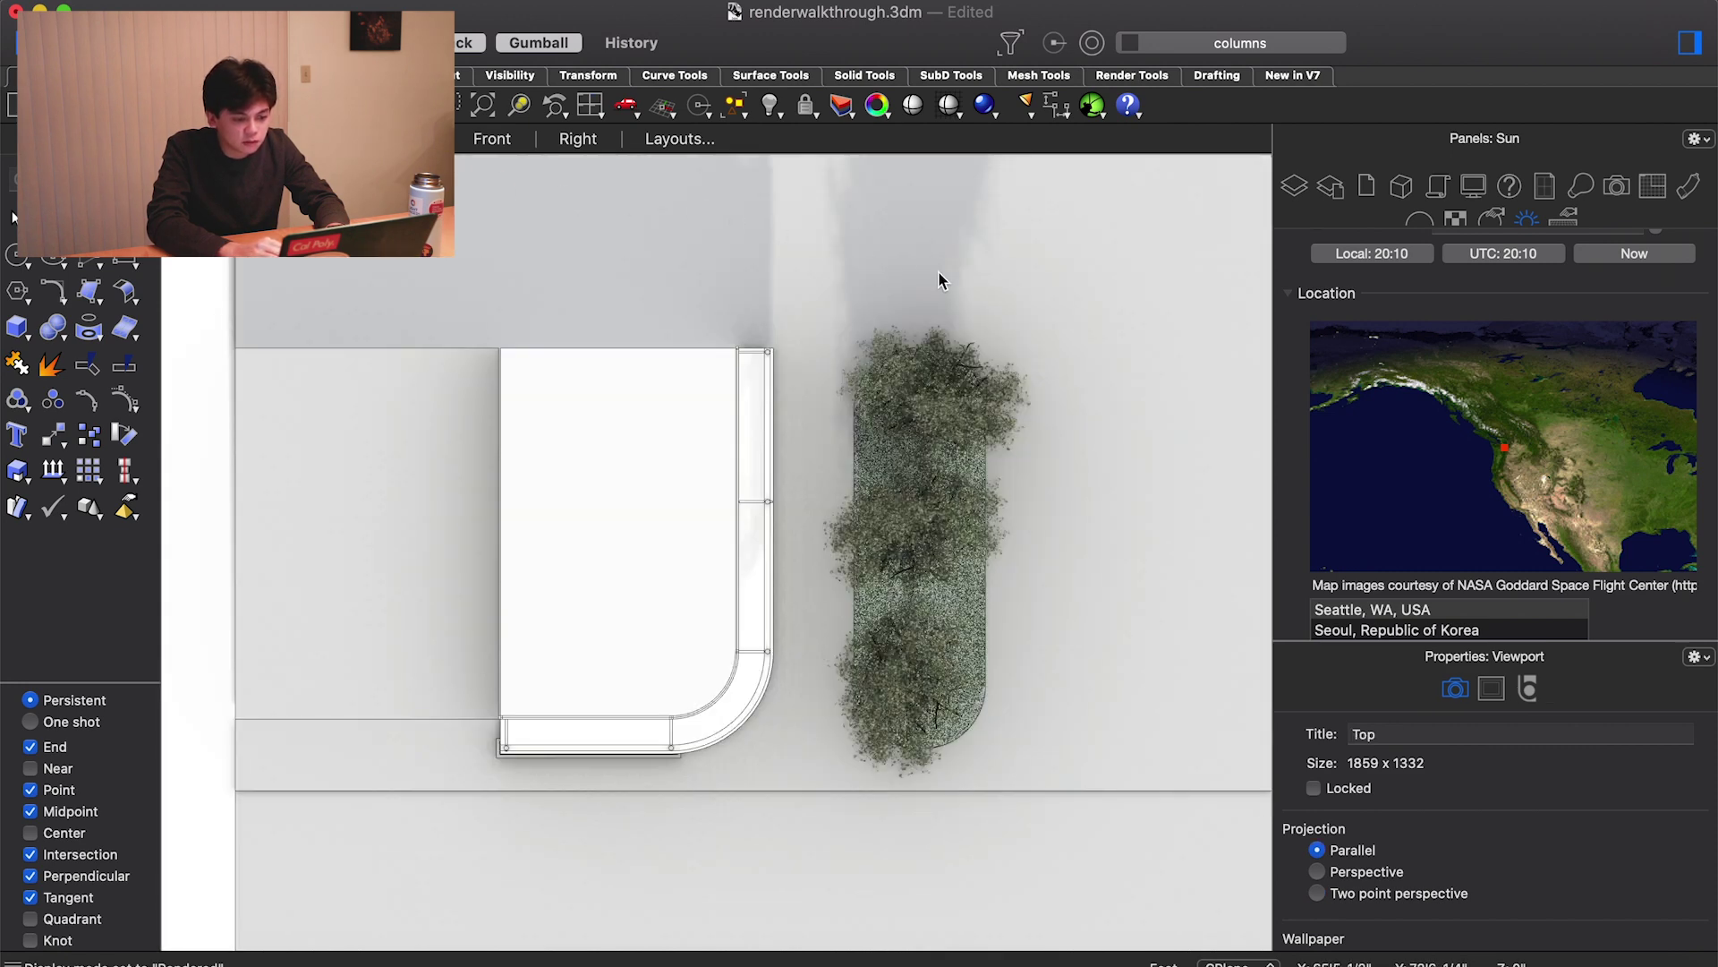
scroll(940, 281, down, 2)
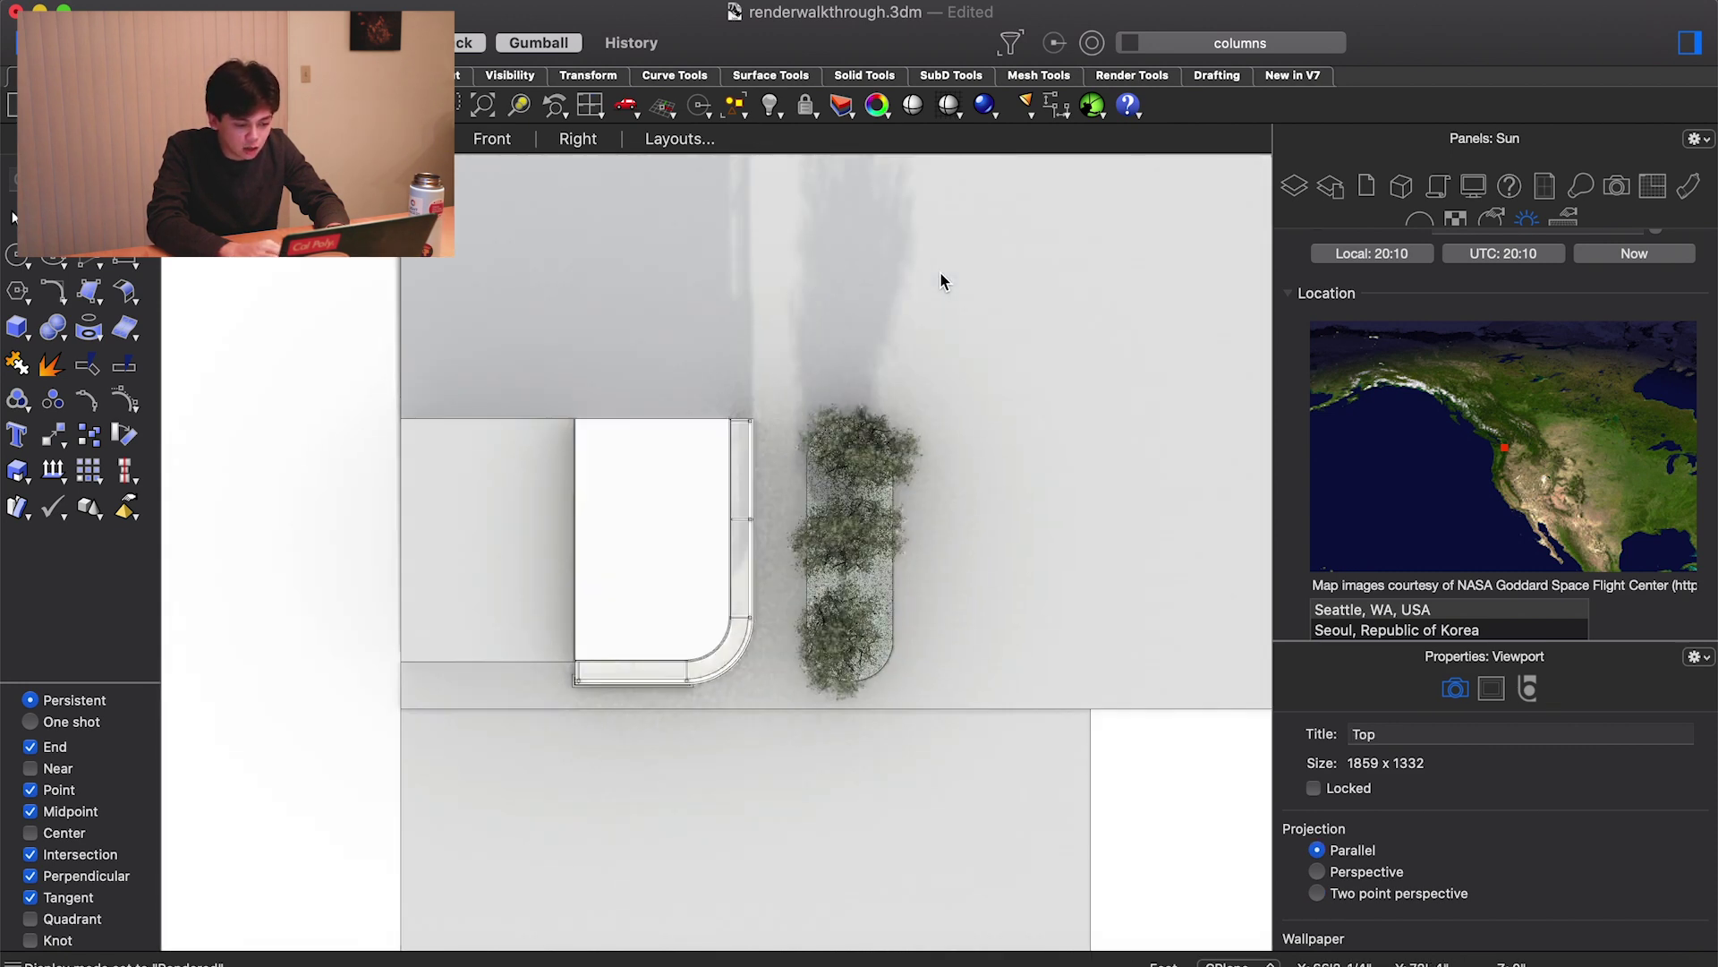
scroll(751, 721, up, 2)
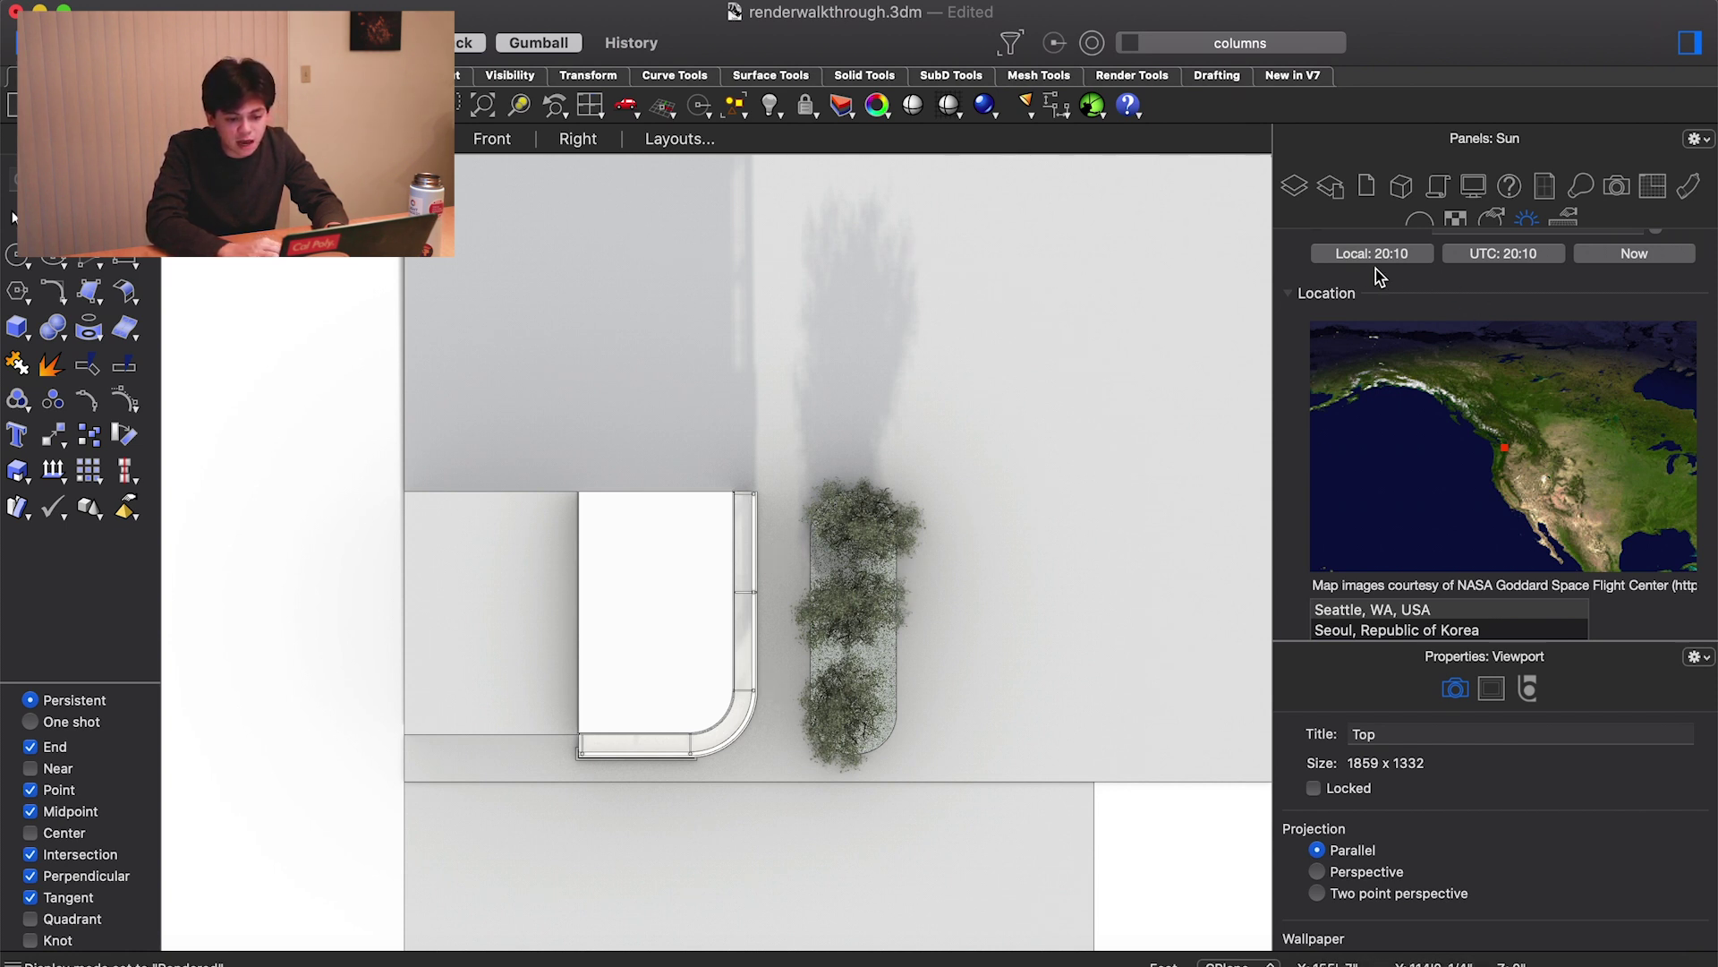
Turn on the sun's manual control and adjust its position to an altitude of about 36 and an azimuth of about 132
scroll(1297, 446, up, 10)
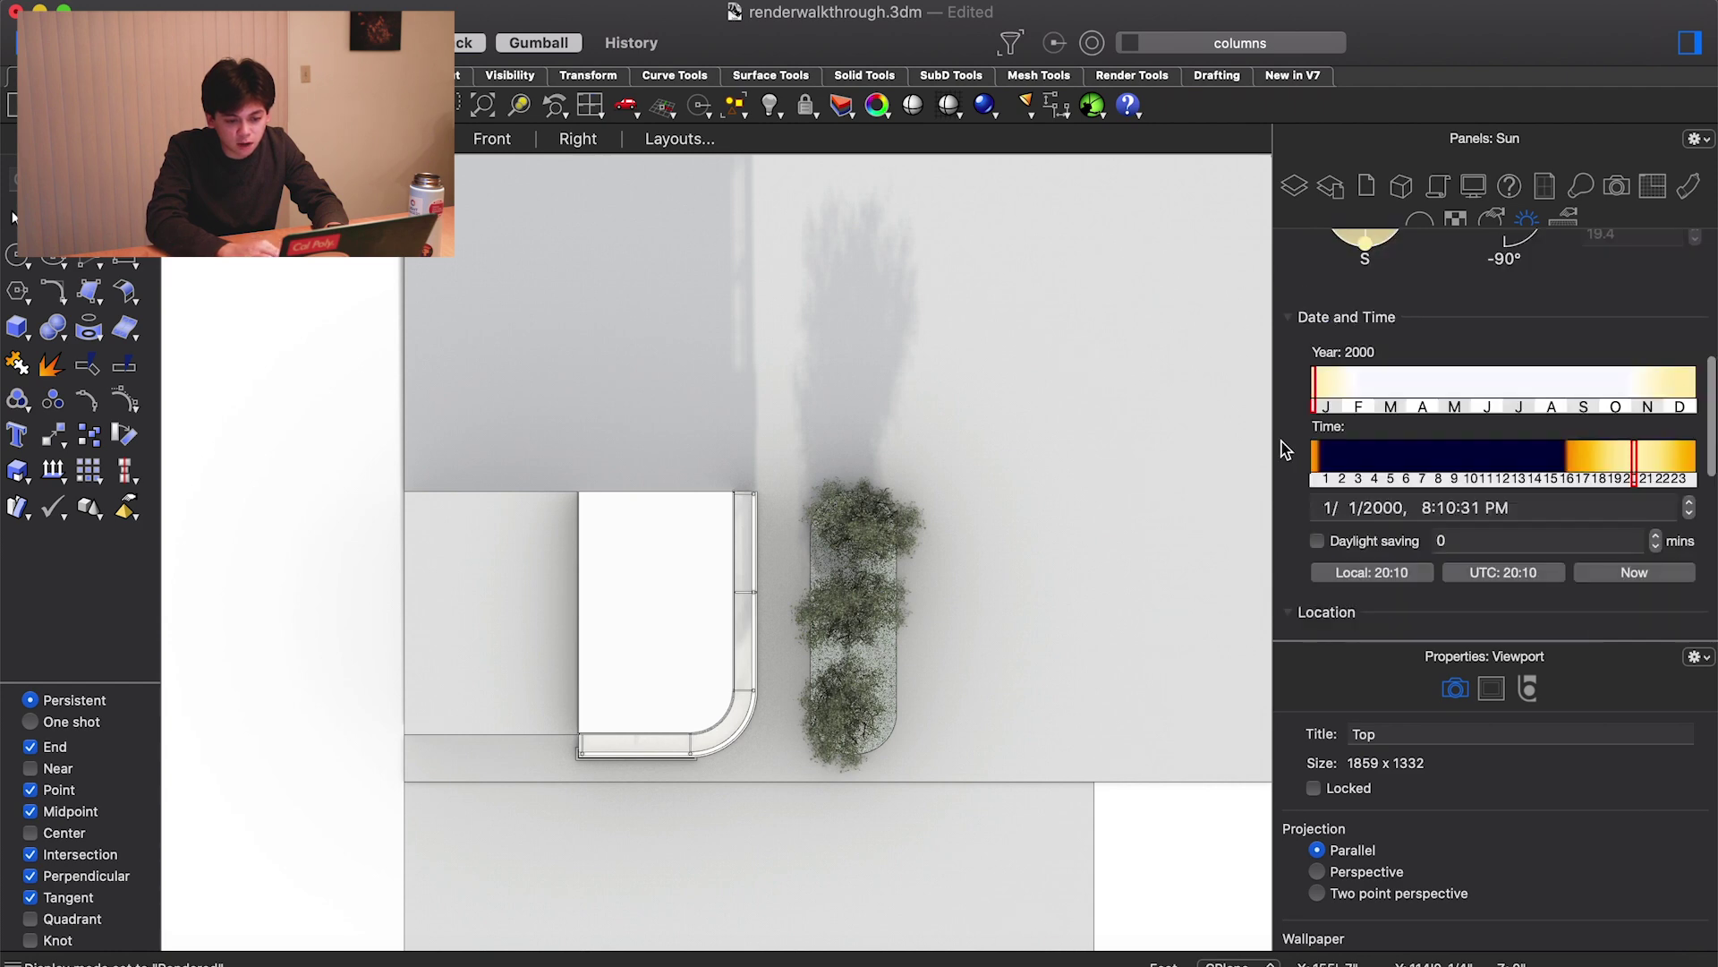
click(1318, 303)
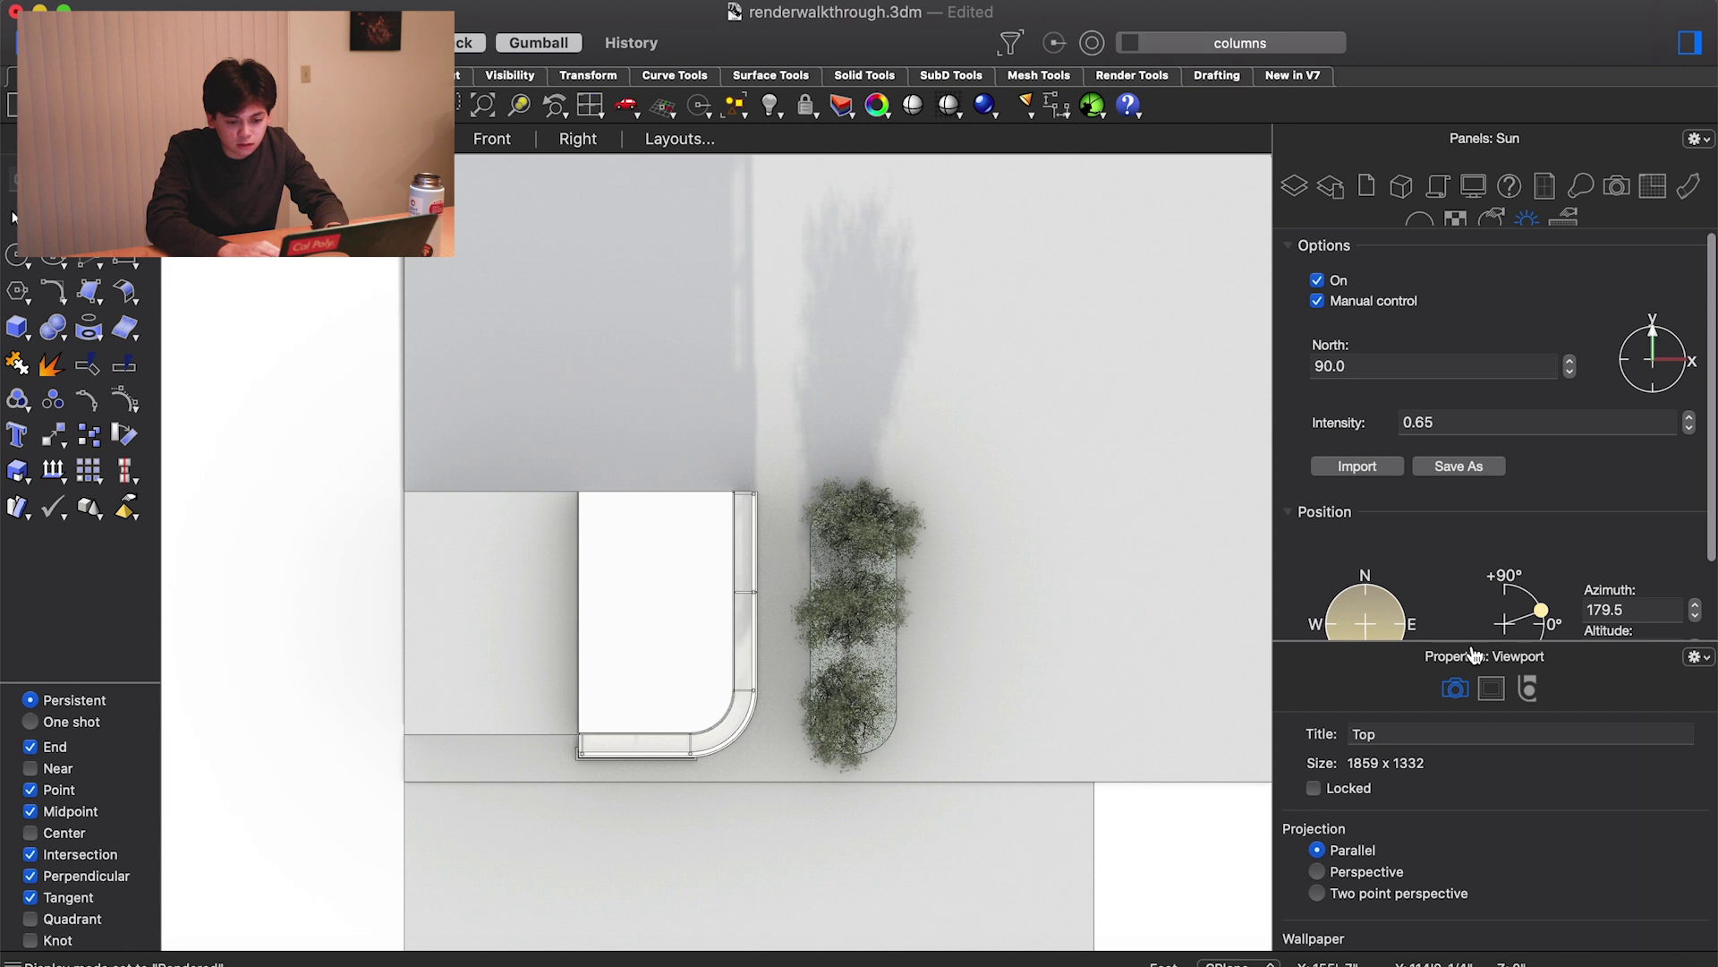
scroll(1468, 560, down, 3)
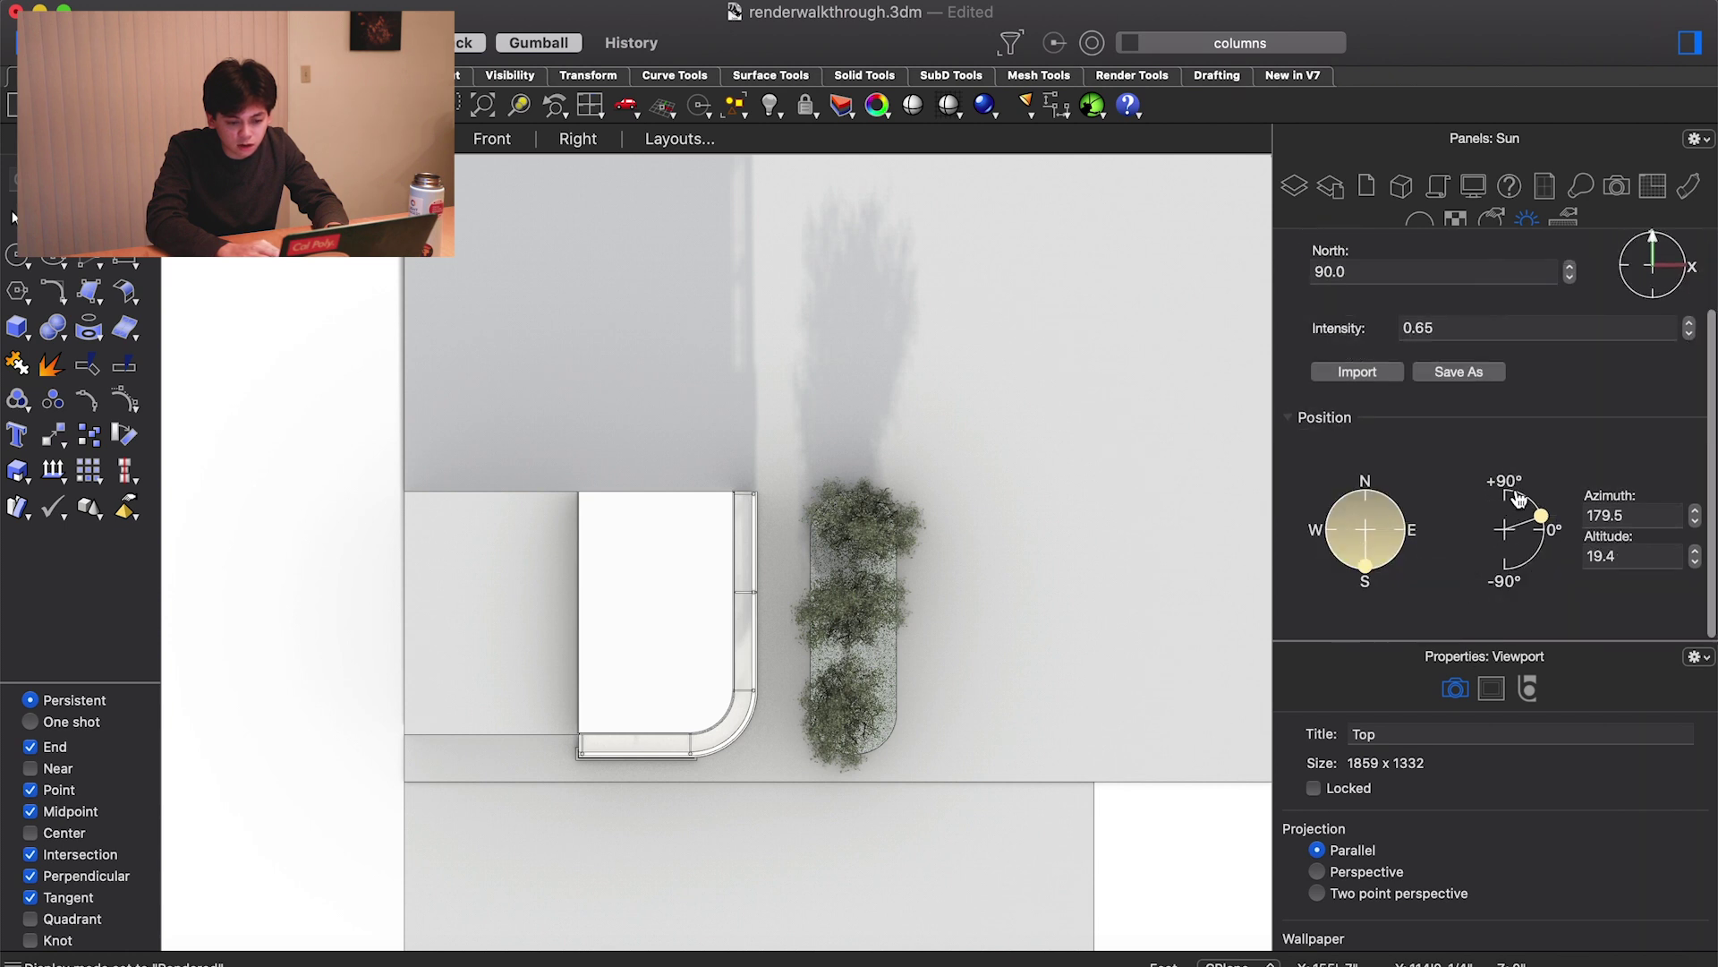
drag(1542, 515, 1539, 507)
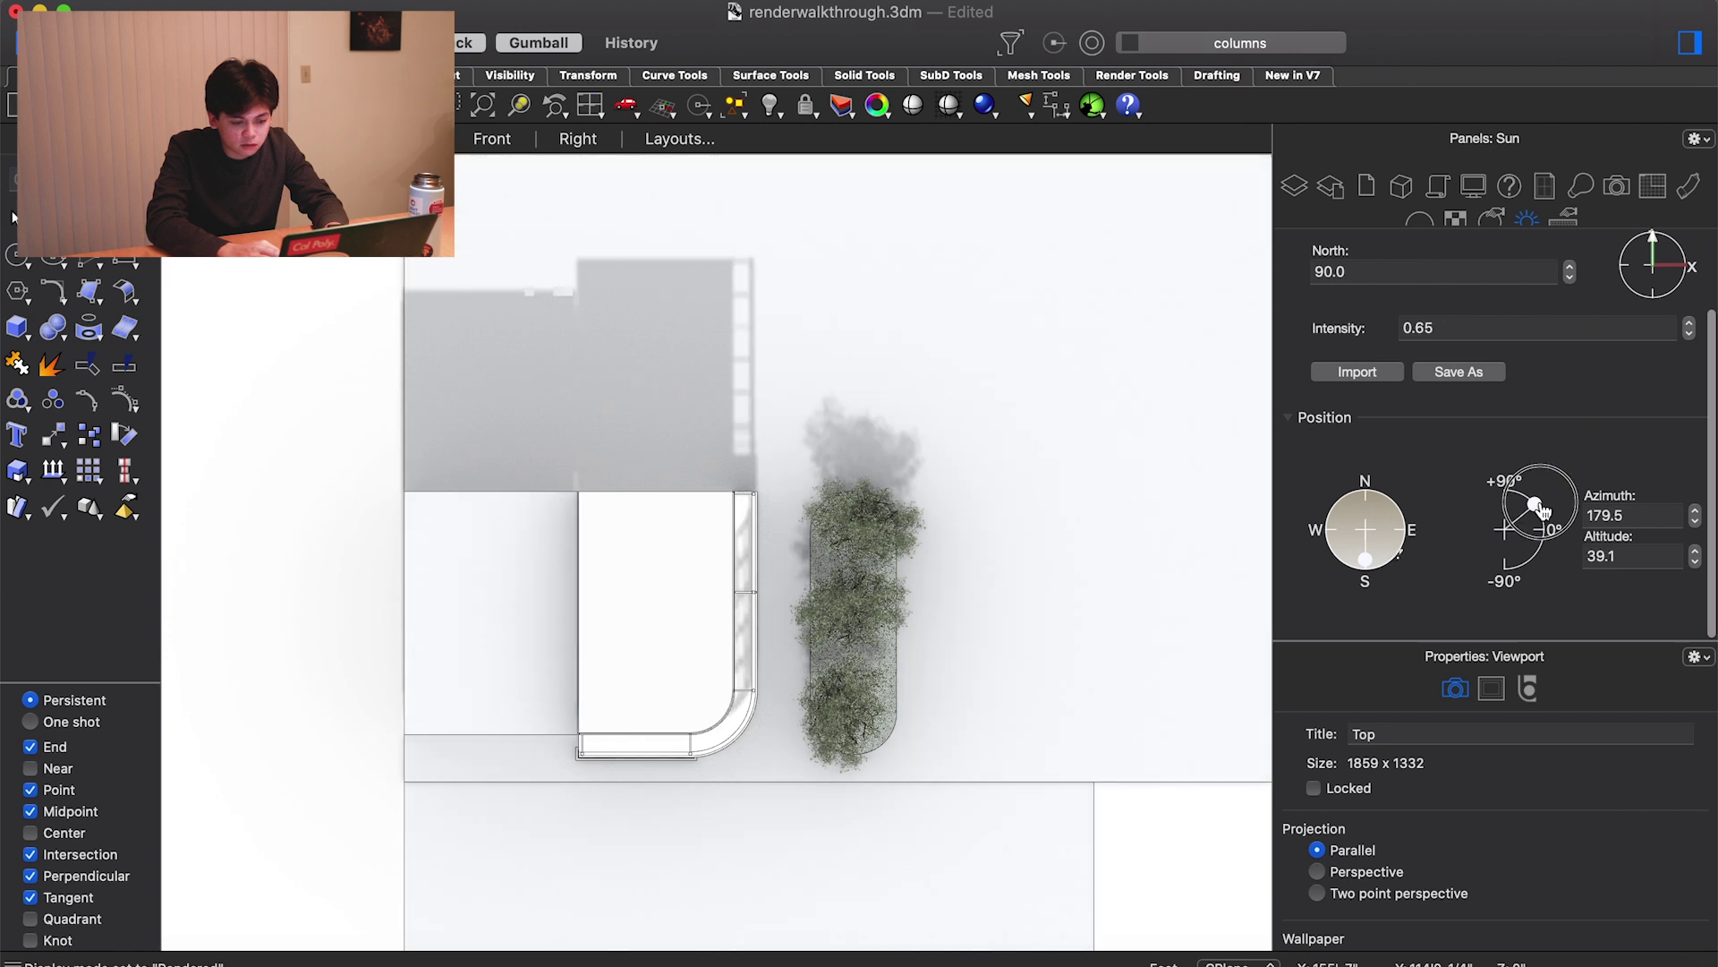
drag(1365, 560, 1400, 566)
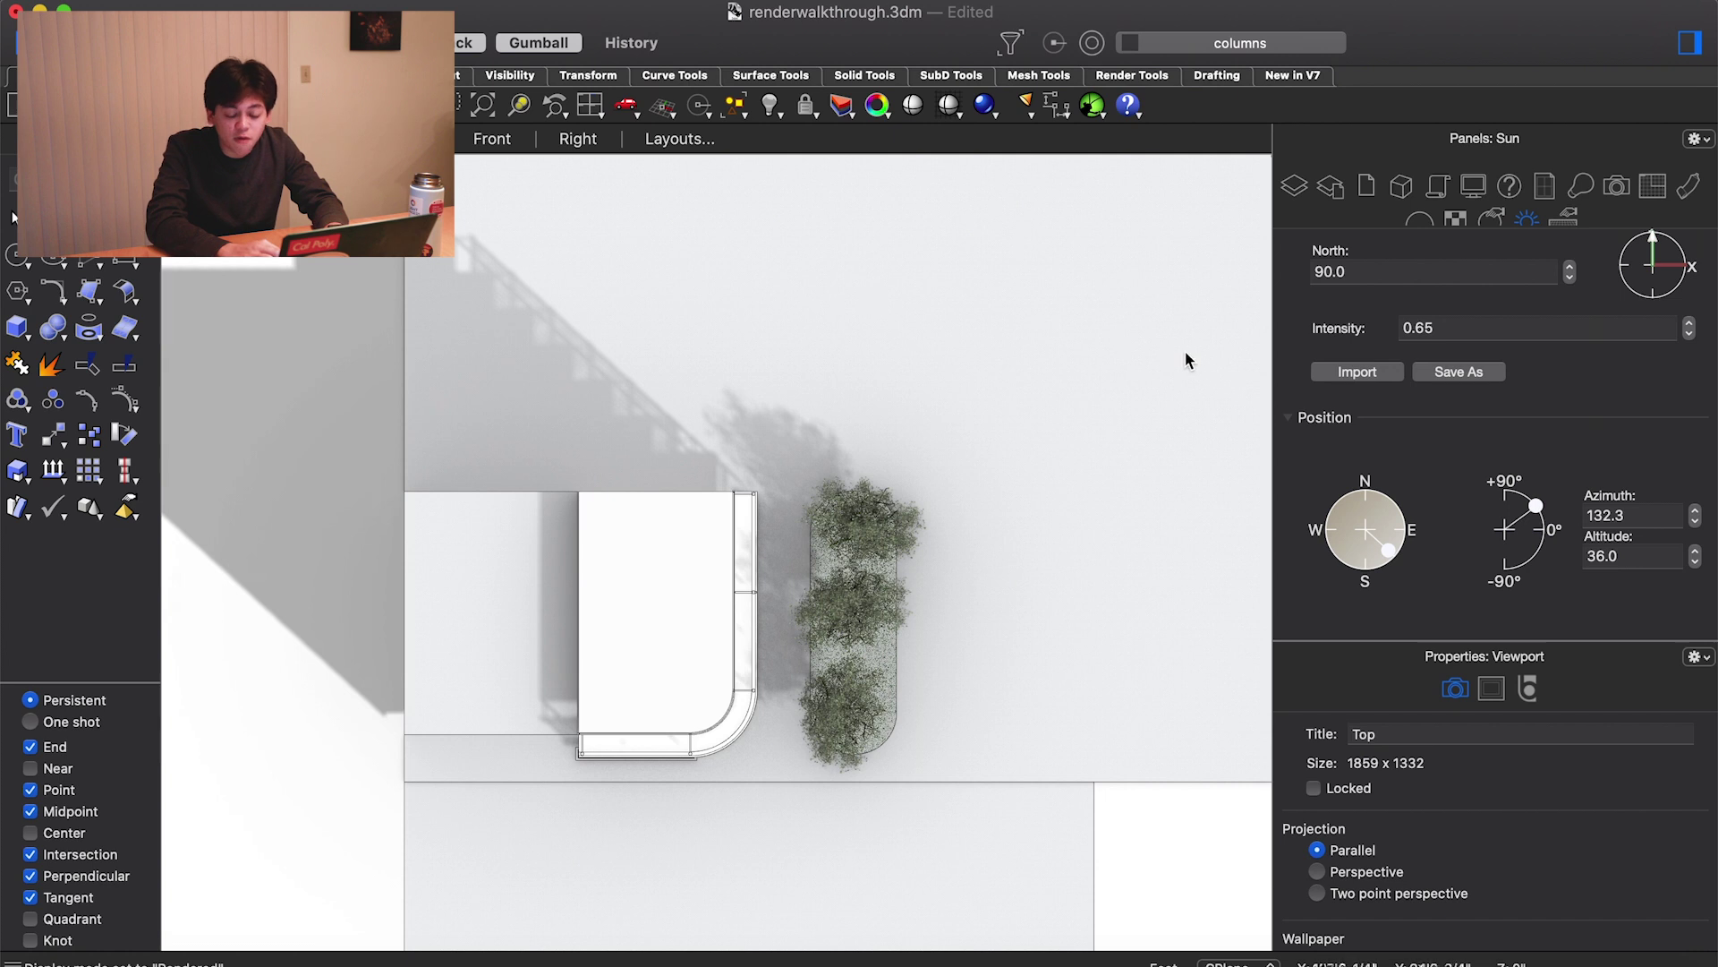
Set the sun's intensity to 1
scroll(1334, 411, up, 3)
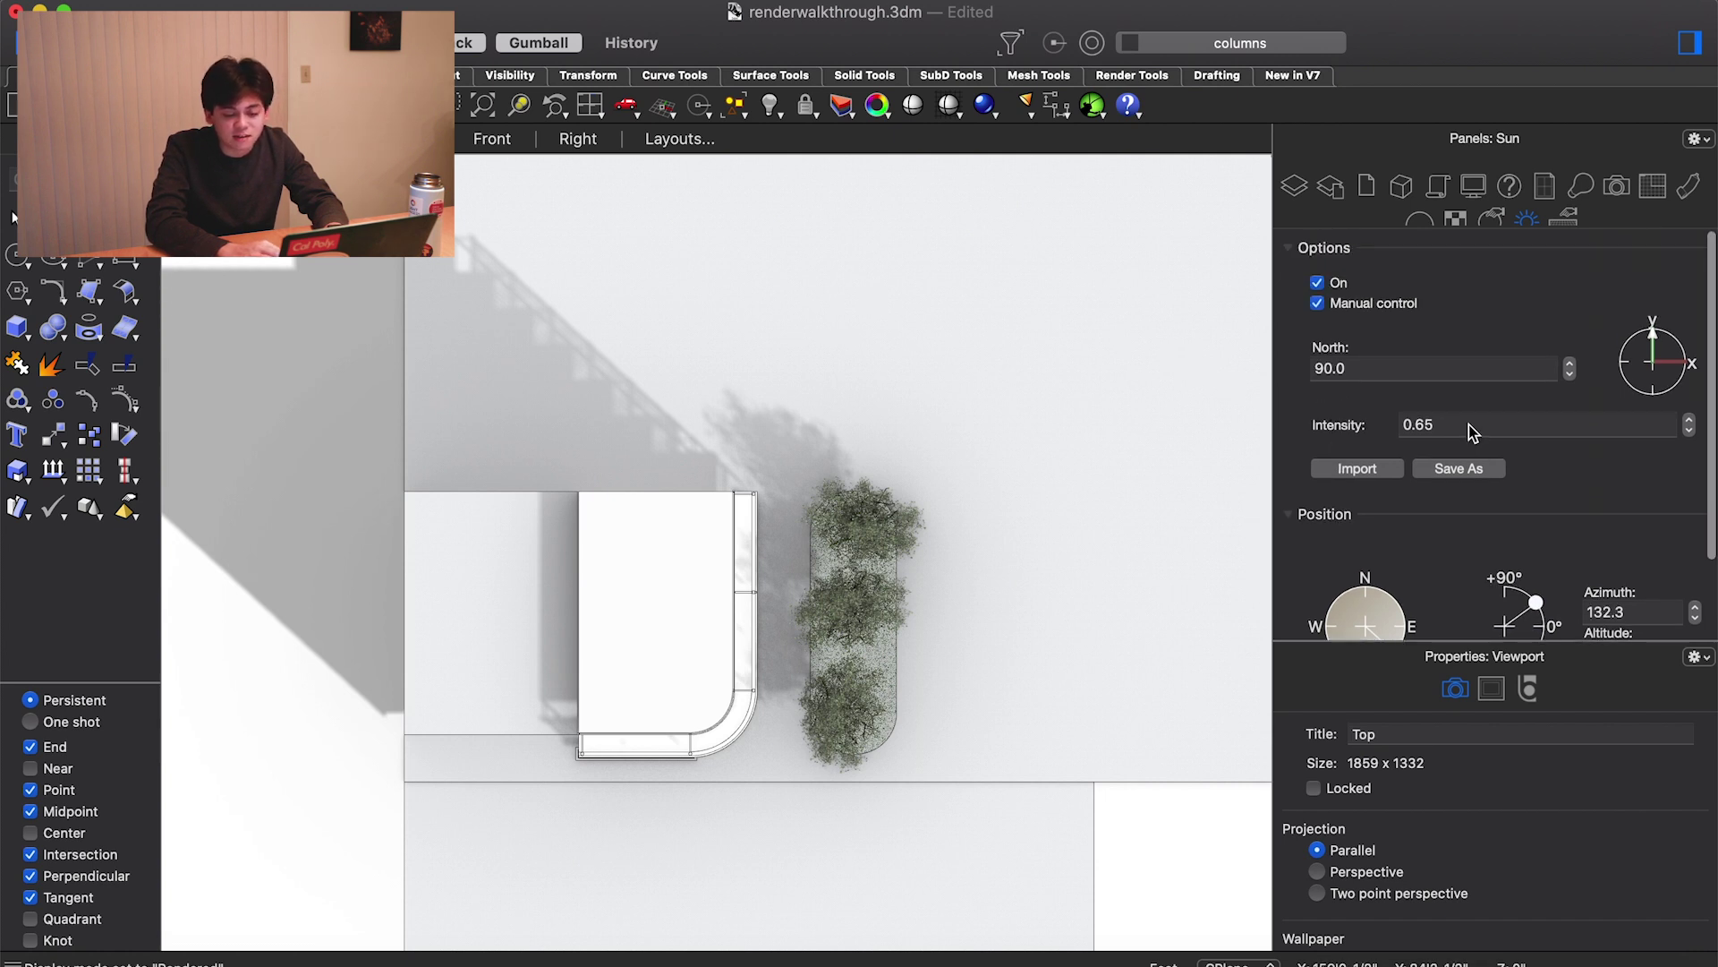
click(1469, 424)
text(1)
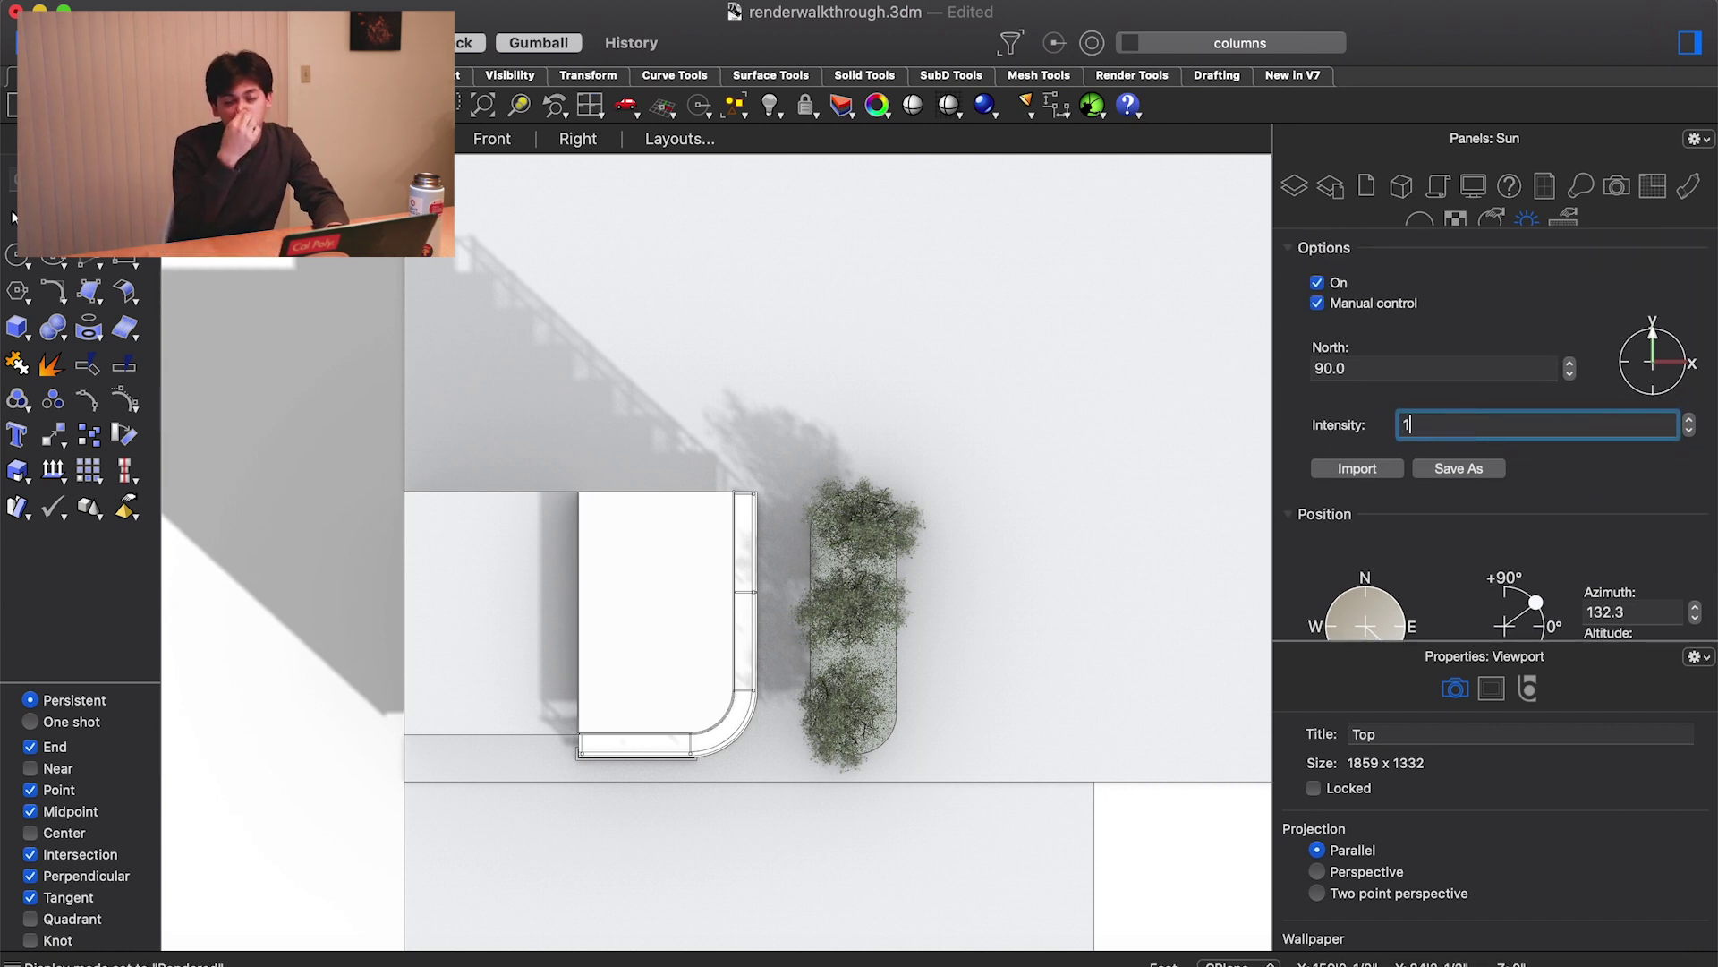
key(Return)
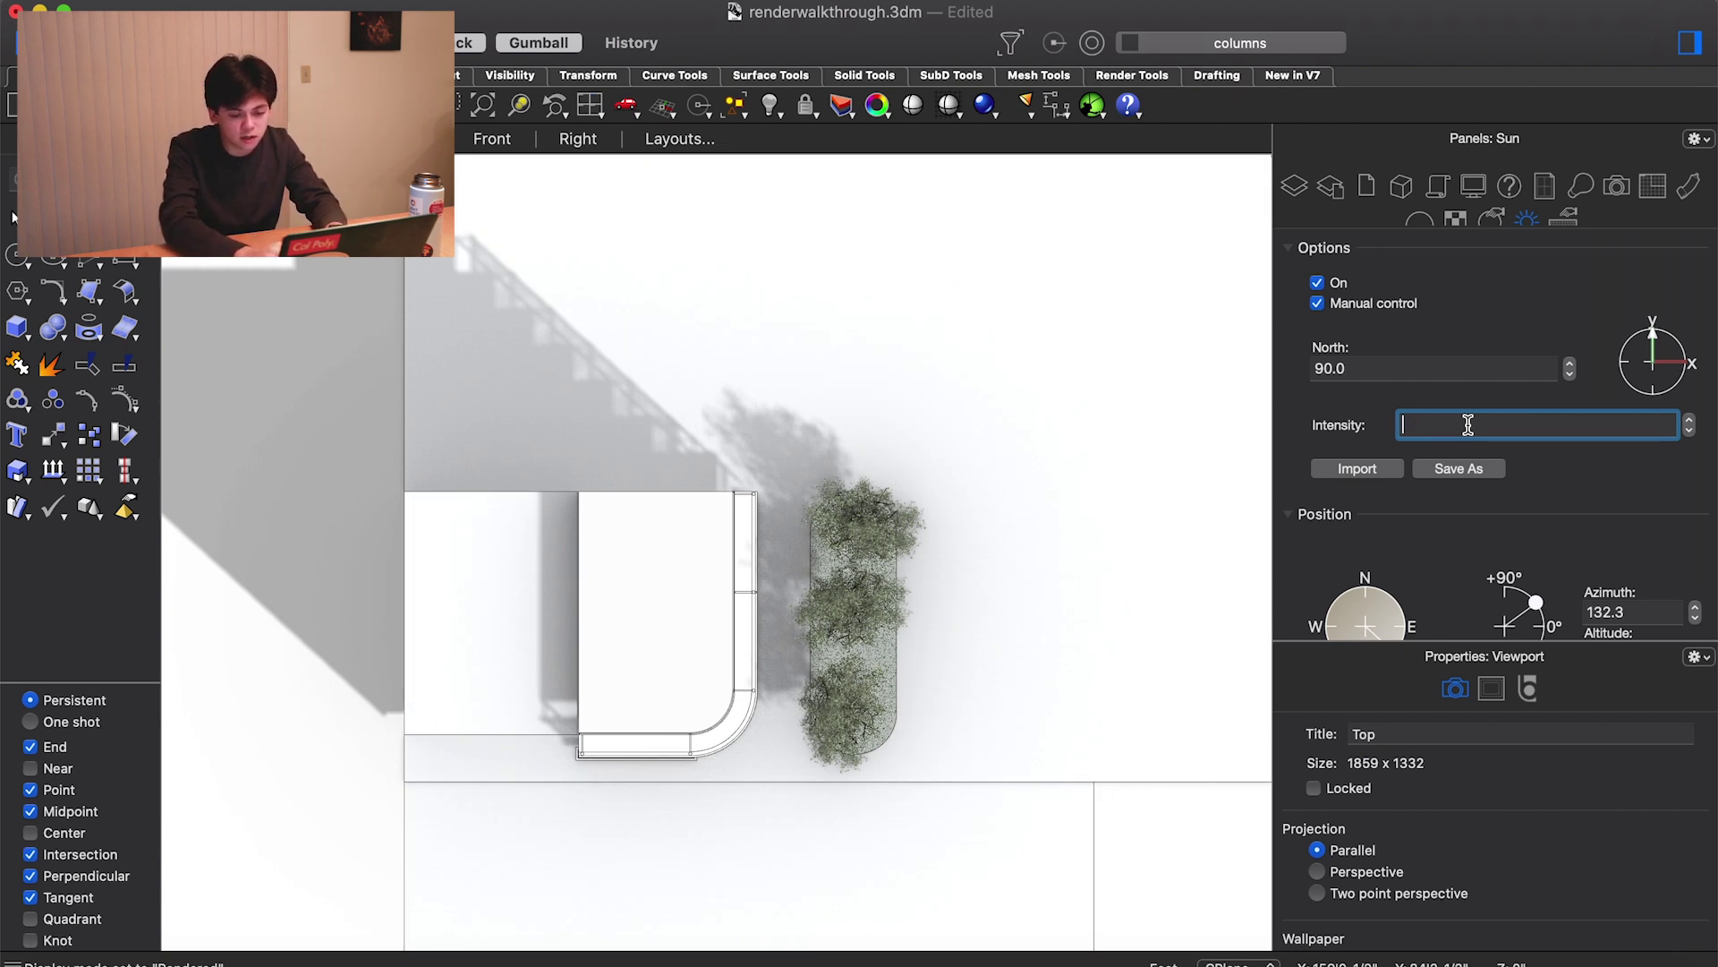
Set the sun's intensity to 0.6
key(BackSpace)
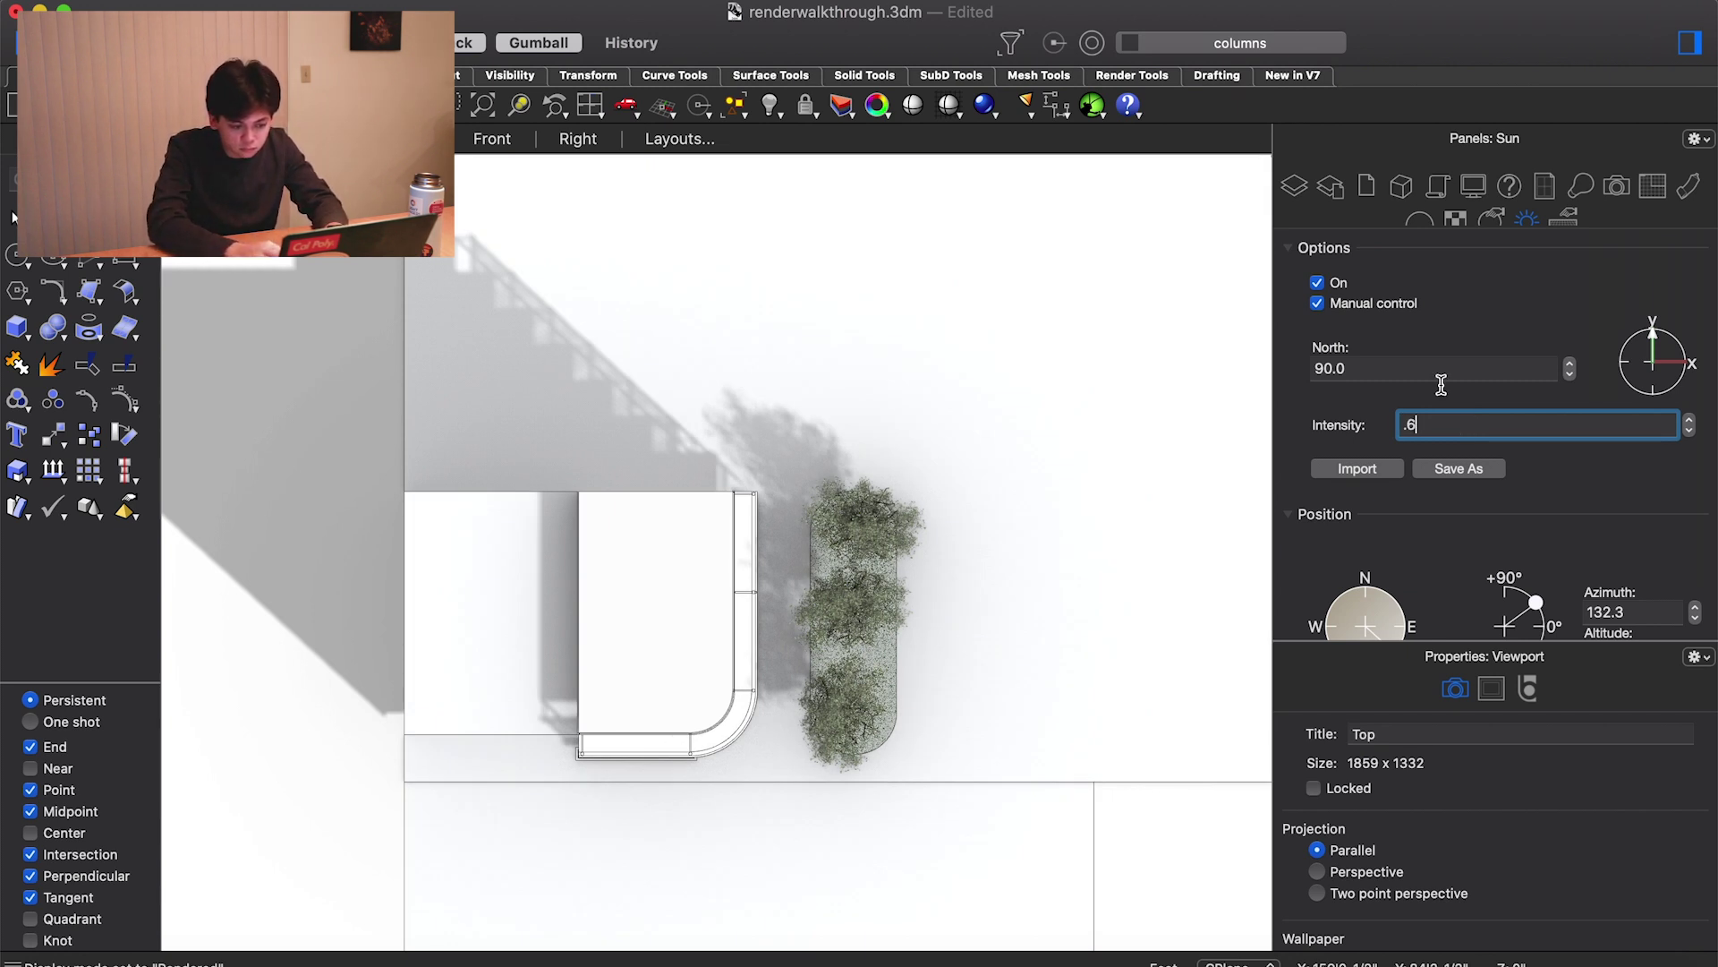
text(.6)
key(Return)
Turn the skylight off and back on in the rendering settings to compare its effect on the shadows
click(1491, 216)
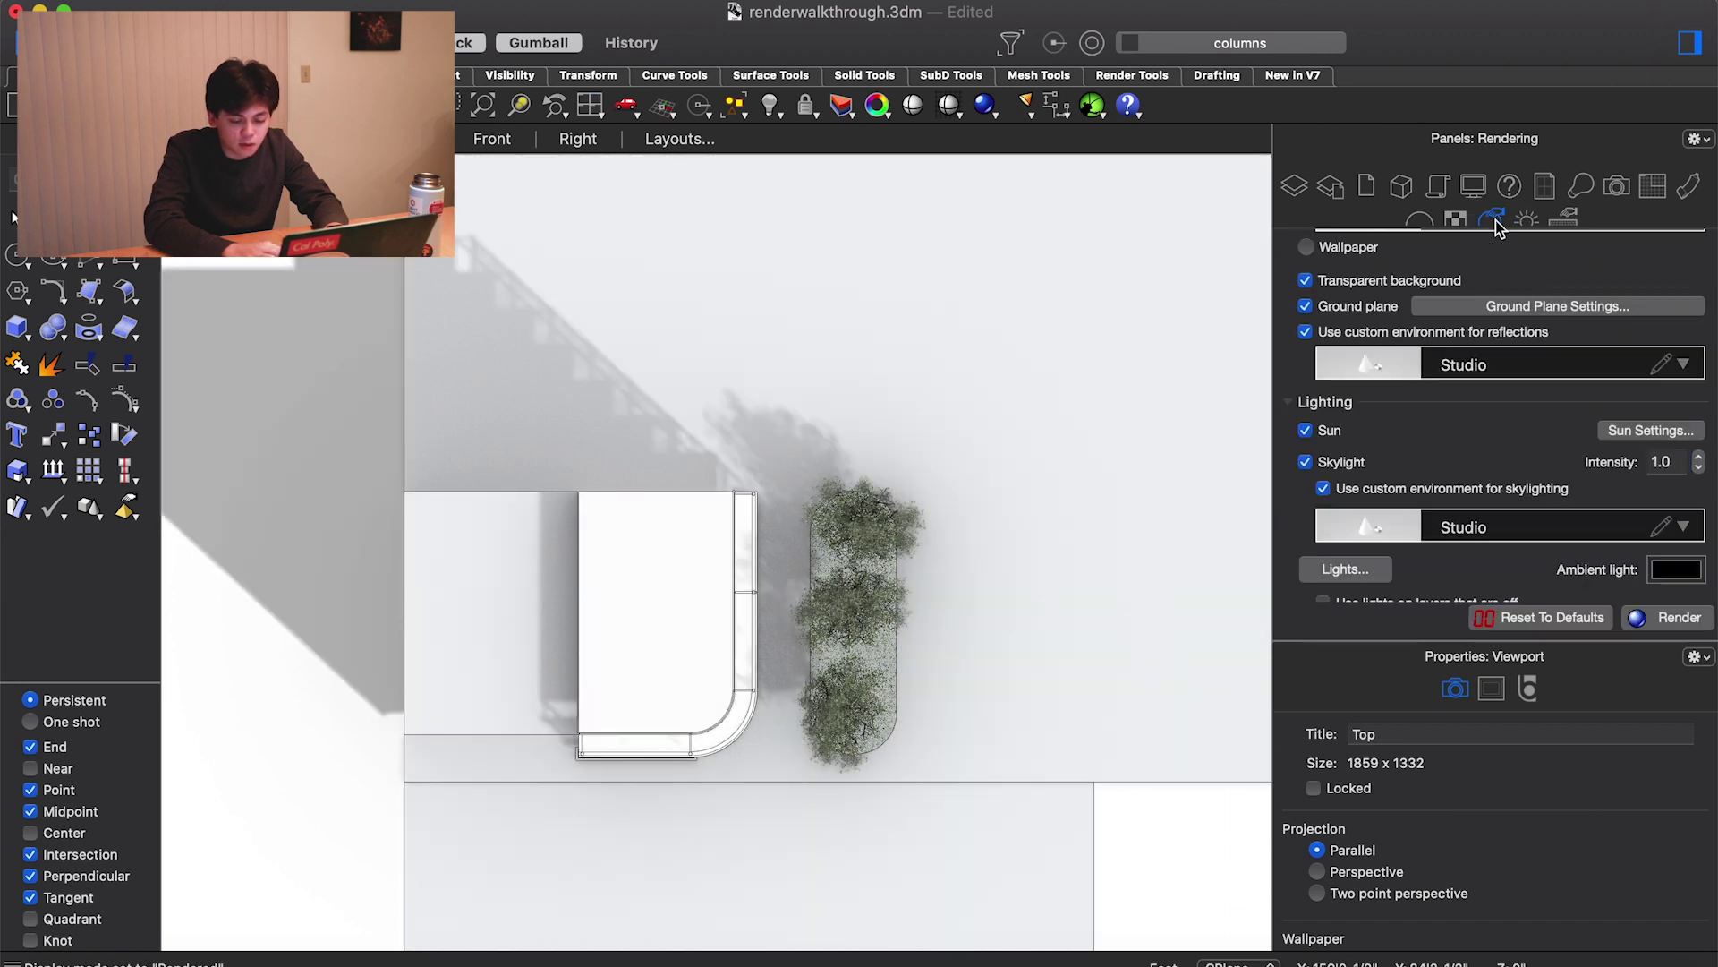
scroll(1414, 421, down, 3)
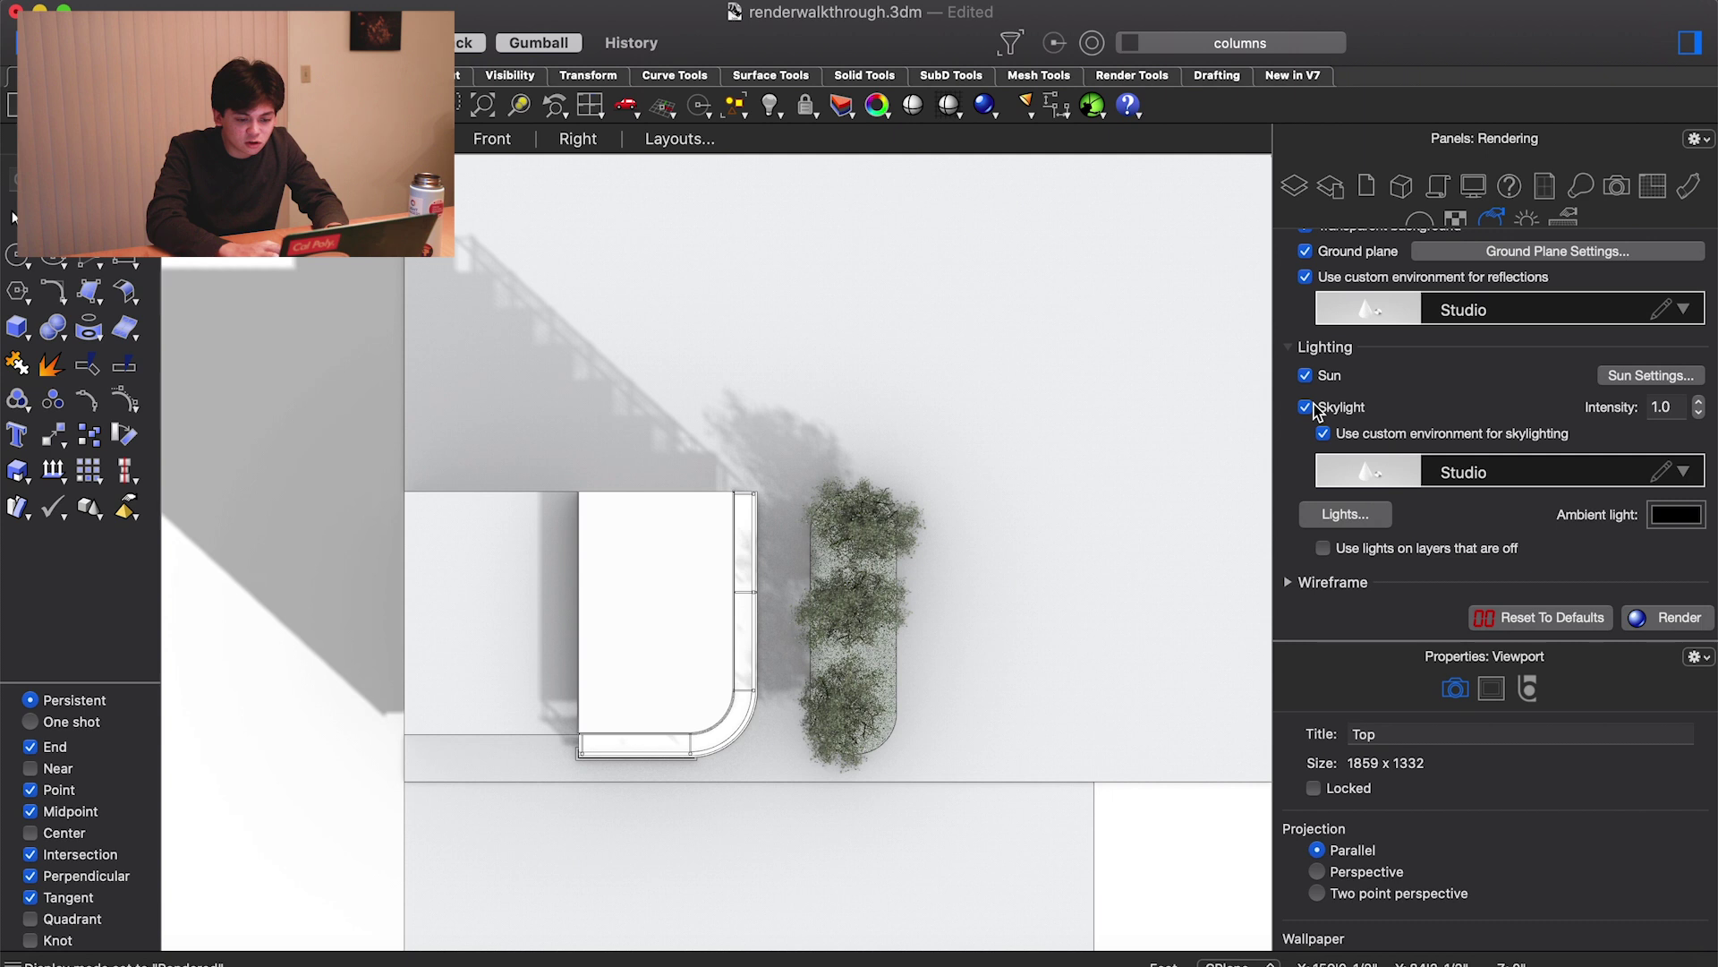
click(1306, 408)
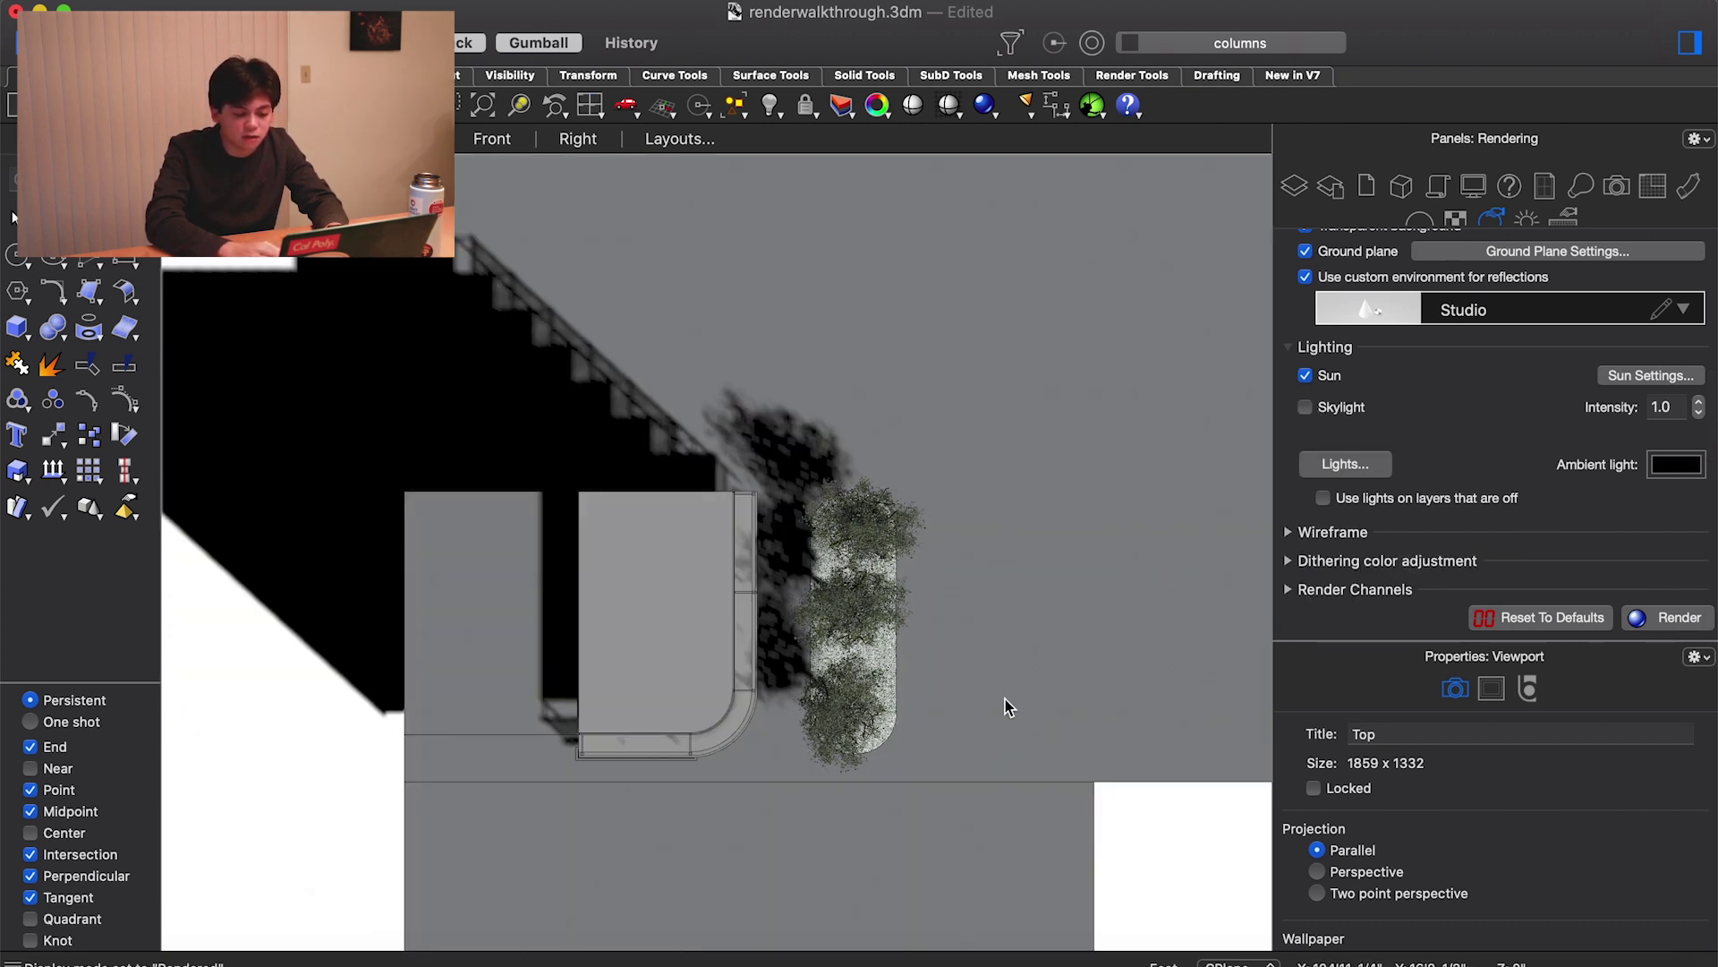
click(1306, 408)
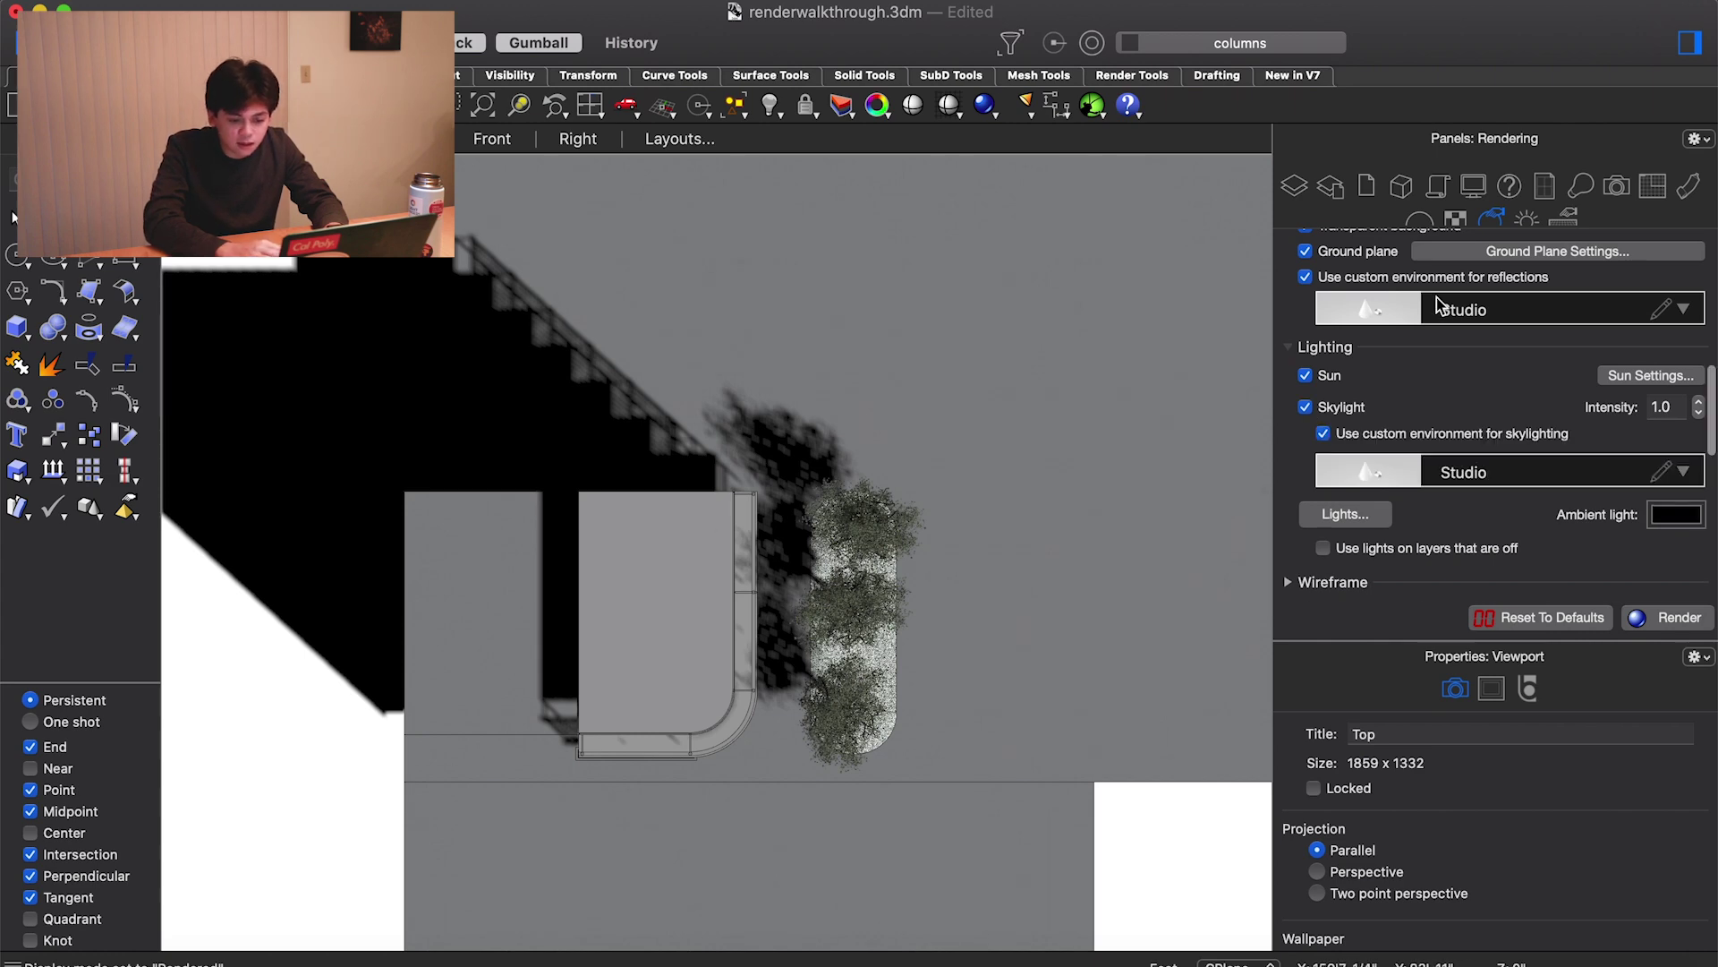
scroll(1400, 434, down, 3)
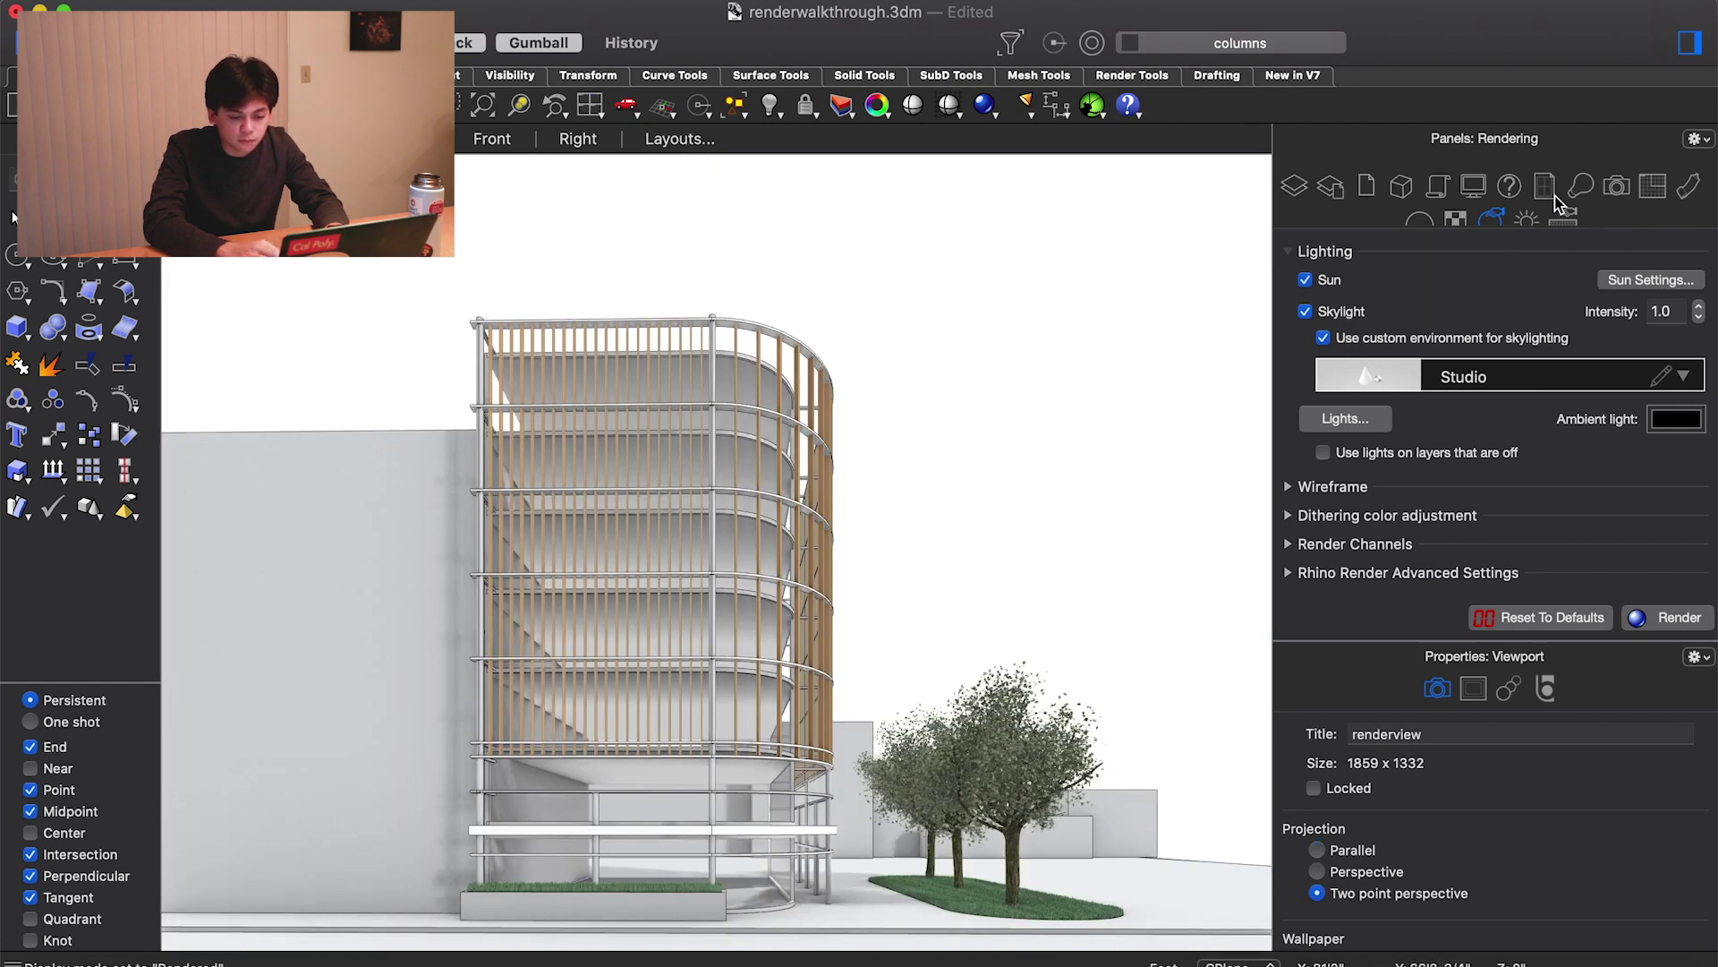
Restore the named view renderview and save the model file
click(1617, 188)
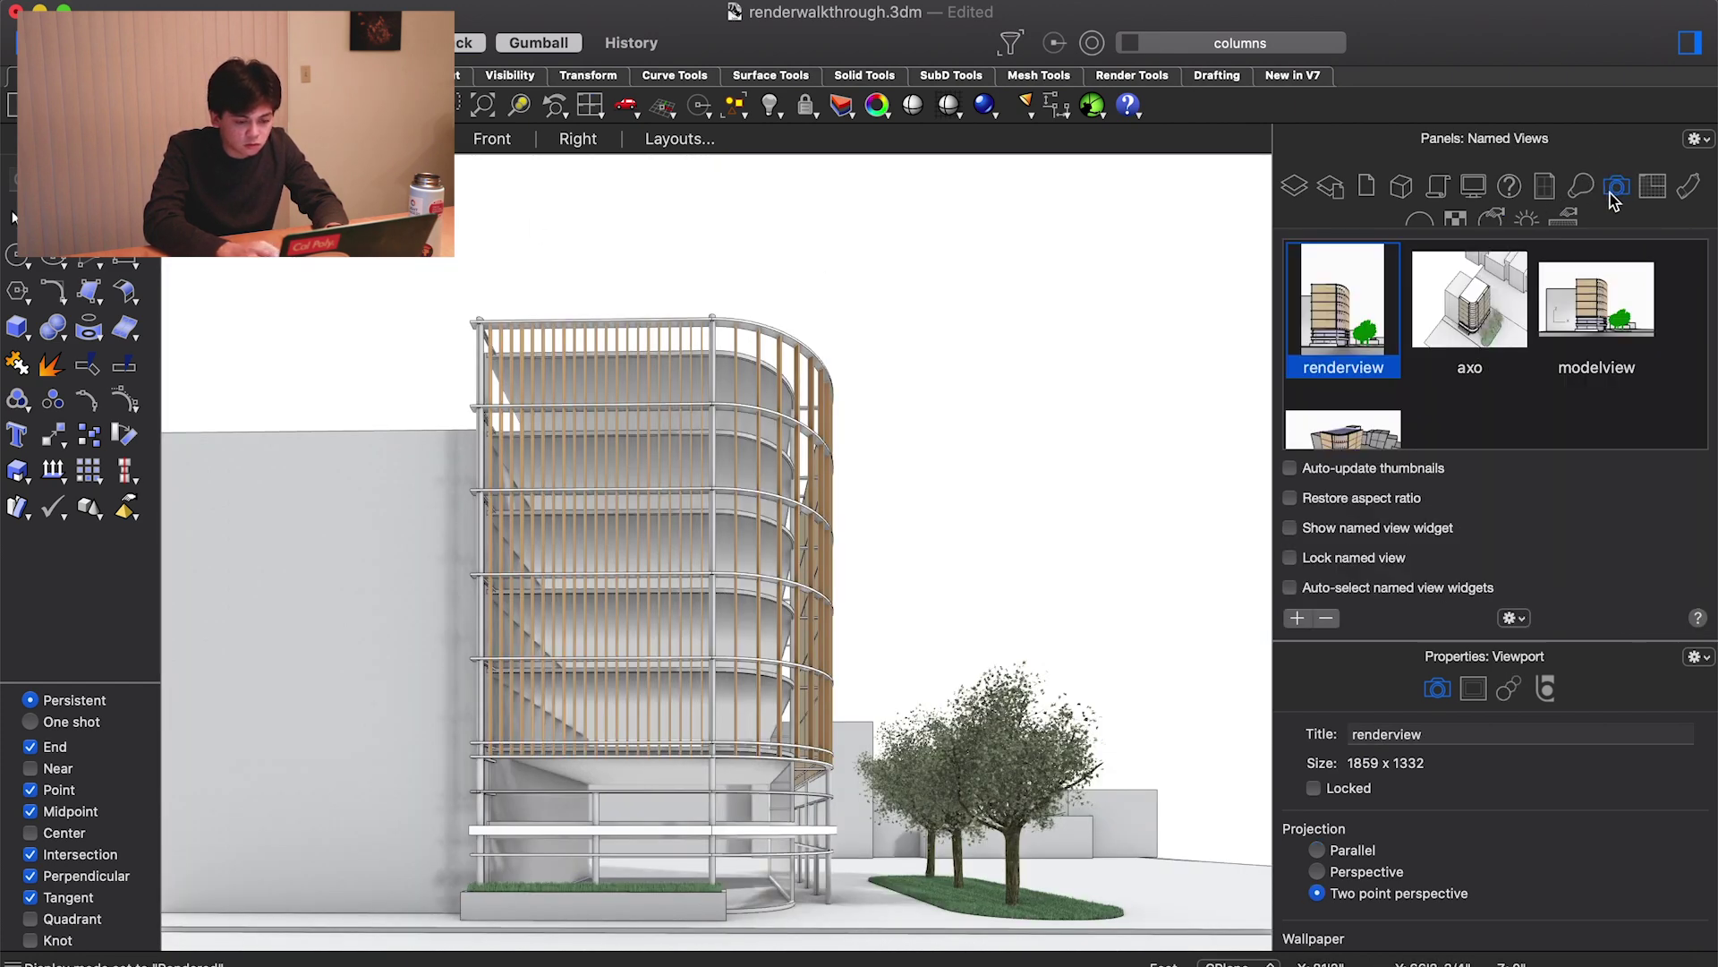
double_click(1370, 309)
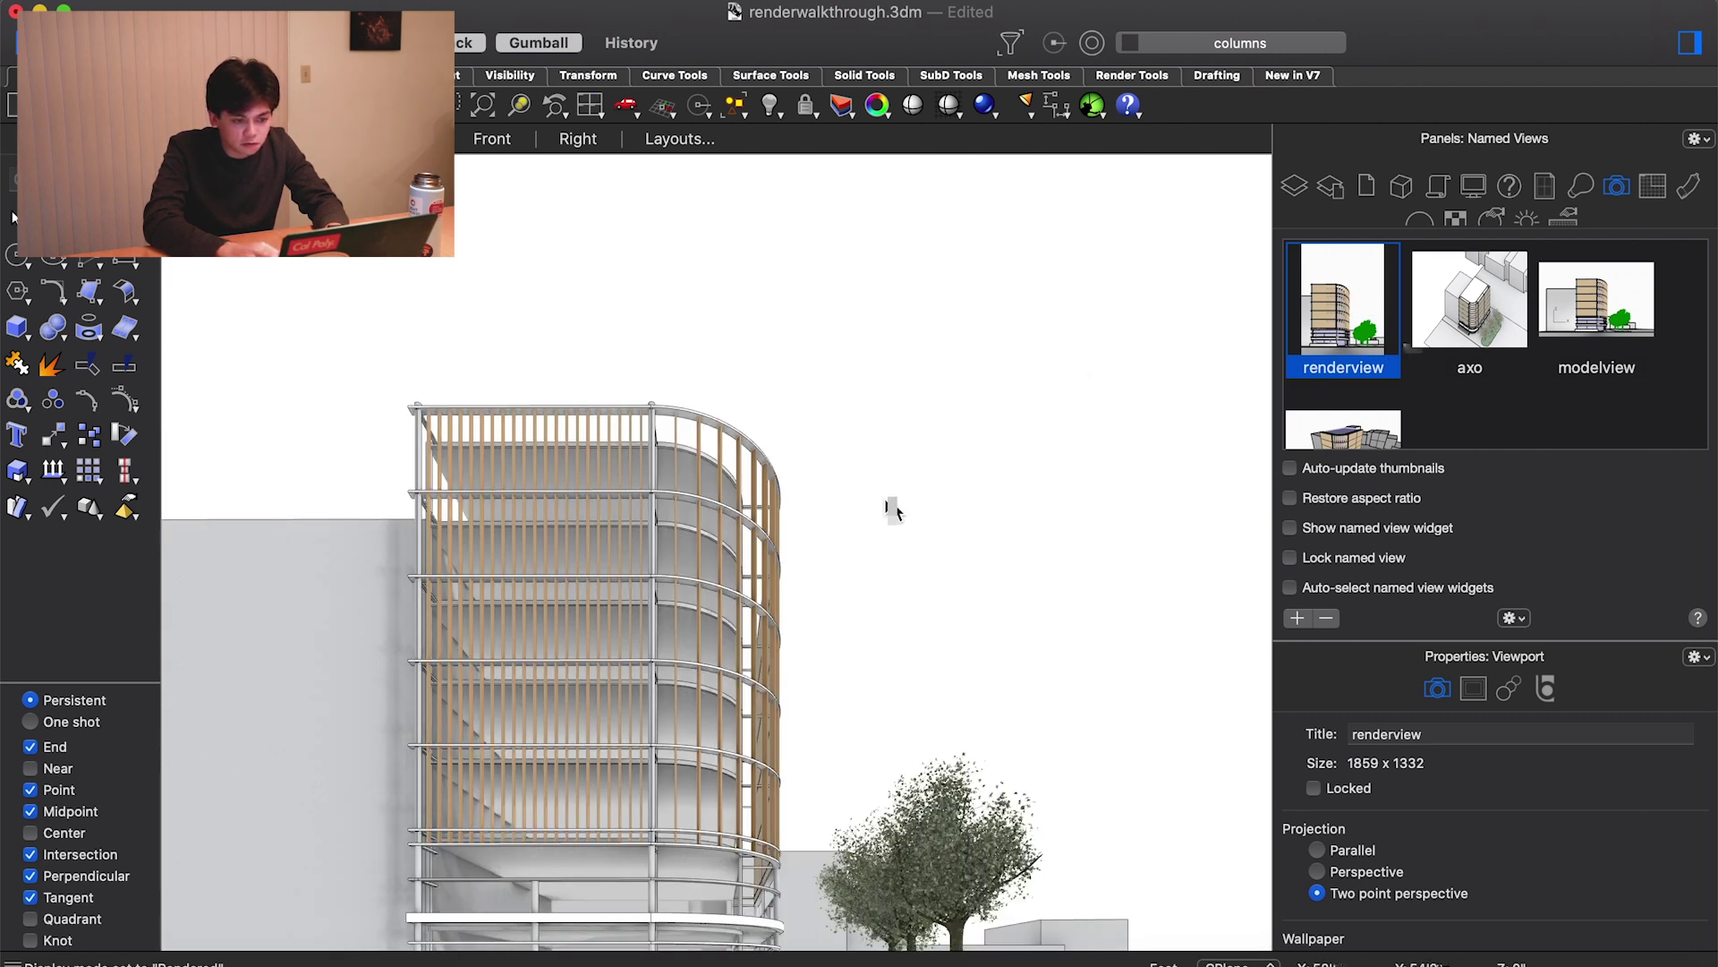
key(super+s)
Check the view, resolution and quality in the rendering settings, and render the named view renderview
click(1491, 217)
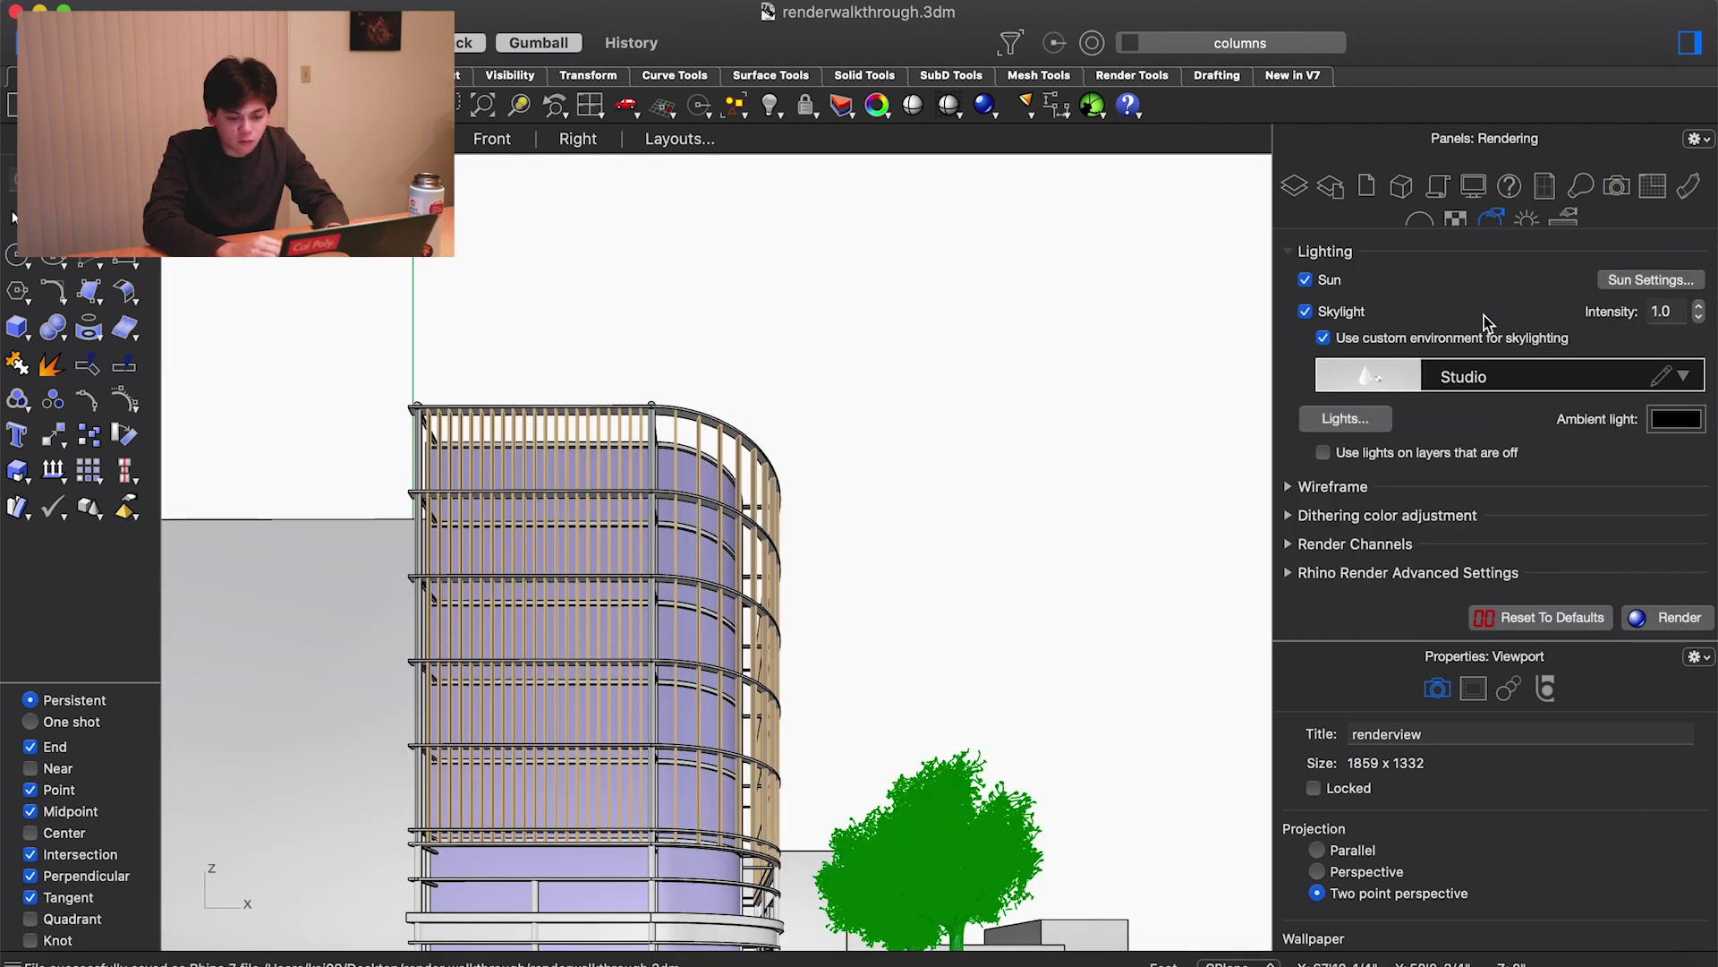
scroll(1425, 443, up, 5)
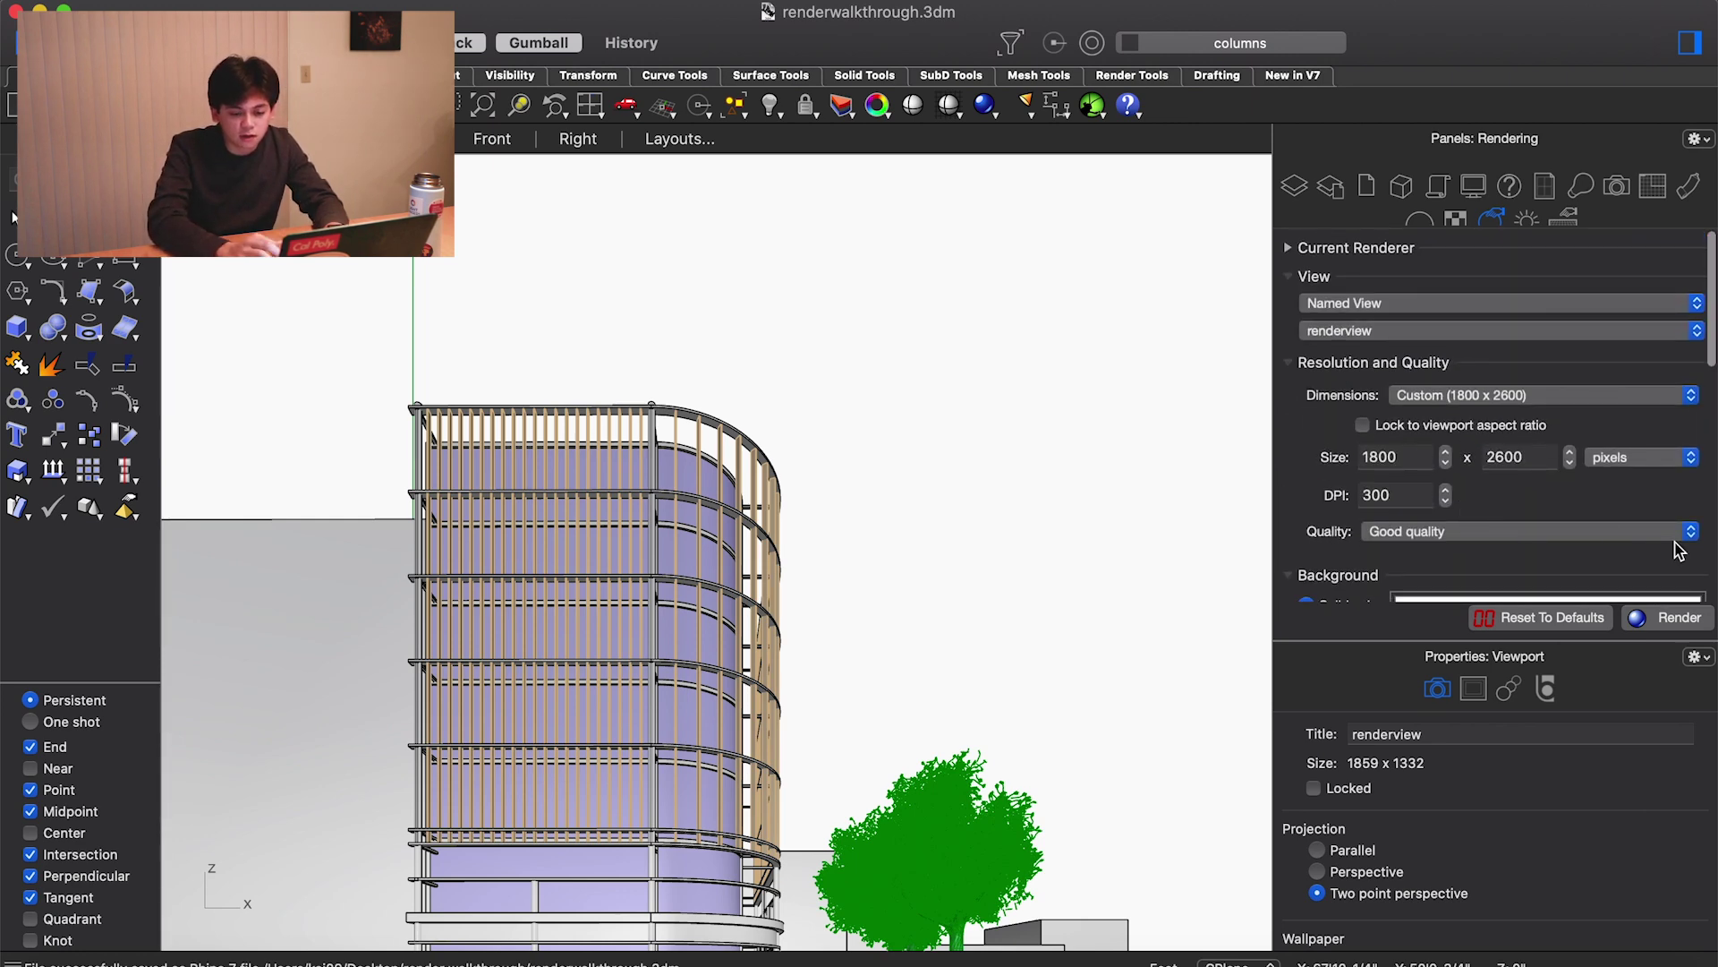
click(1673, 627)
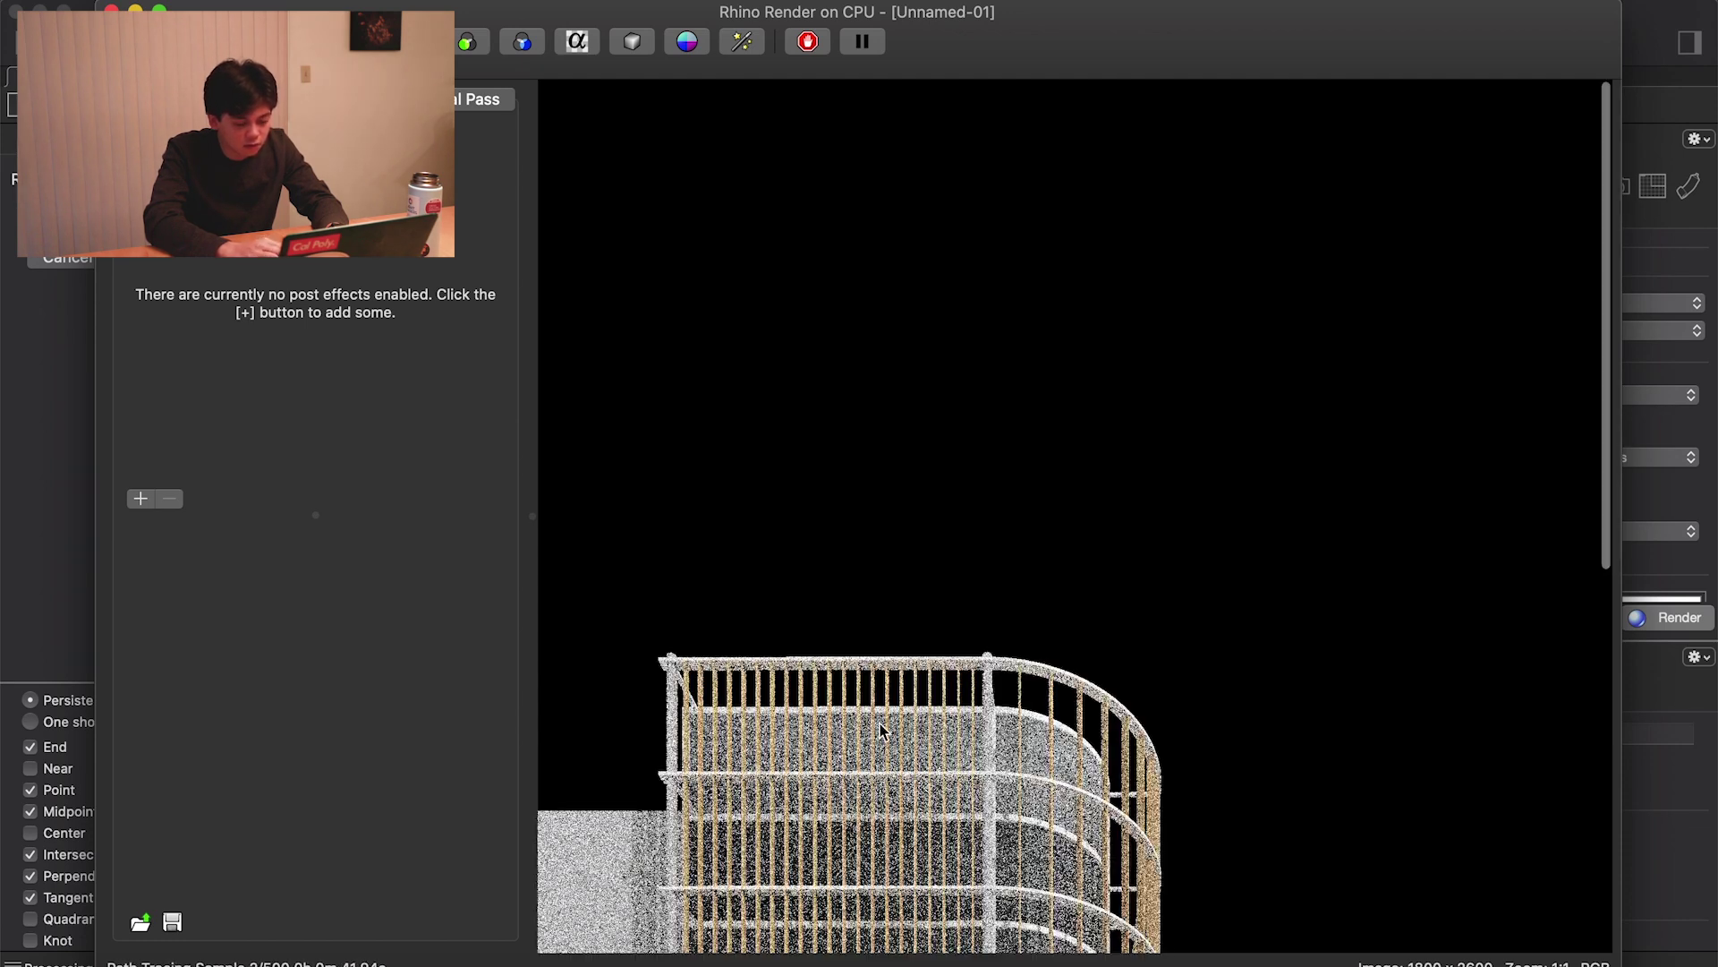
scroll(1167, 690, down, 2)
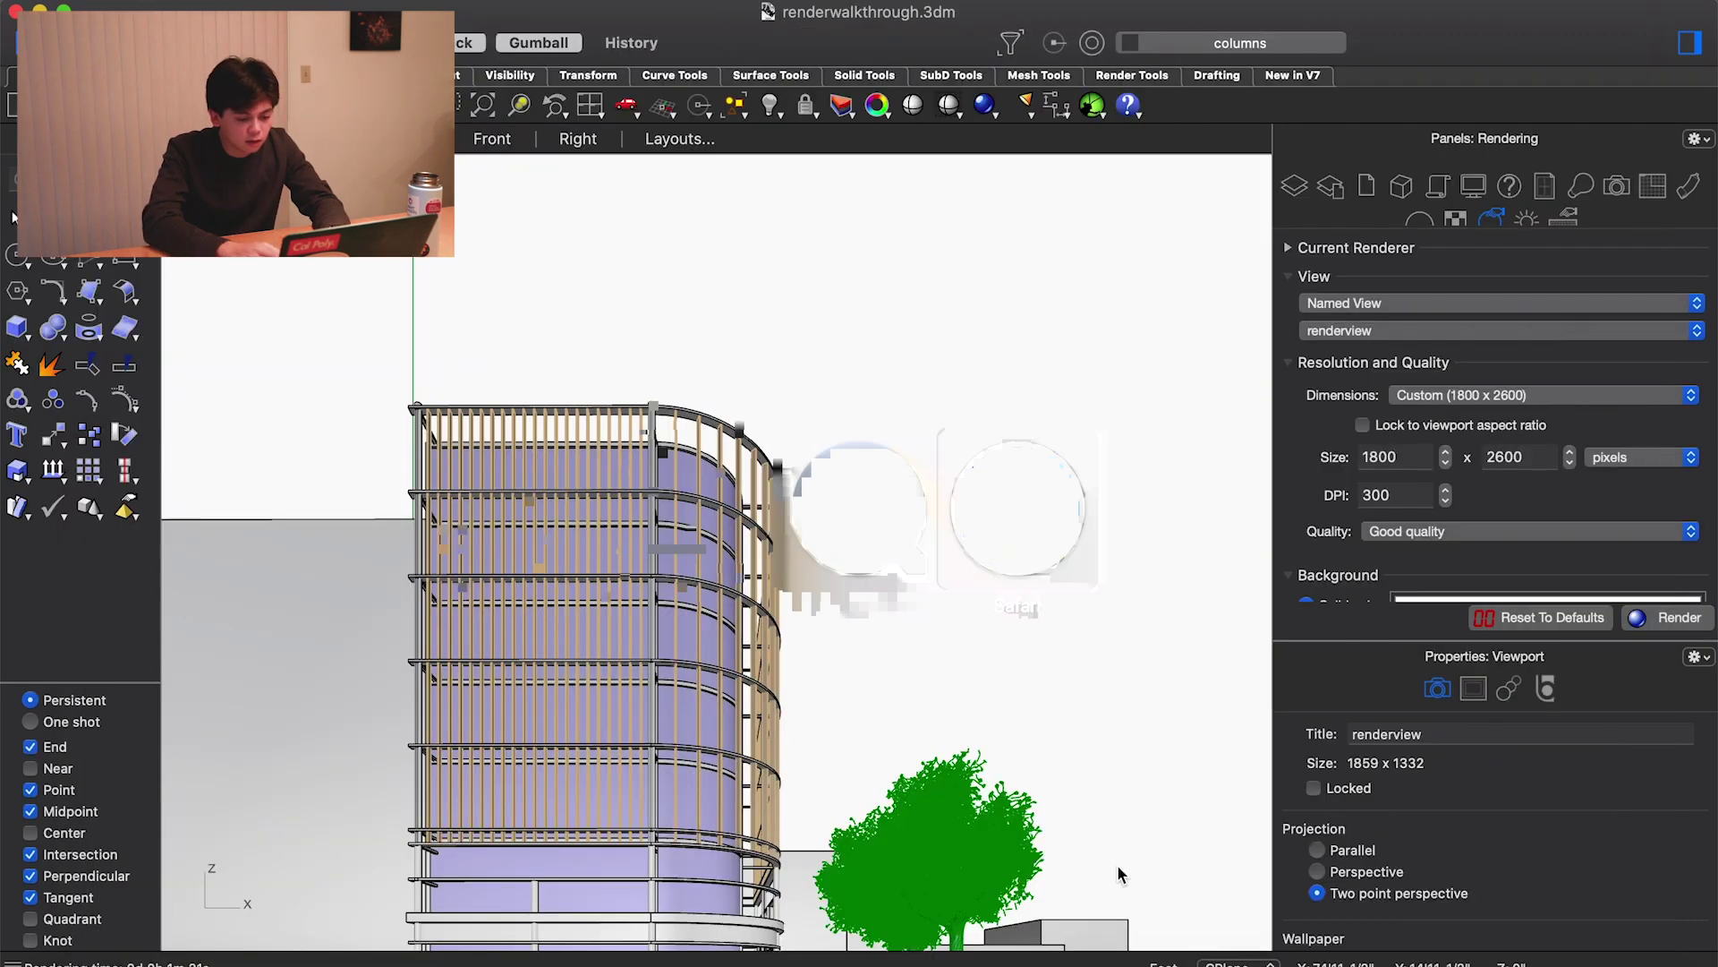
Switch to Photoshop and view the rendered building image with its transparent sky
key(super+Tab)
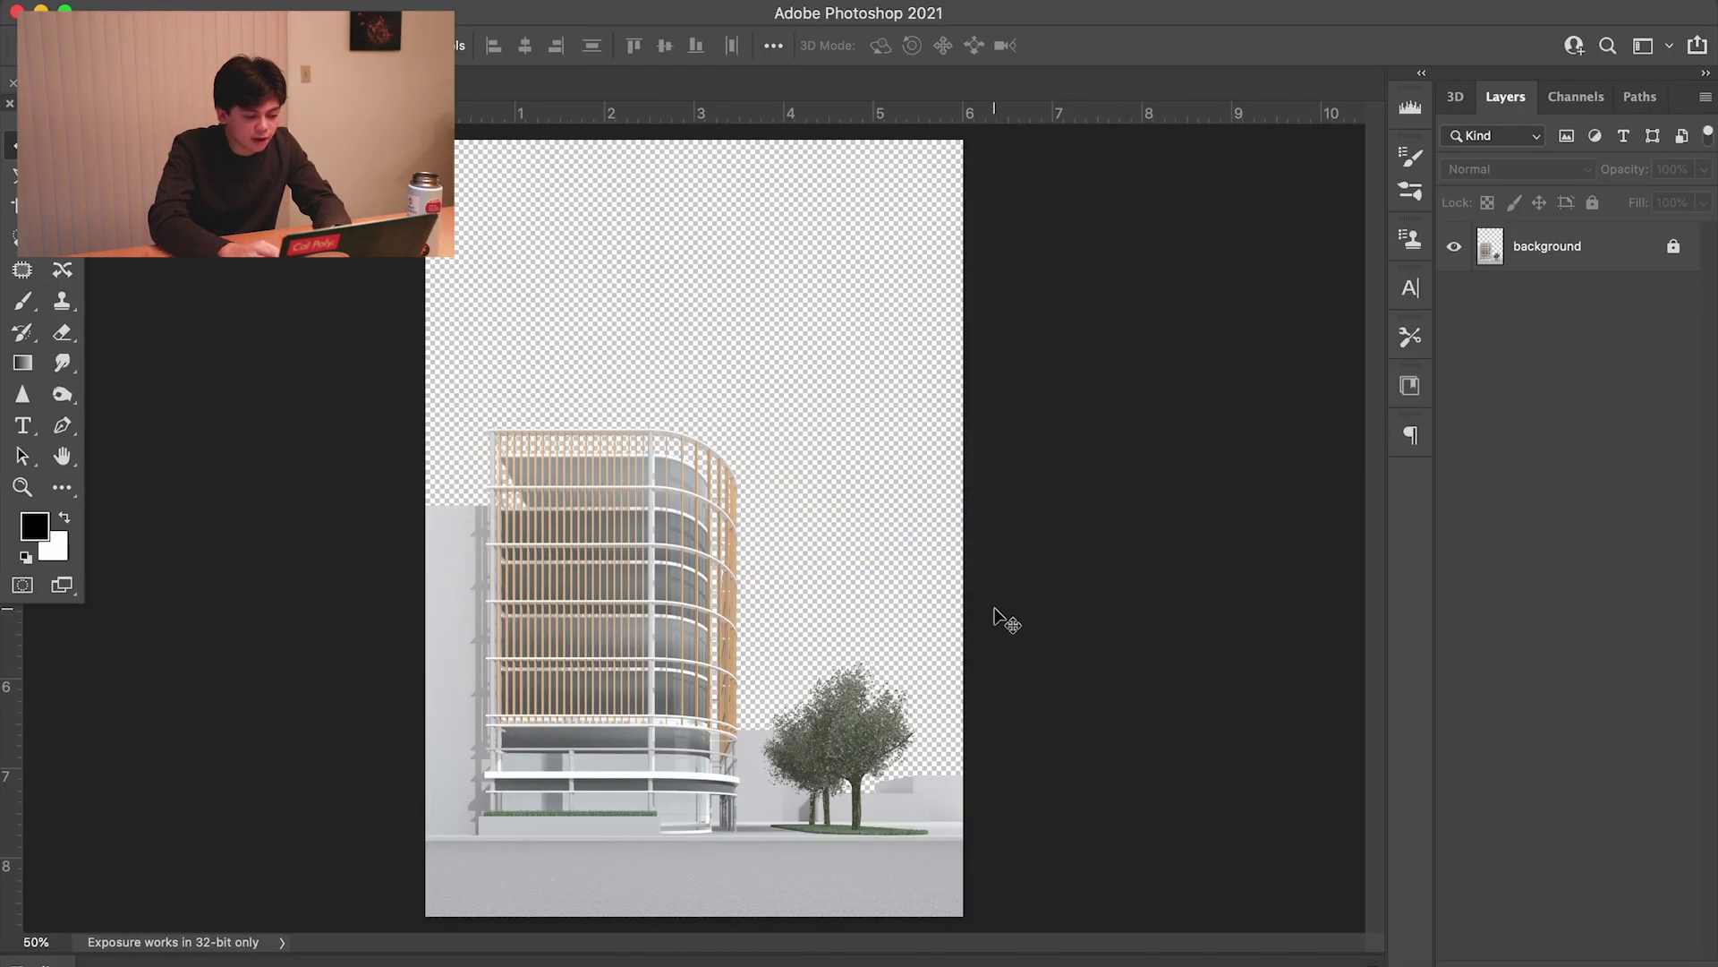
scroll(995, 612, up, 2)
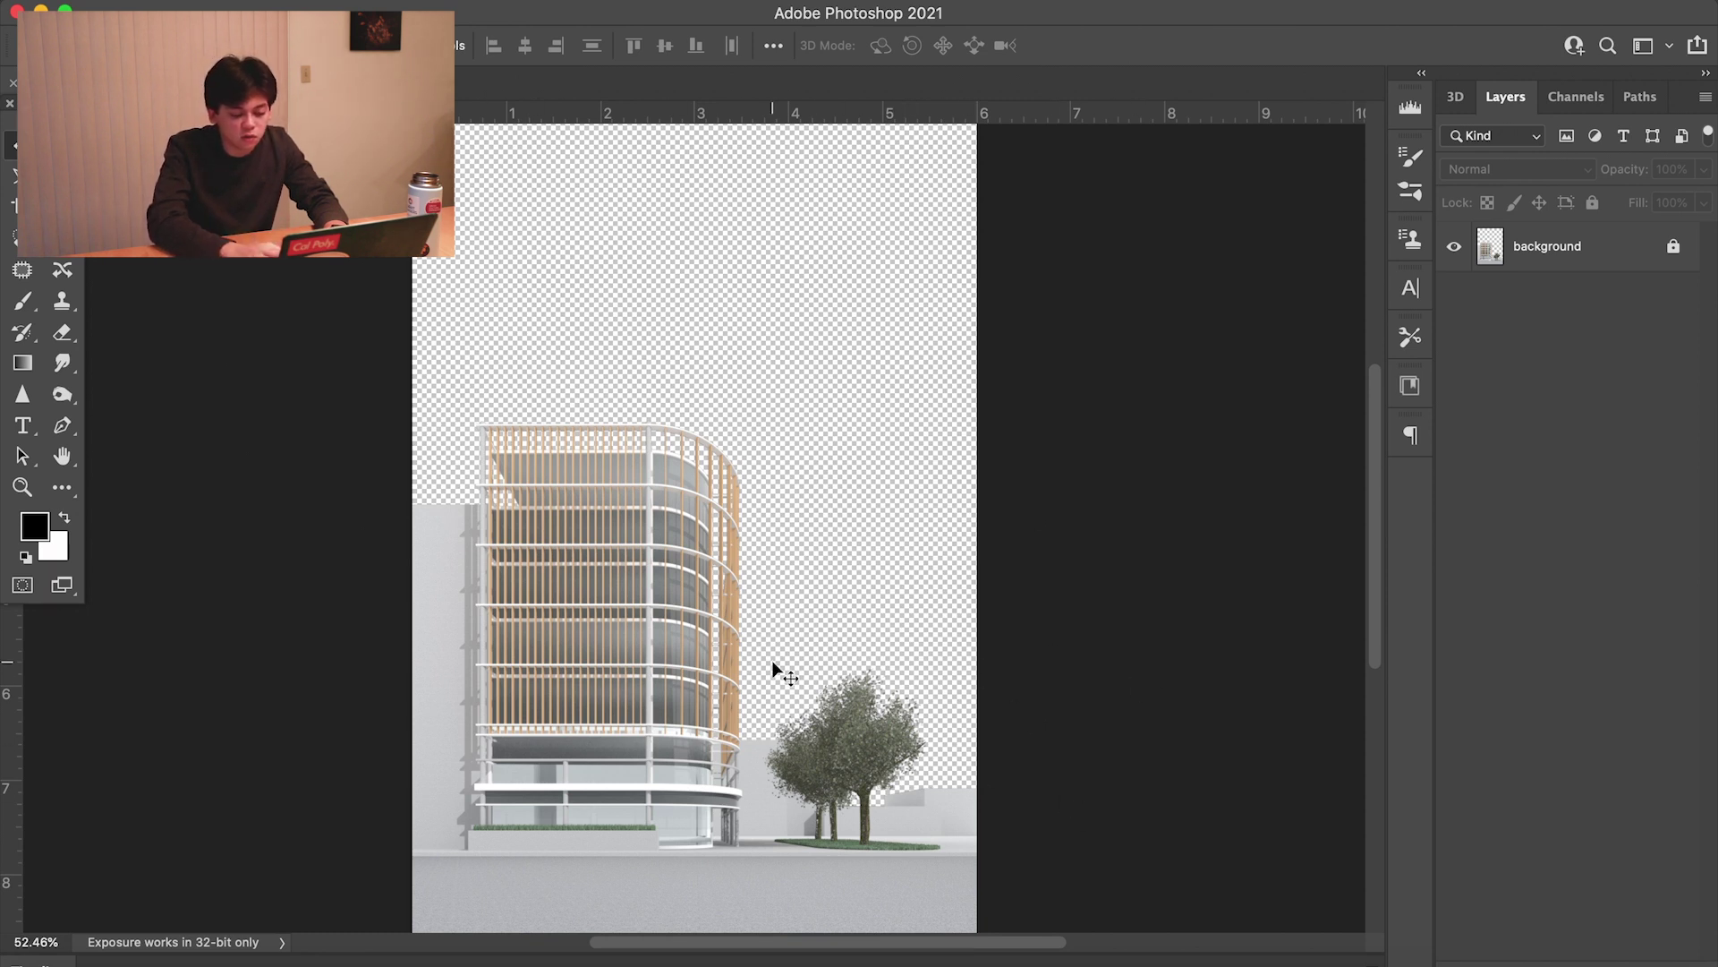
Switch to the Safari browser and search Unsplash for "blue sky"
key(super+Tab)
key(super+Tab)
key(super+Tab)
key(super+Tab)
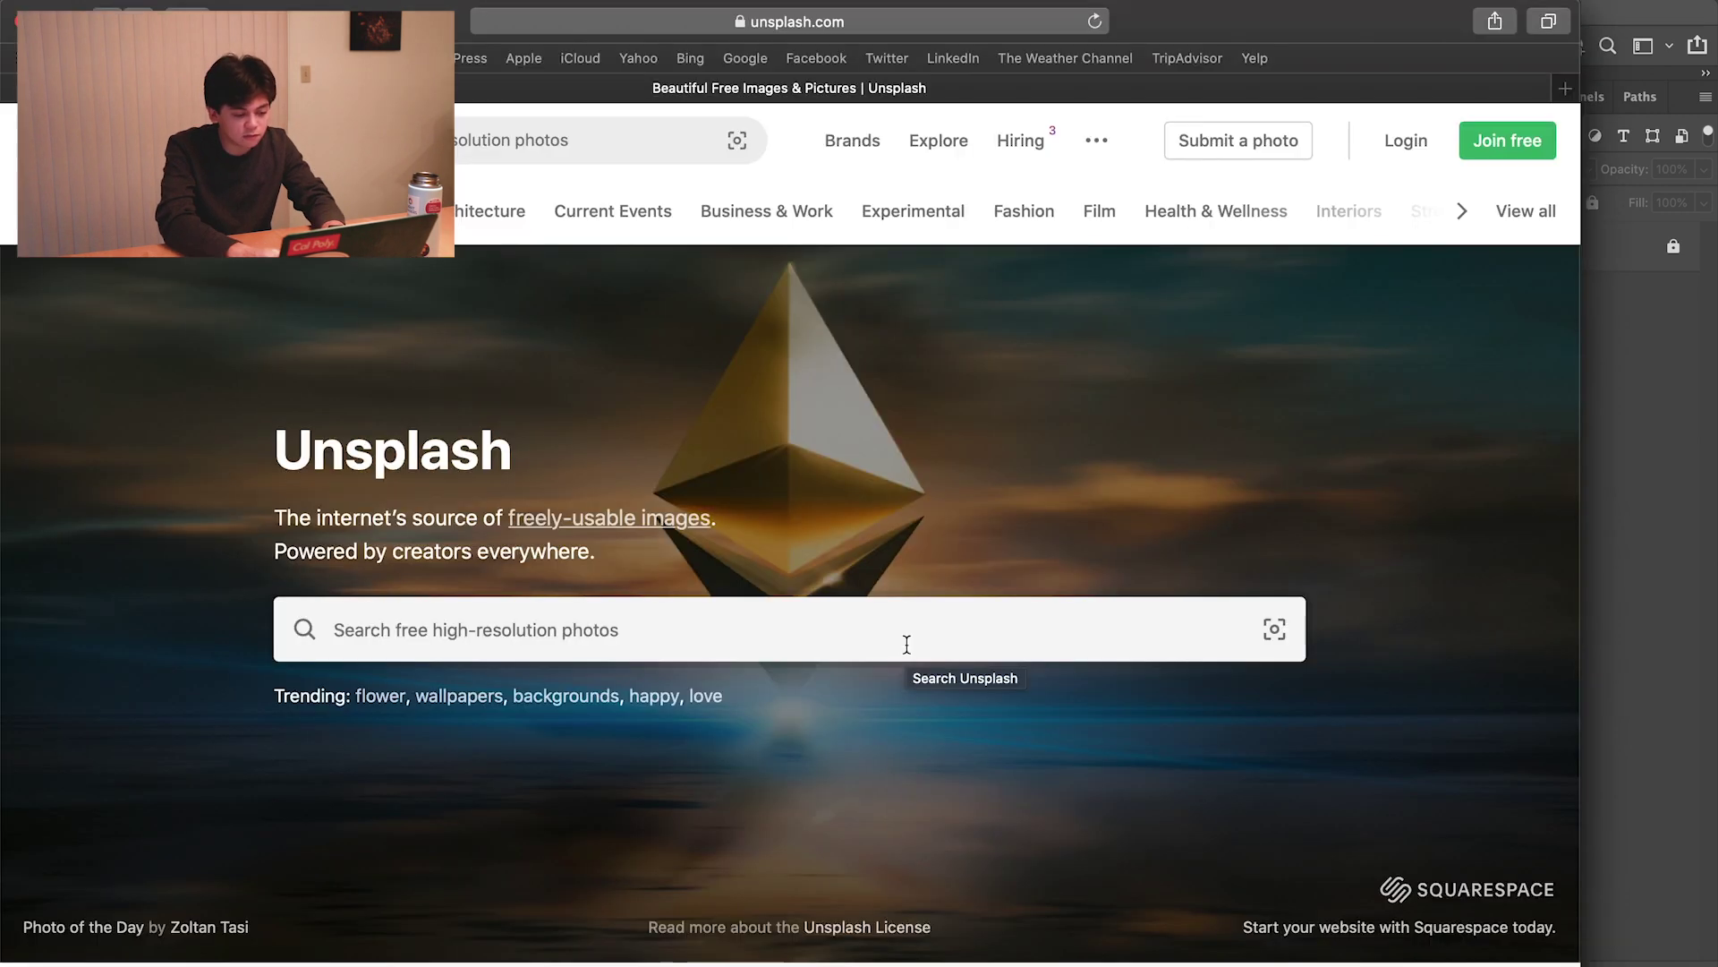
click(906, 644)
text(blue sky)
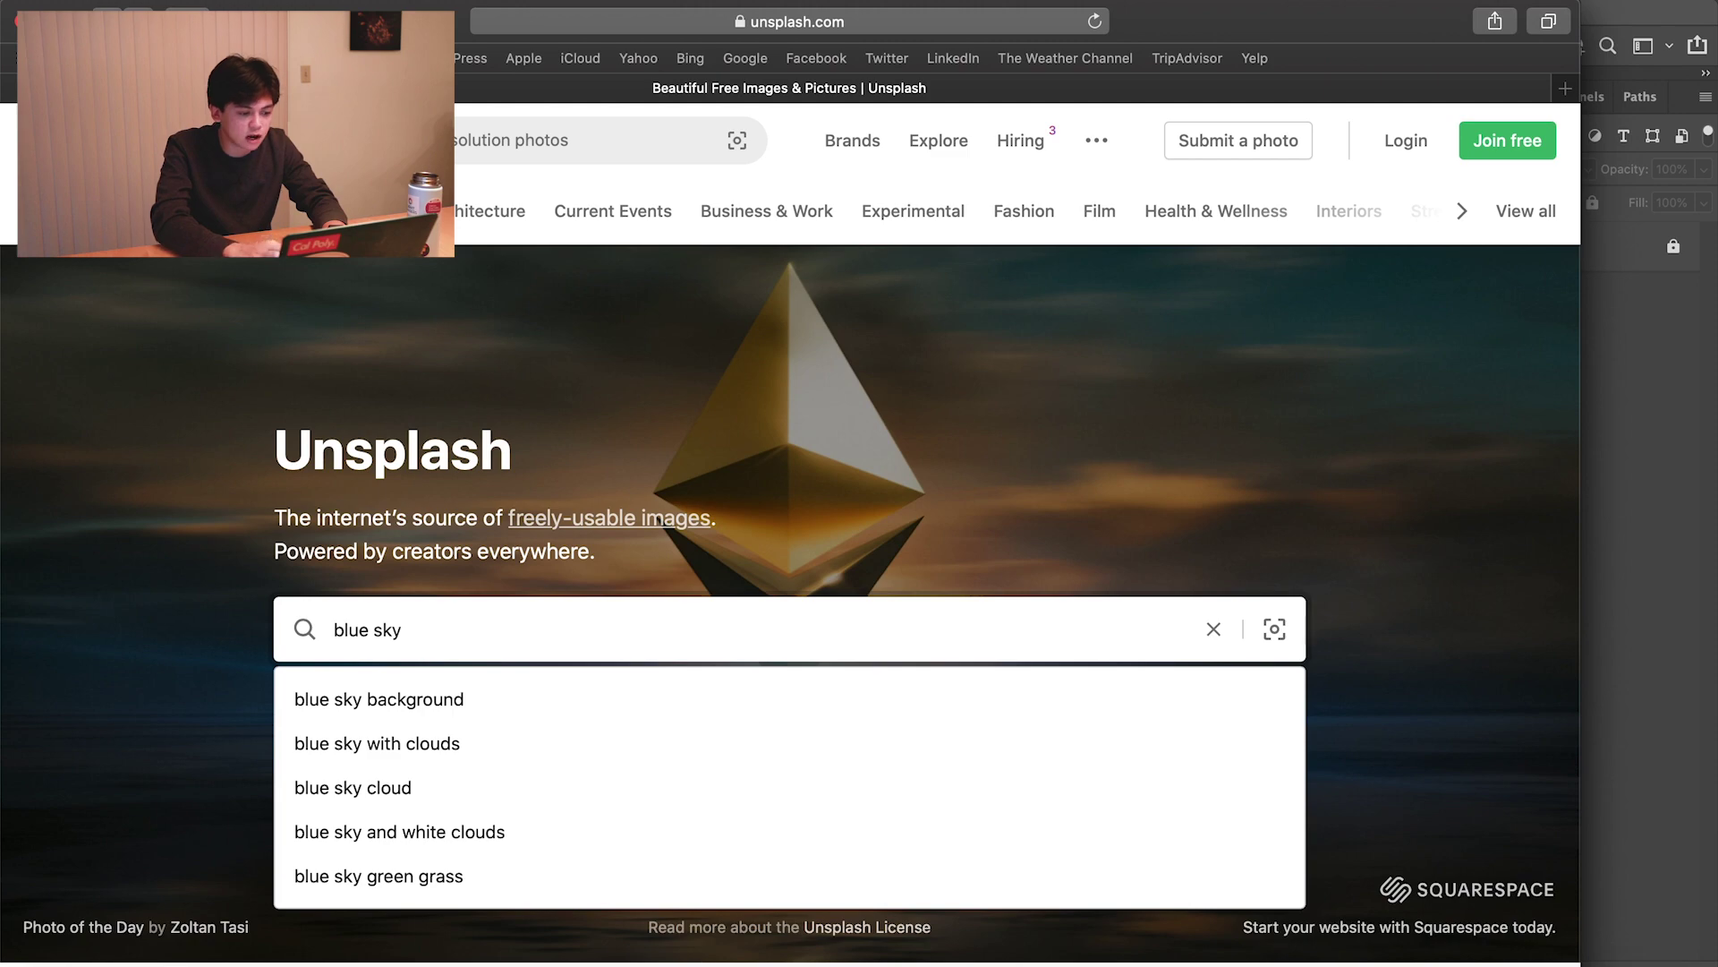
key(Return)
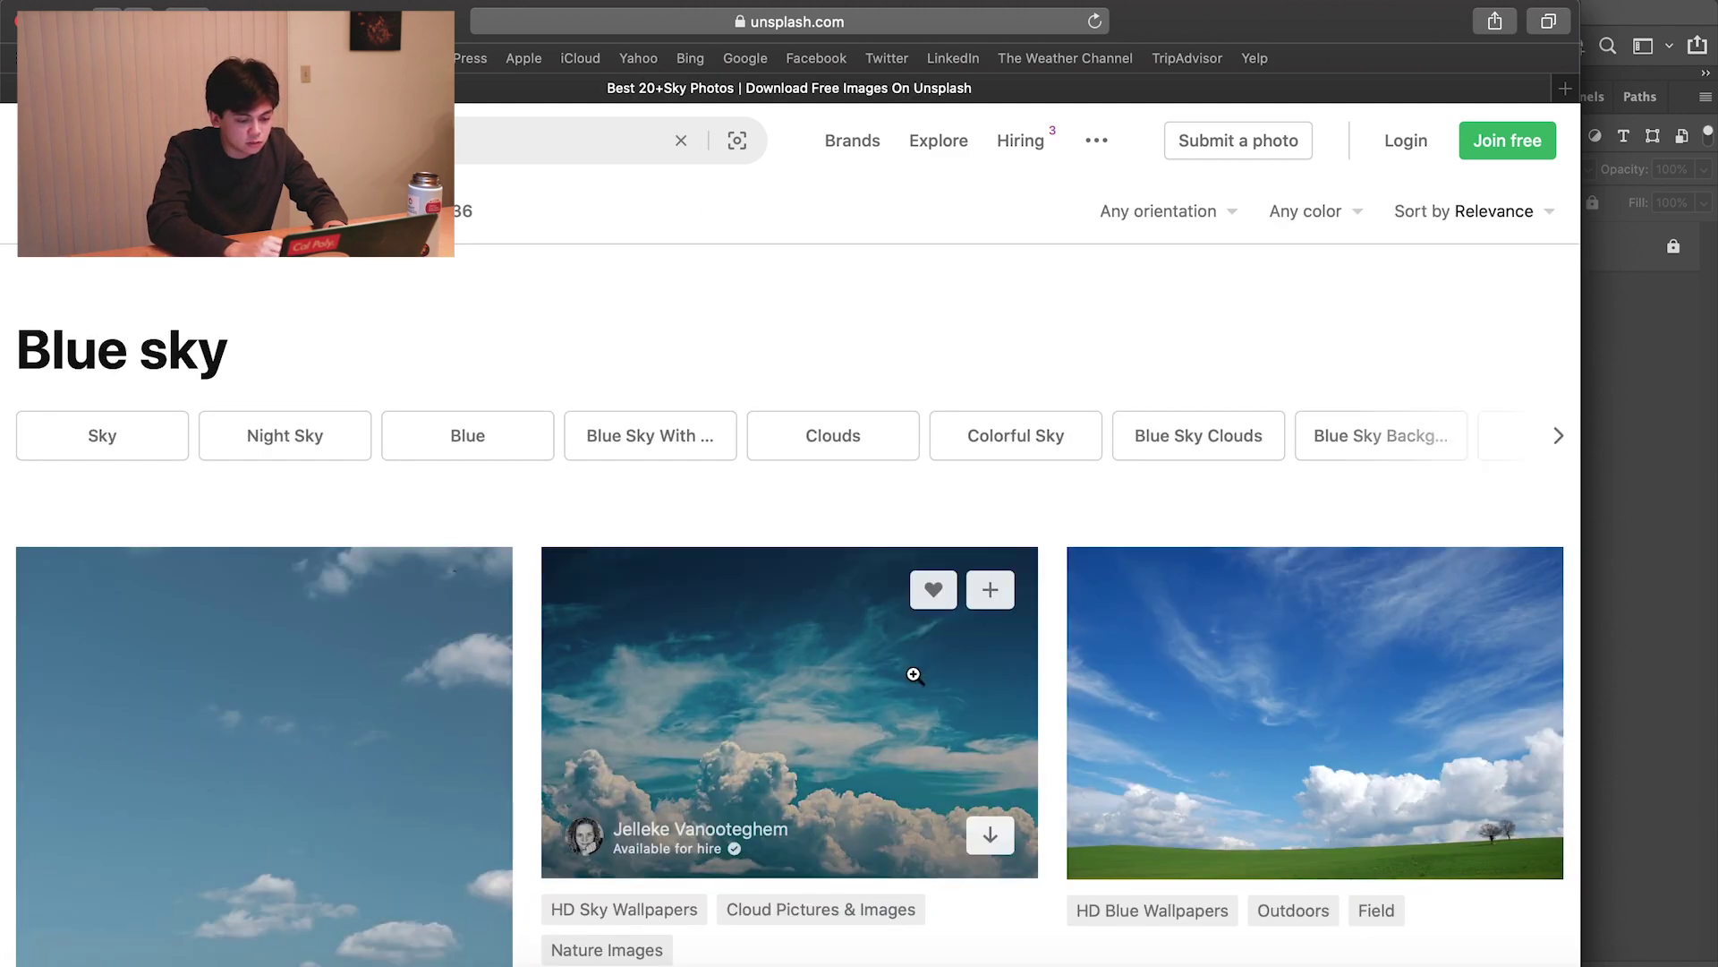
Browse the sky photos and download the portrait one showing streaky clouds over an autumn forest
scroll(915, 675, down, 10)
scroll(917, 676, down, 10)
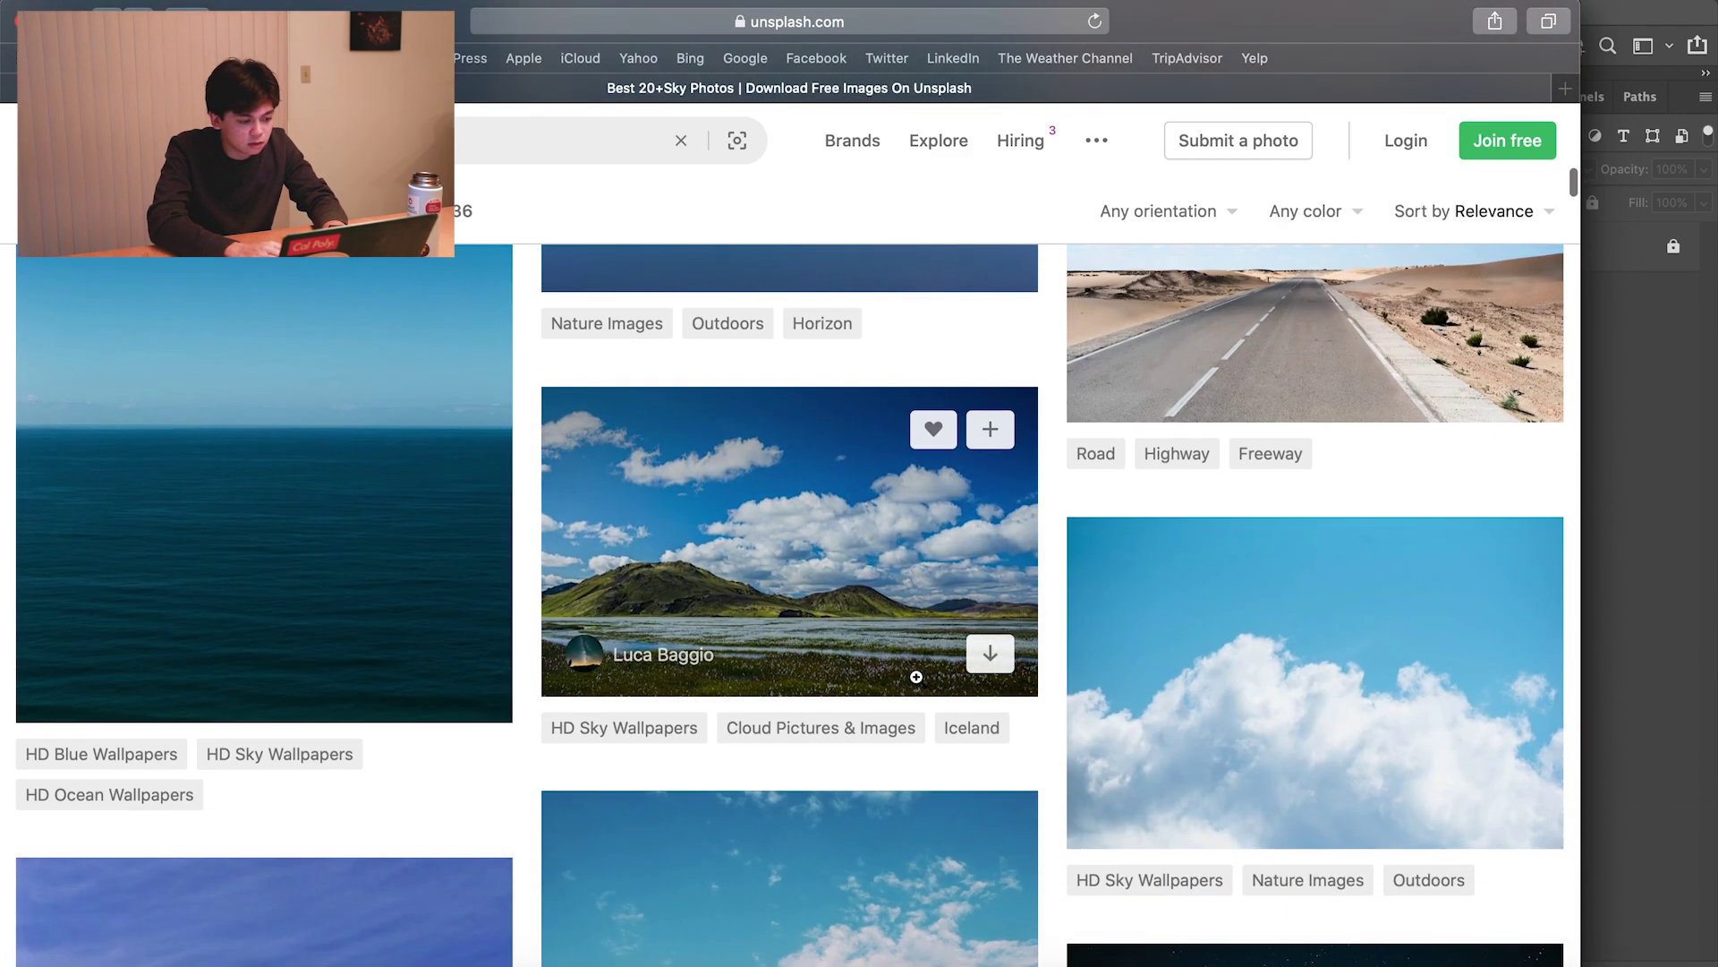
scroll(916, 676, down, 3)
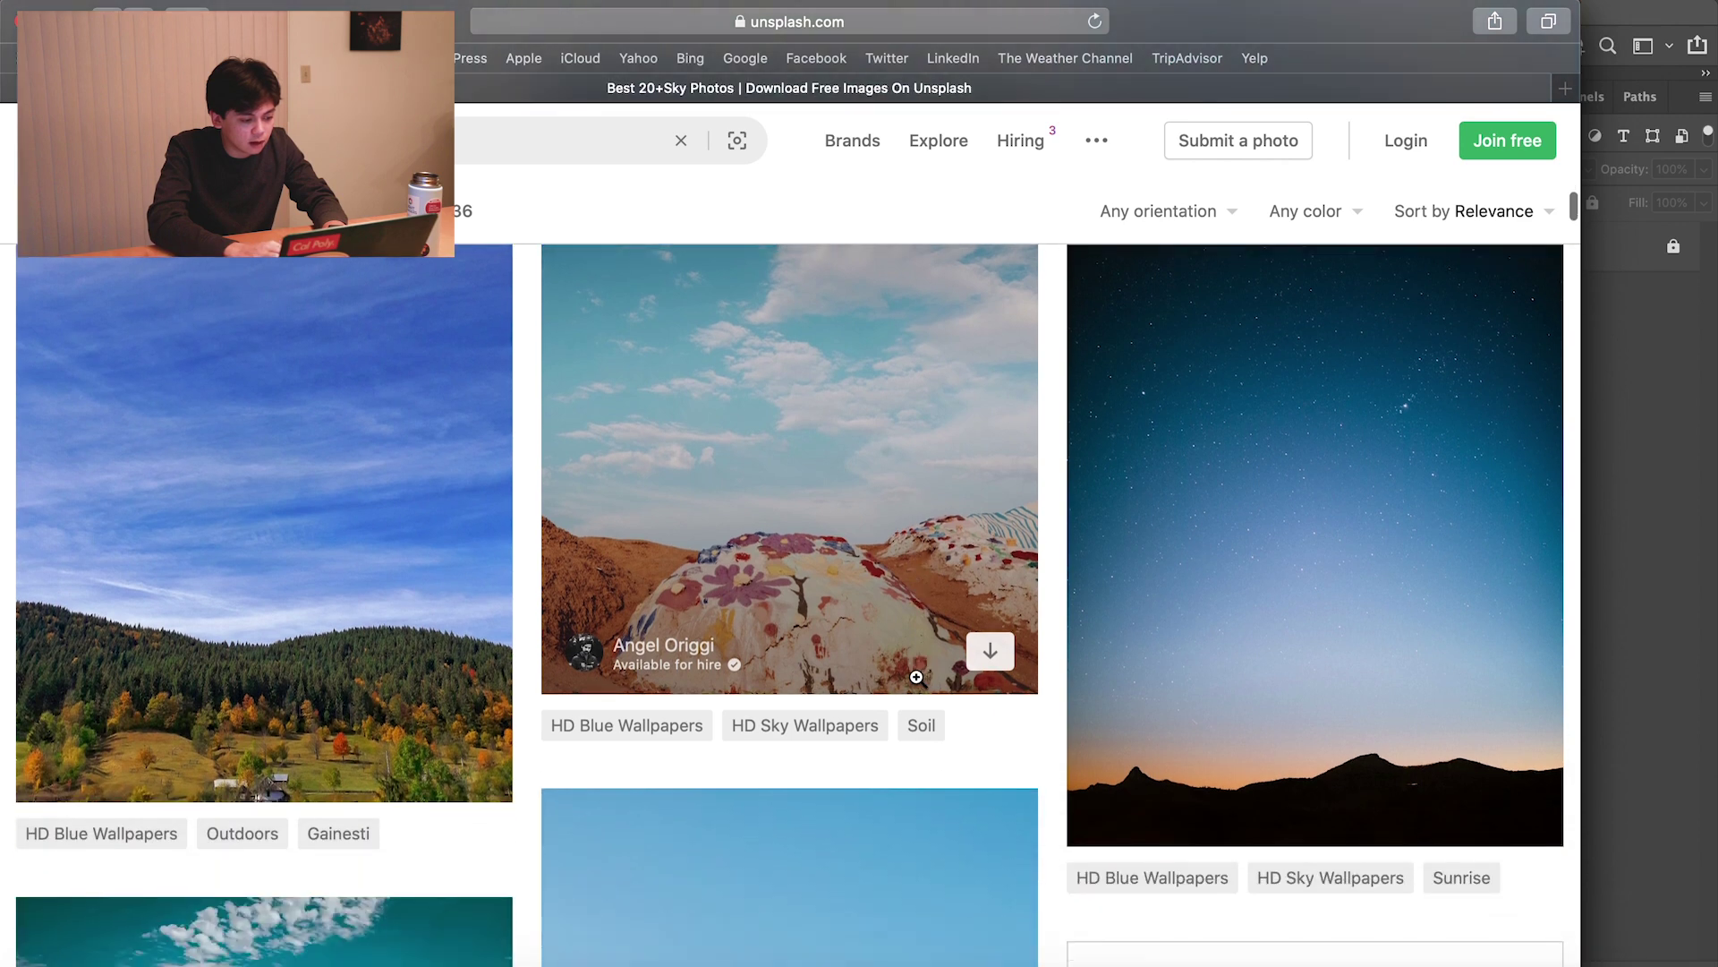
scroll(476, 665, up, 2)
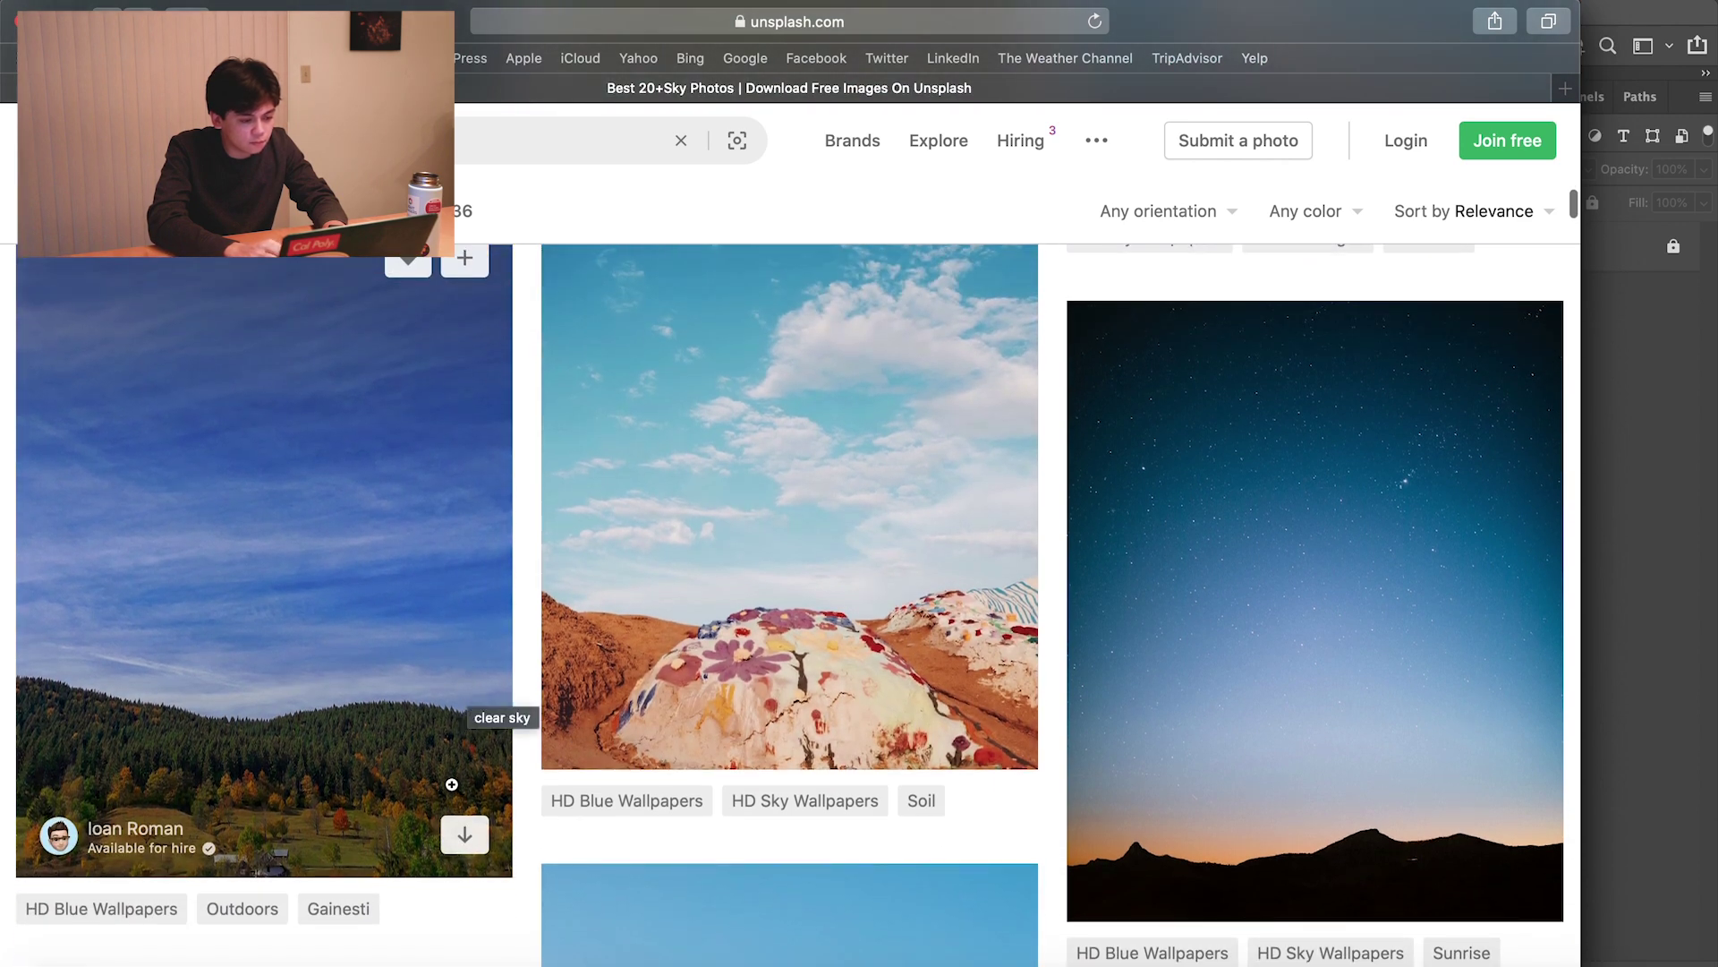
click(464, 834)
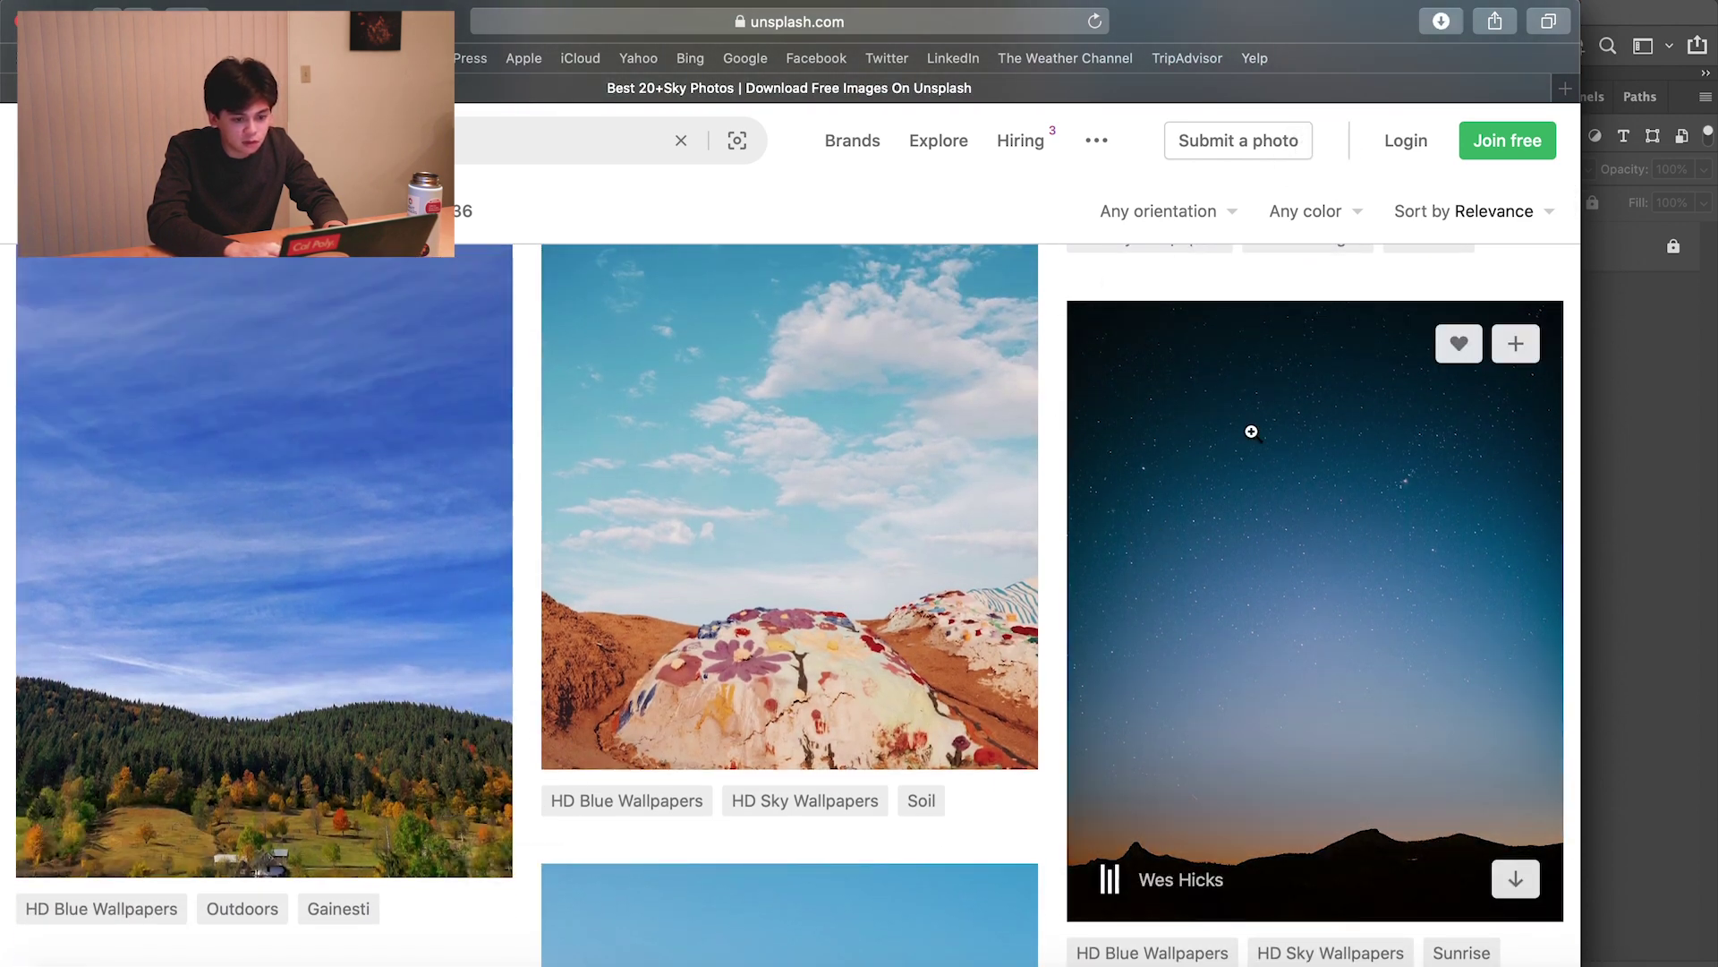
Place the downloaded sky photo into the Photoshop render document and move its layer beneath the background layer
click(1440, 24)
drag(1347, 138, 782, 432)
key(Return)
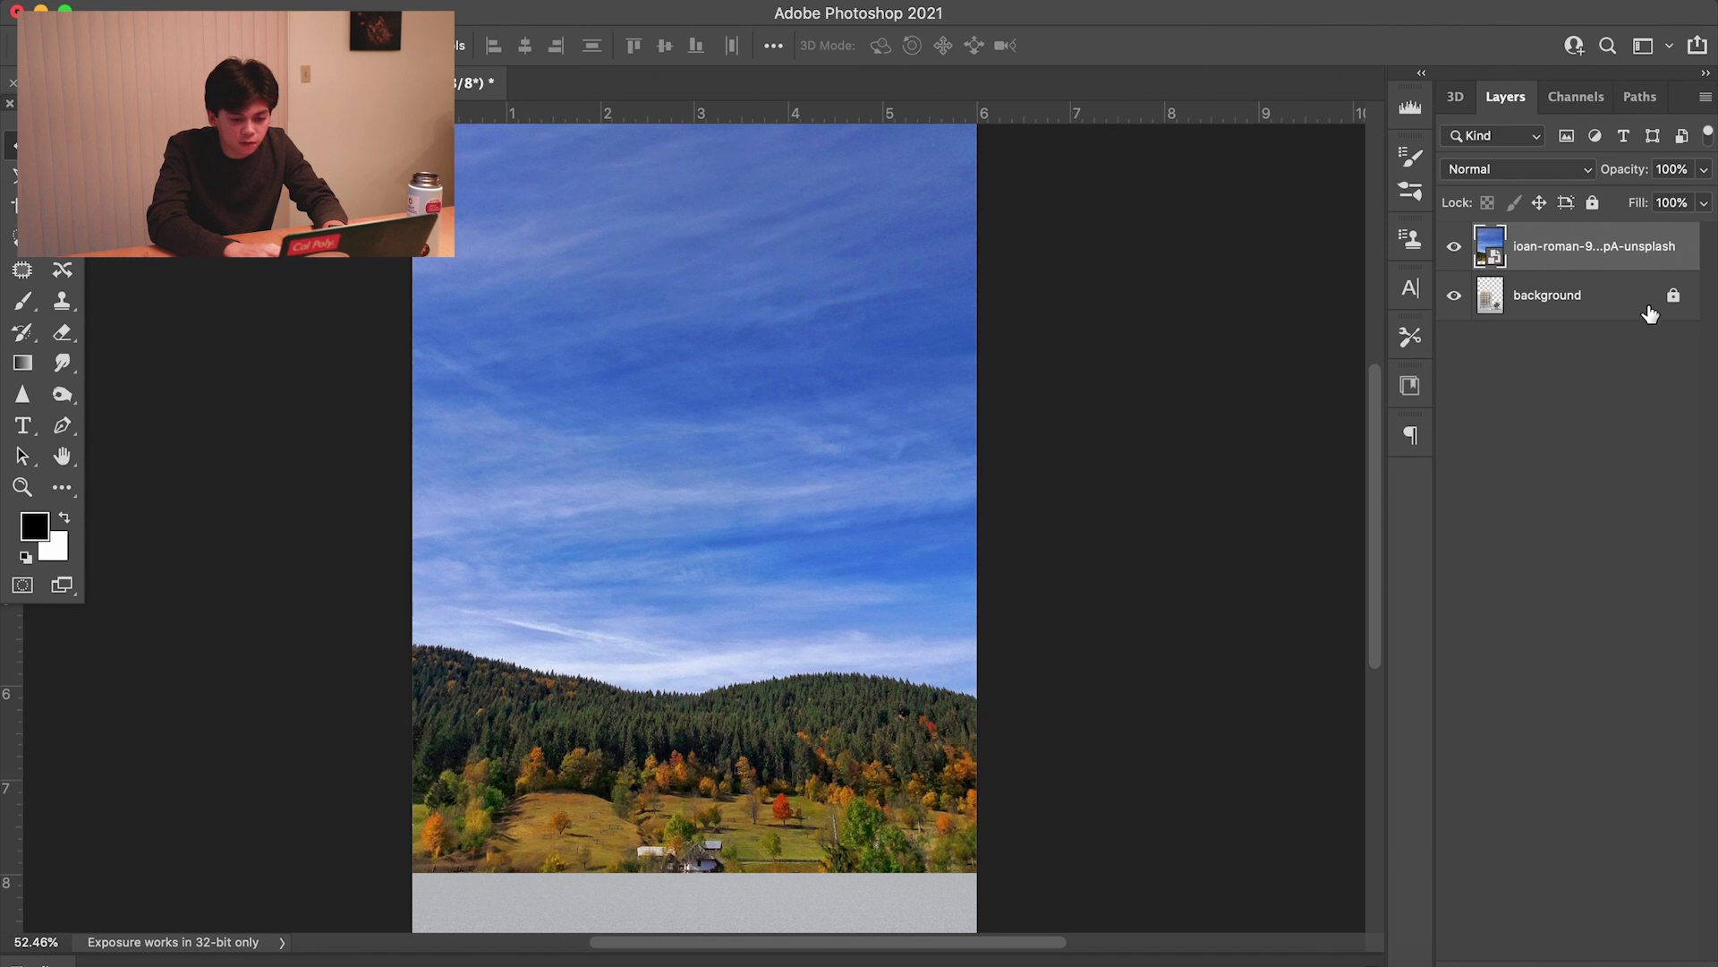
drag(1507, 251, 1489, 328)
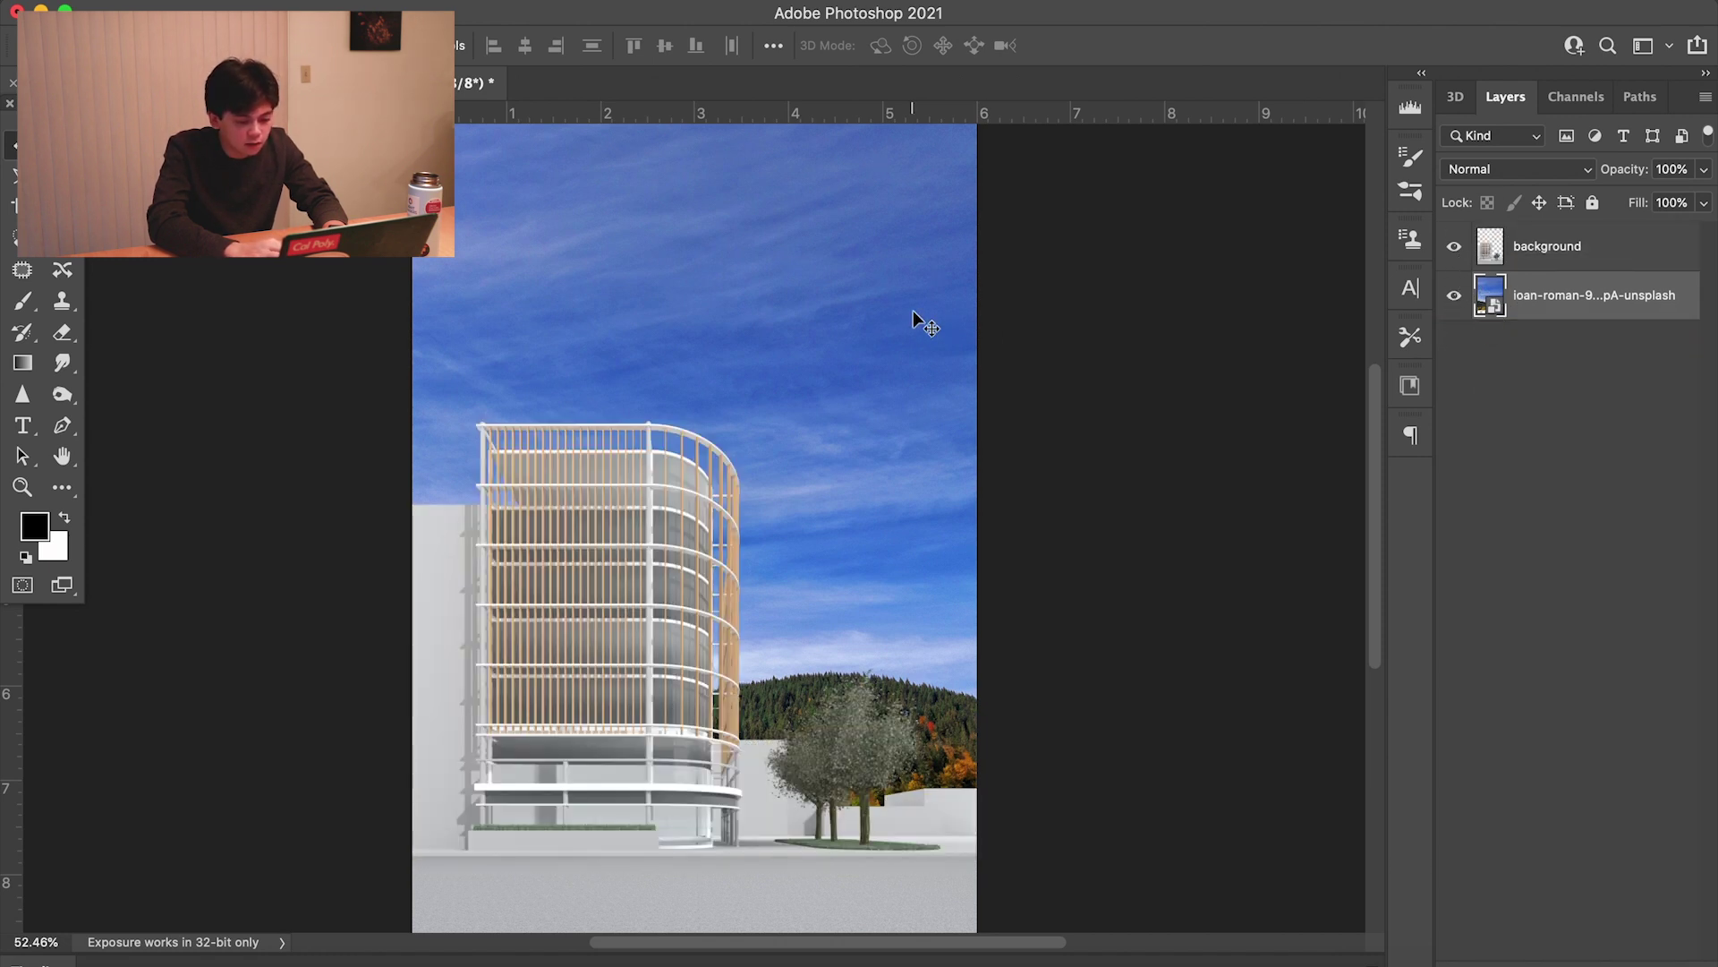
Enlarge the sky photo downward past the canvas's lower edge with Free Transform to hide its hills behind the rendered scene
alt+scroll(593, 739, down, 1)
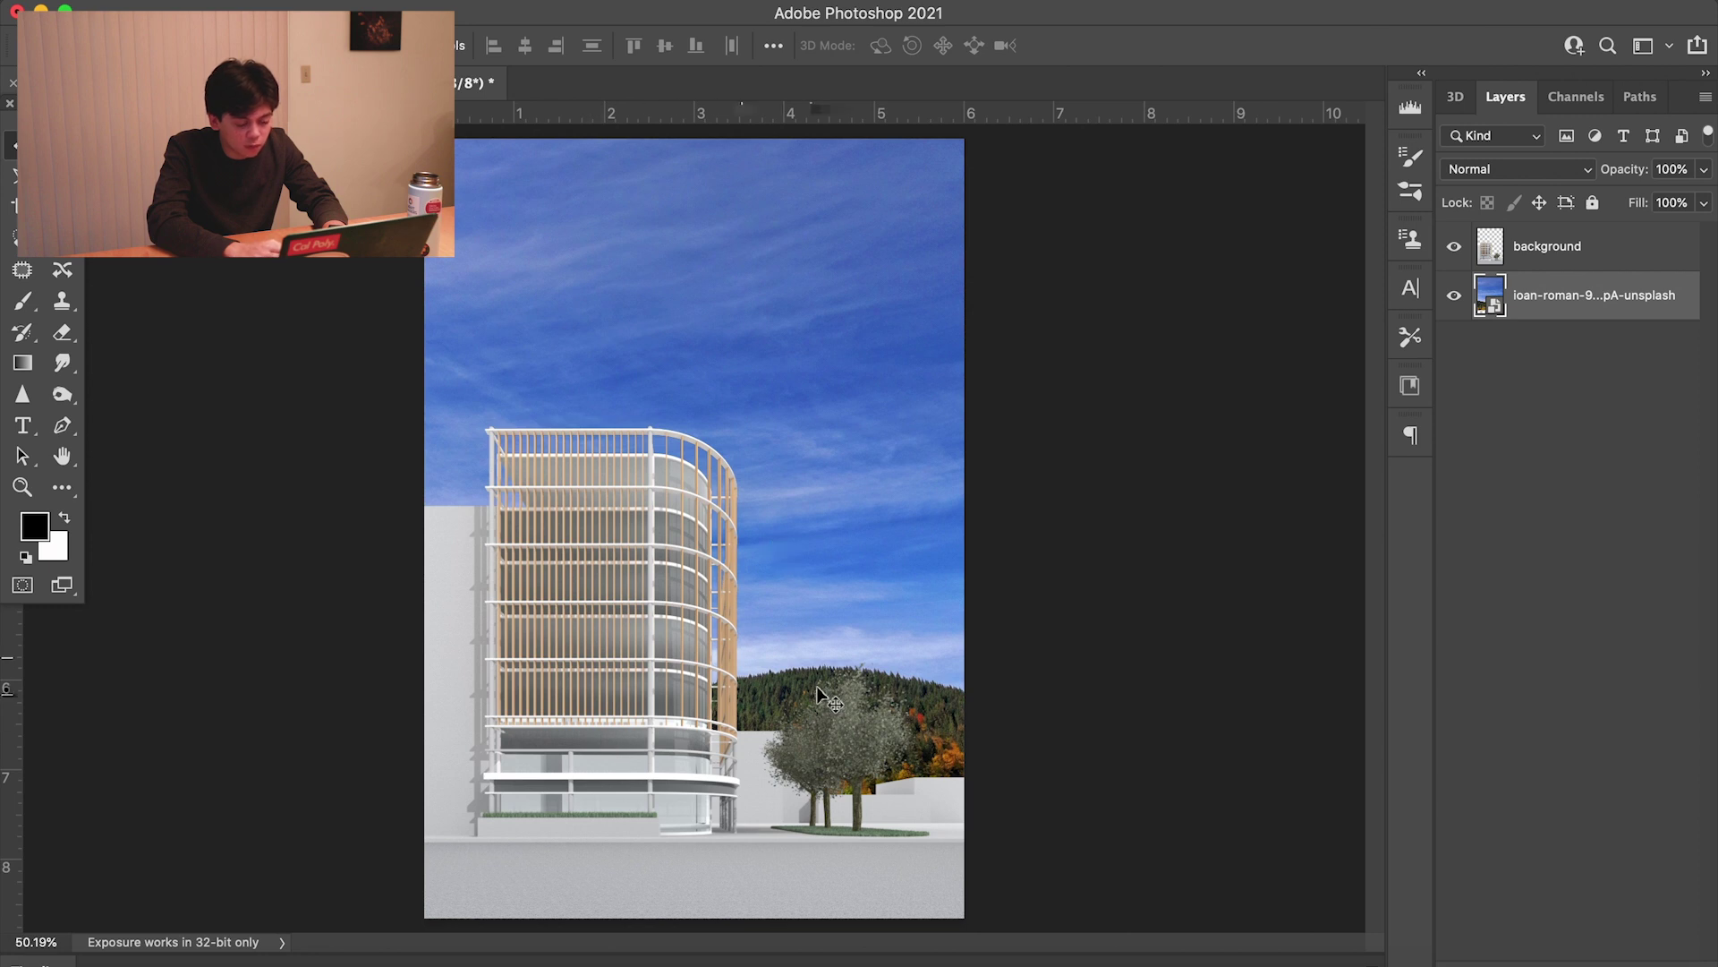
alt+scroll(815, 636, down, 1)
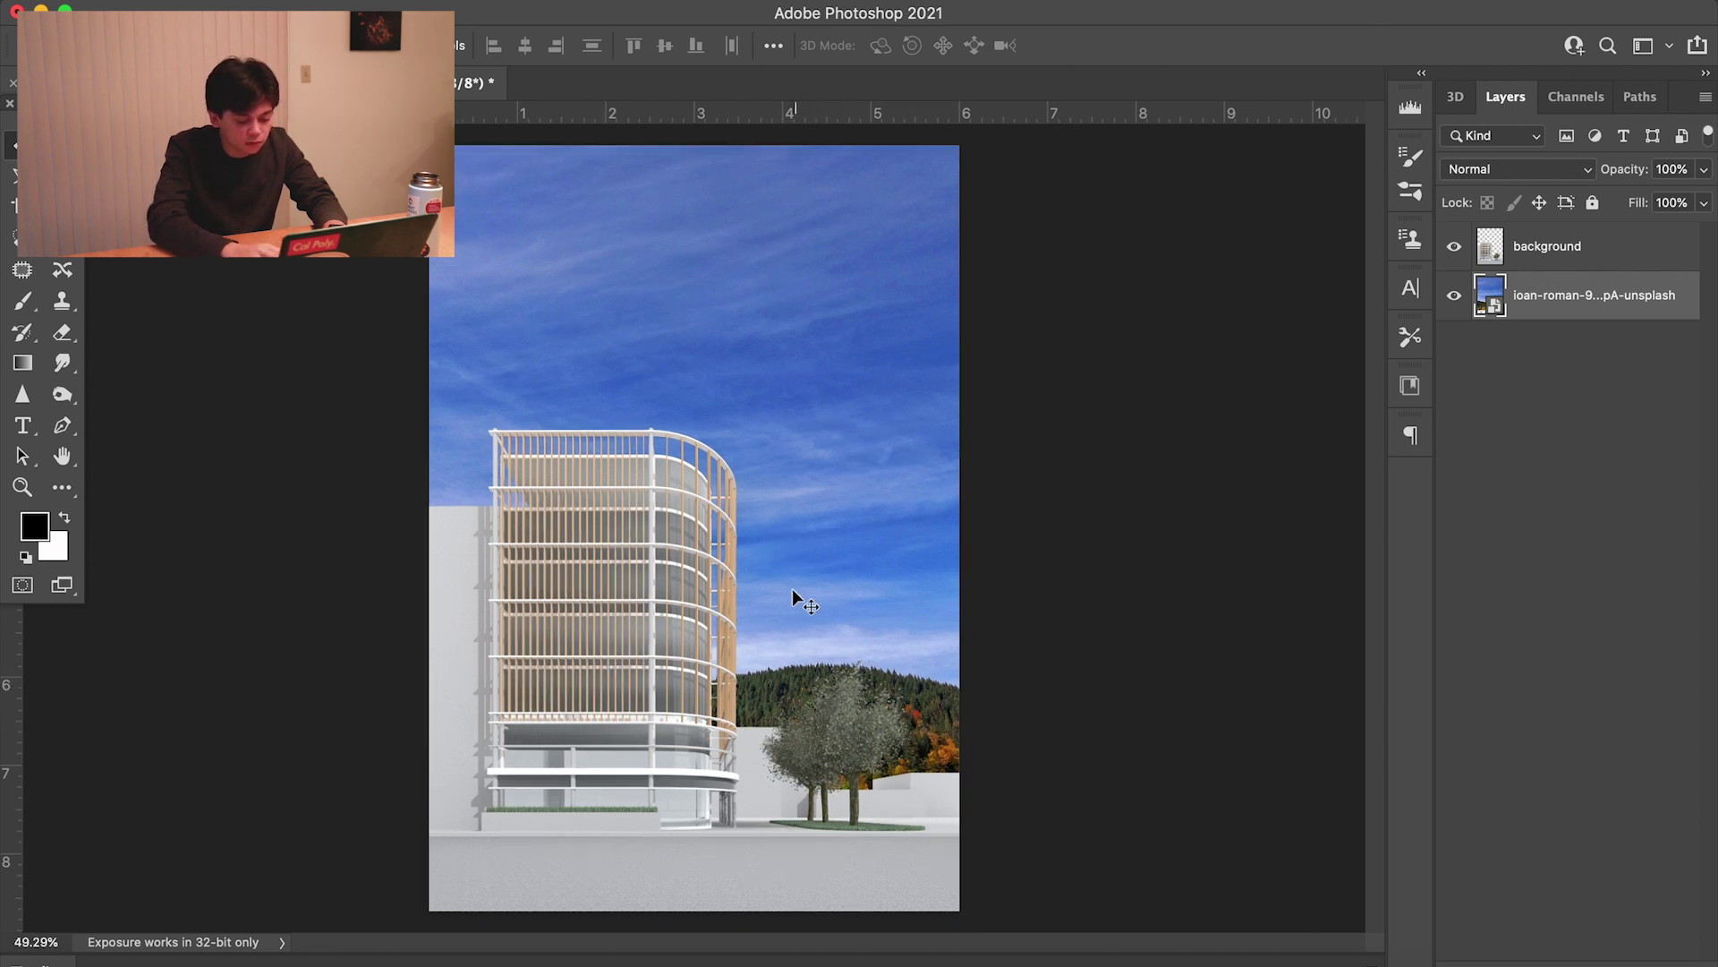
key(ctrl+minus)
key(ctrl+r)
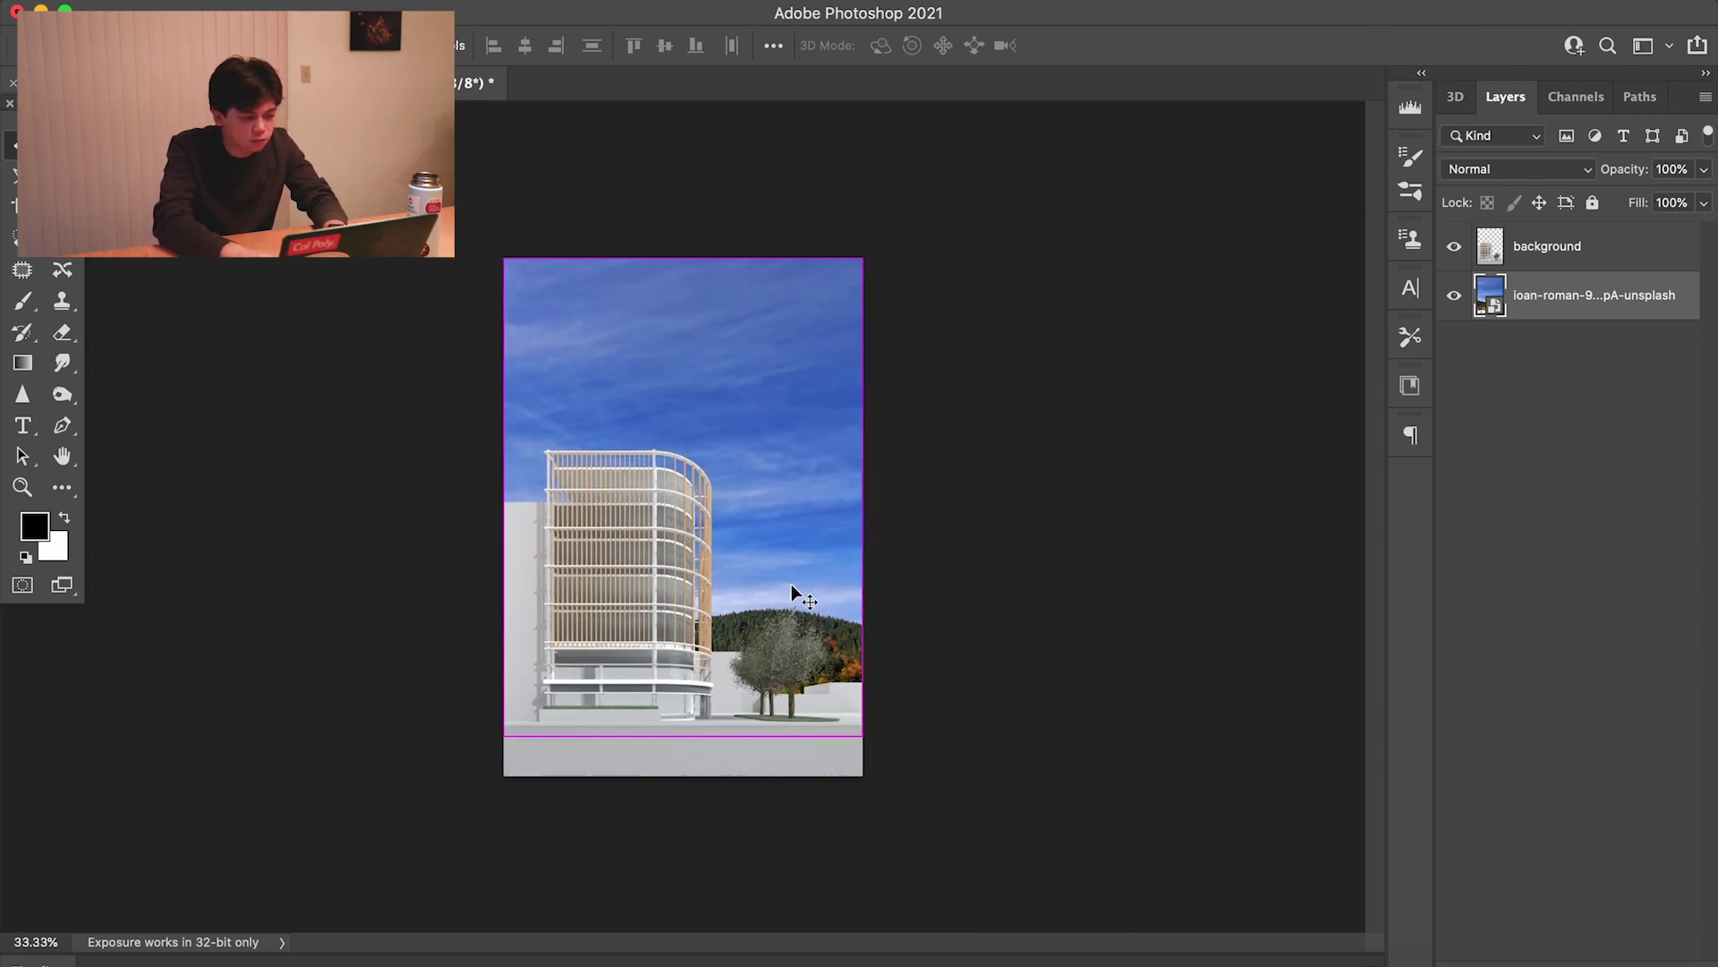
key(ctrl+r)
key(ctrl+minus)
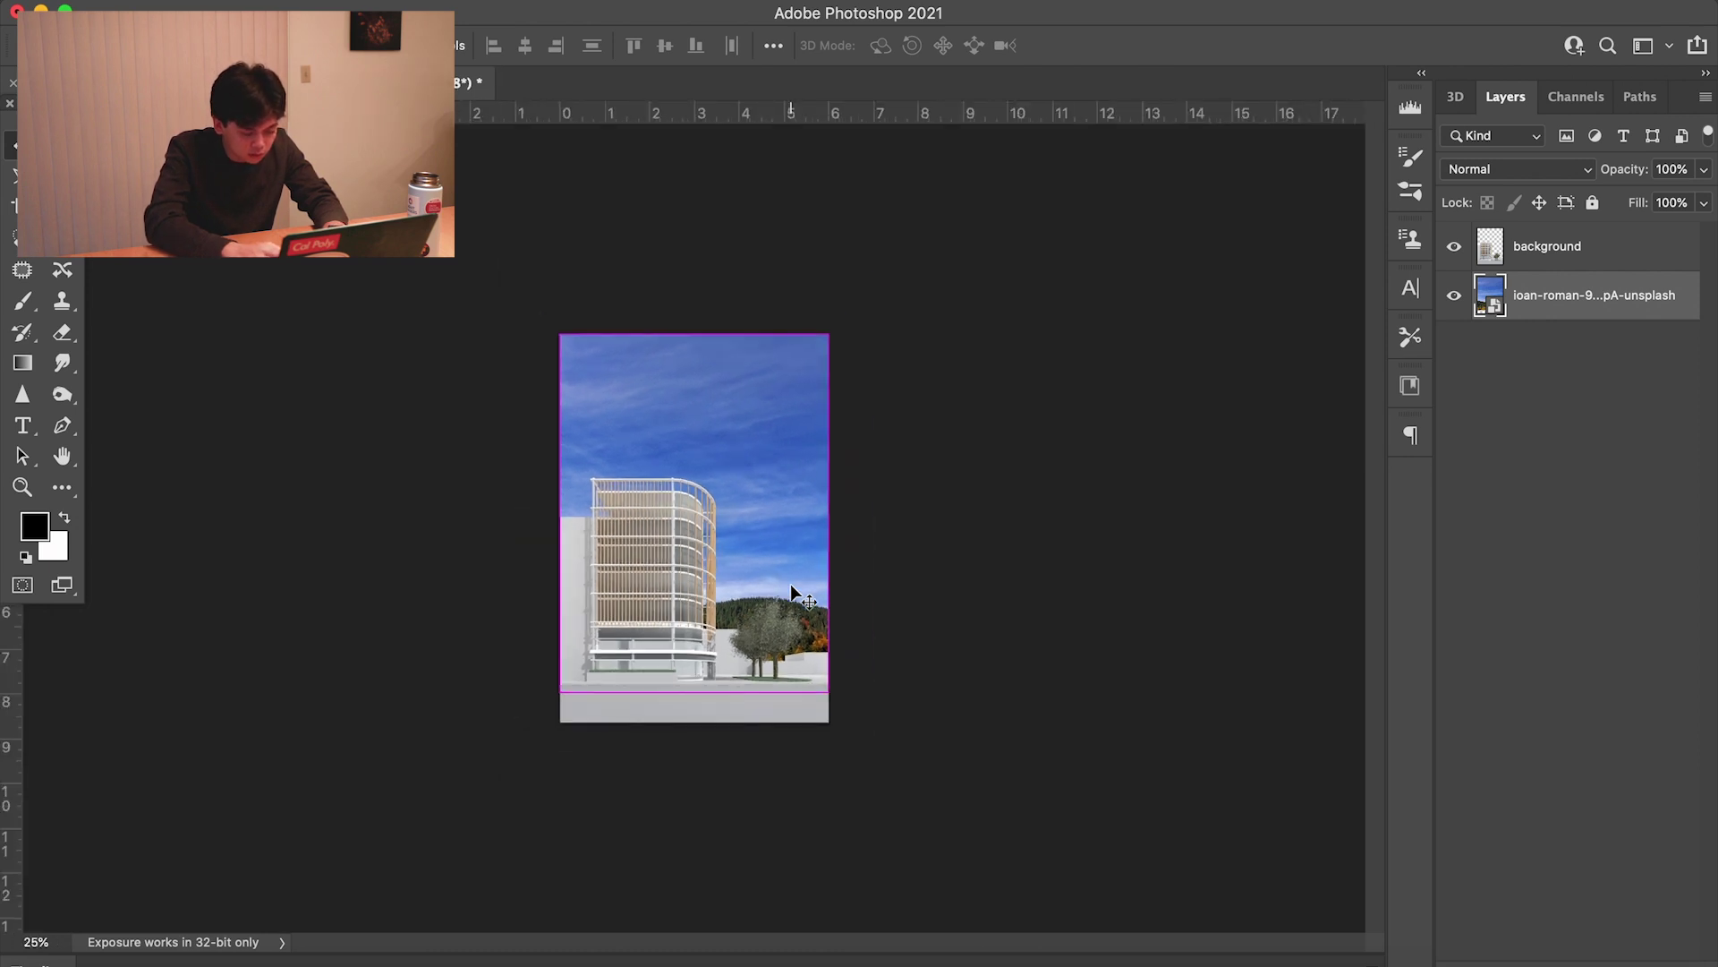
key(ctrl+t)
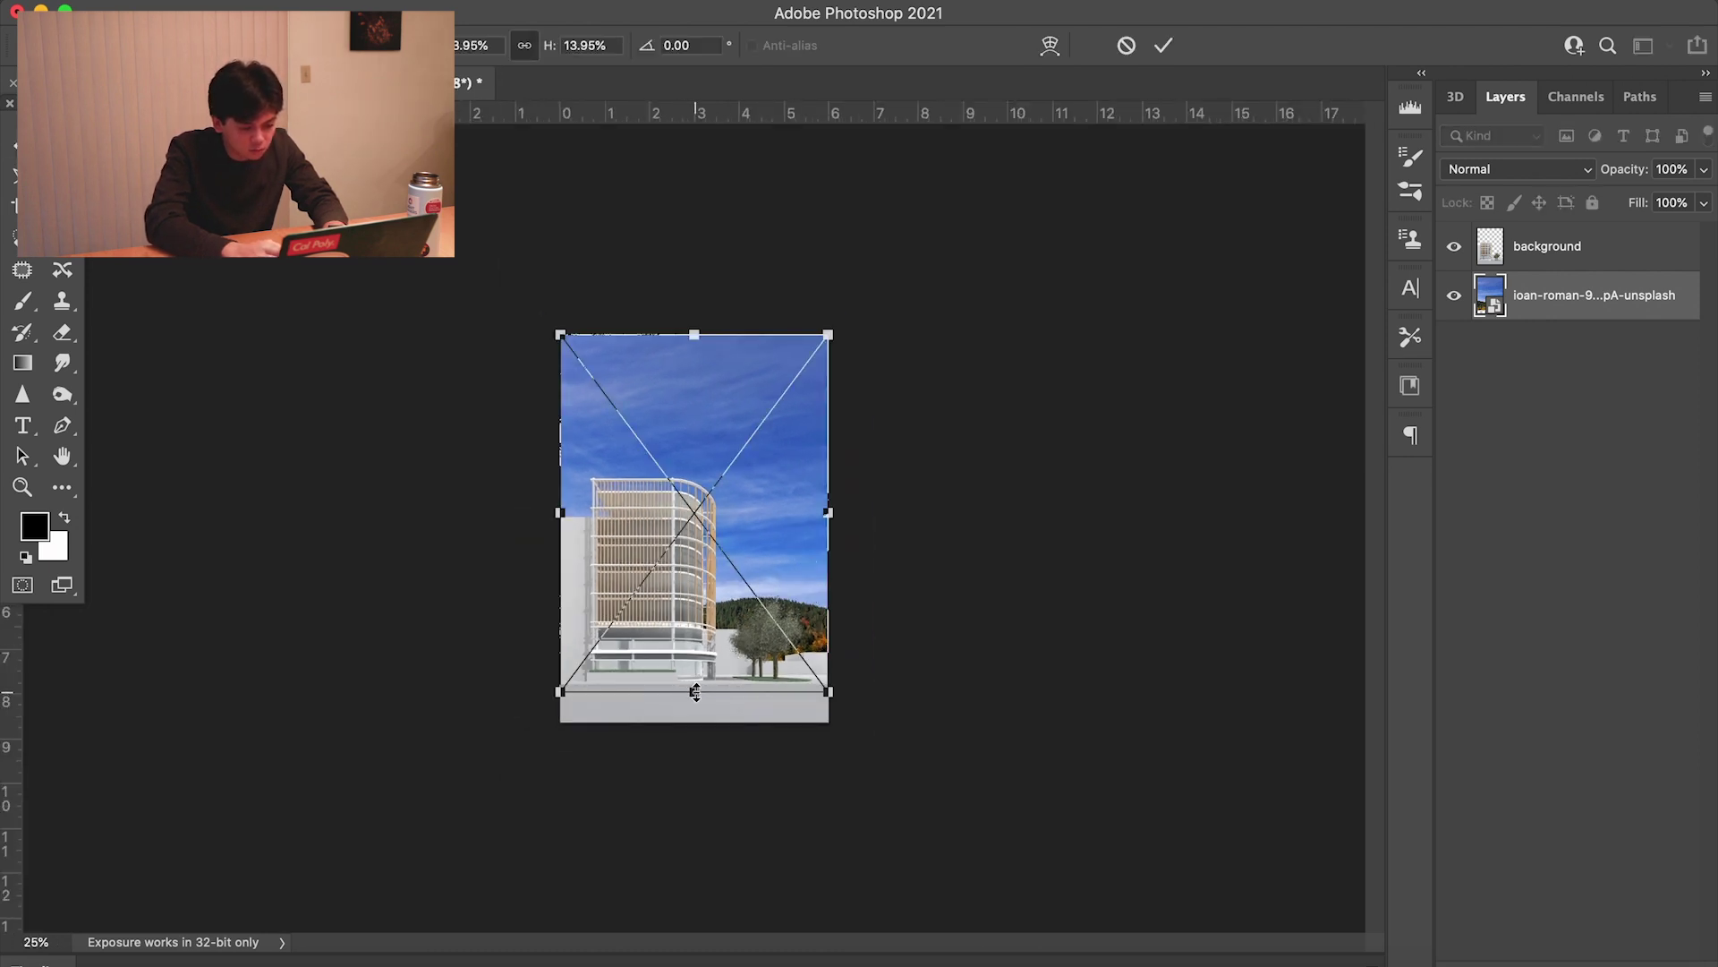
drag(695, 692, 691, 778)
click(886, 767)
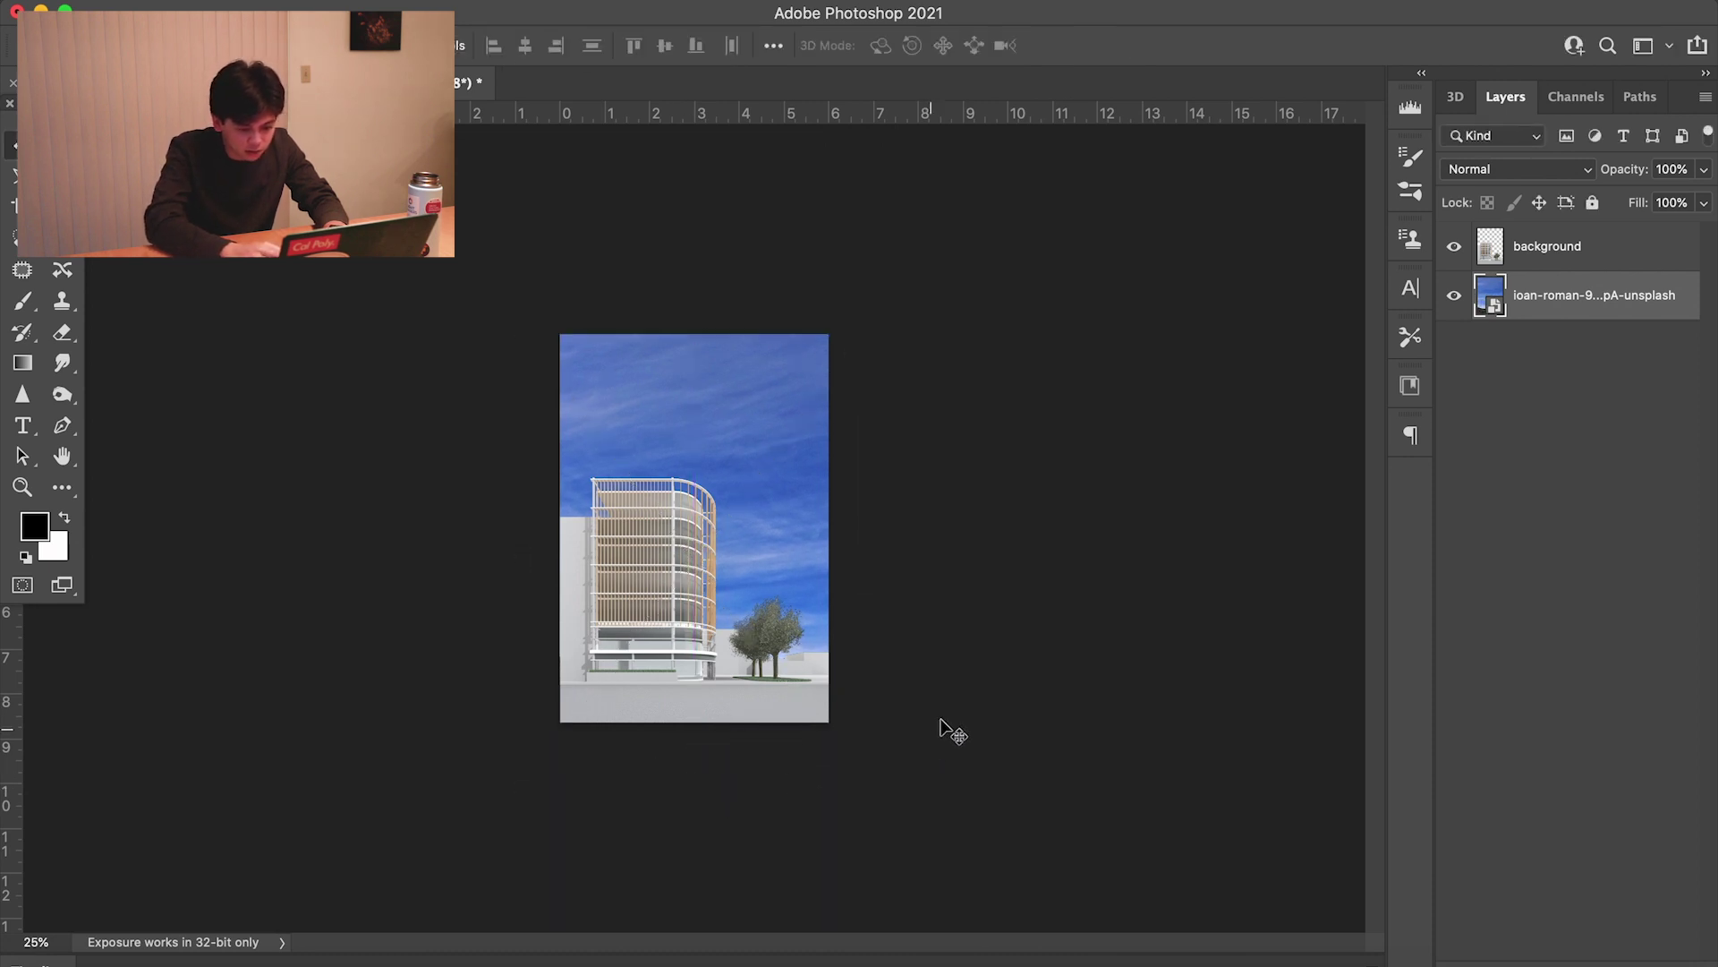
key(super+0)
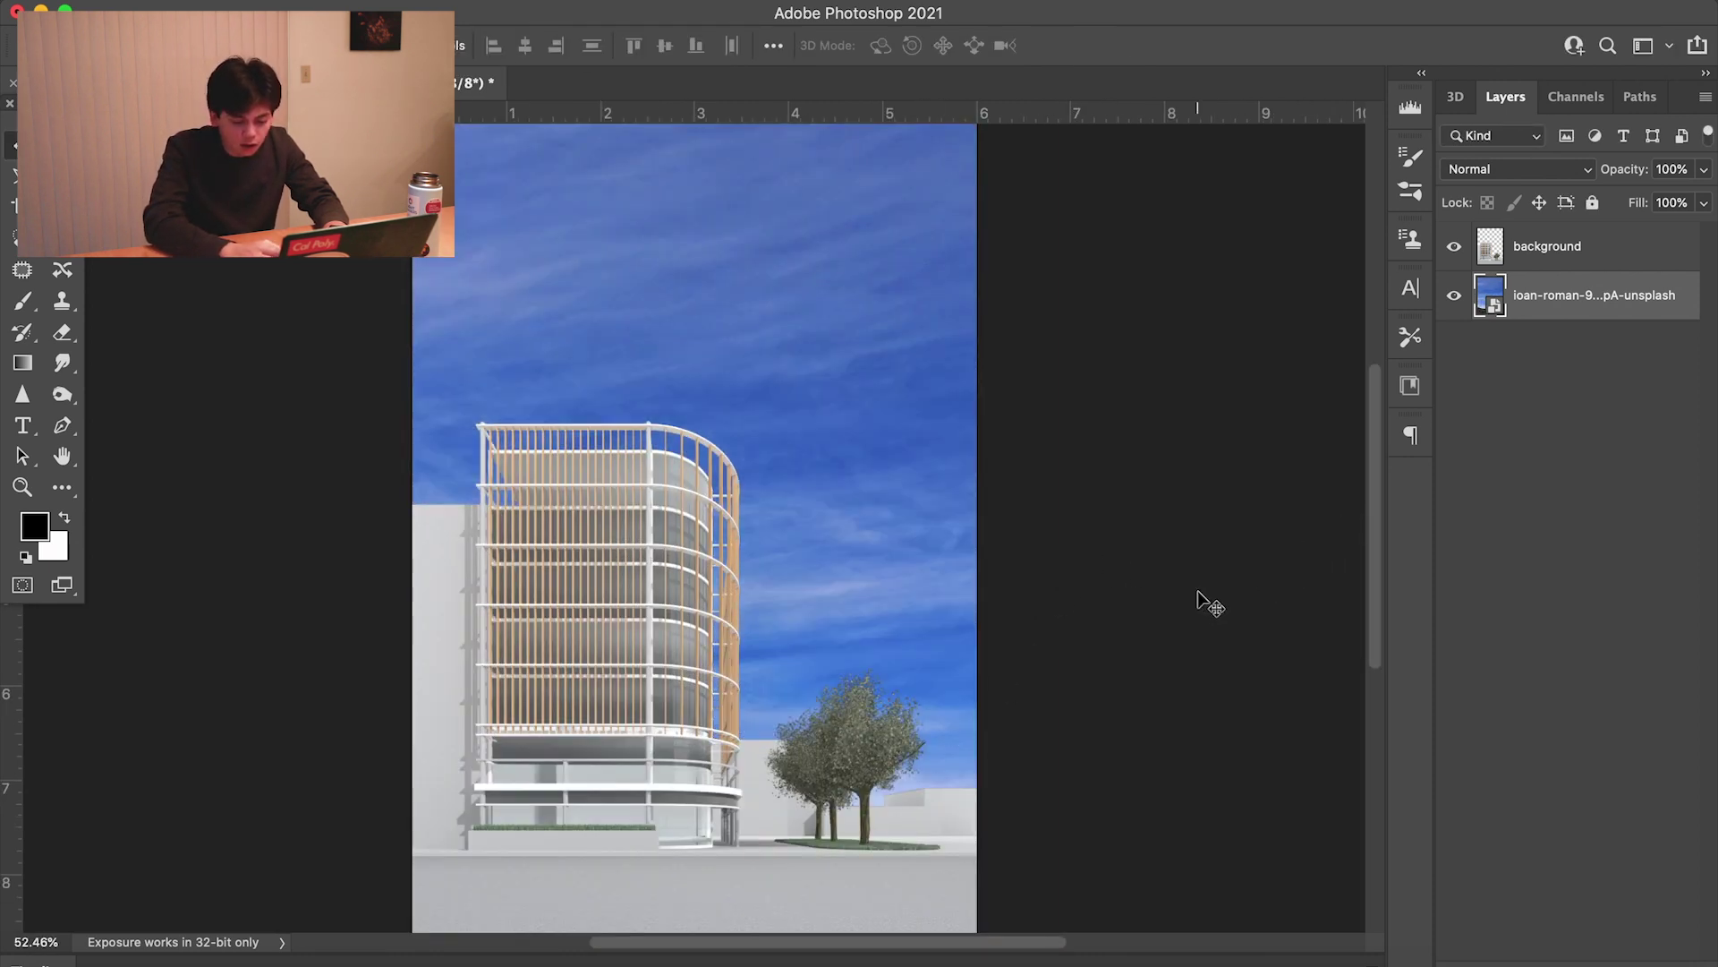
Add a new blank layer above the sky photo and set the sky photo layer's opacity to 30%
key(super+shift+alt+n)
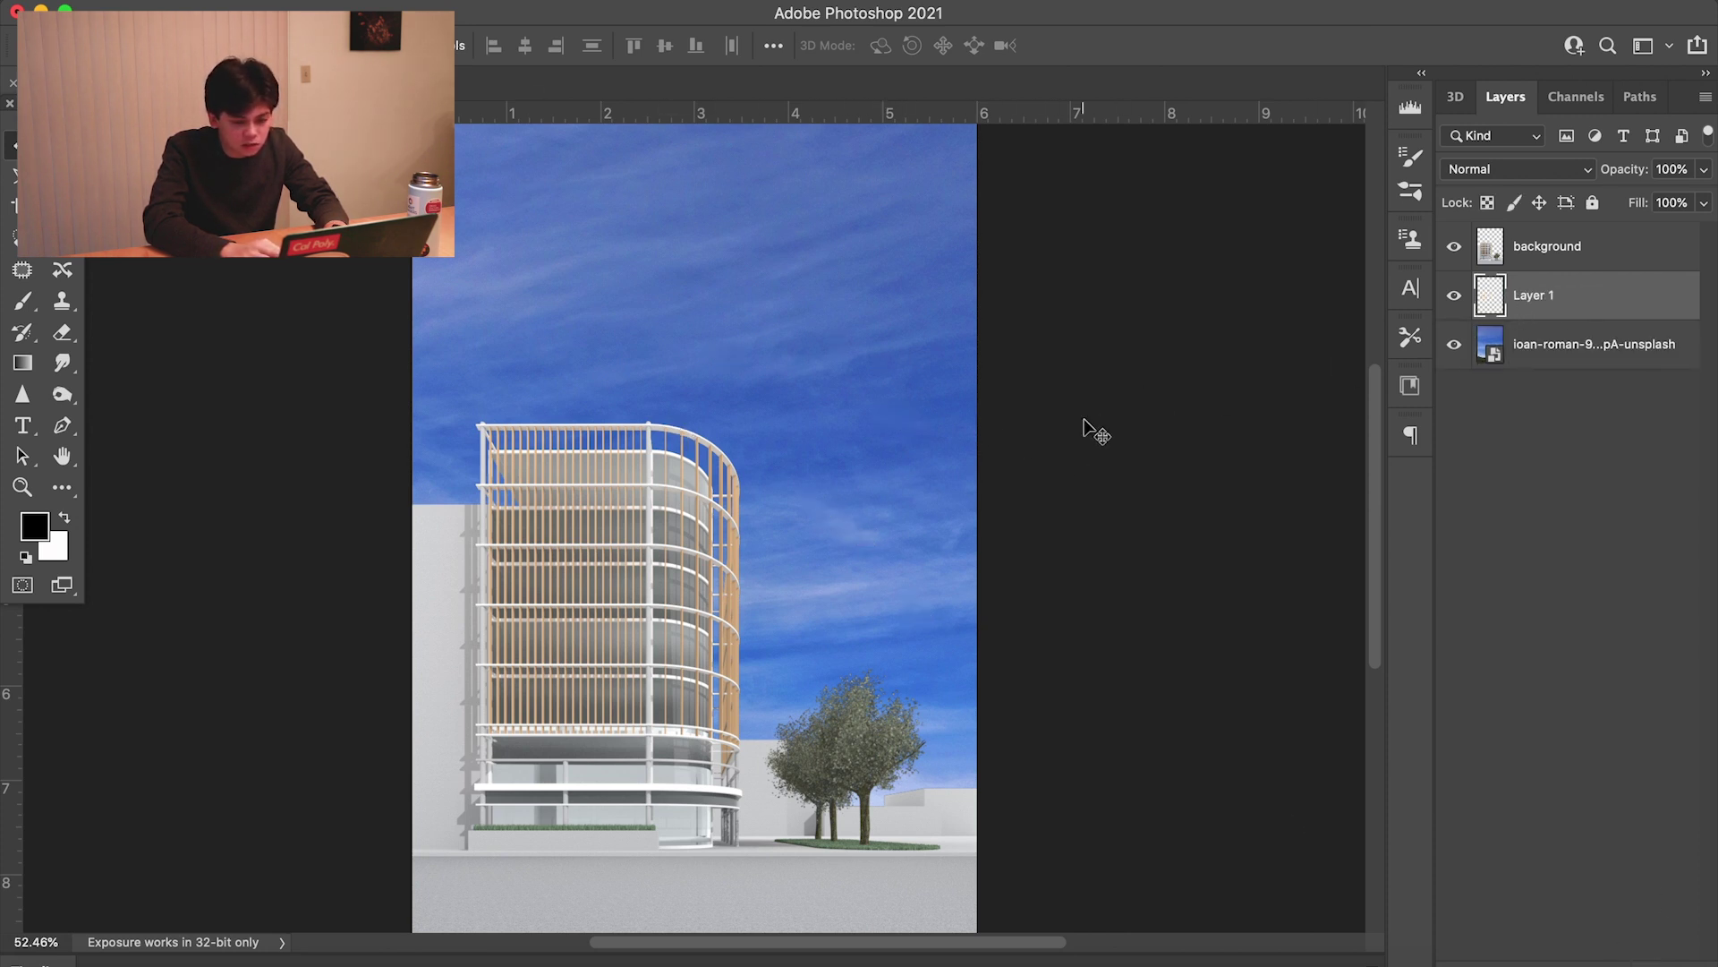
click(1555, 348)
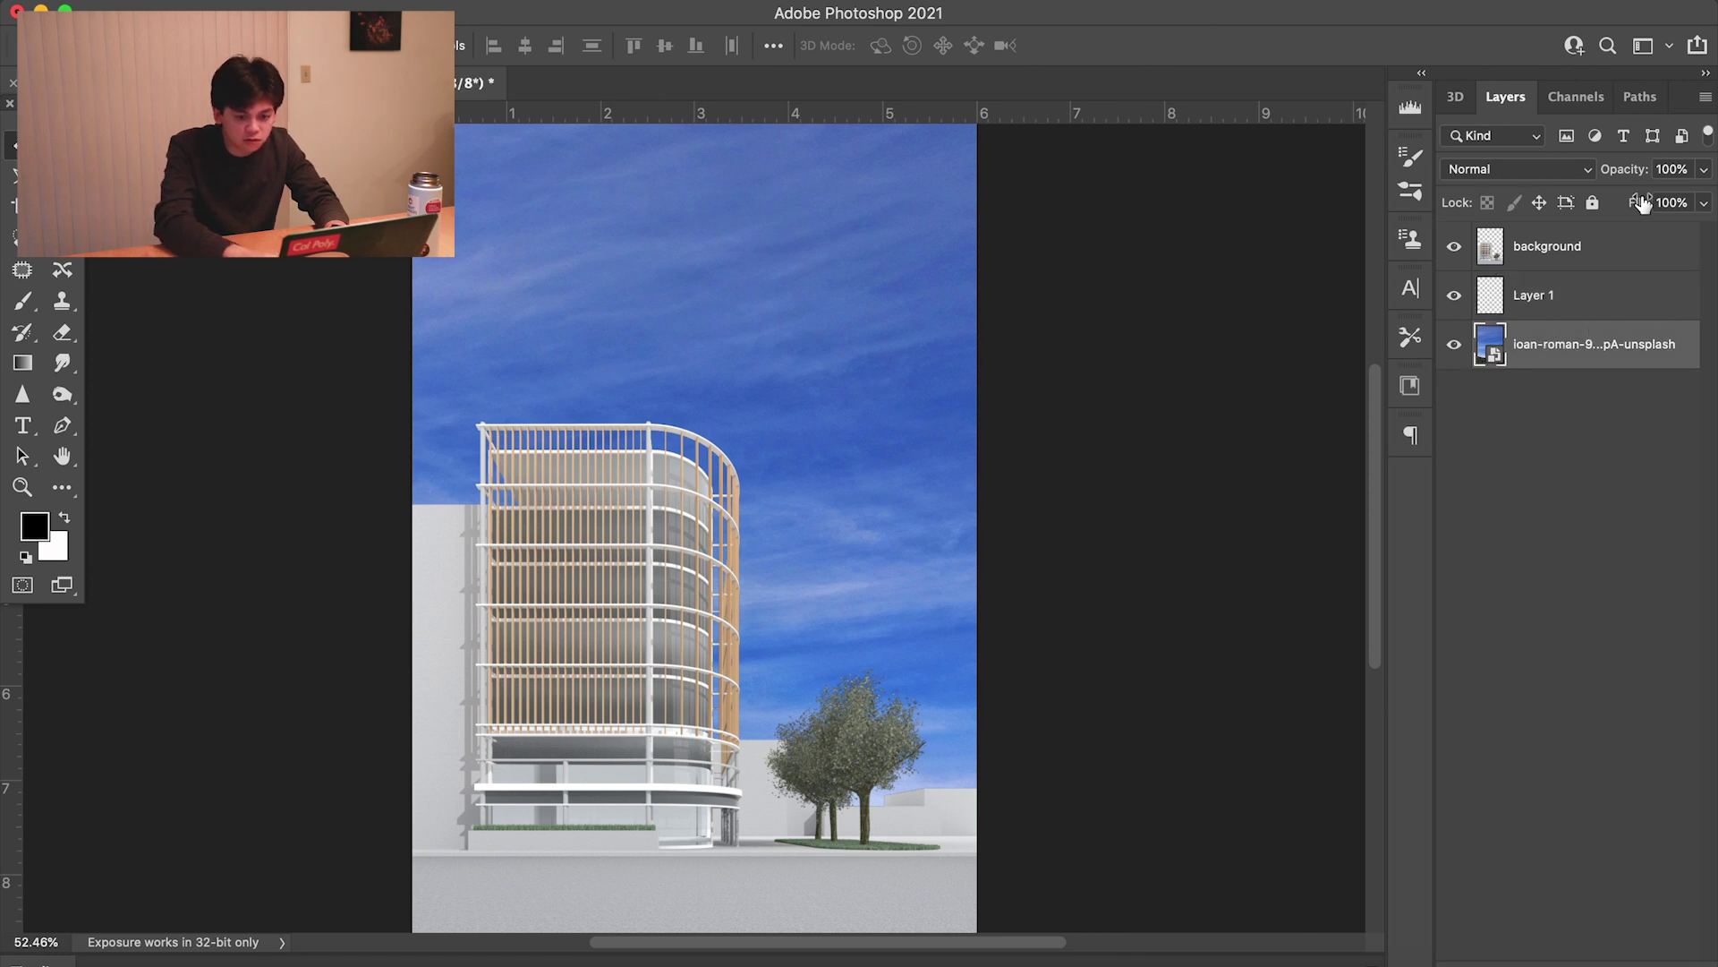
click(1670, 169)
text(30)
key(Return)
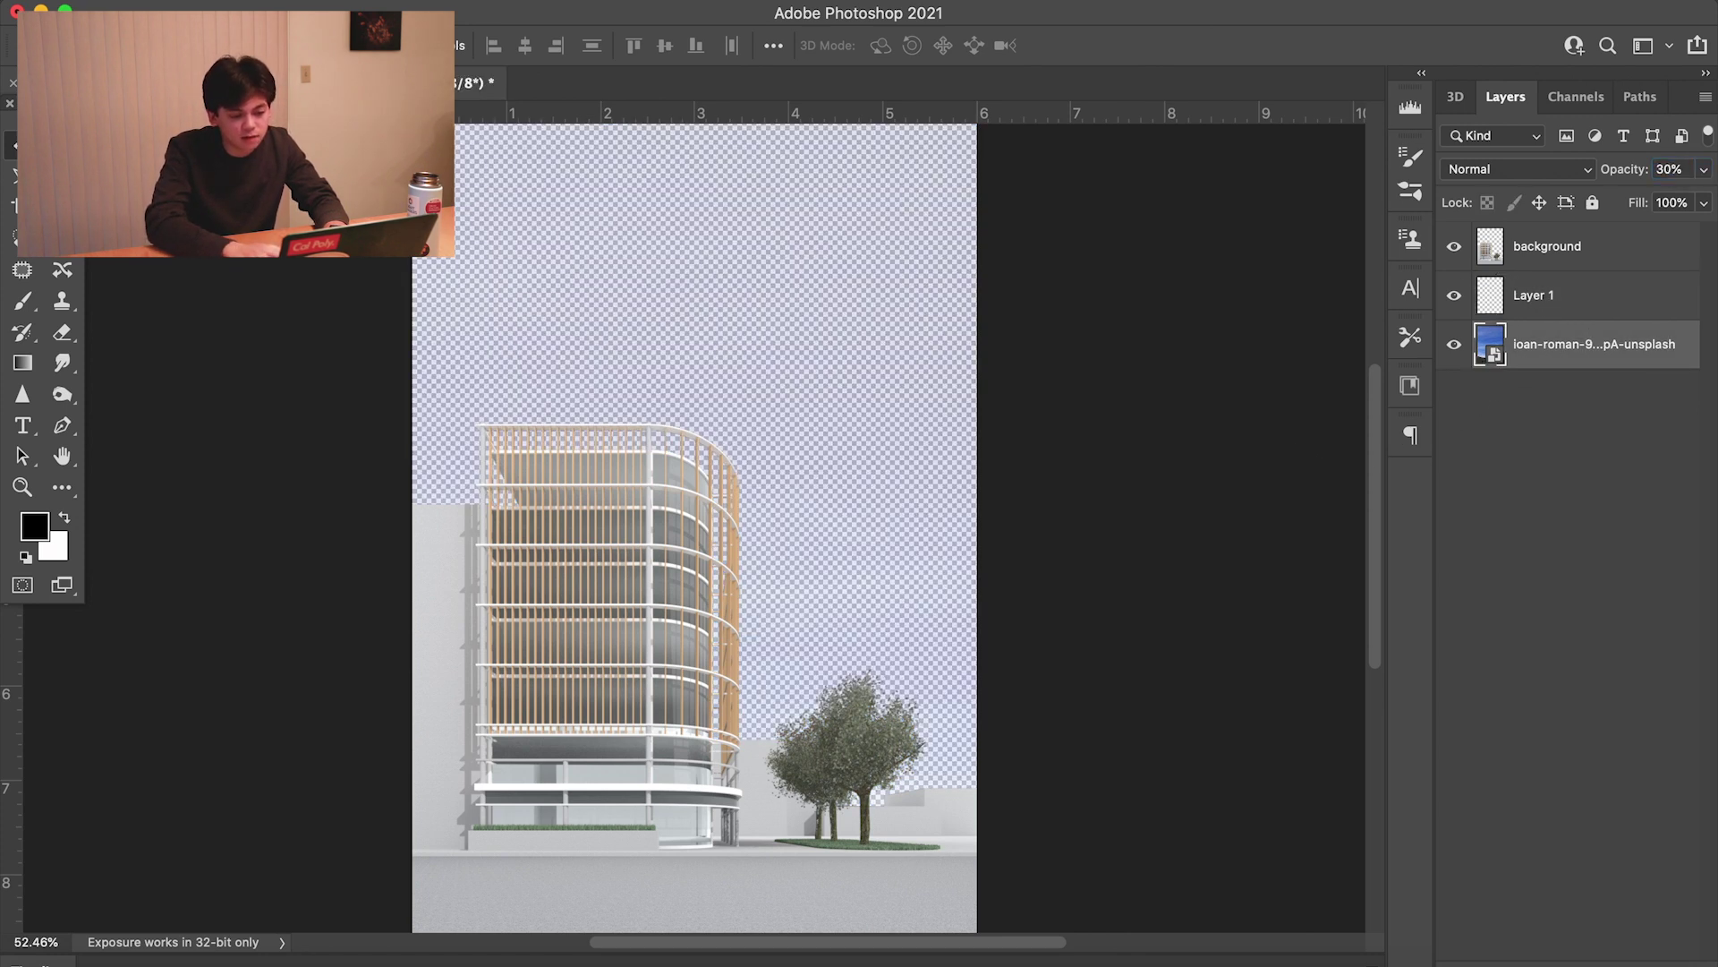
click(1181, 357)
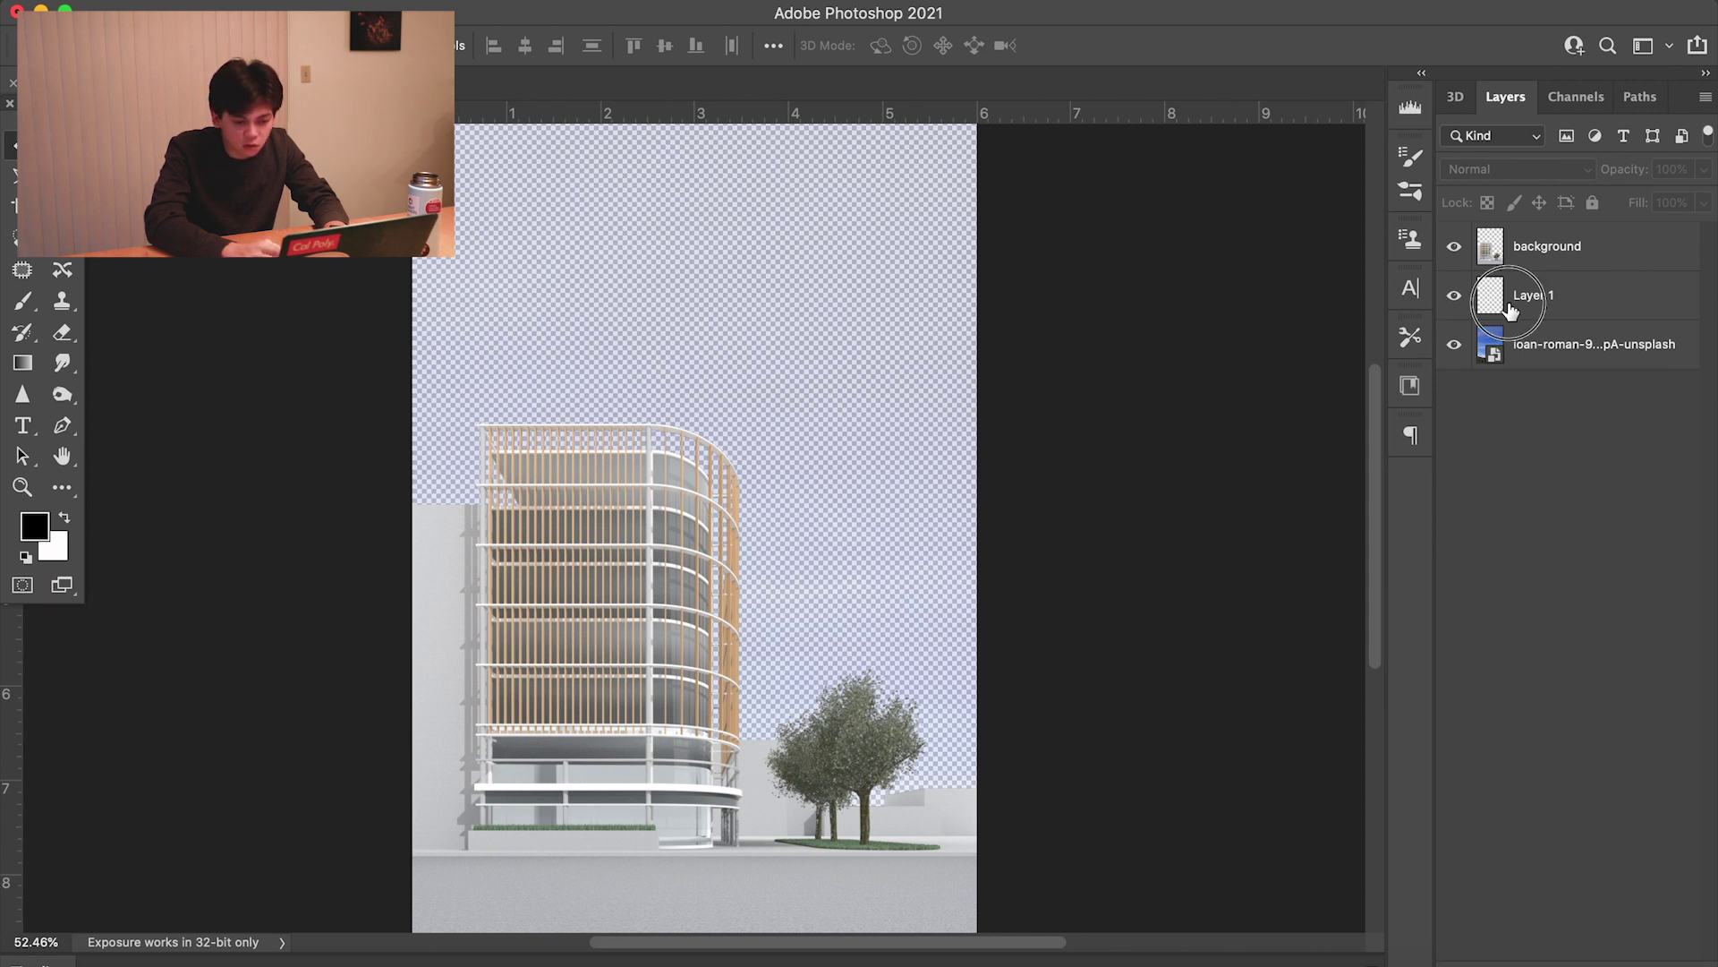
Move the blank layer beneath the sky photo layer and fill it with white
drag(1493, 297, 1489, 354)
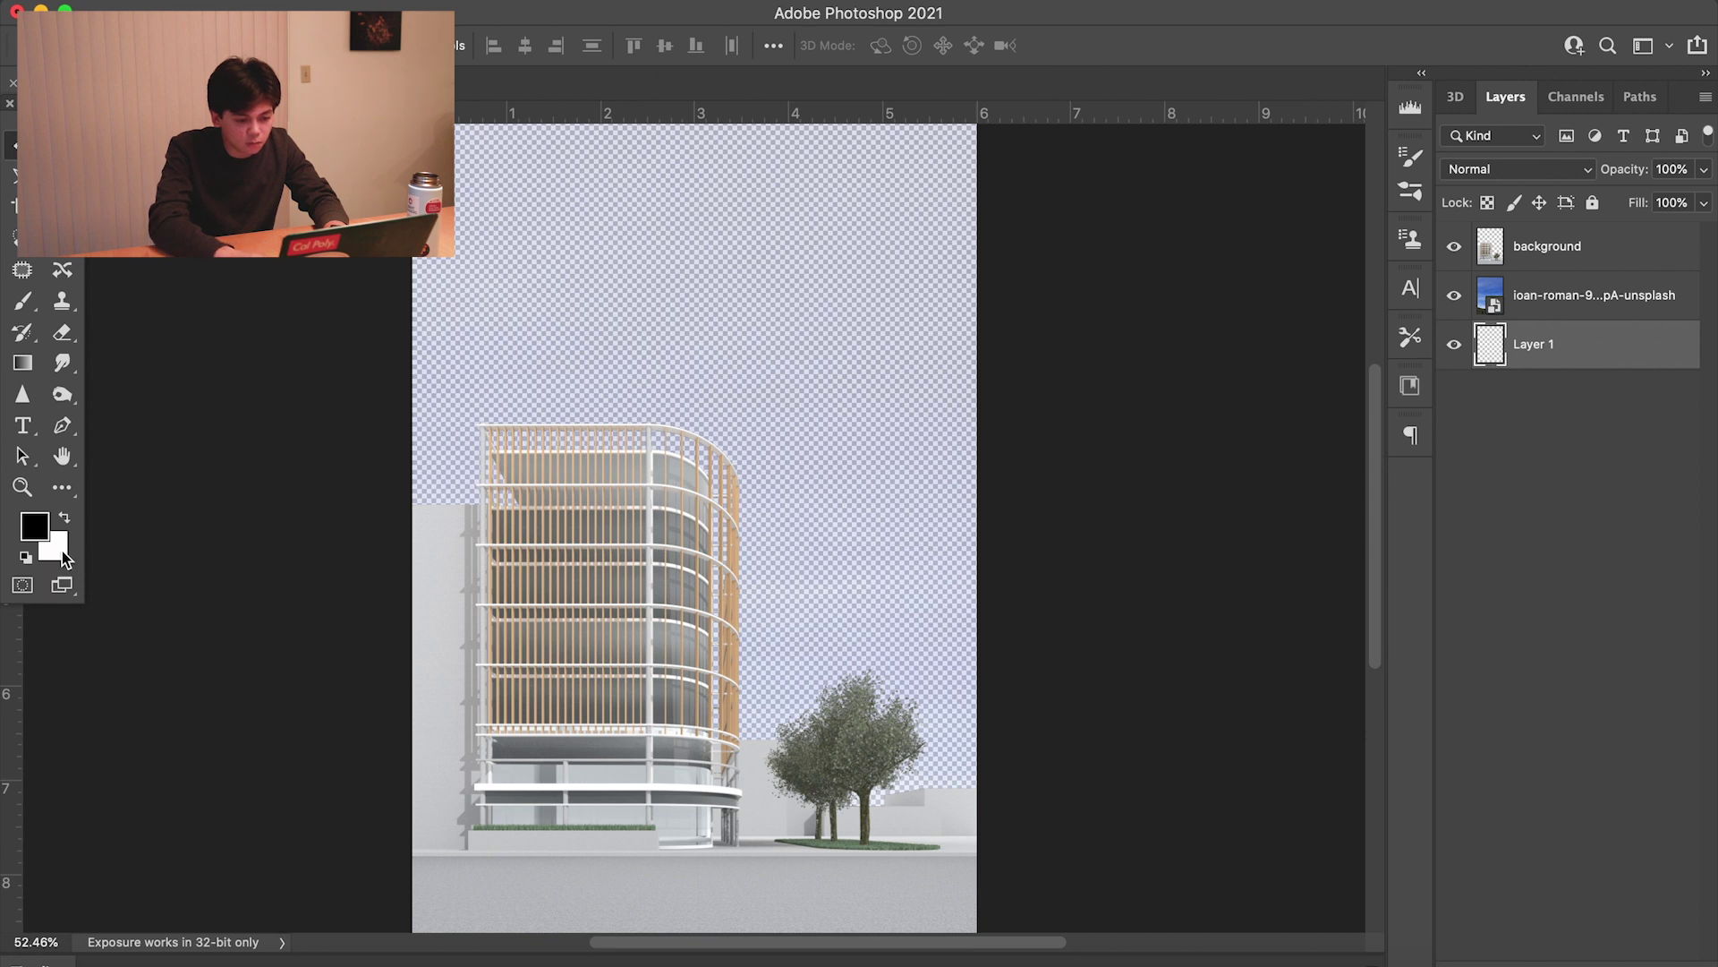
key(super+BackSpace)
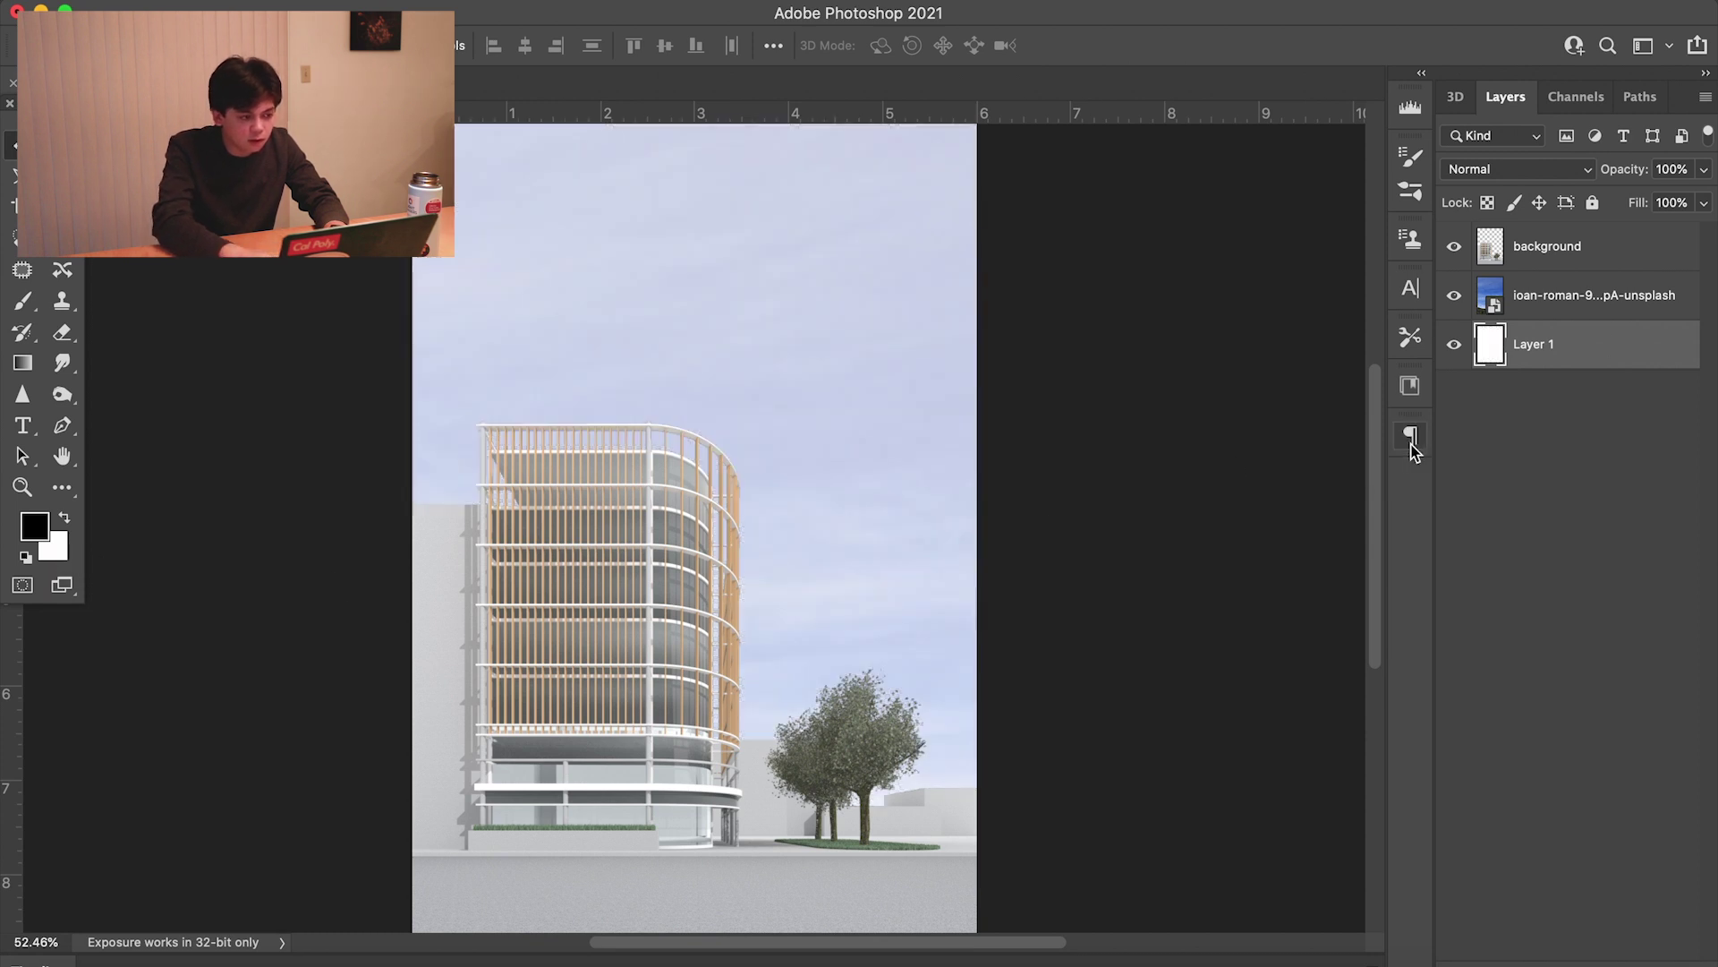
click(1139, 494)
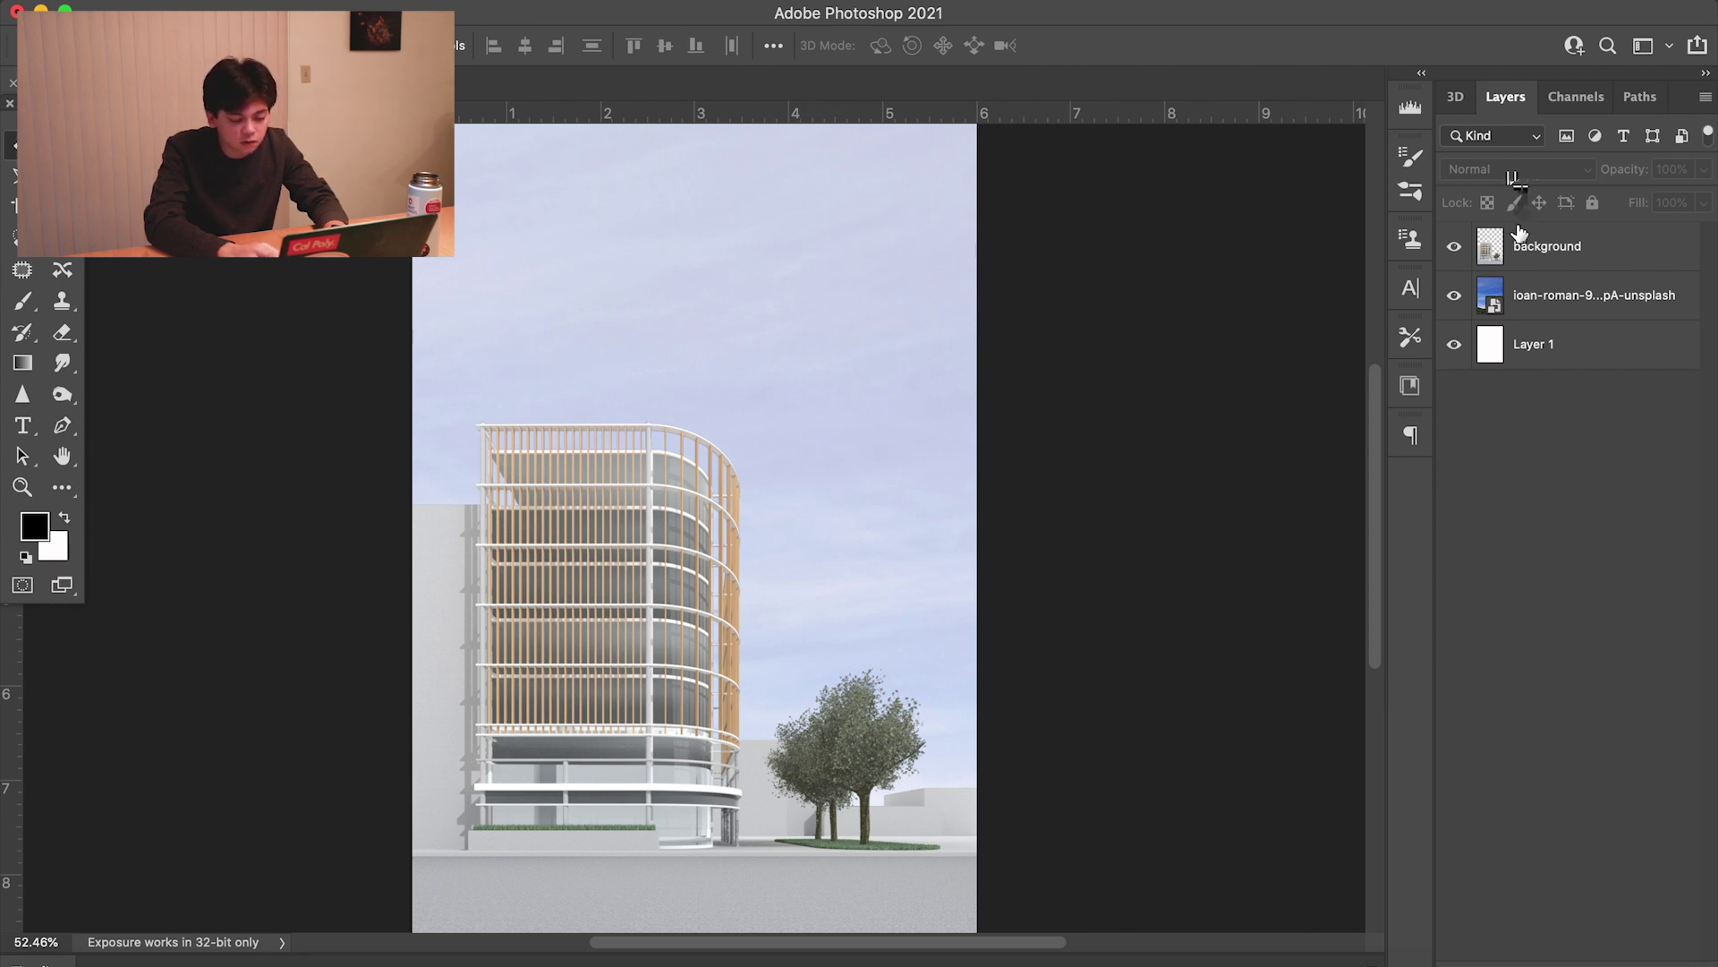
Set the sky photo layer's opacity to 50%
click(1559, 275)
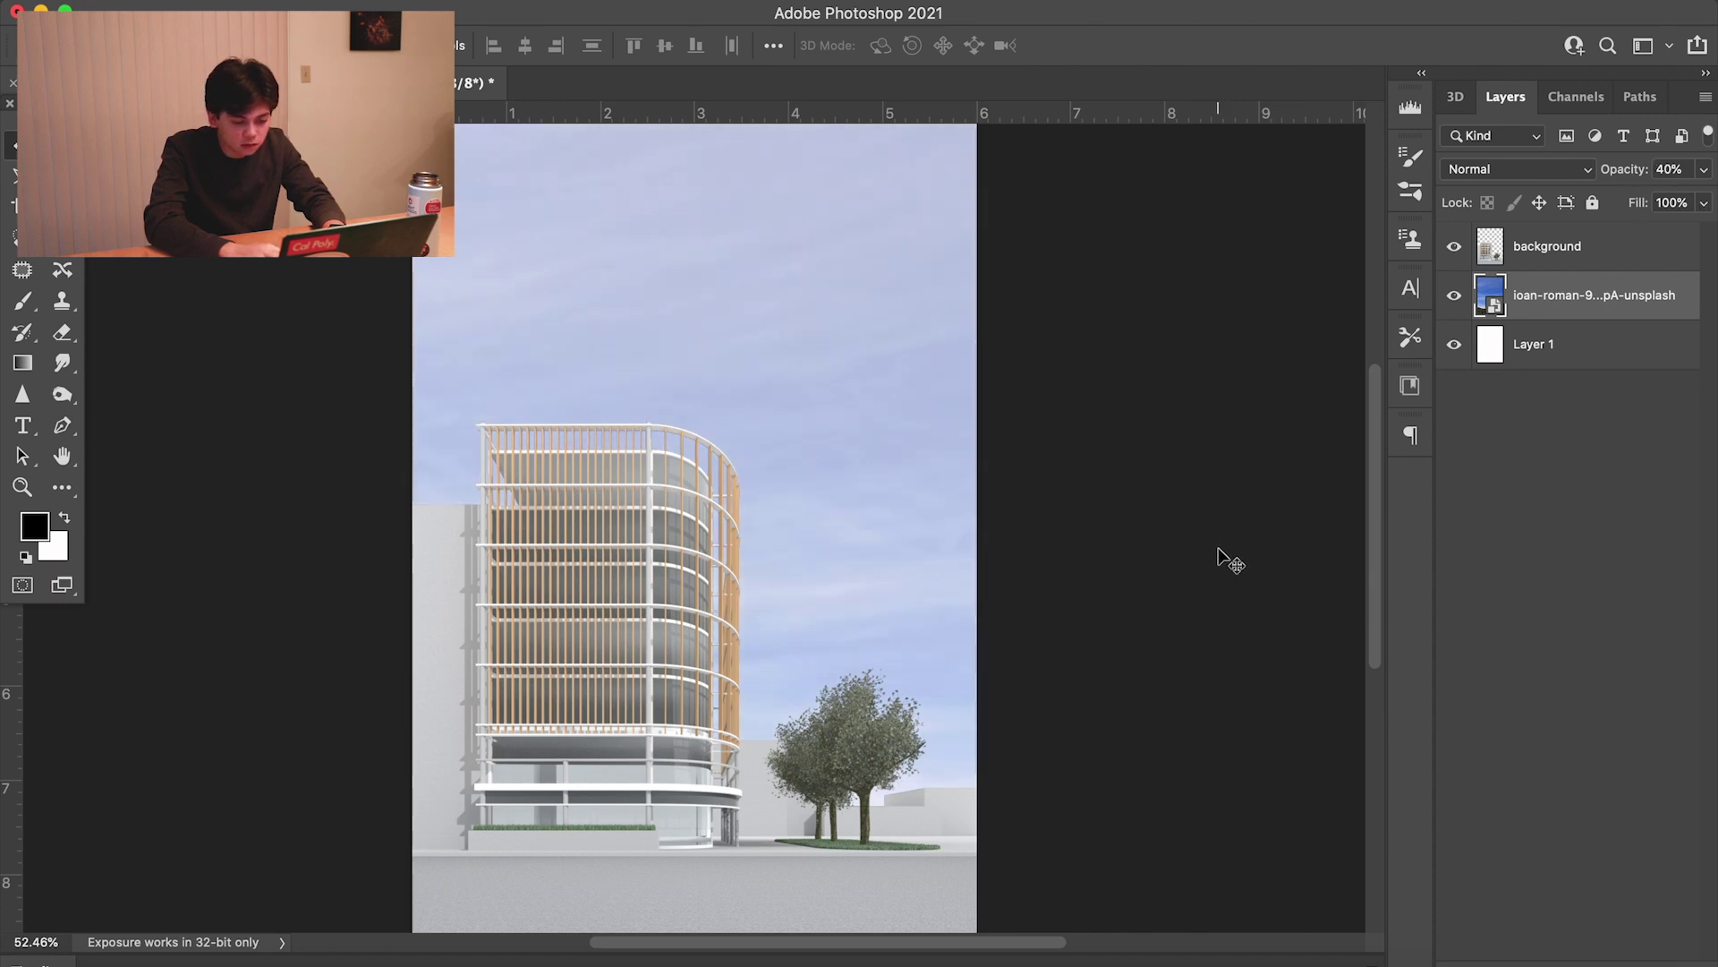
key(super+Tab)
key(super+Tab)
key(super+Tab)
key(super+shift+Tab)
key(5)
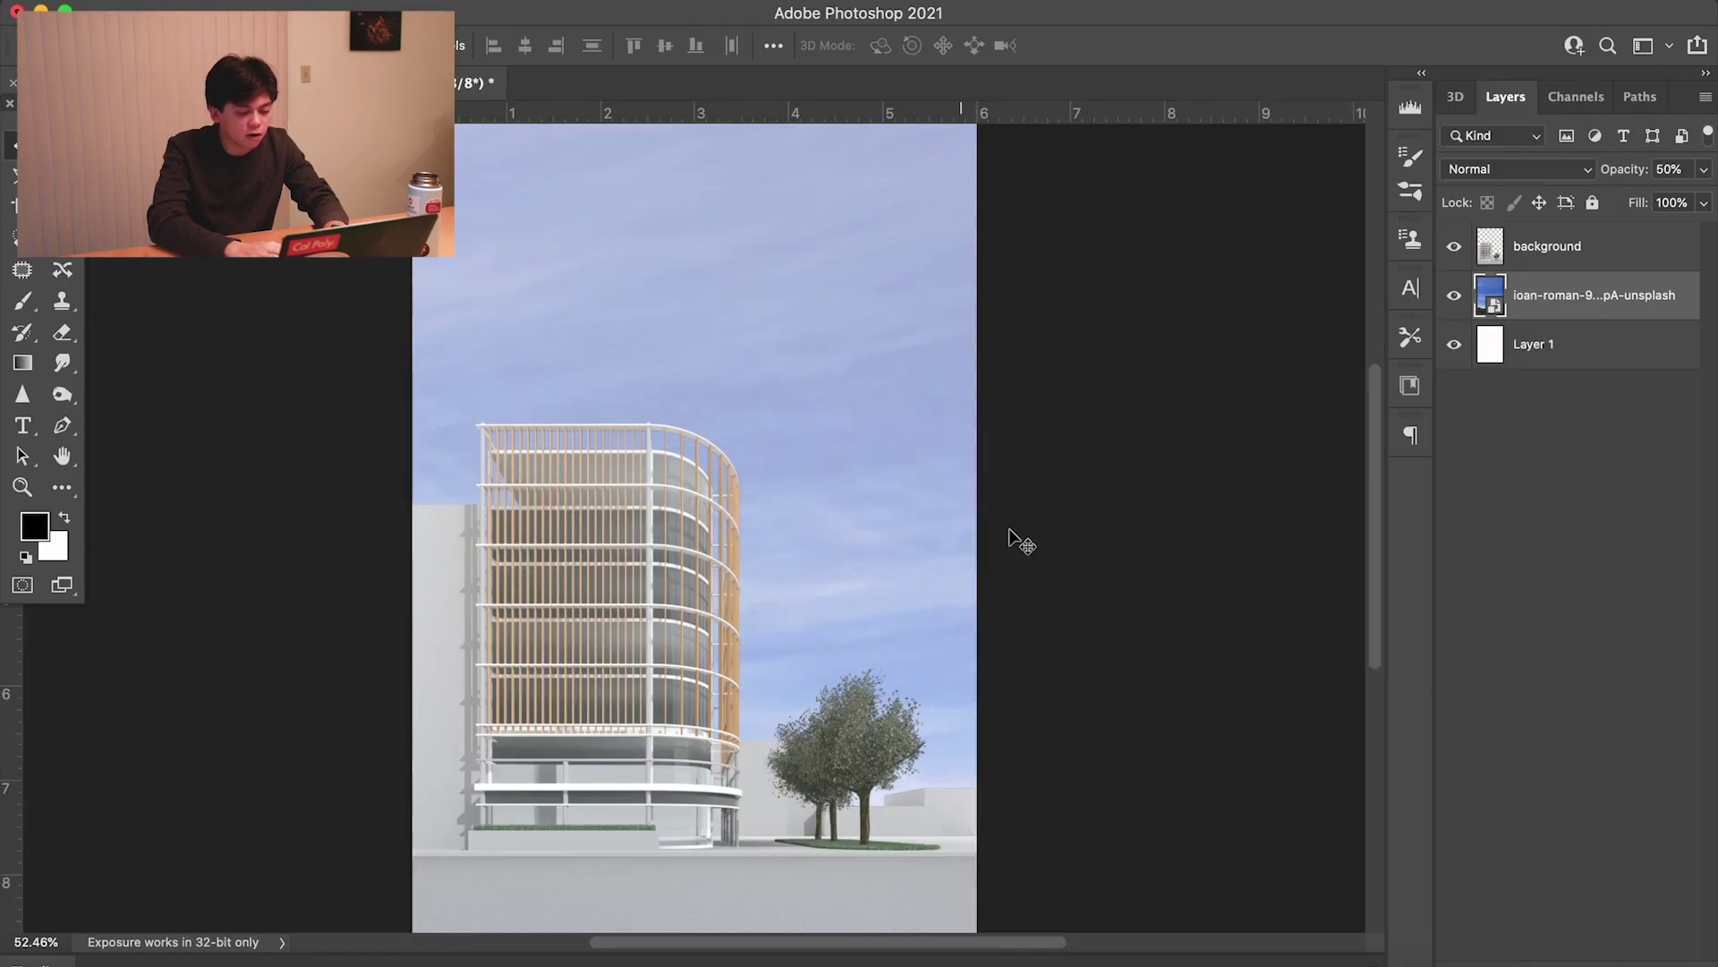
click(1081, 538)
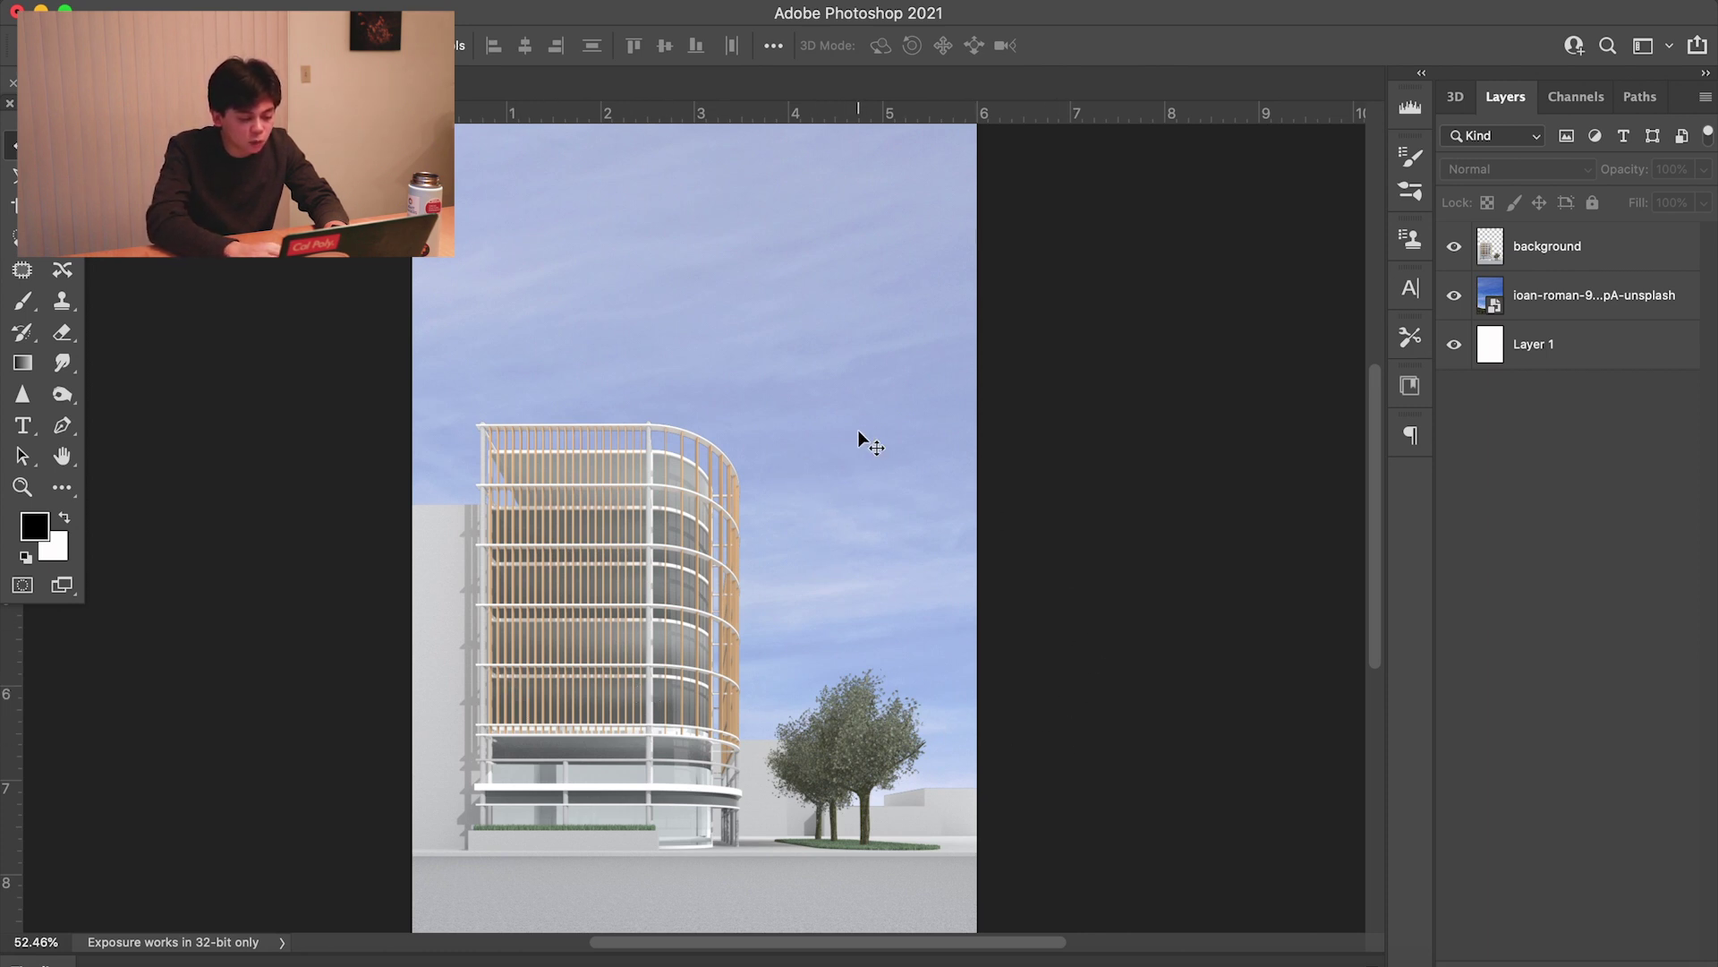
Add a new layer above the background layer and render an Acer Maximowiczianum tree on it with a leaves amount of 33
key(super+minus)
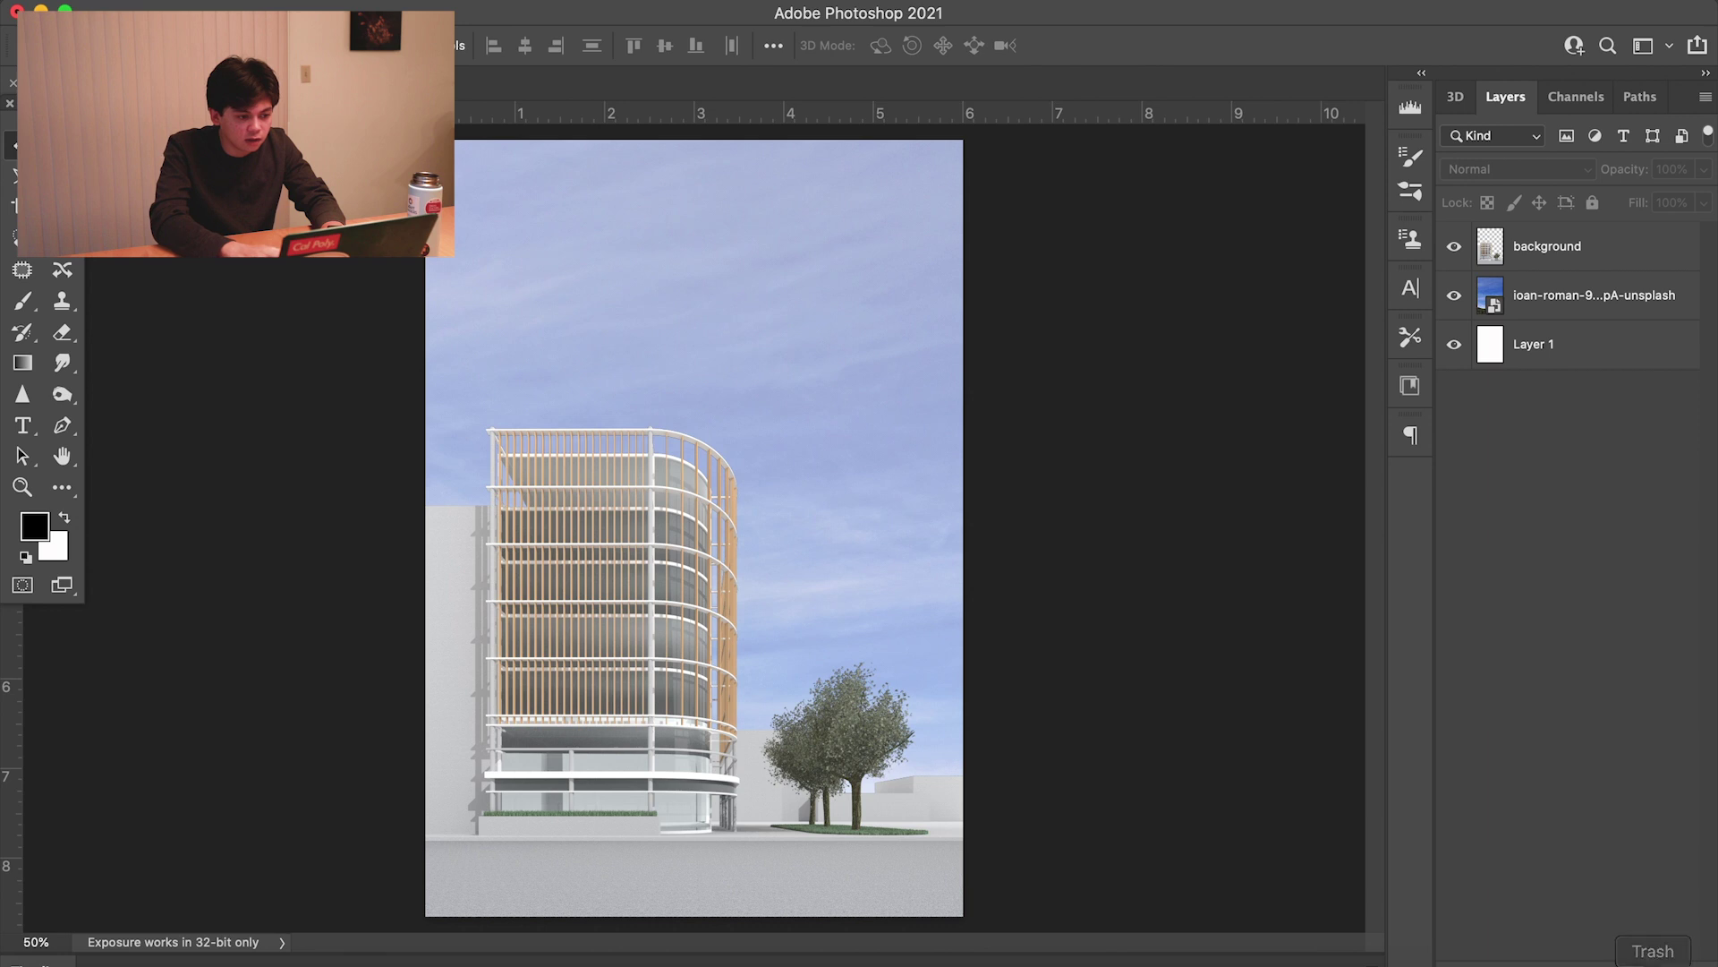
key(super+alt+shift+n)
click(550, 1)
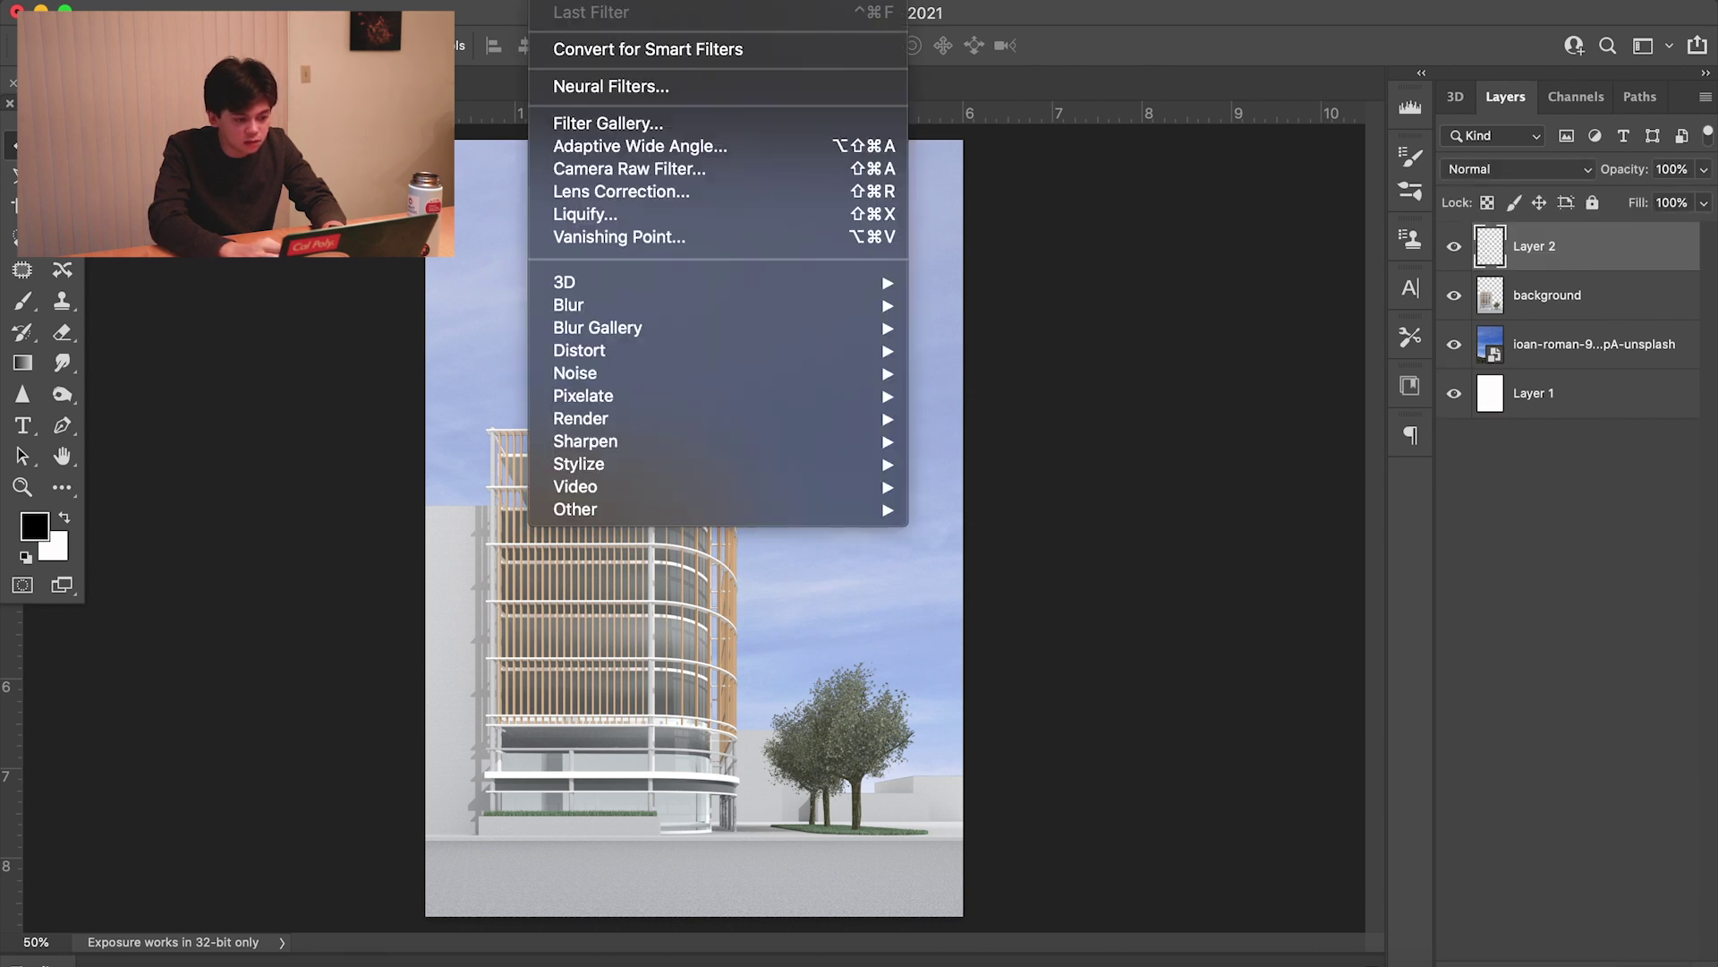
mouse_move(694, 394)
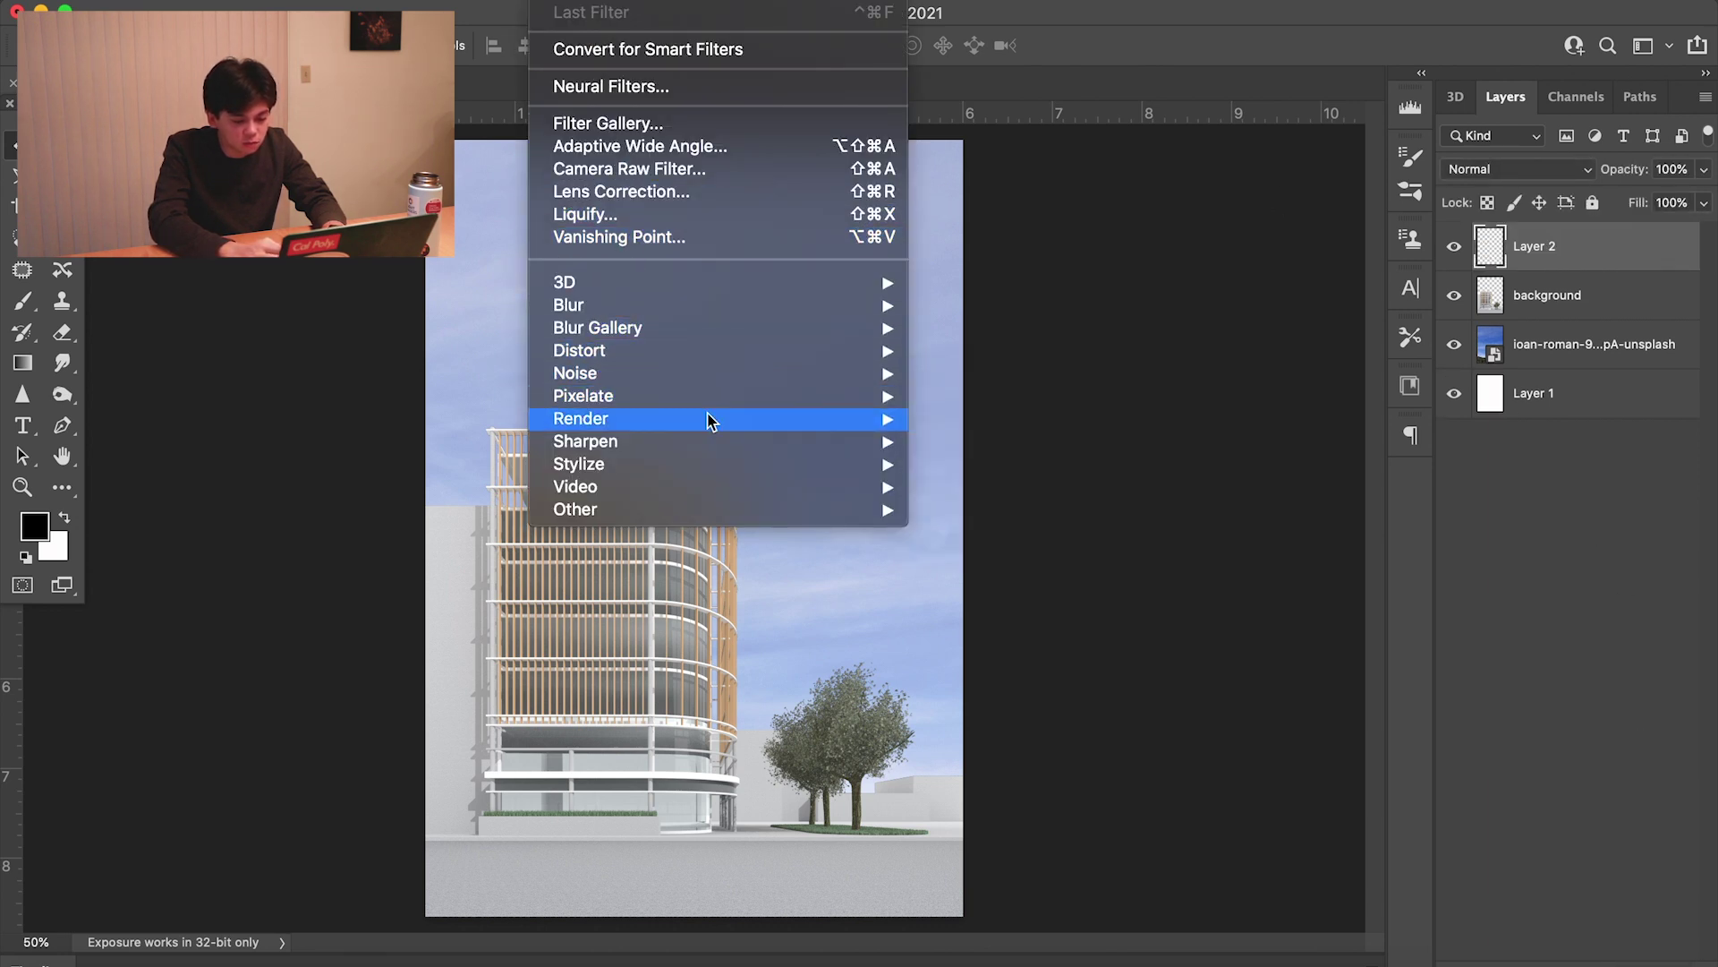
click(956, 466)
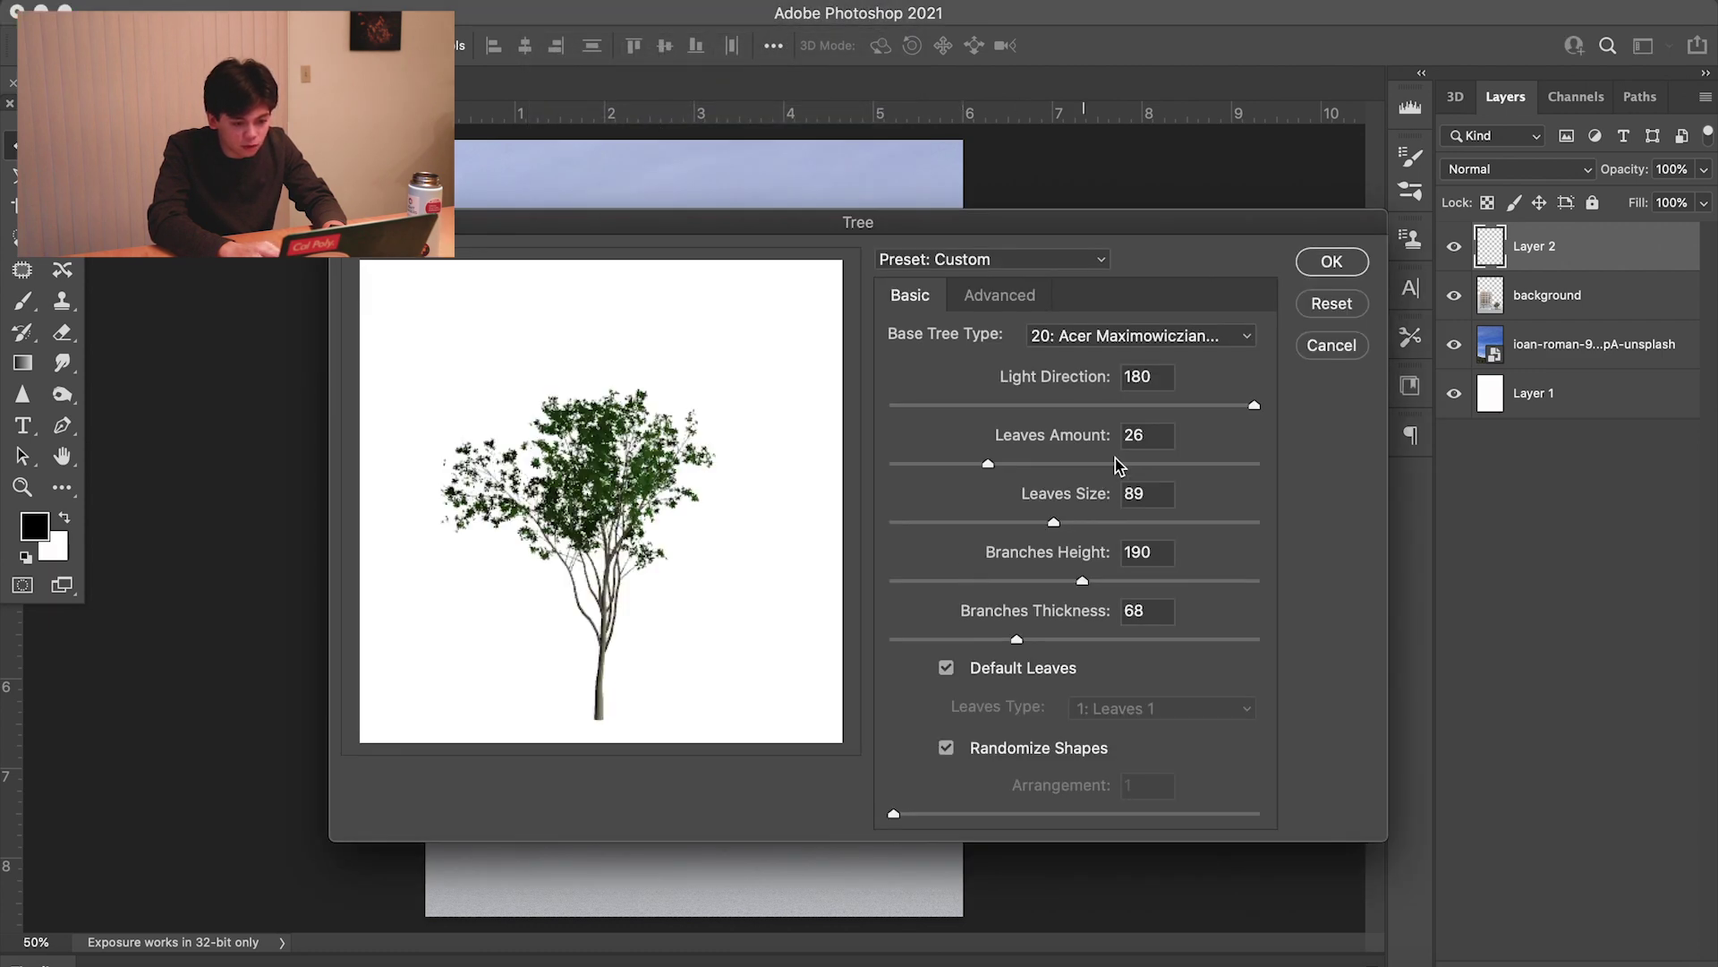
click(1080, 338)
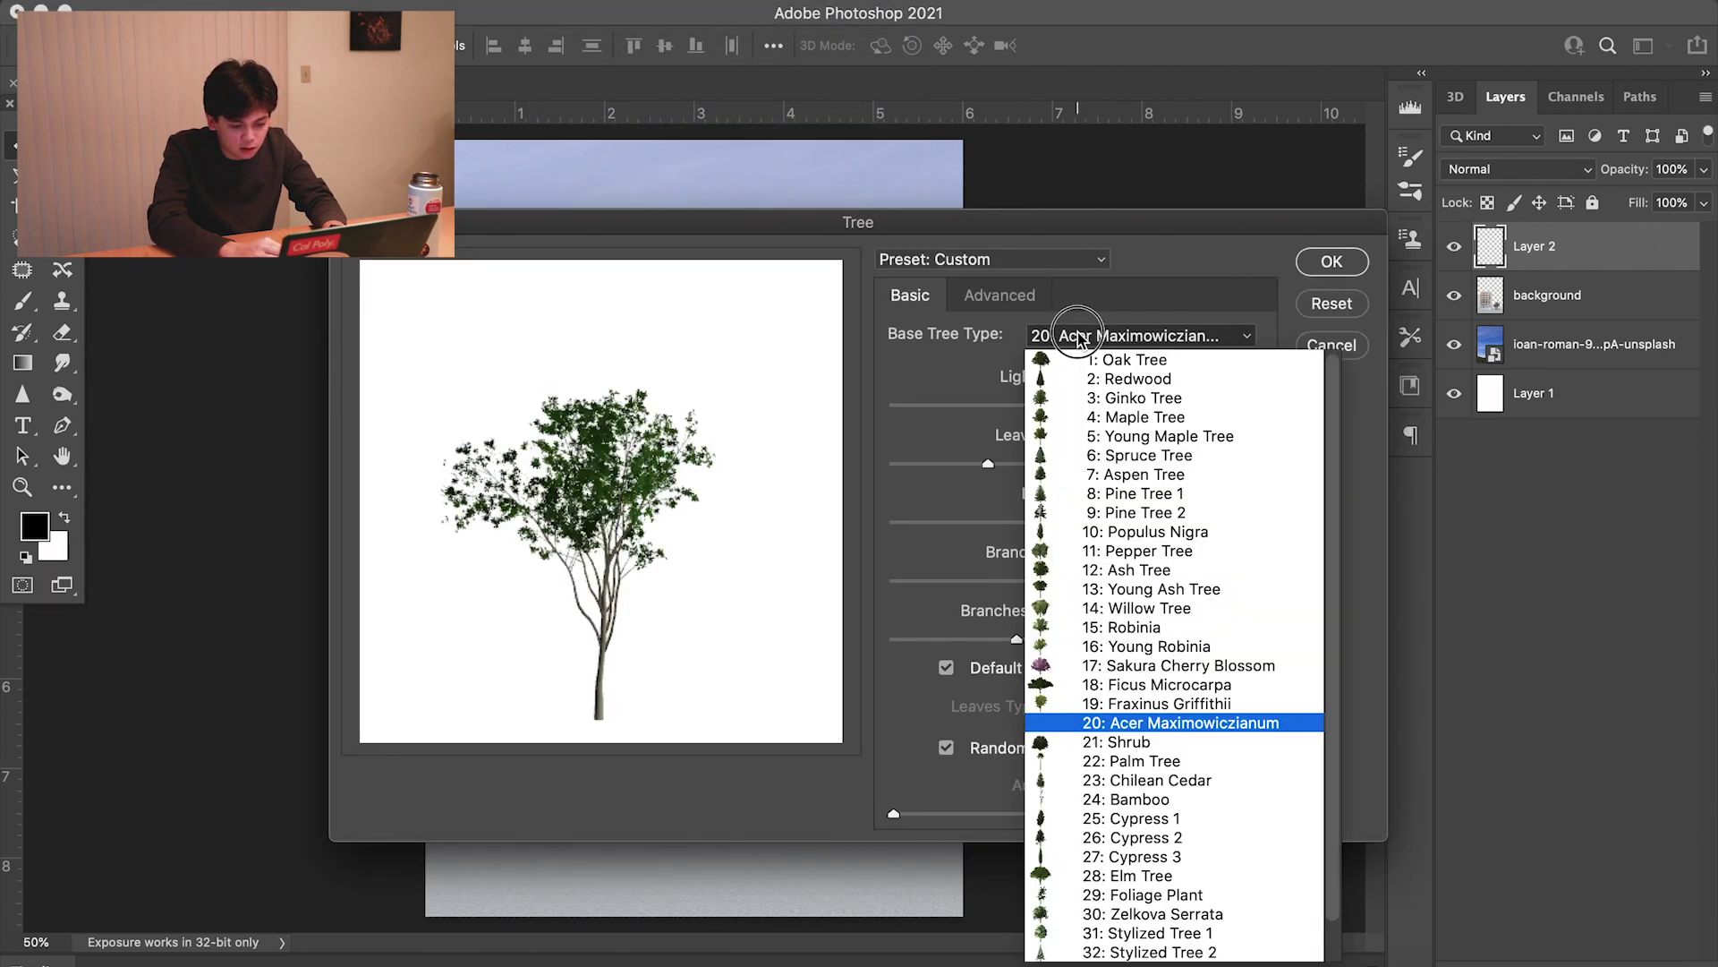
click(1197, 727)
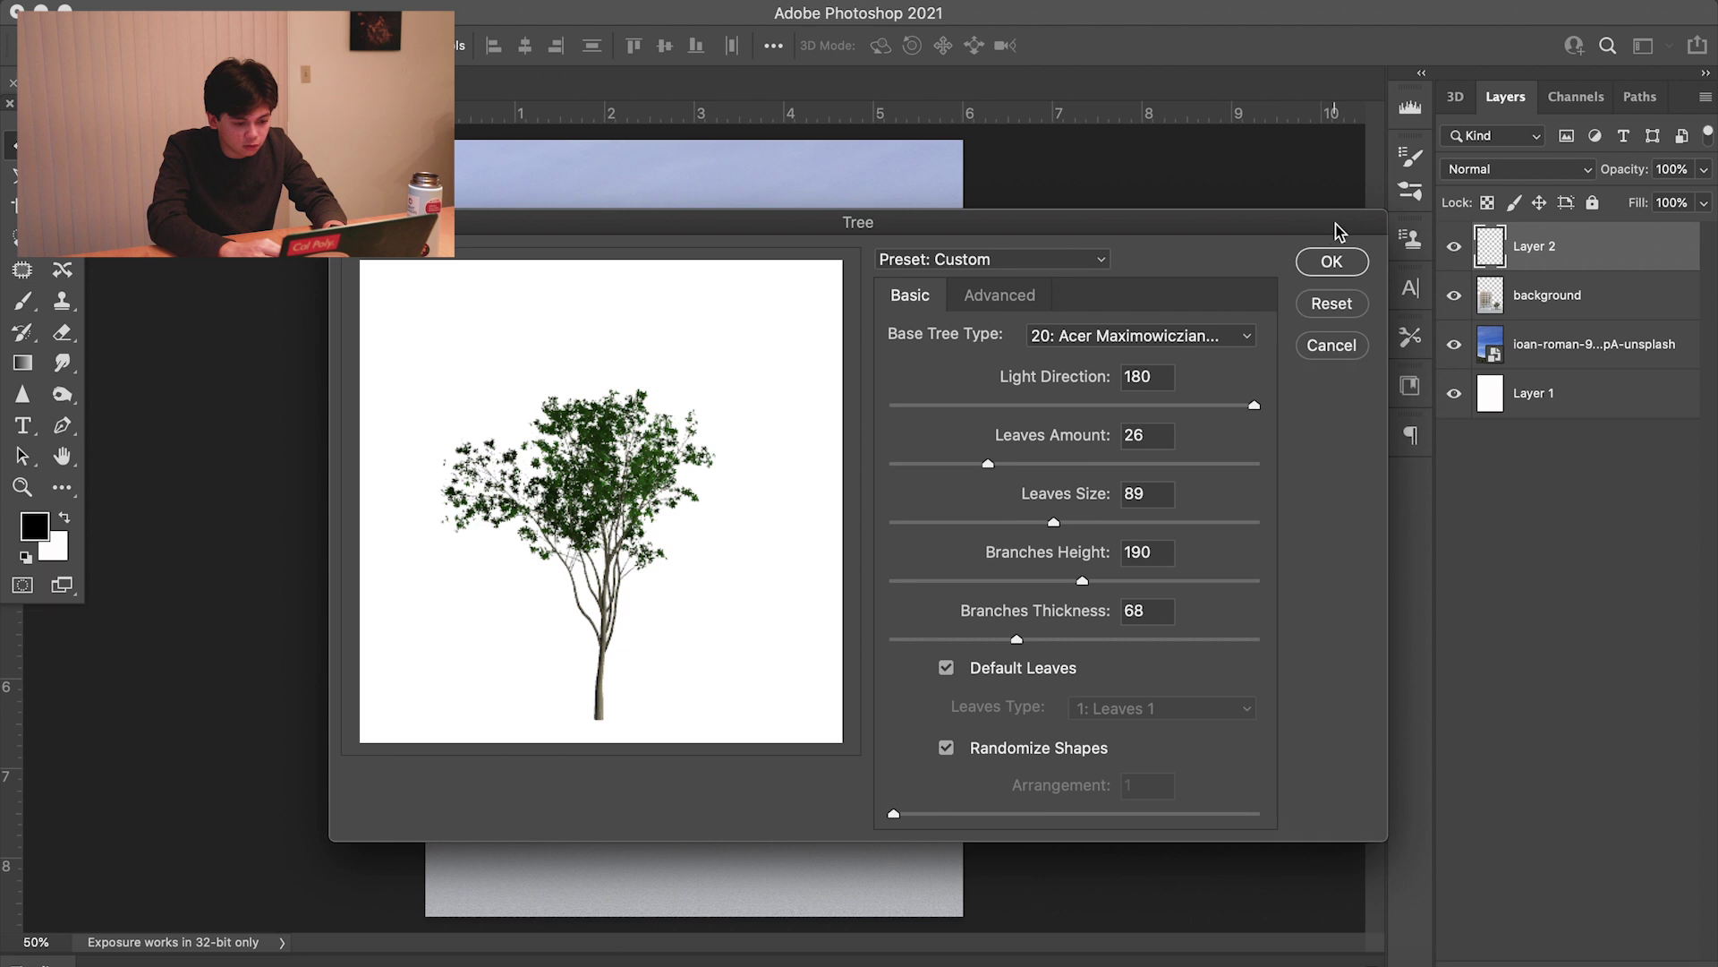
drag(988, 463, 1013, 464)
click(1331, 262)
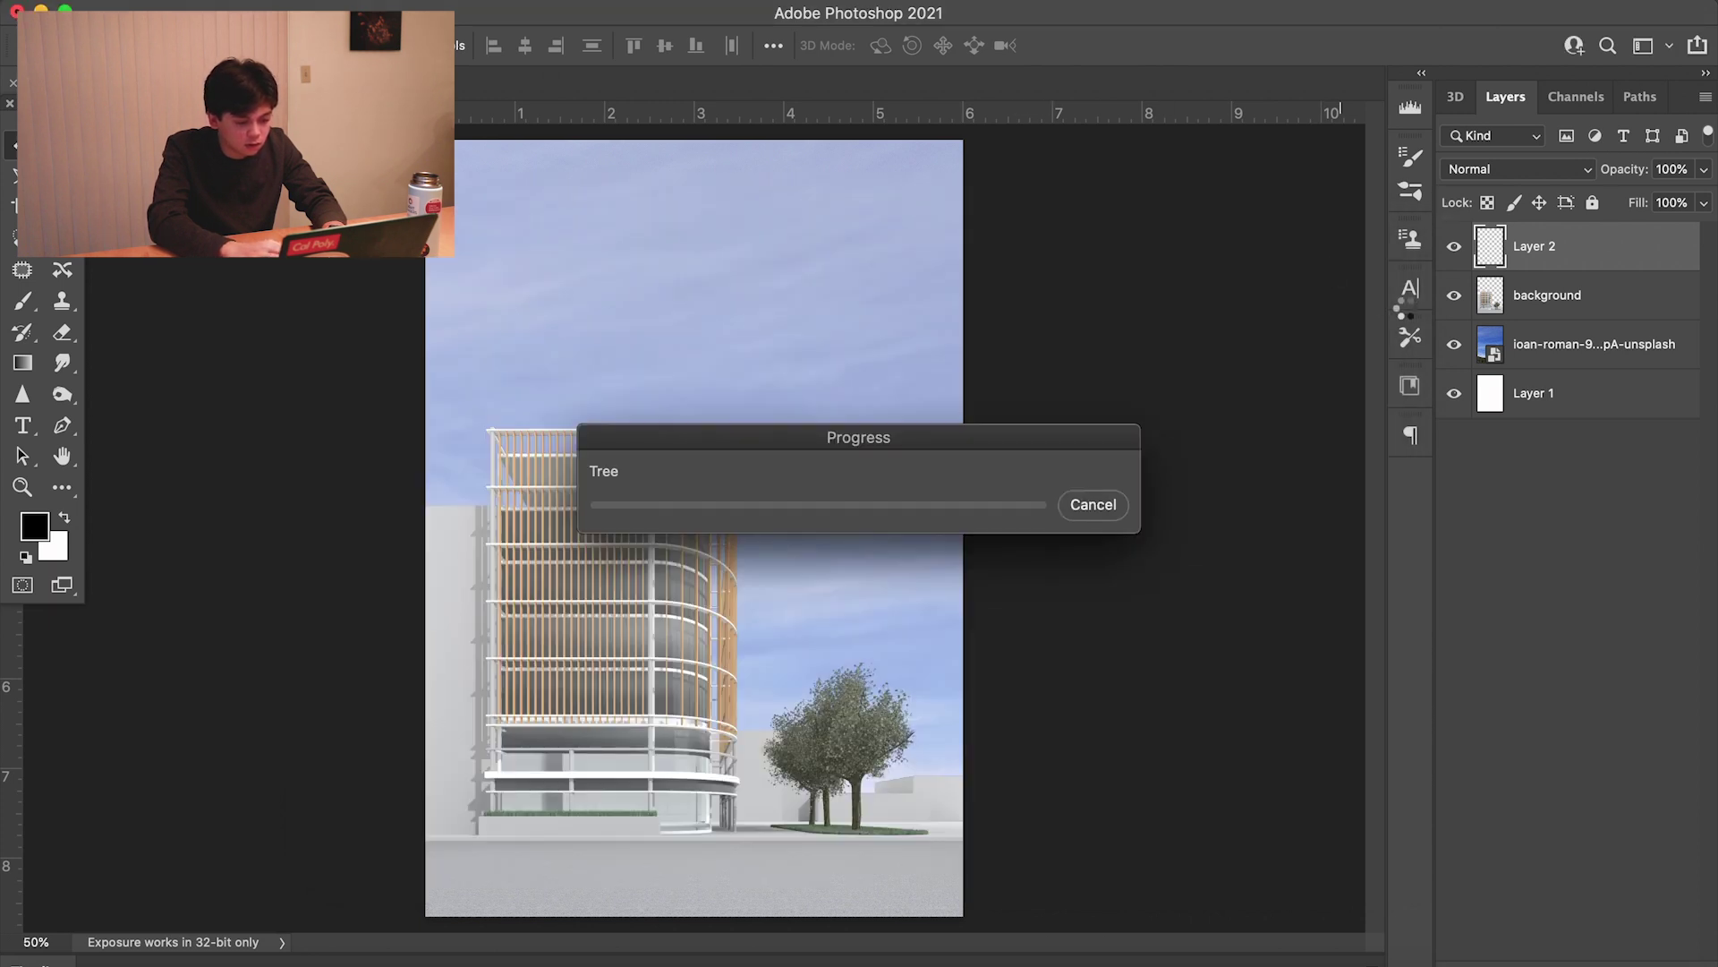
Apply a 14-pixel Gaussian Blur to the rendered tree and place it in the image's lower-left corner so only its crown shows
drag(711, 591, 551, 734)
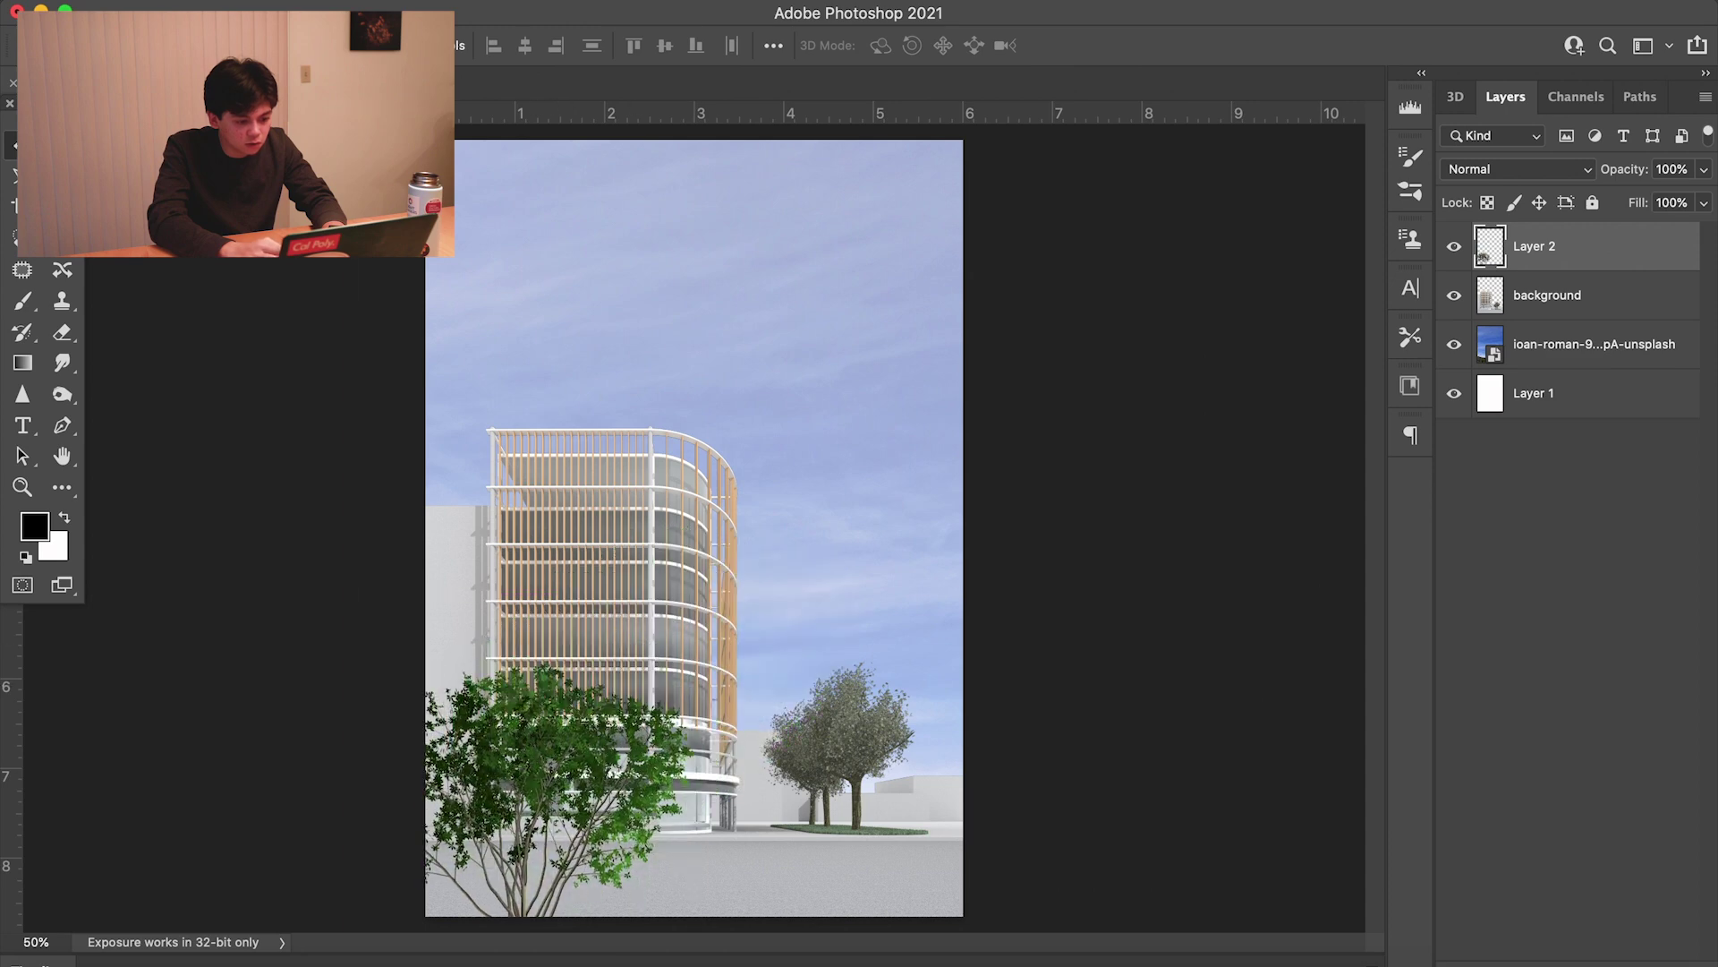
click(555, 2)
mouse_move(626, 305)
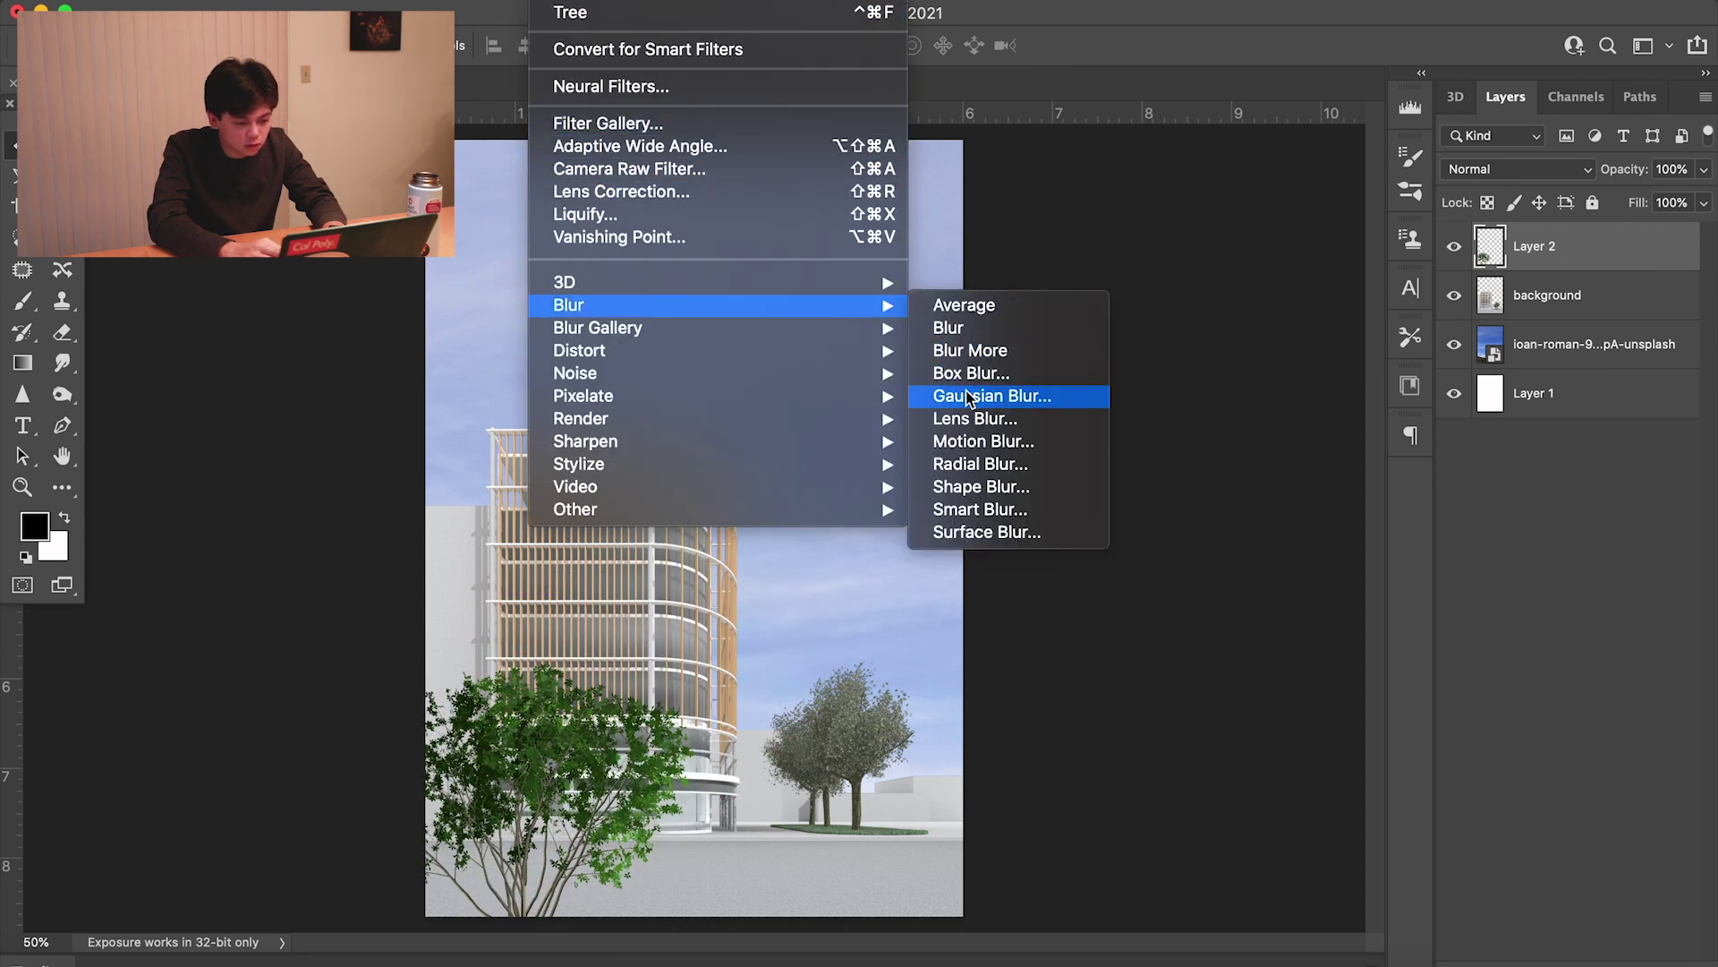
click(1003, 391)
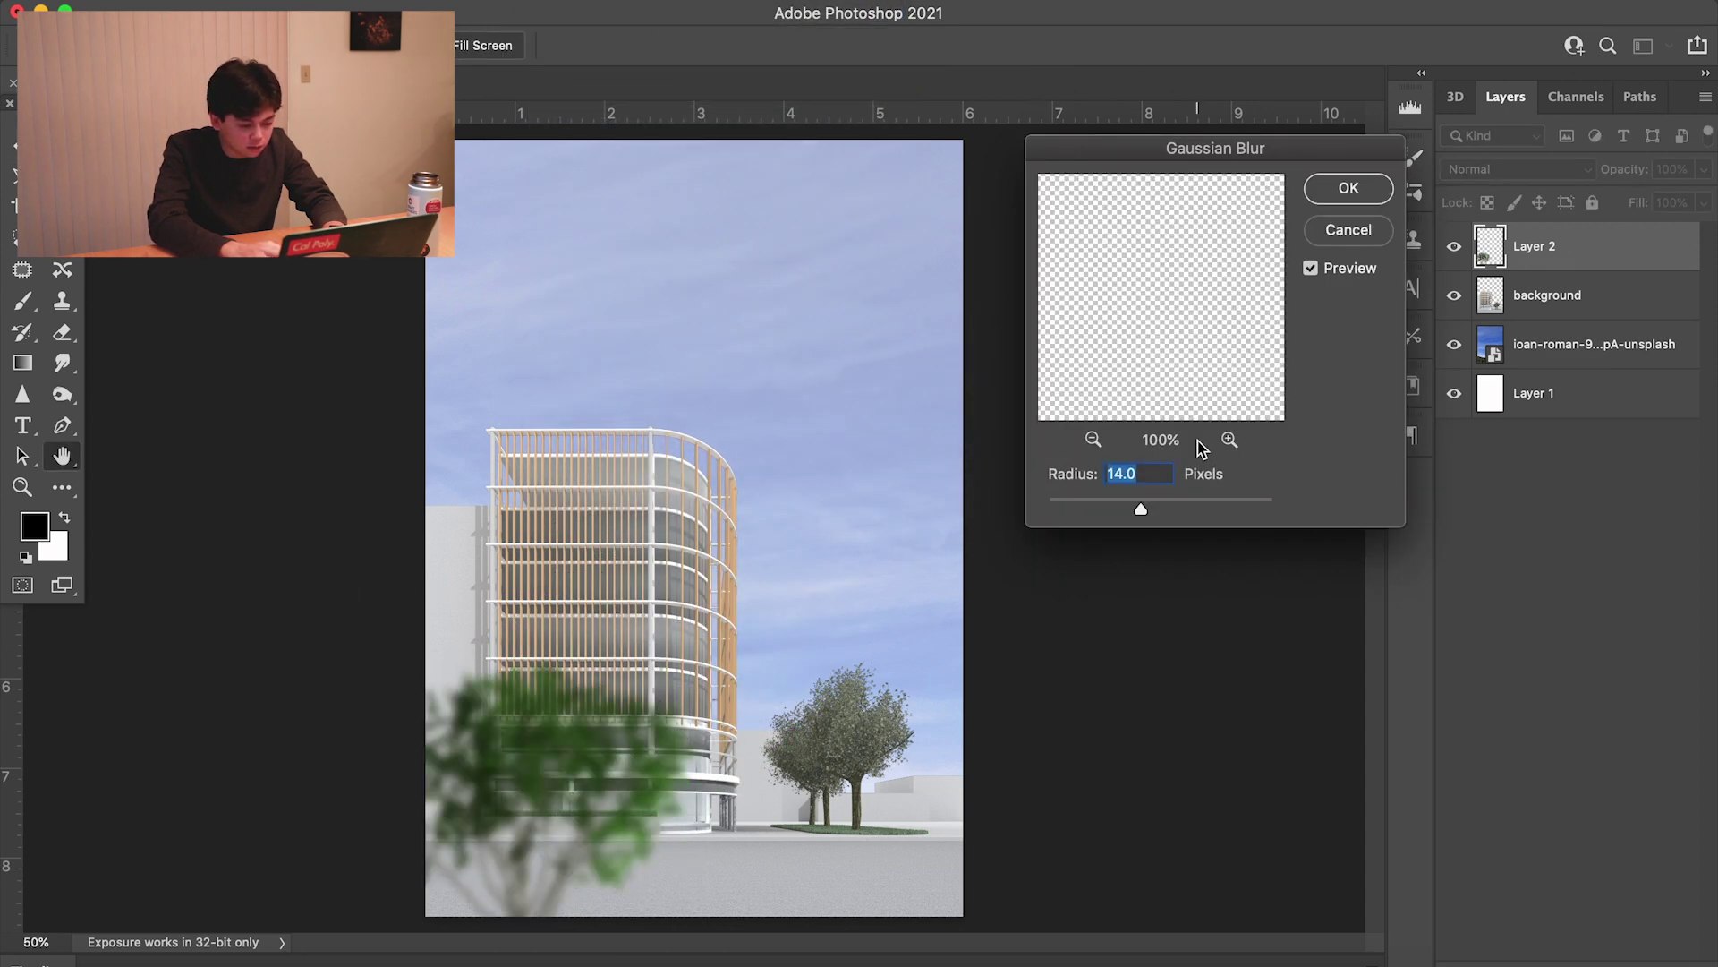
key(Return)
key(v)
drag(545, 756, 460, 905)
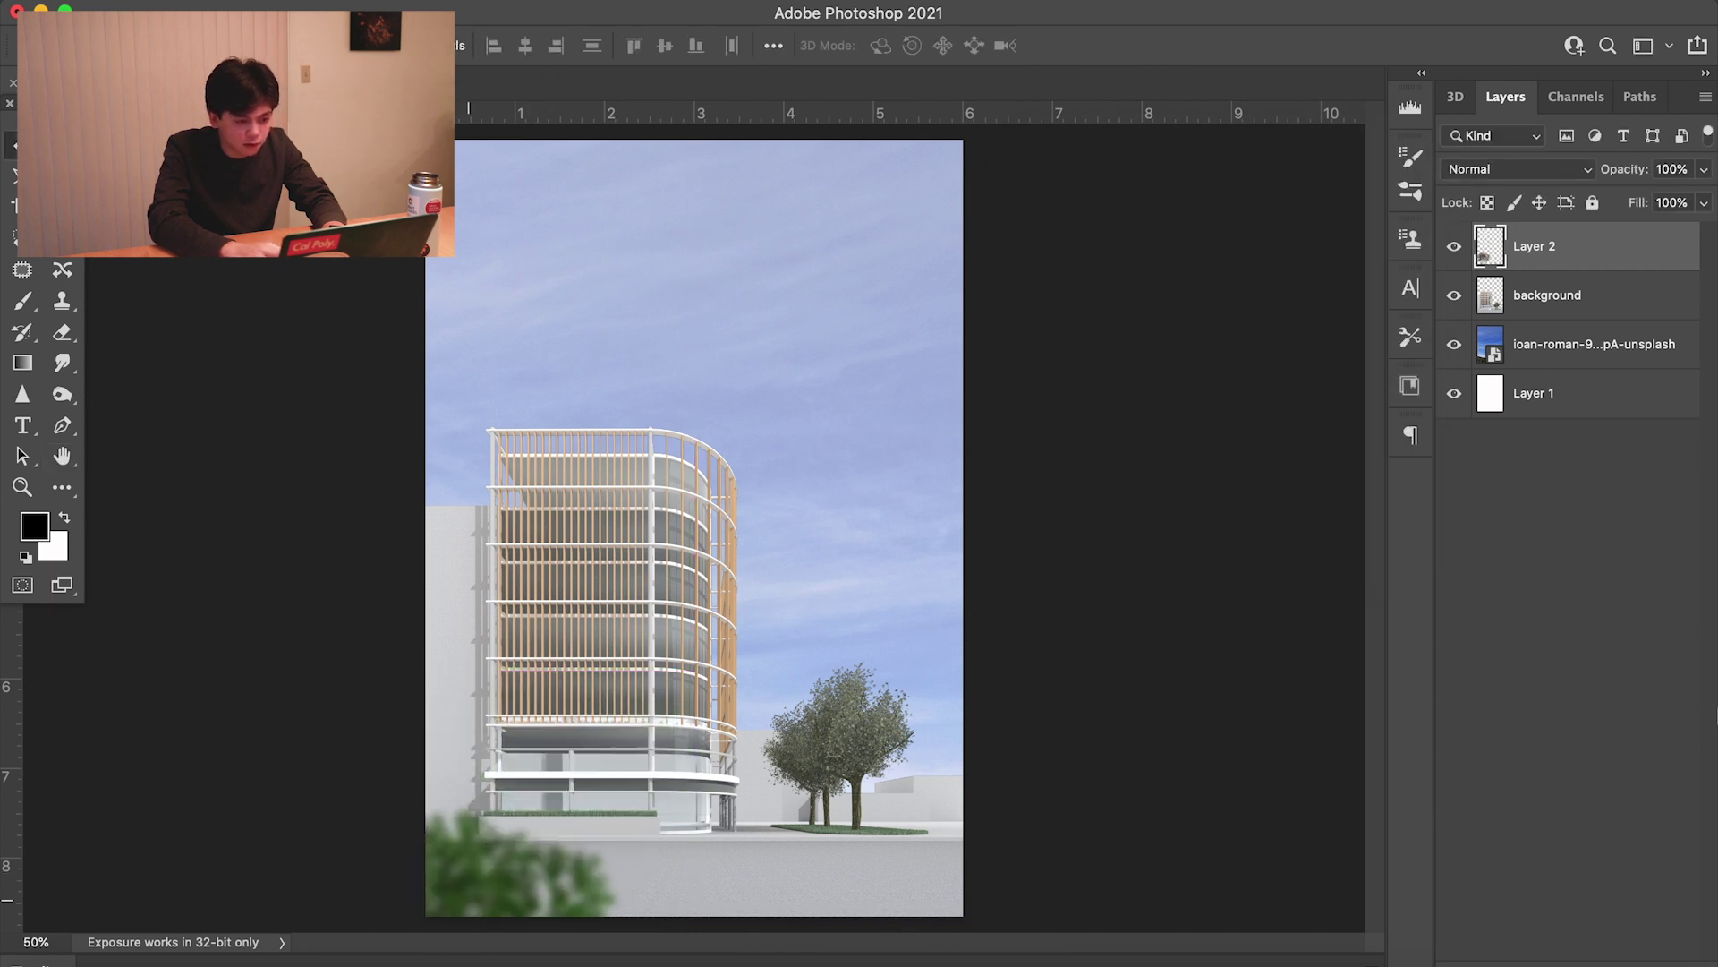
Render a second Acer Maximowiczianum tree on a new layer with the same settings and move it to the image's lower-right corner
key(super+shift+alt+n)
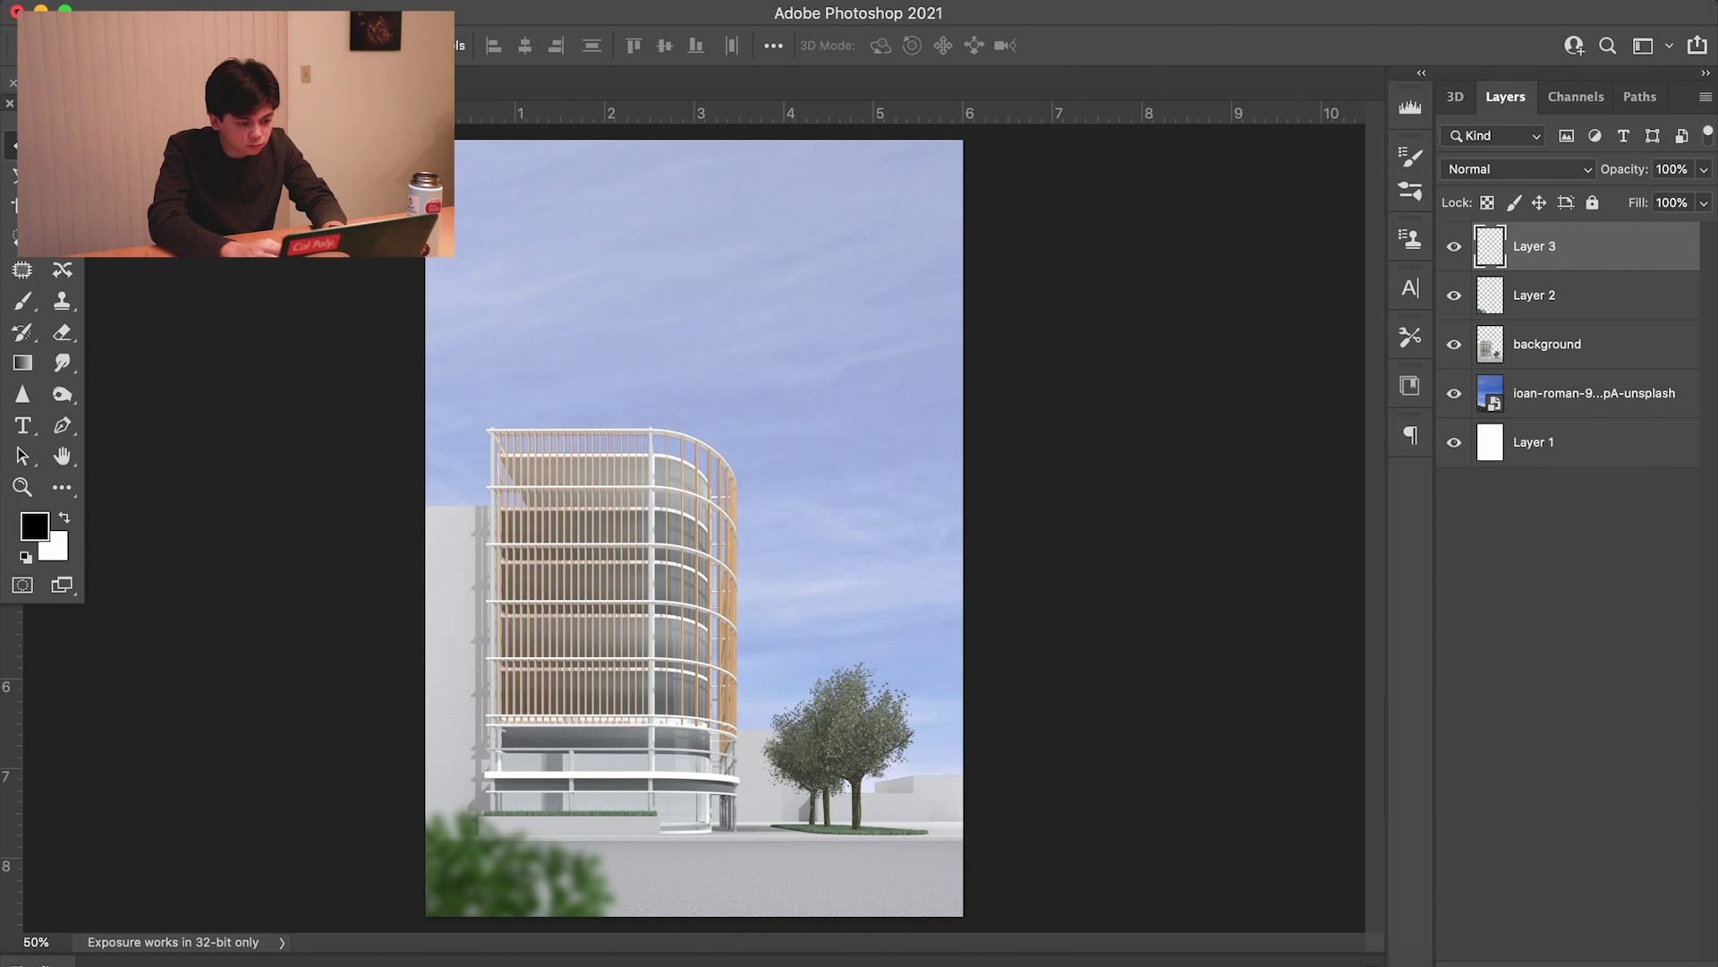
click(555, 2)
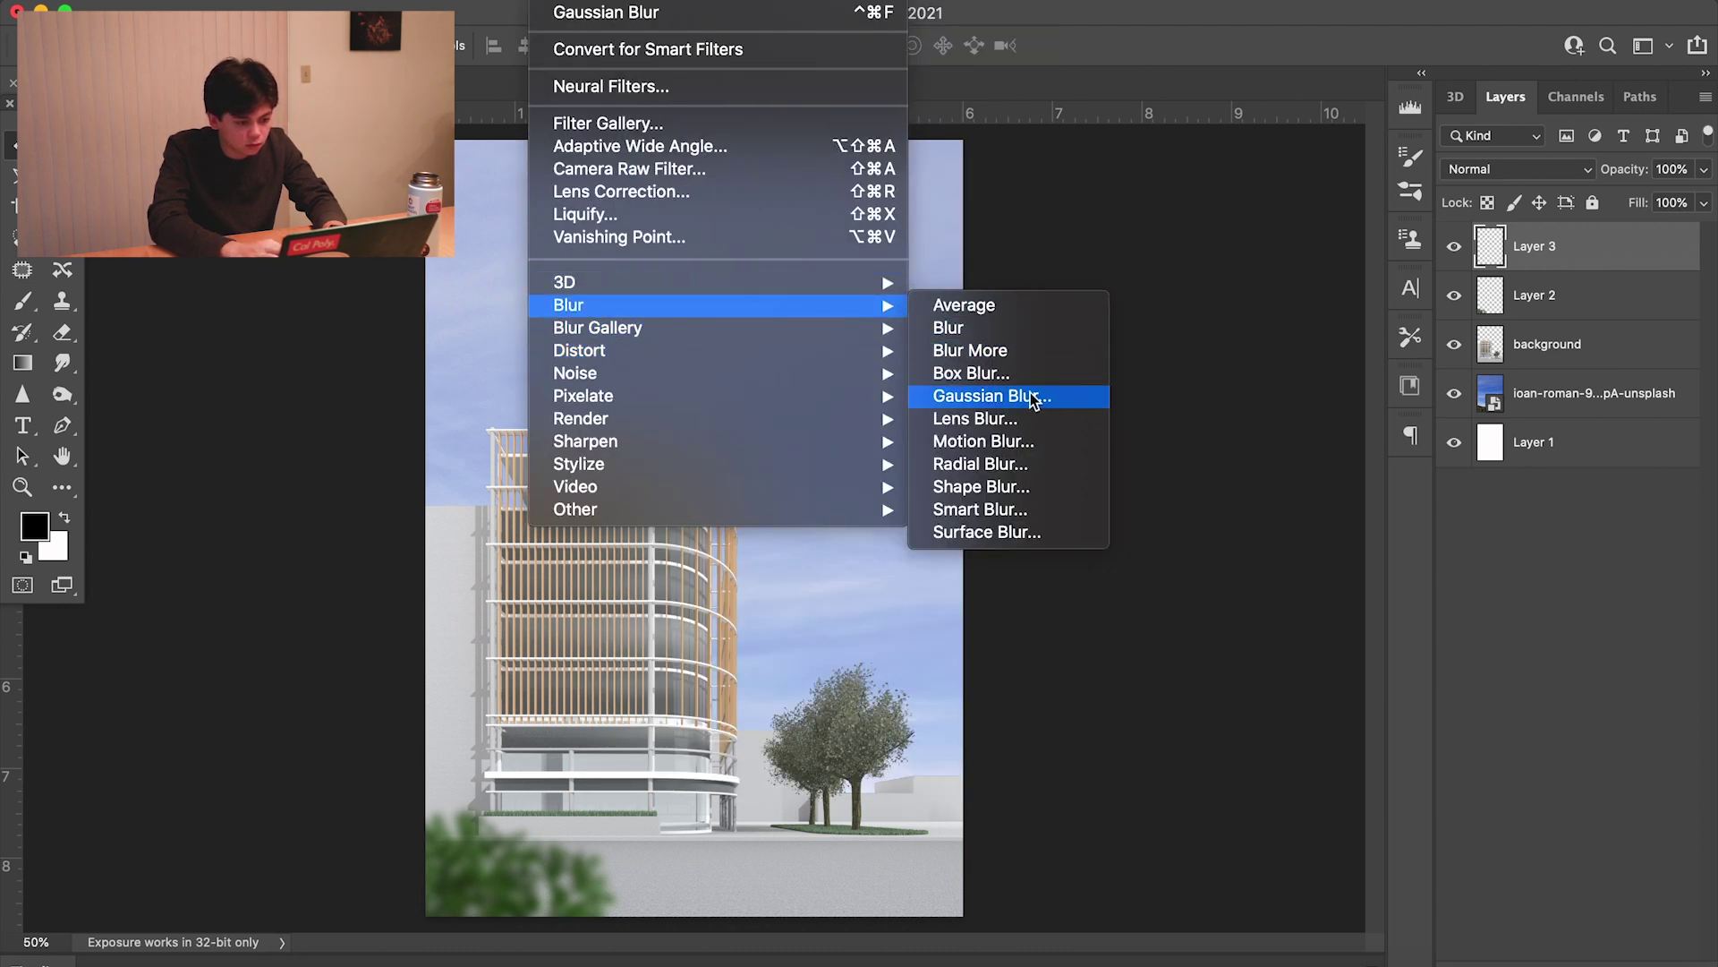
mouse_move(633, 418)
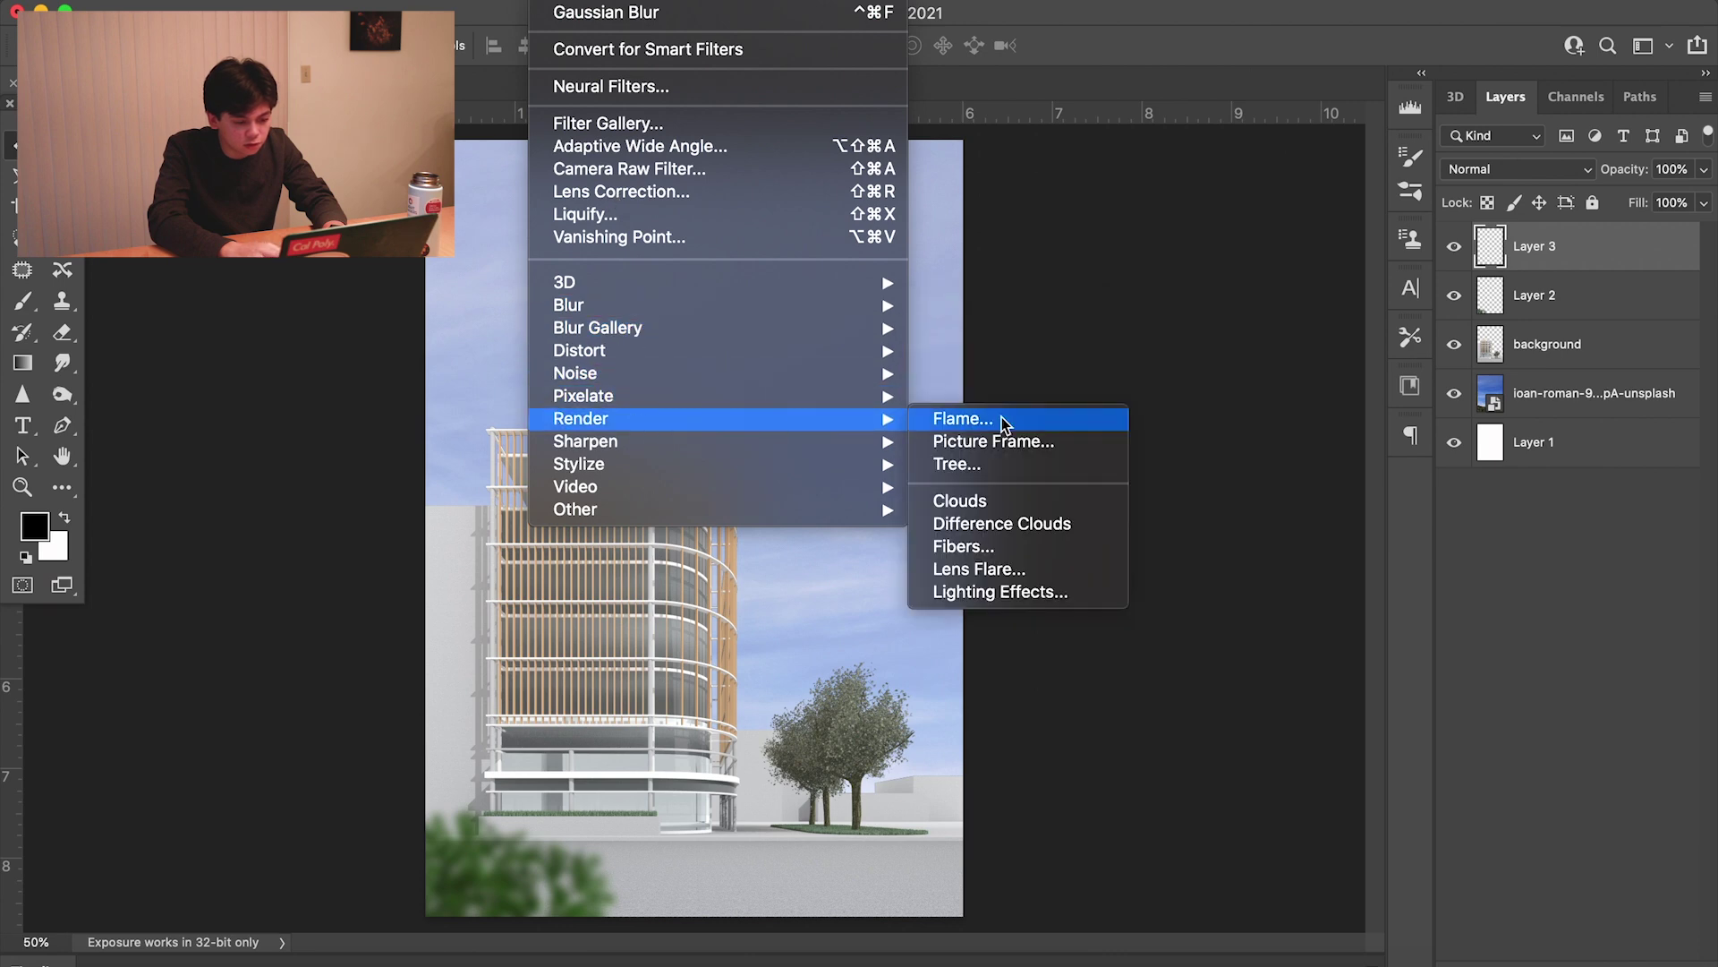
click(1003, 465)
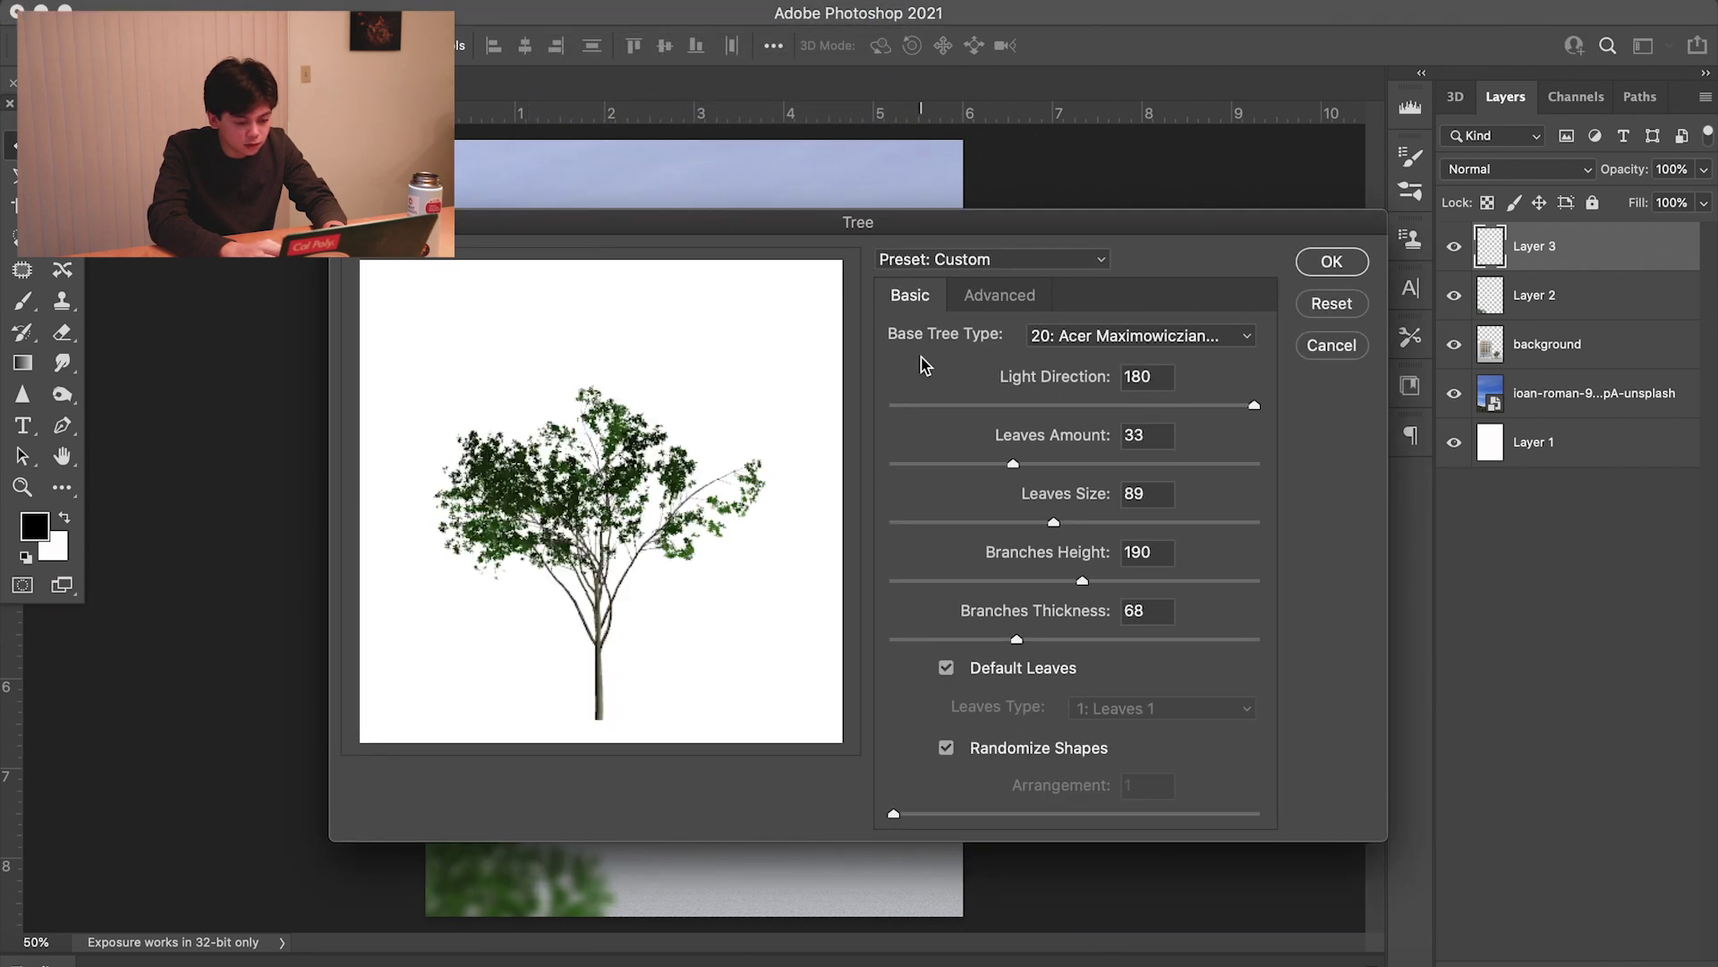
click(1332, 262)
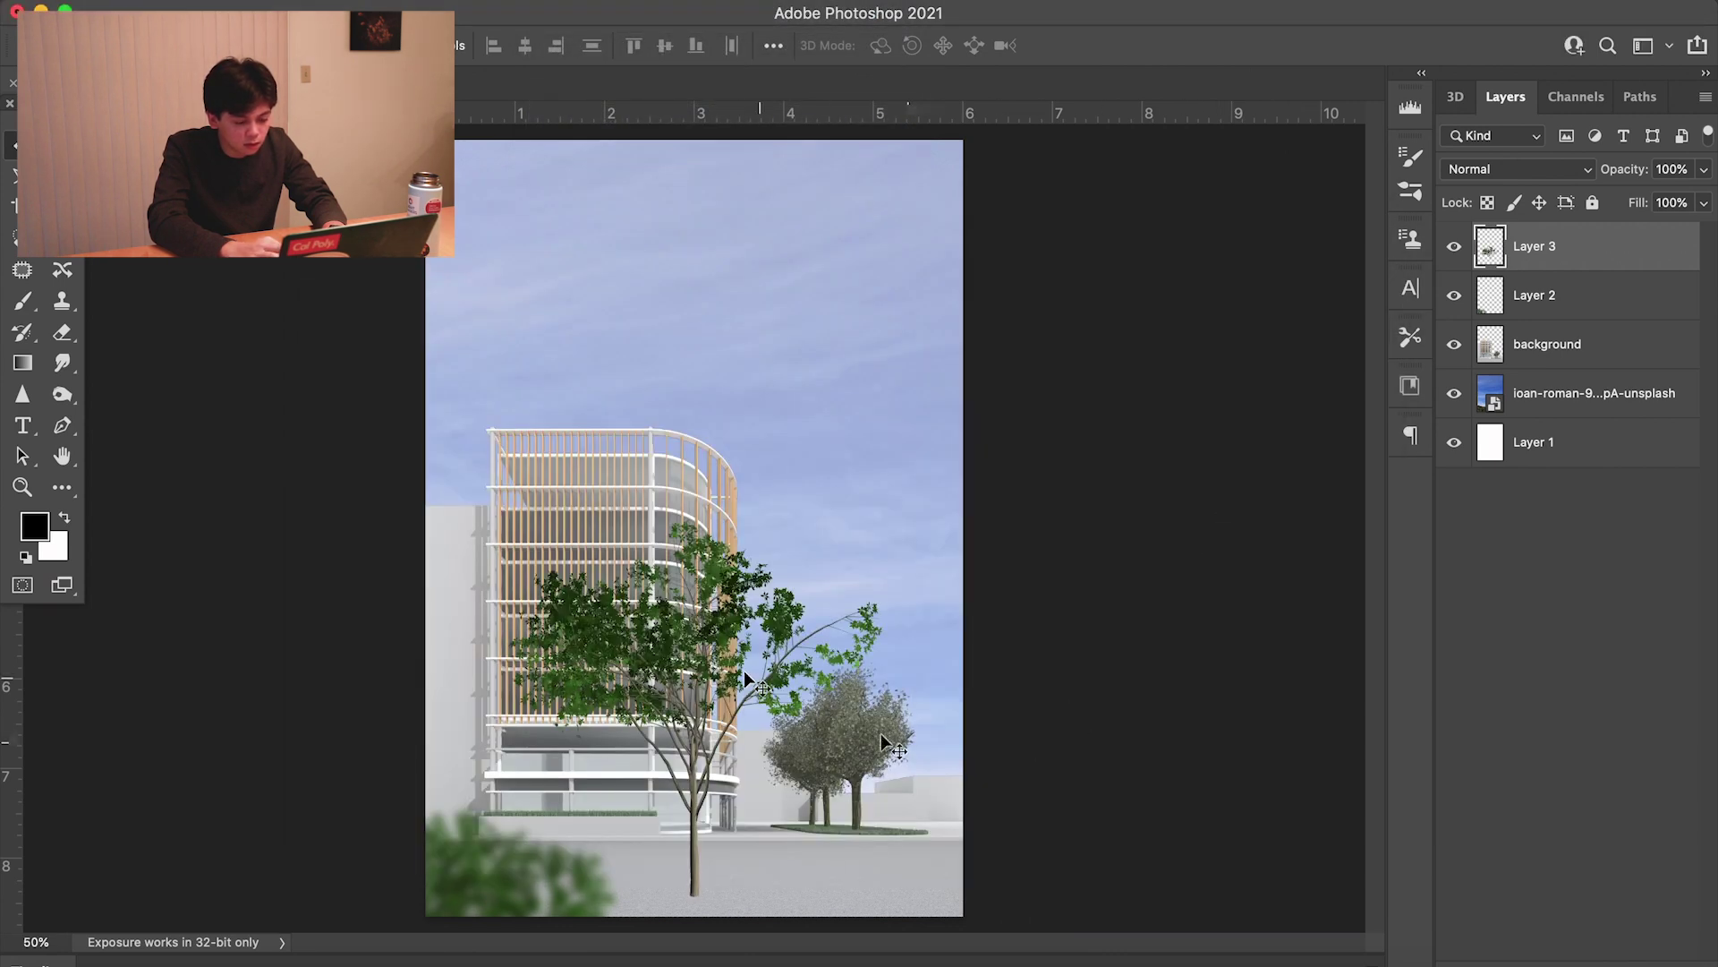
drag(752, 698, 976, 913)
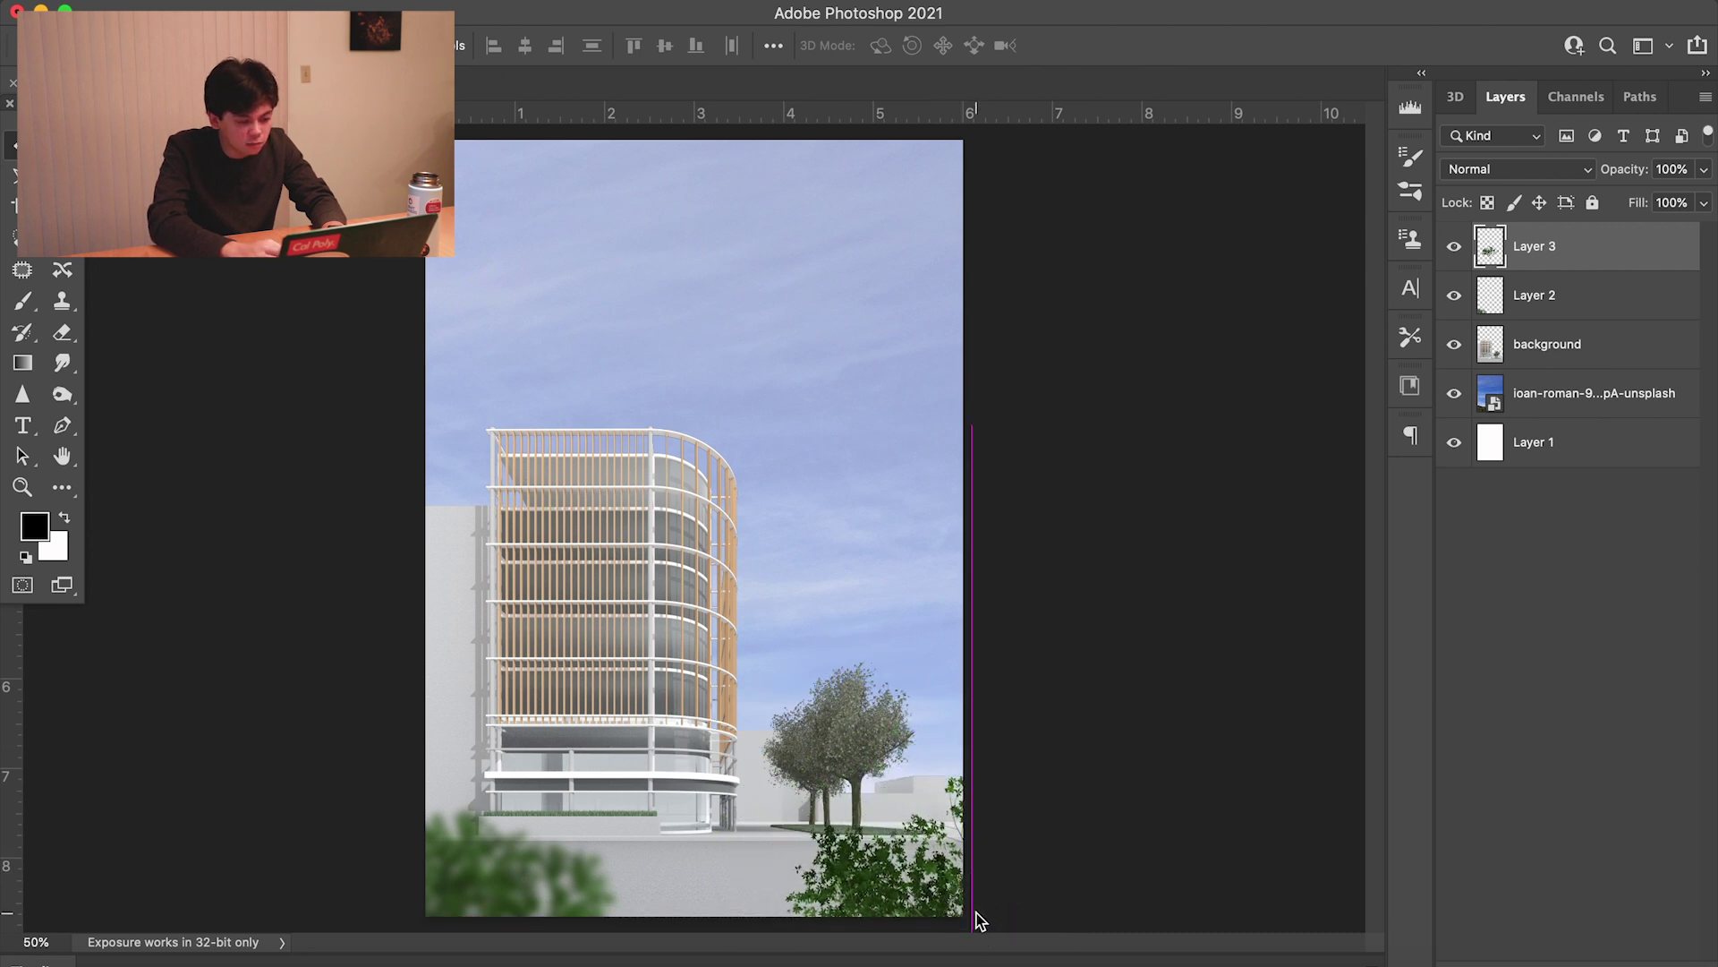
Apply the same Gaussian Blur to the second tree in the lower-right corner
click(557, 3)
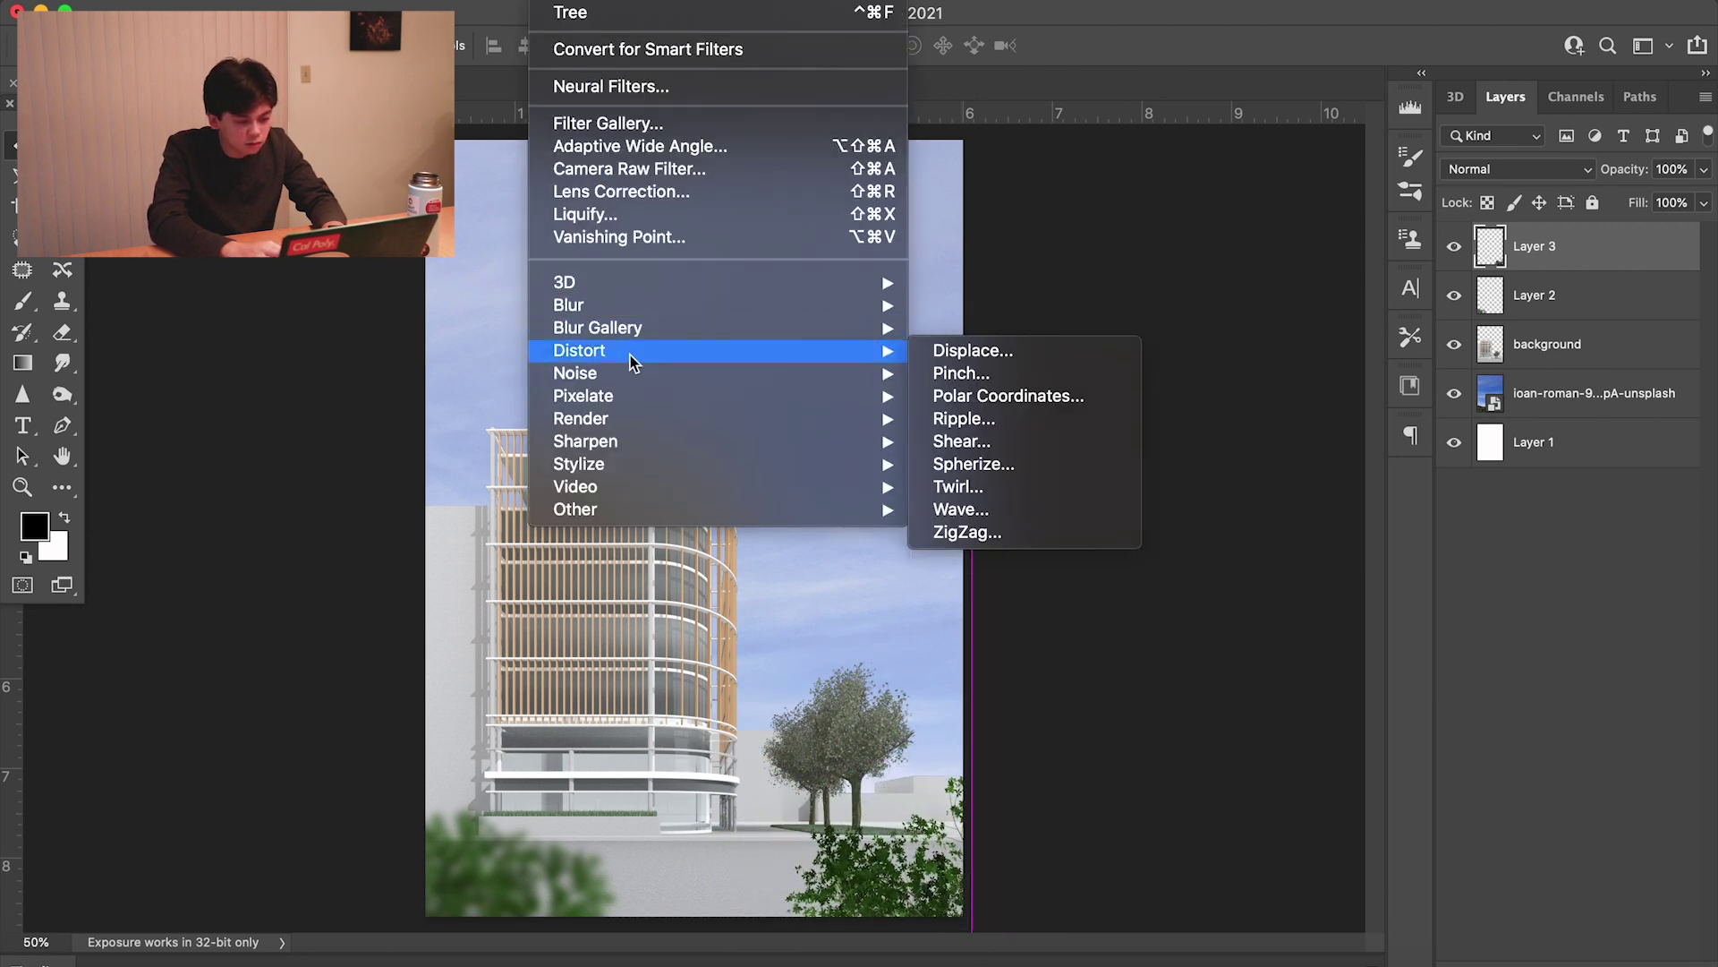
mouse_move(639, 338)
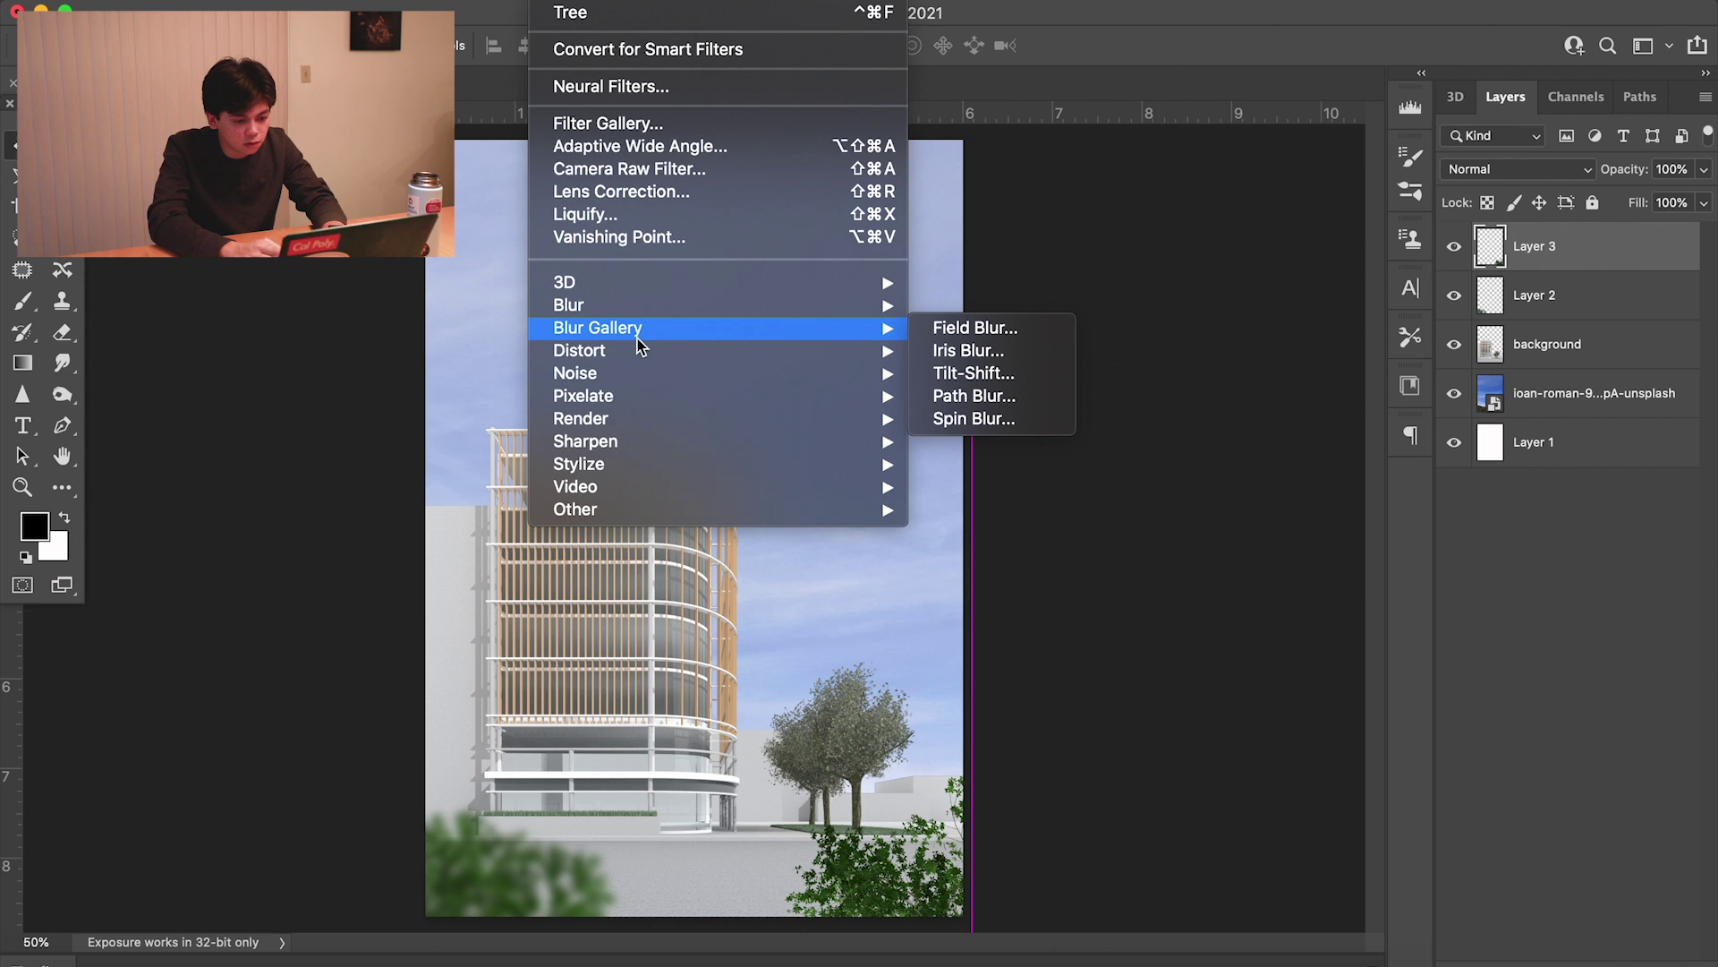
mouse_move(675, 309)
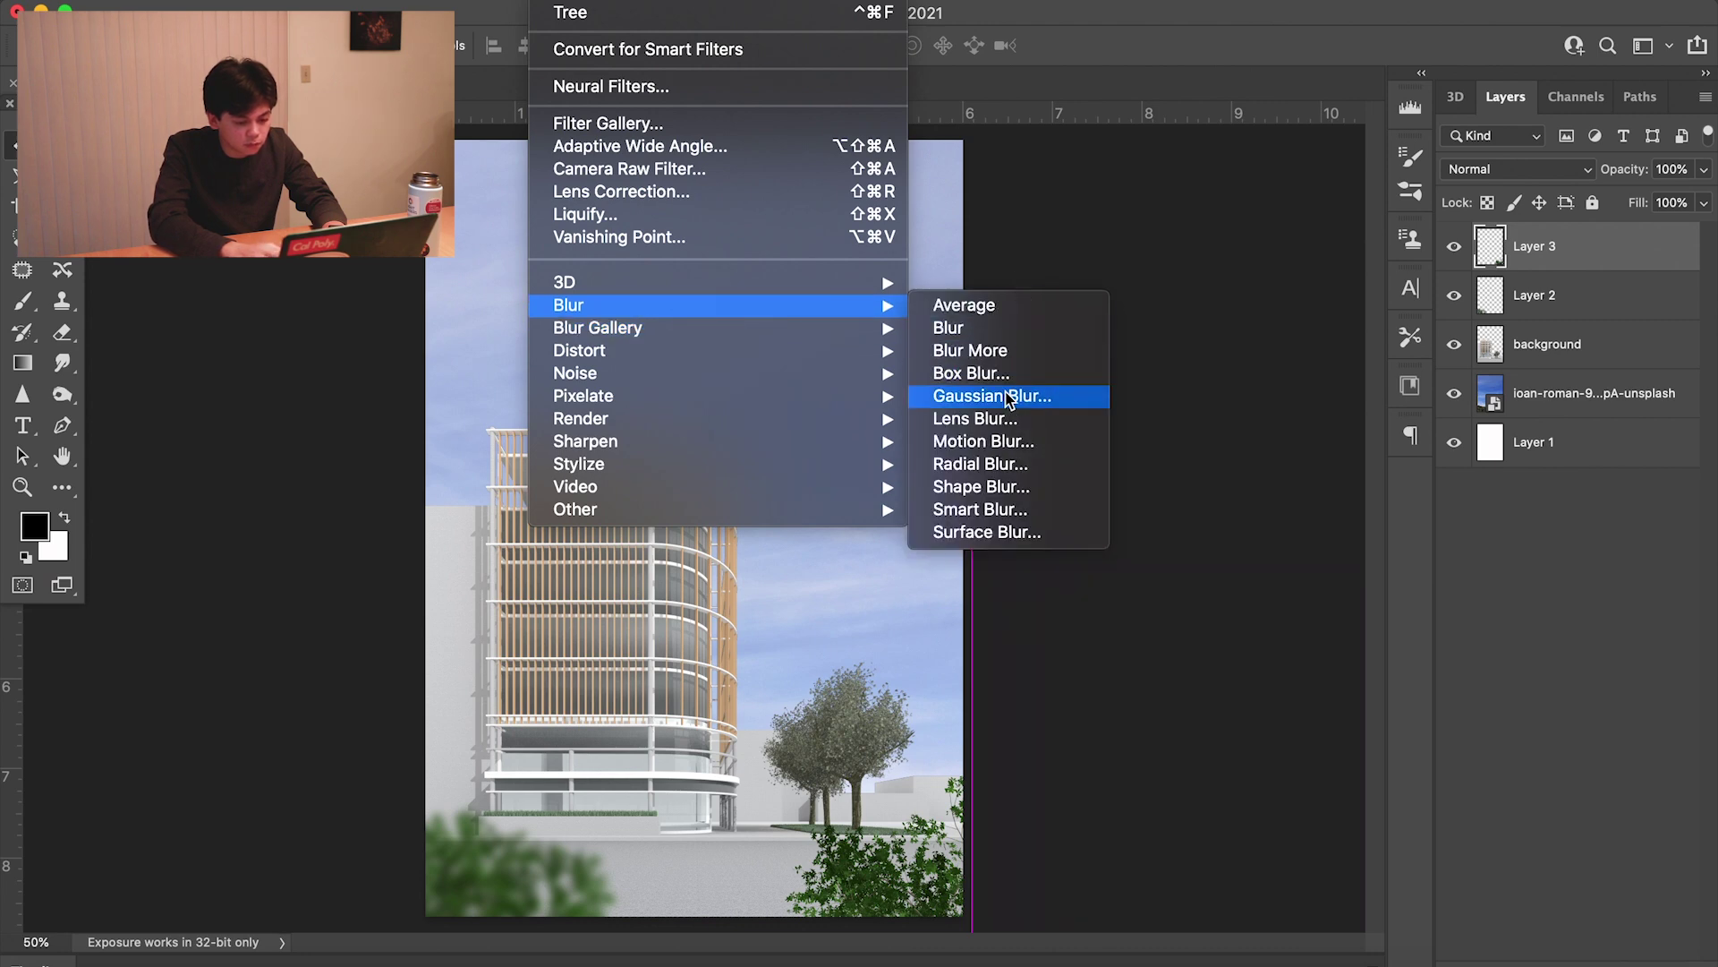
click(991, 396)
key(Return)
key(v)
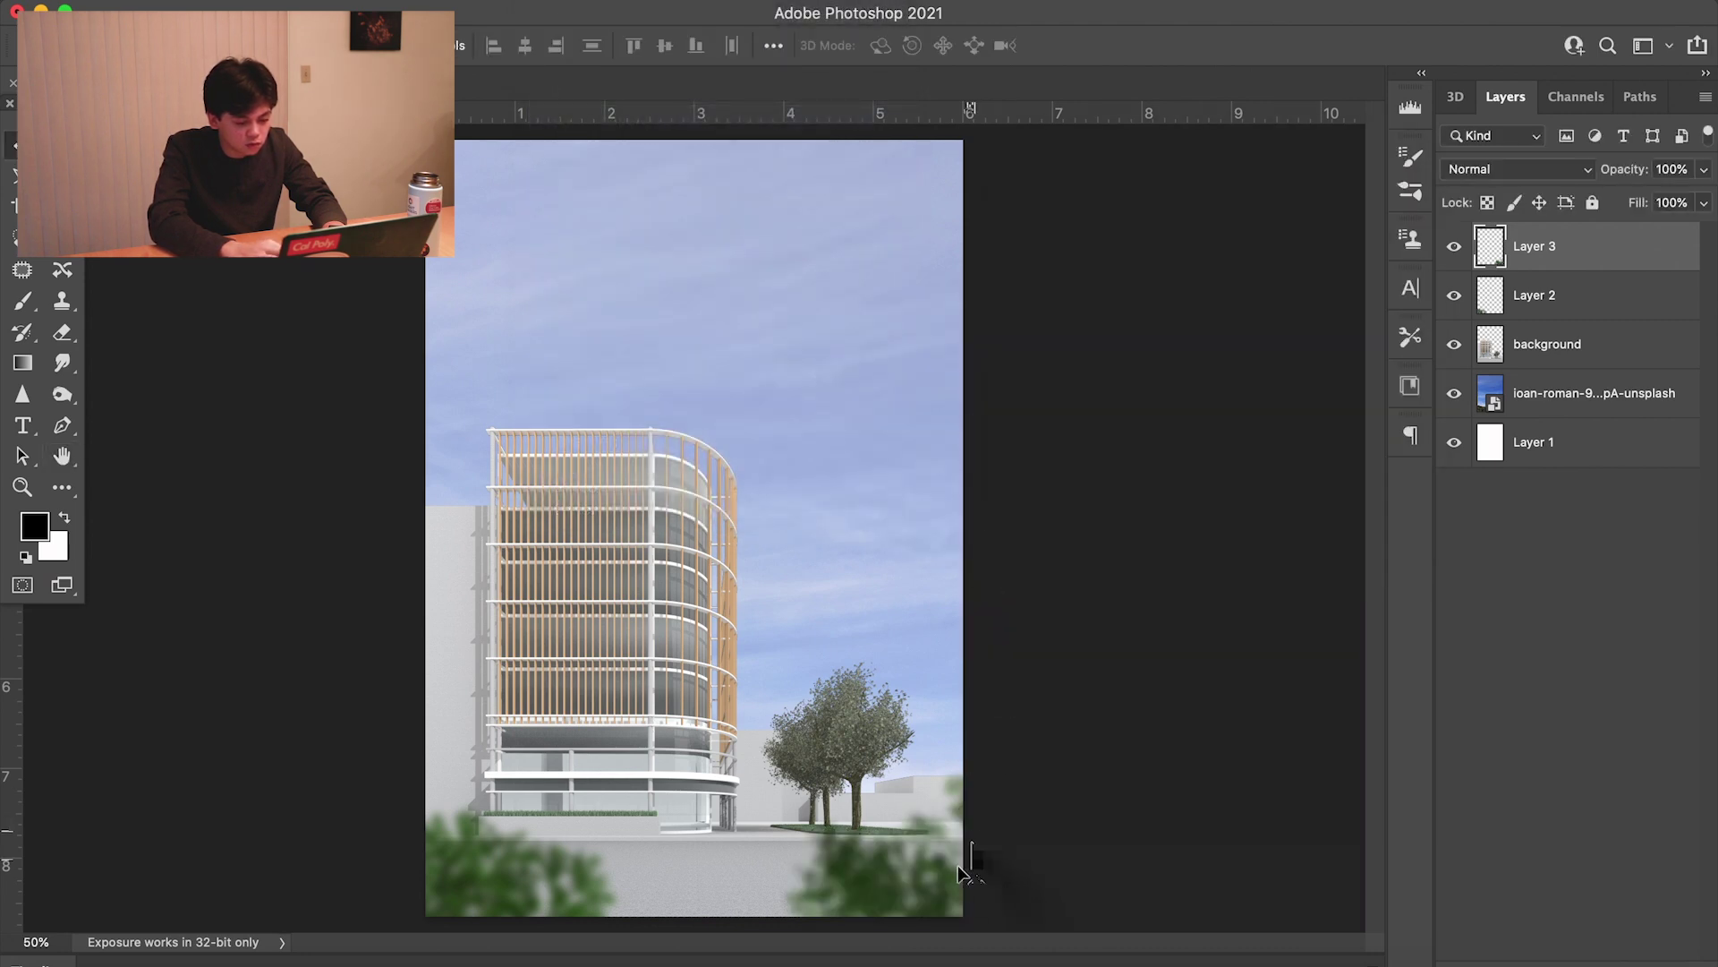
Adjust the positions of both blurred trees so they frame the lower-left and lower-right corners of the image as foreground foliage
drag(902, 891, 910, 937)
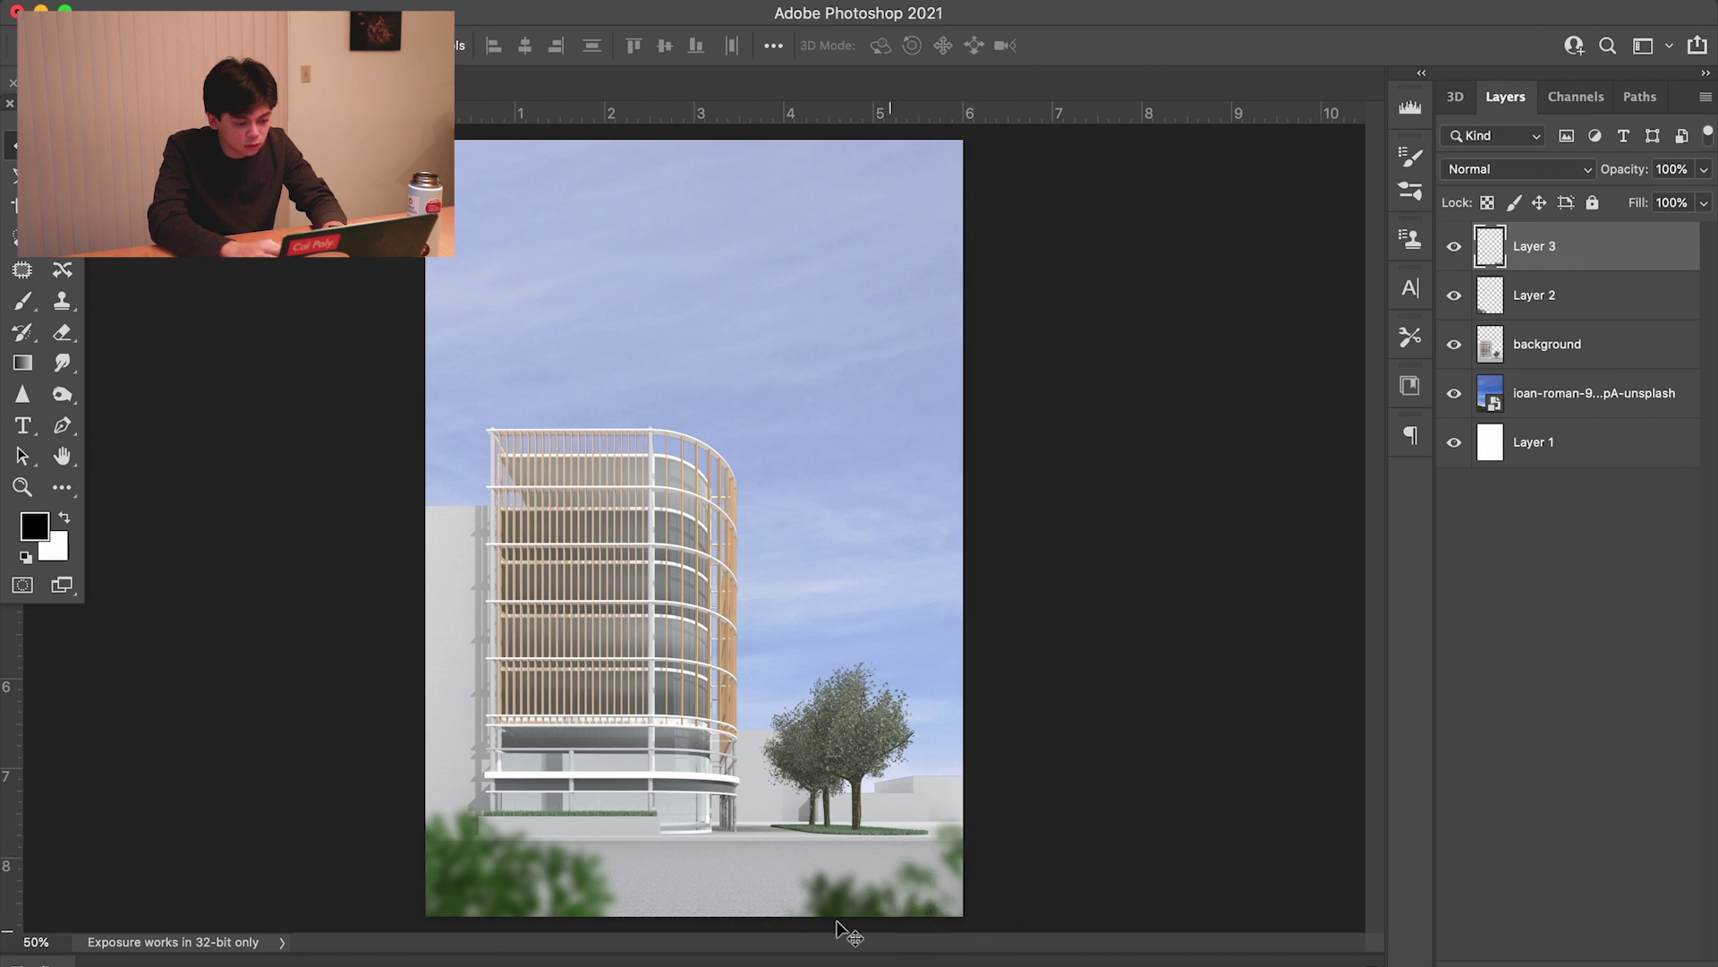
drag(501, 877, 517, 861)
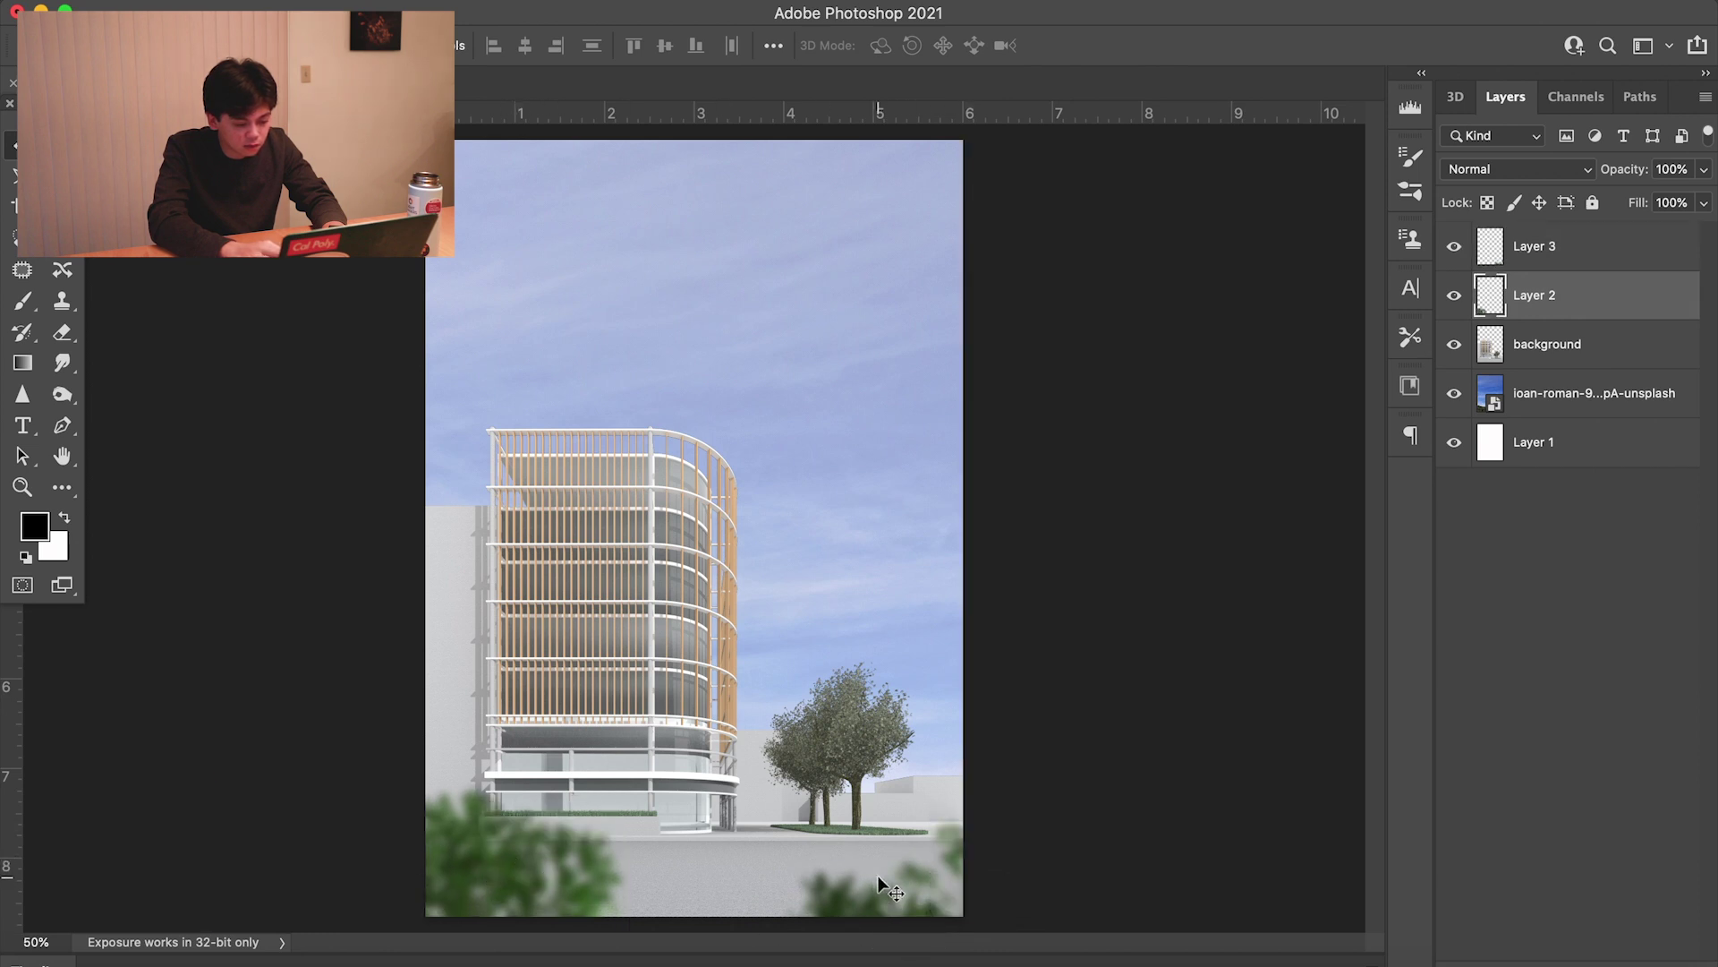
drag(879, 879, 854, 862)
click(1060, 652)
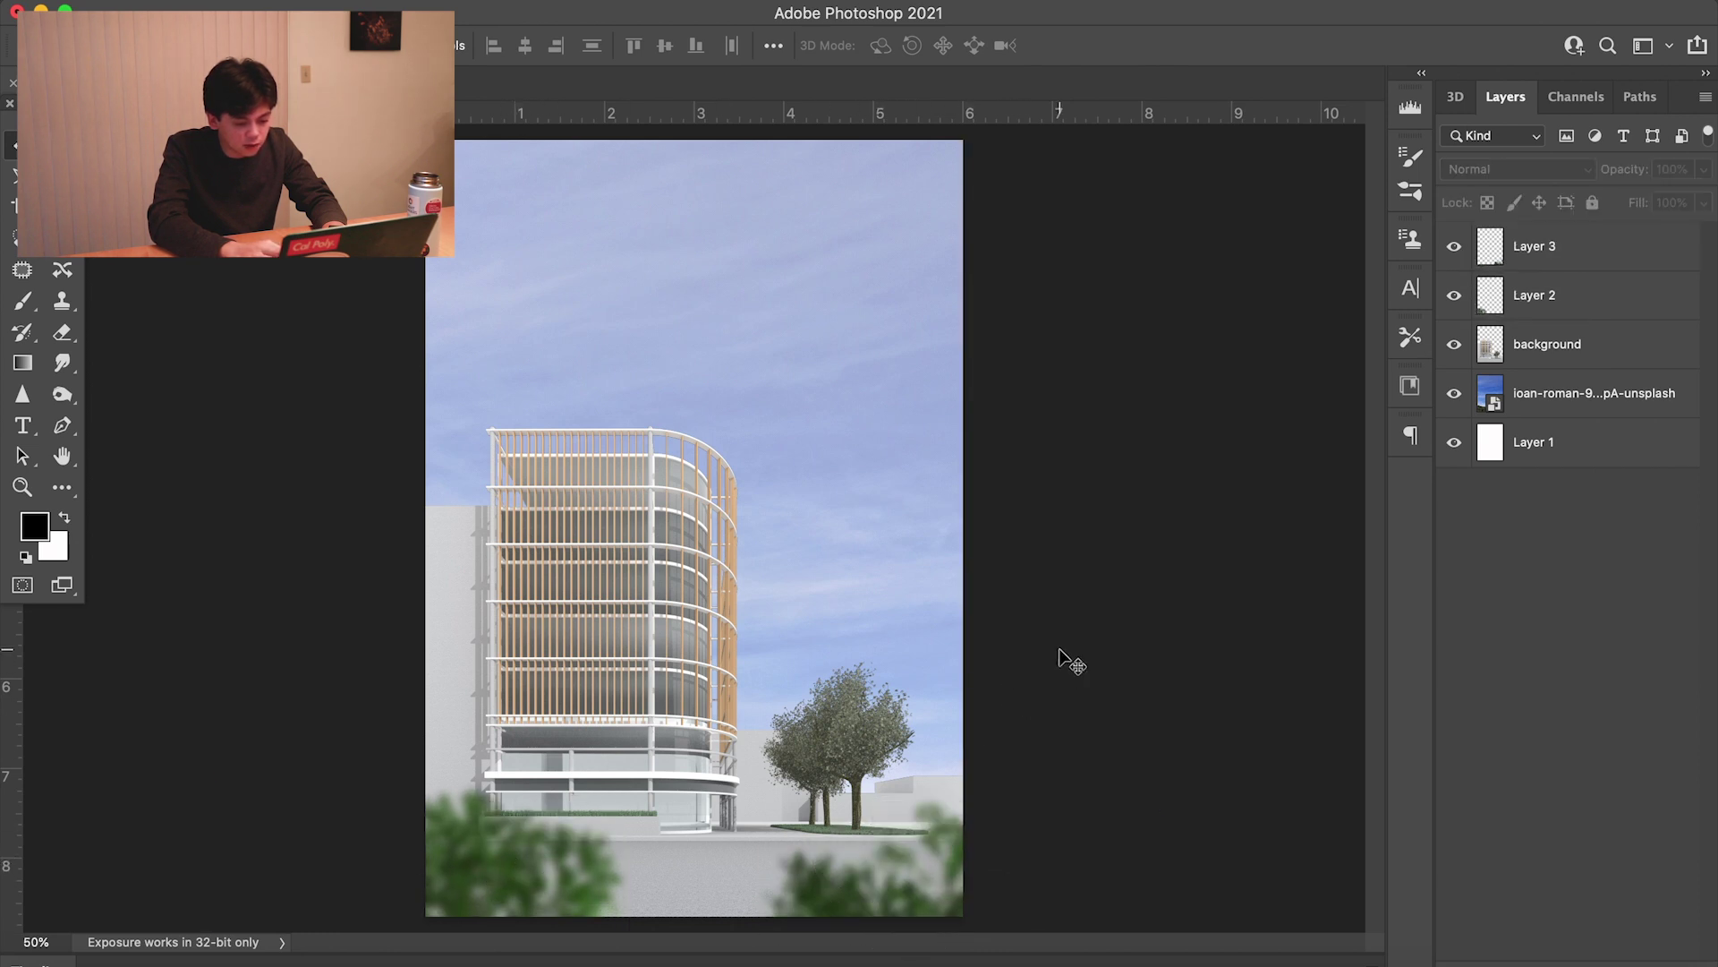
mouse_move(959, 850)
mouse_down()
mouse_move(965, 826)
mouse_move(964, 846)
mouse_up()
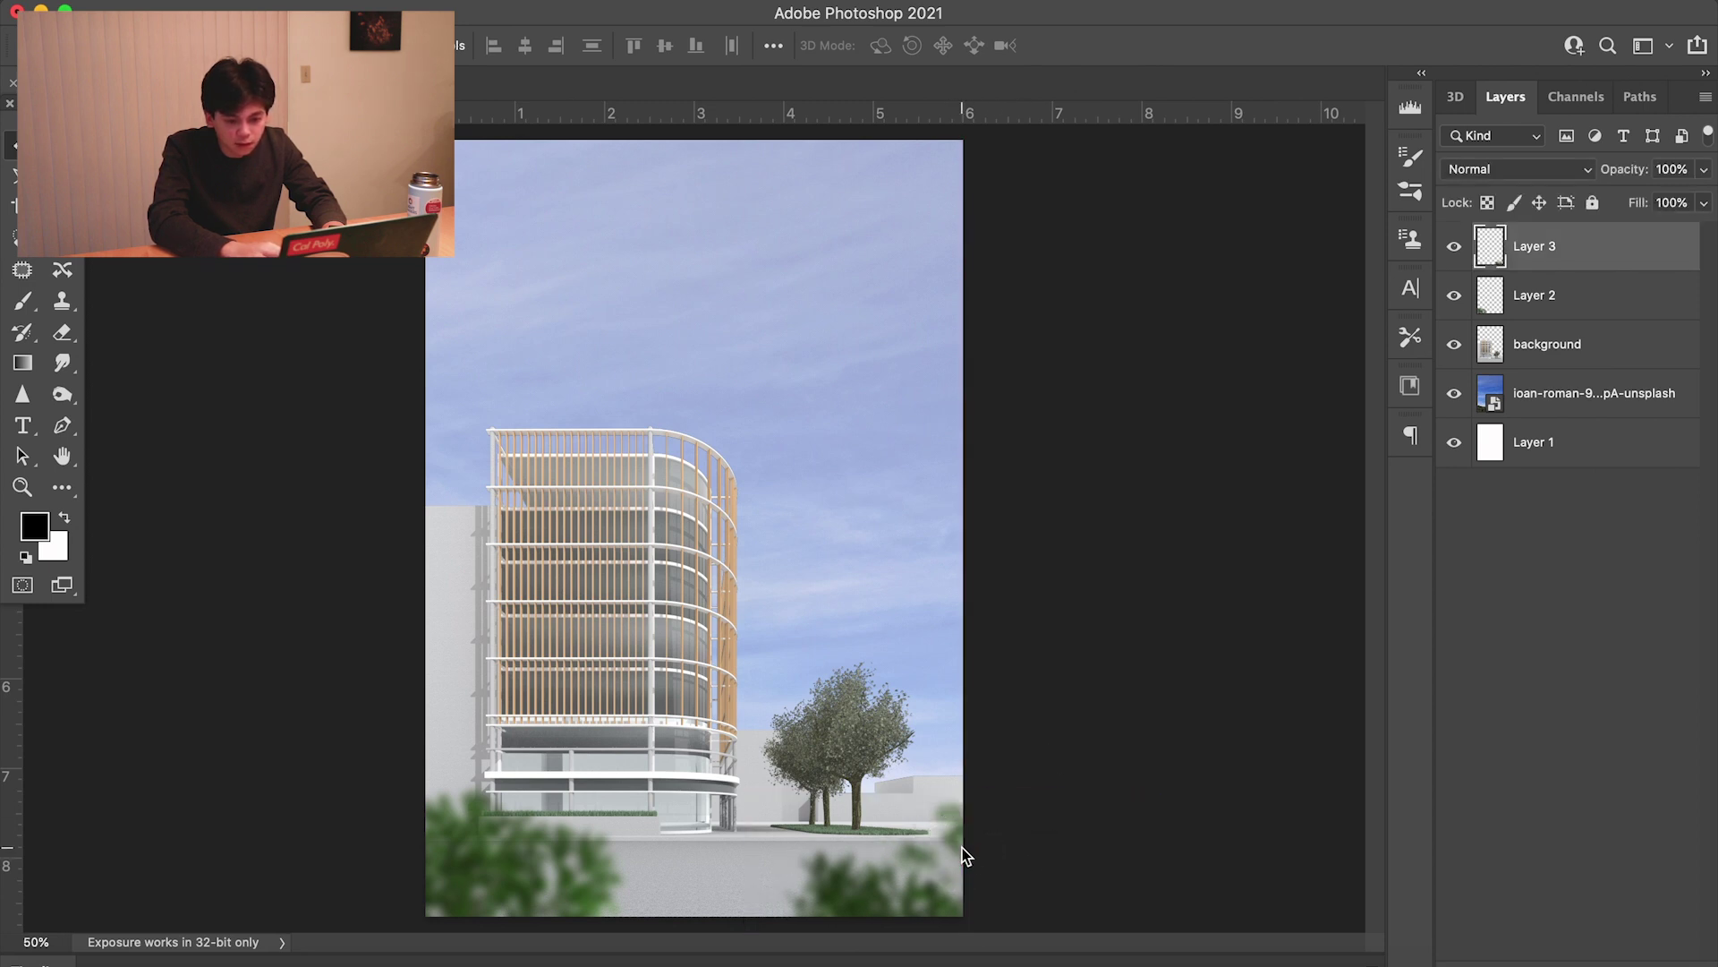
Set the opacity of both blurred tree layers, Layer 2 and Layer 3, to 50%
click(1611, 296)
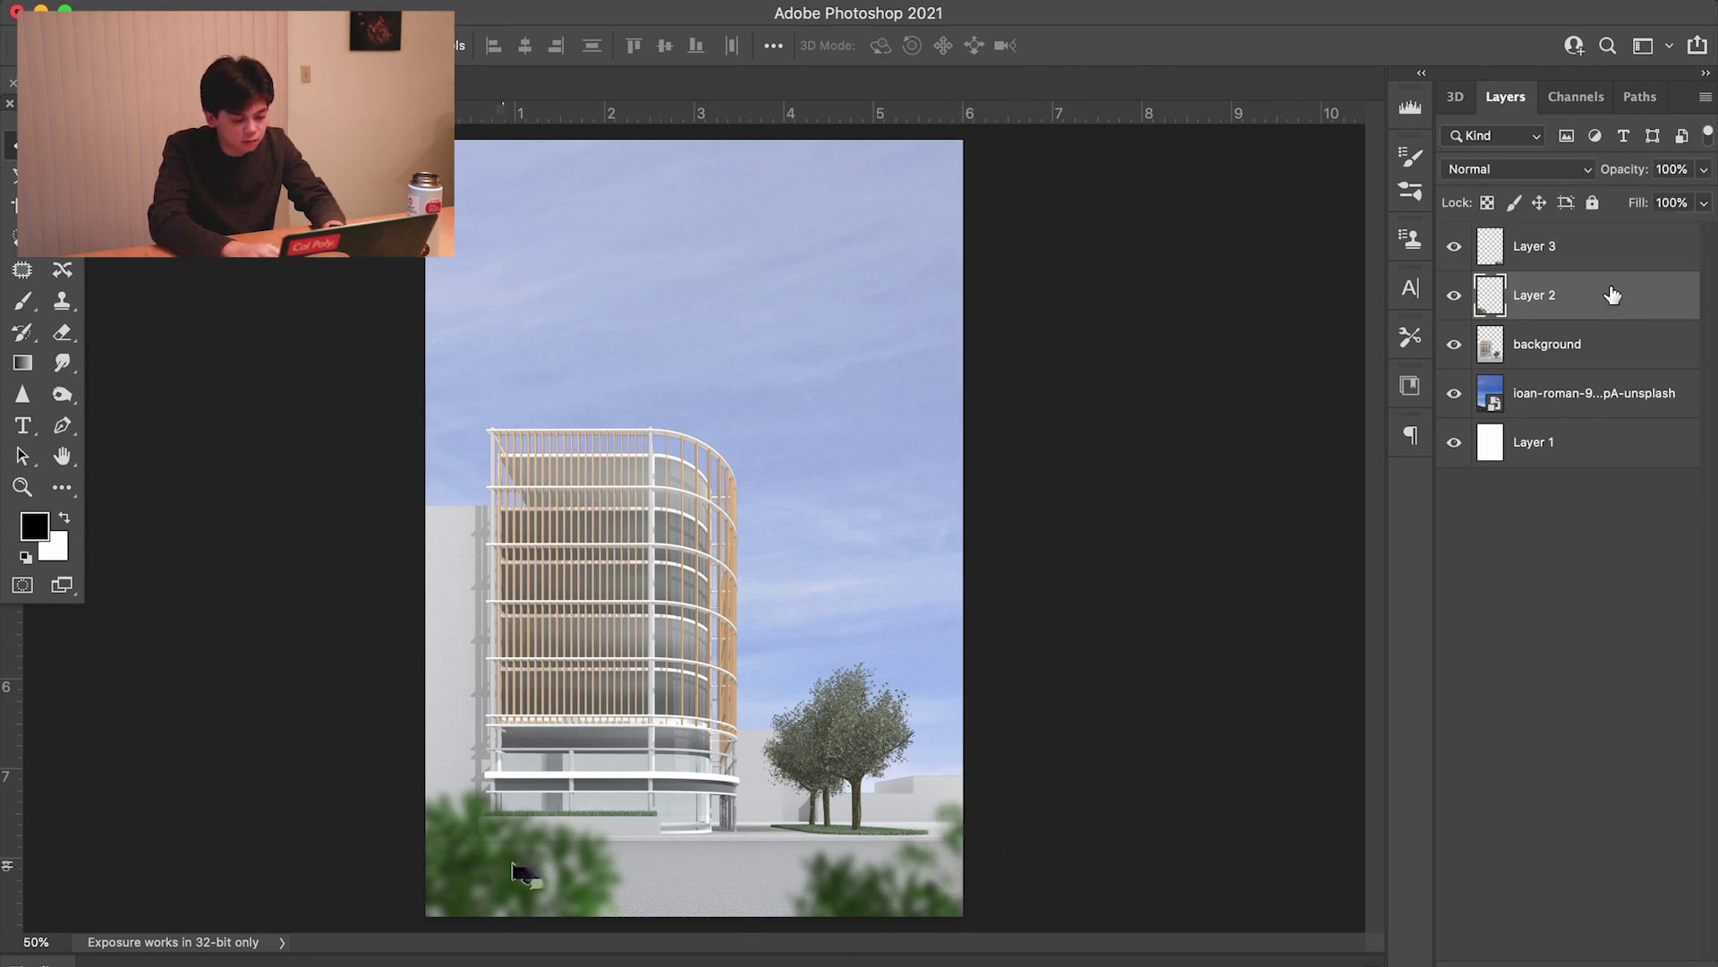
shift+click(1584, 256)
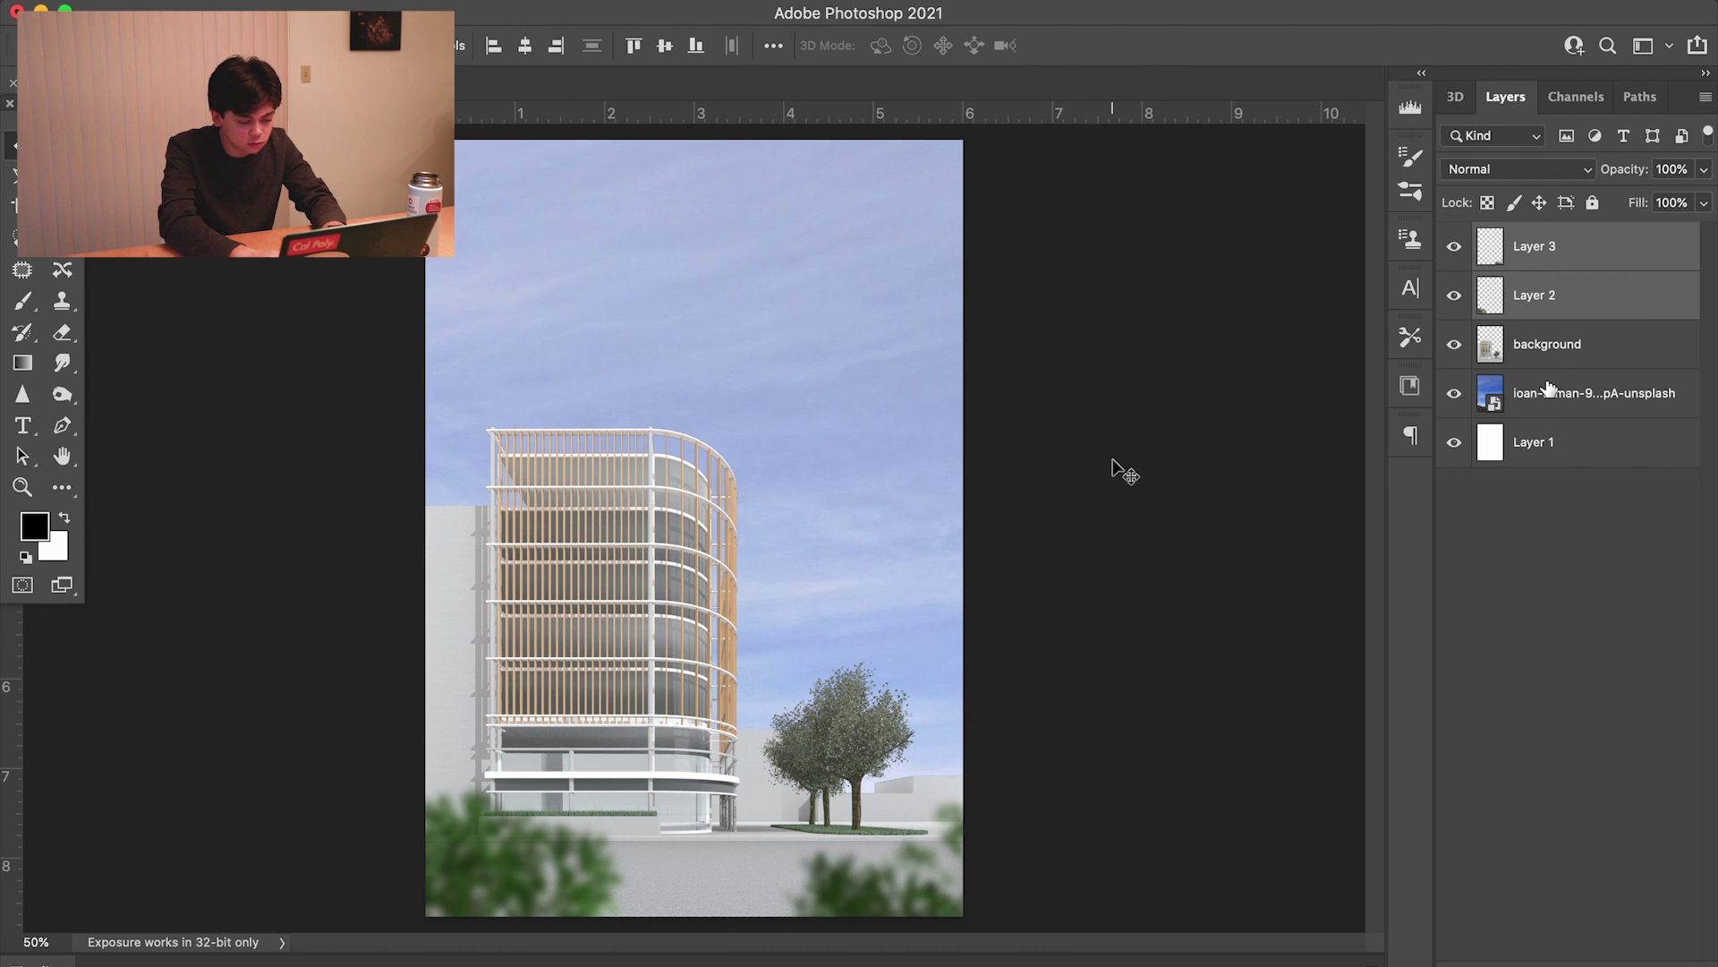
key(5)
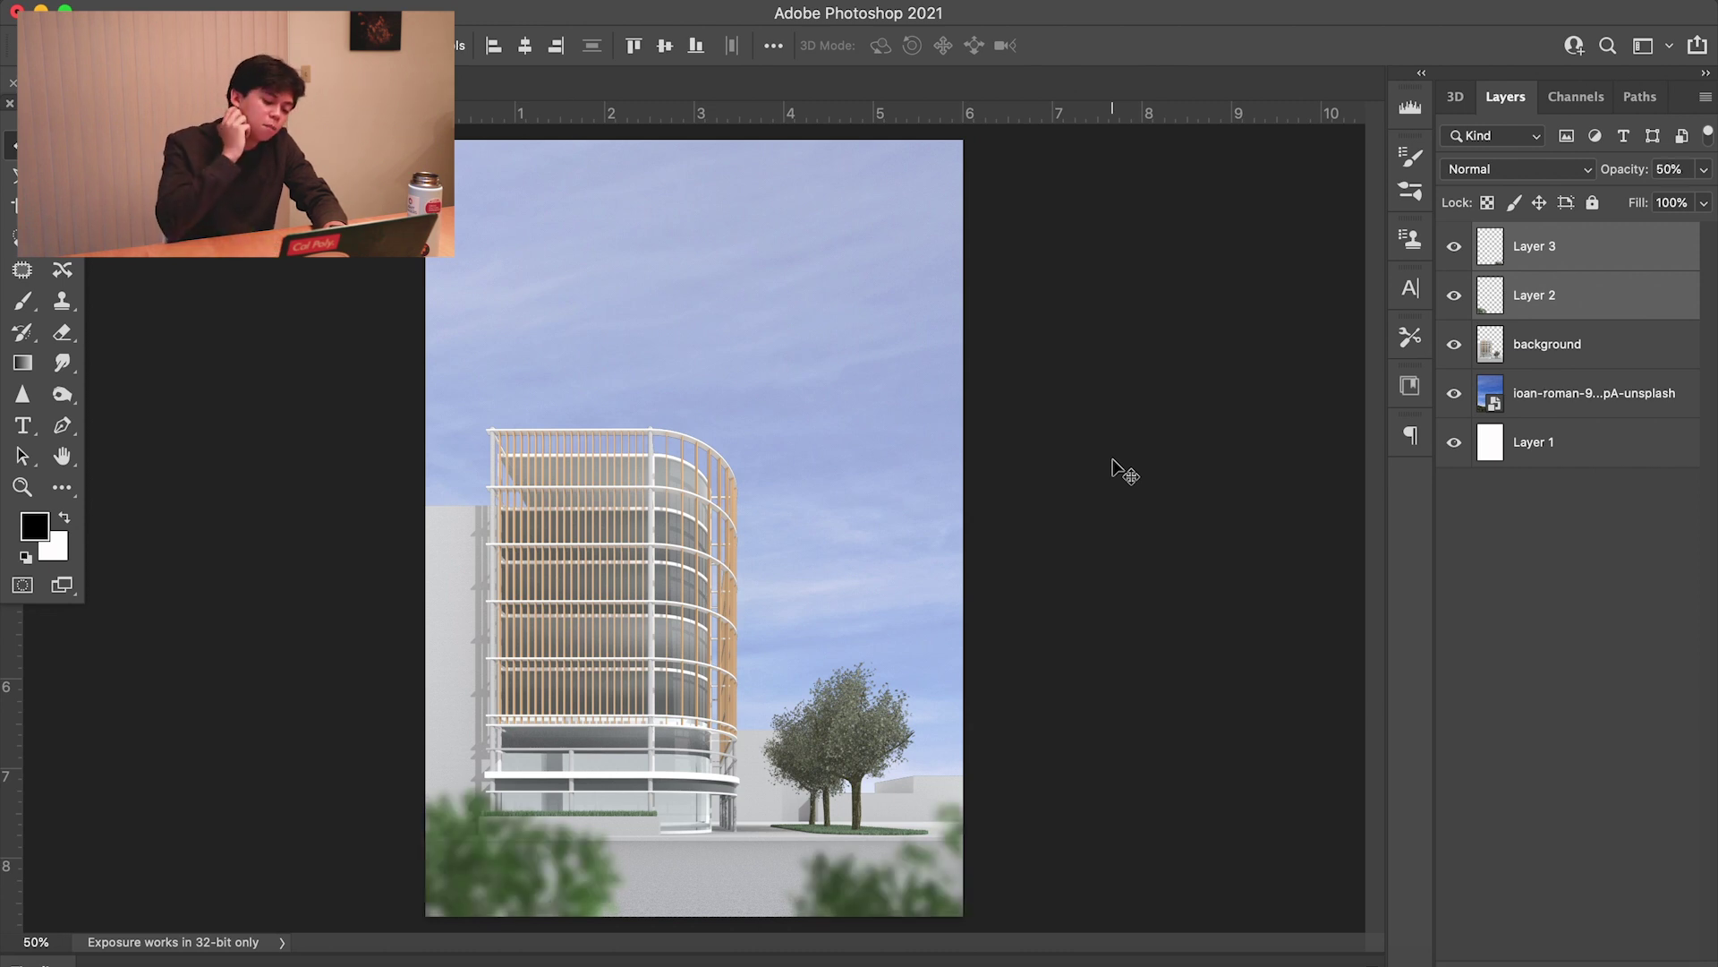
click(1114, 461)
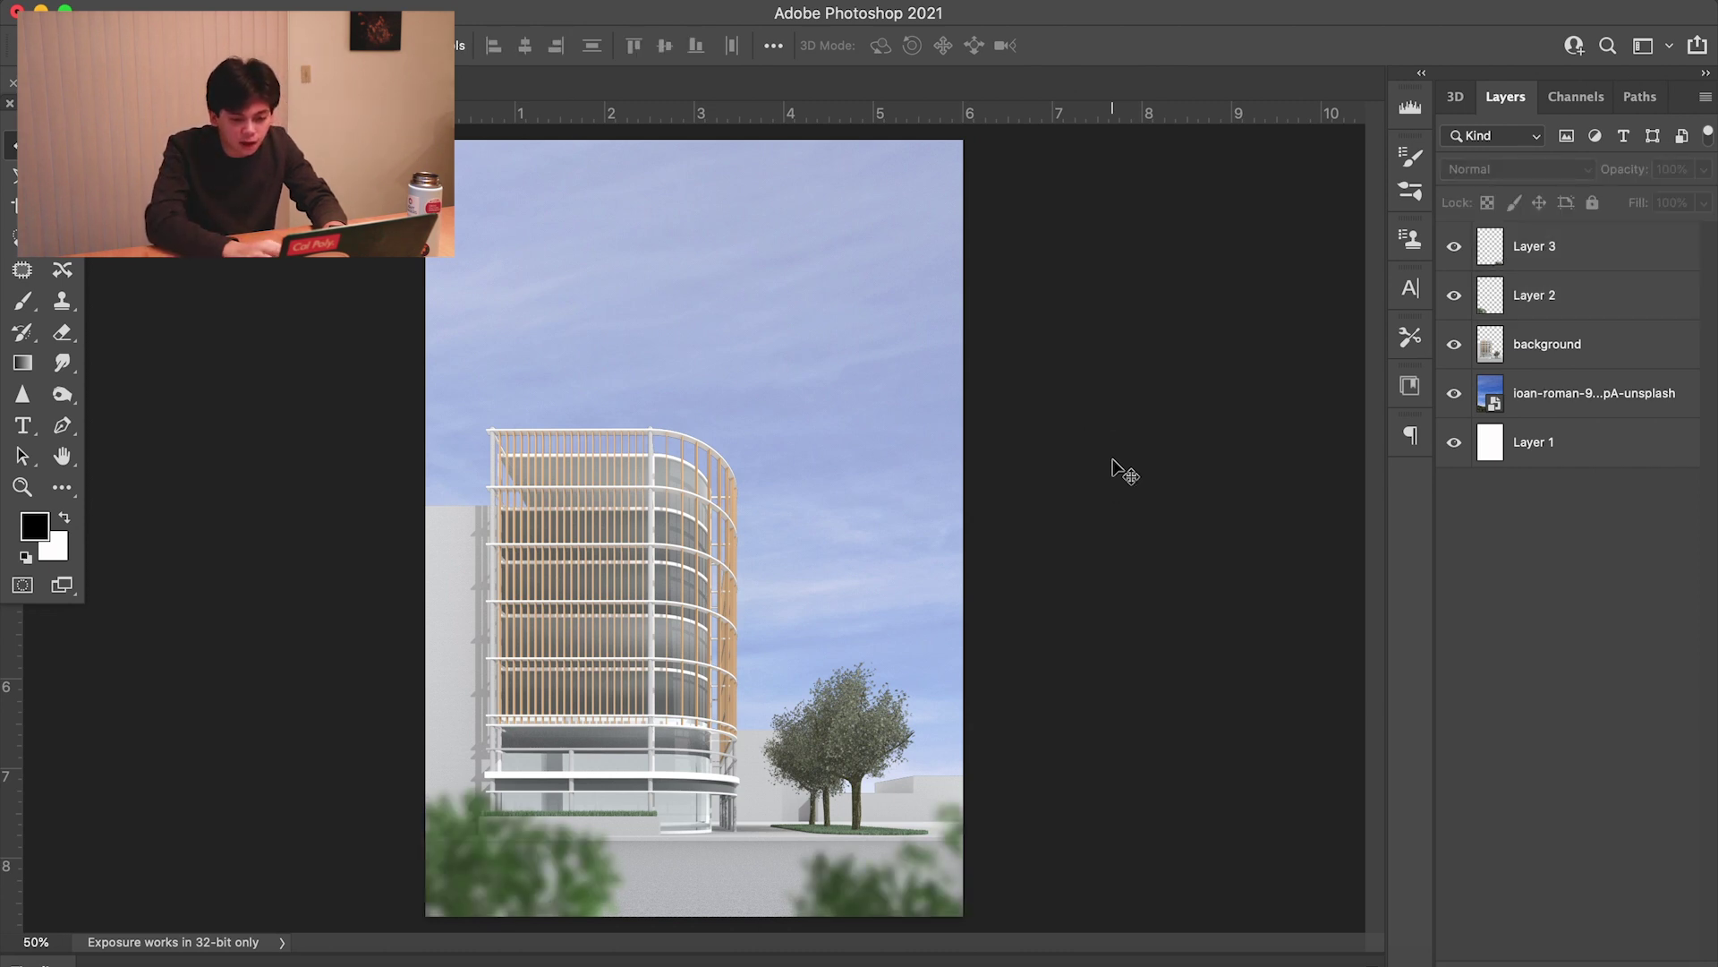
Combine the two blurred tree layers, Layer 2 and Layer 3, into one smart object and check it by toggling its visibility
click(1601, 293)
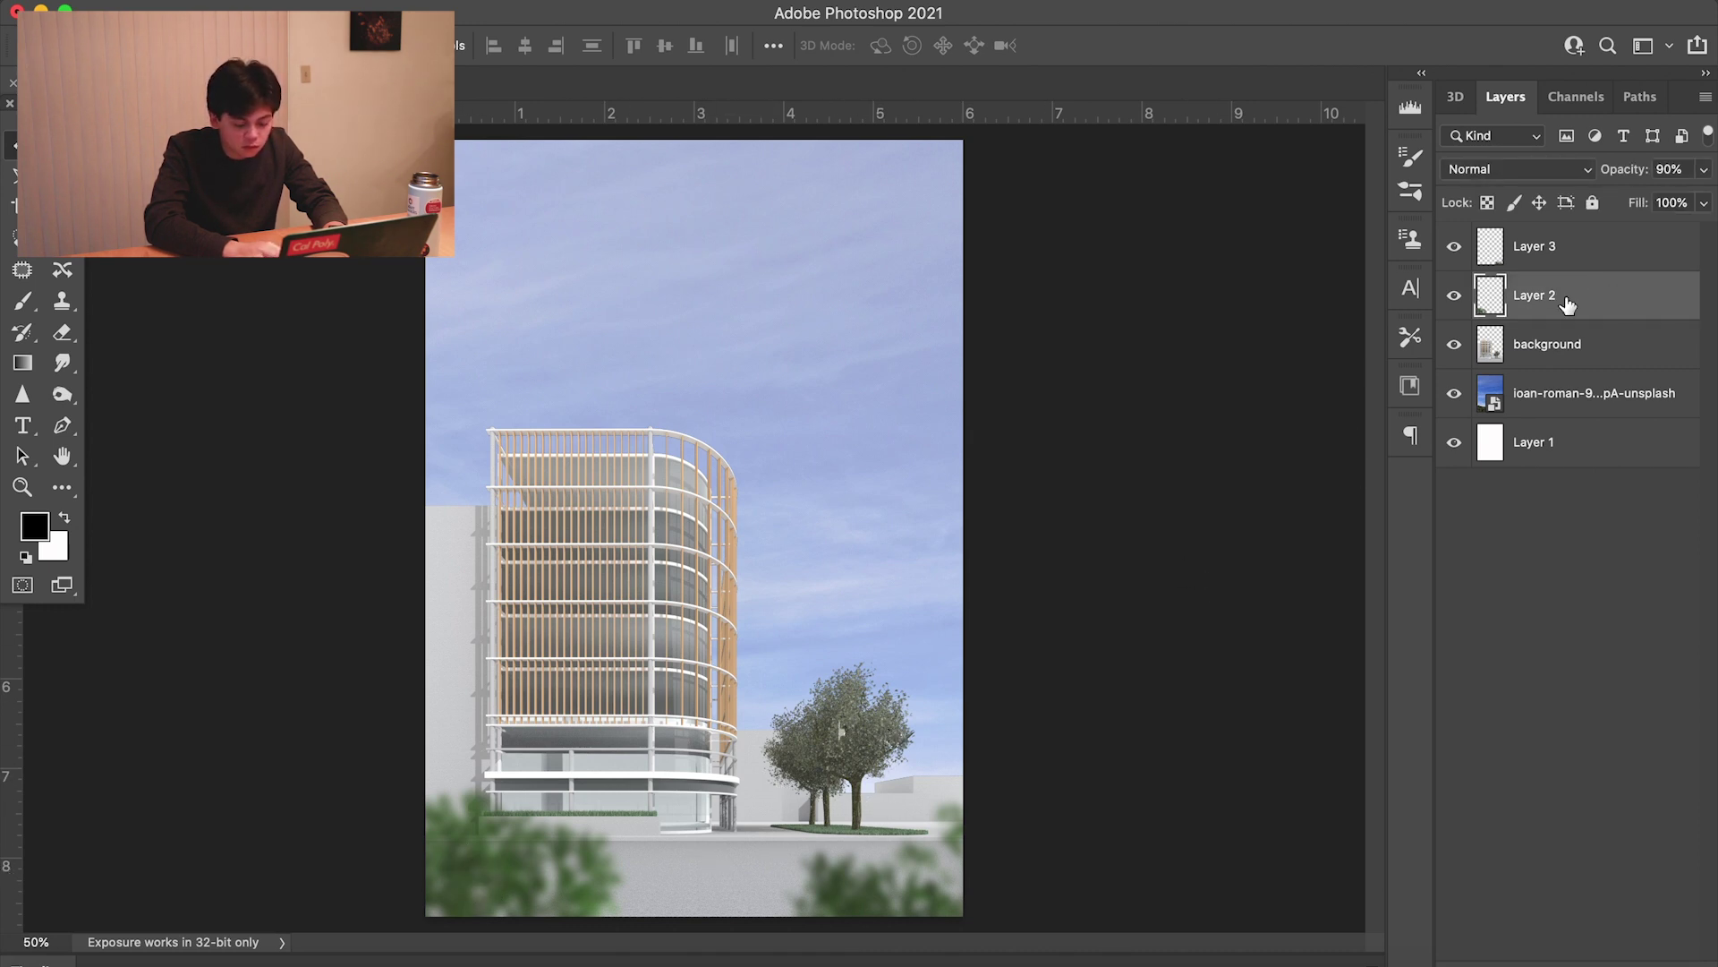
shift+click(1546, 262)
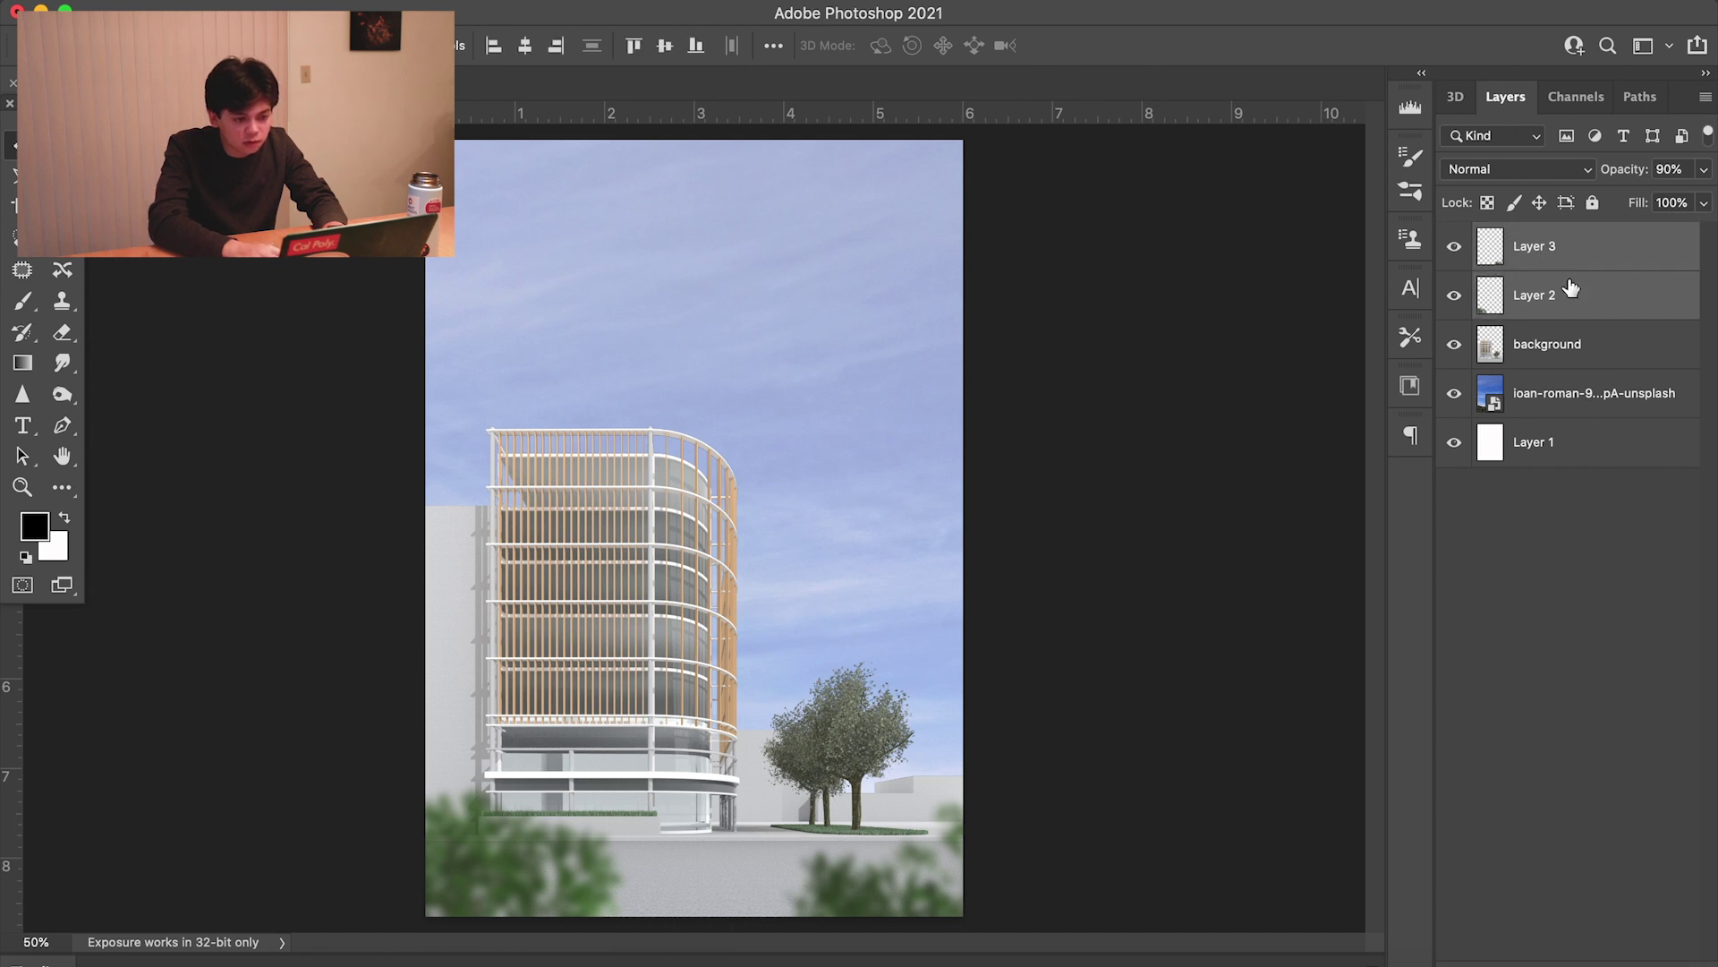
key(super+f)
text(co)
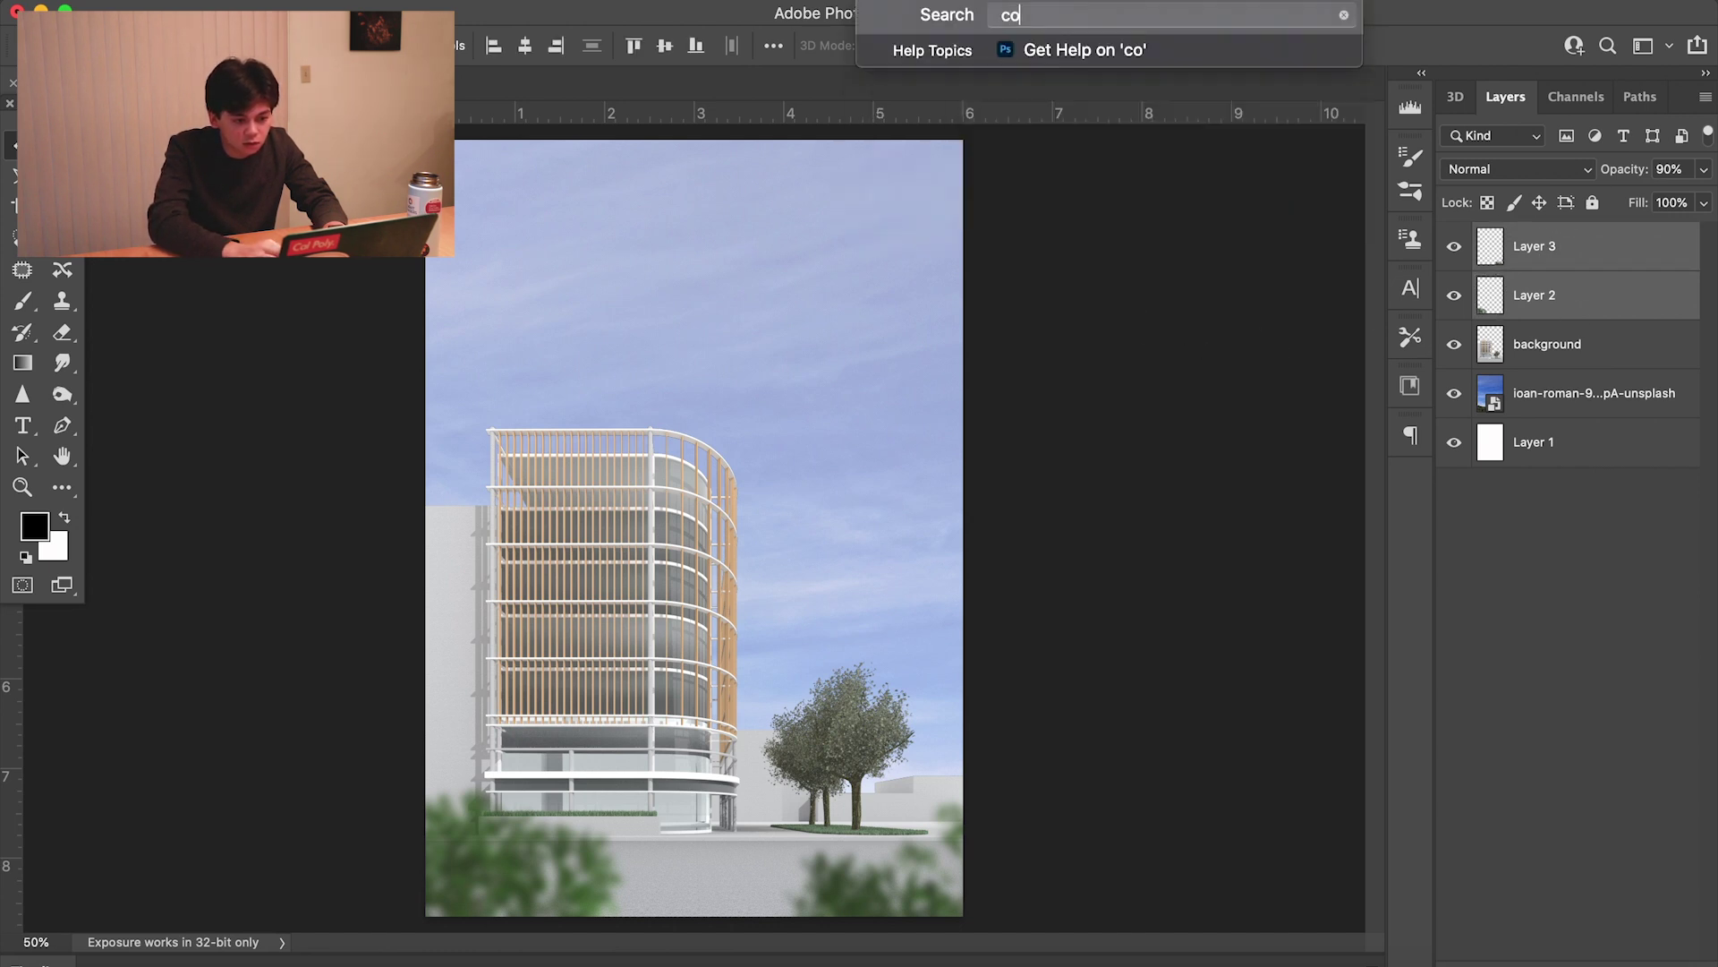
text(nv)
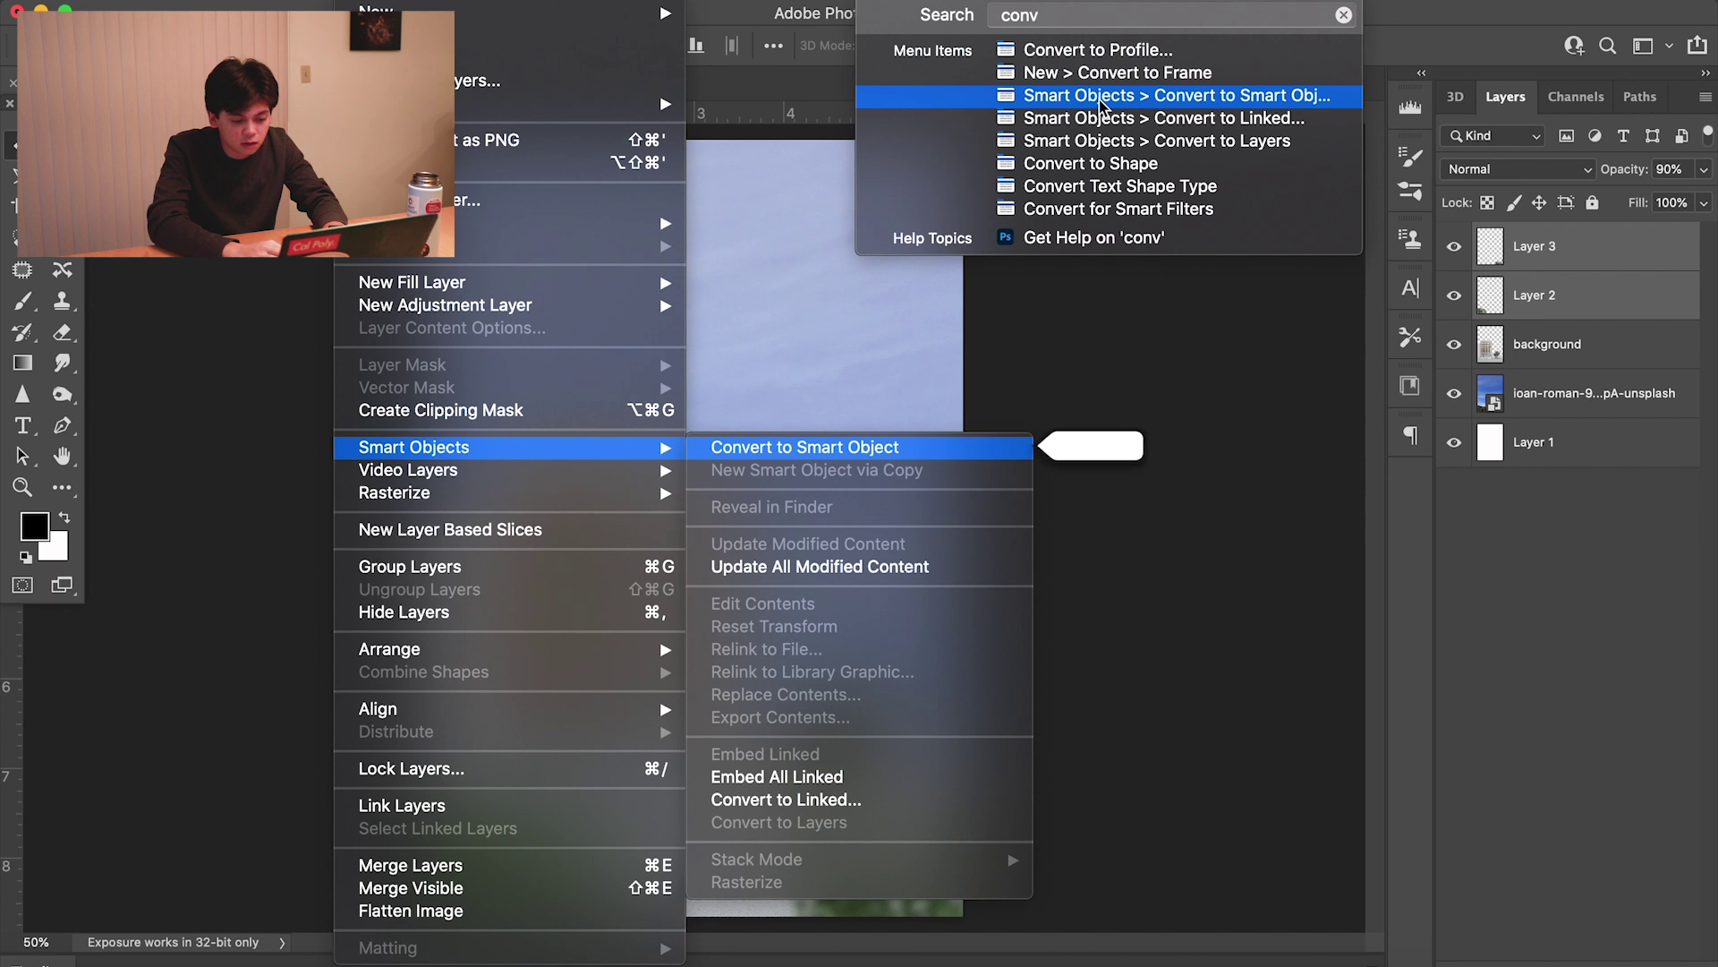
click(1101, 101)
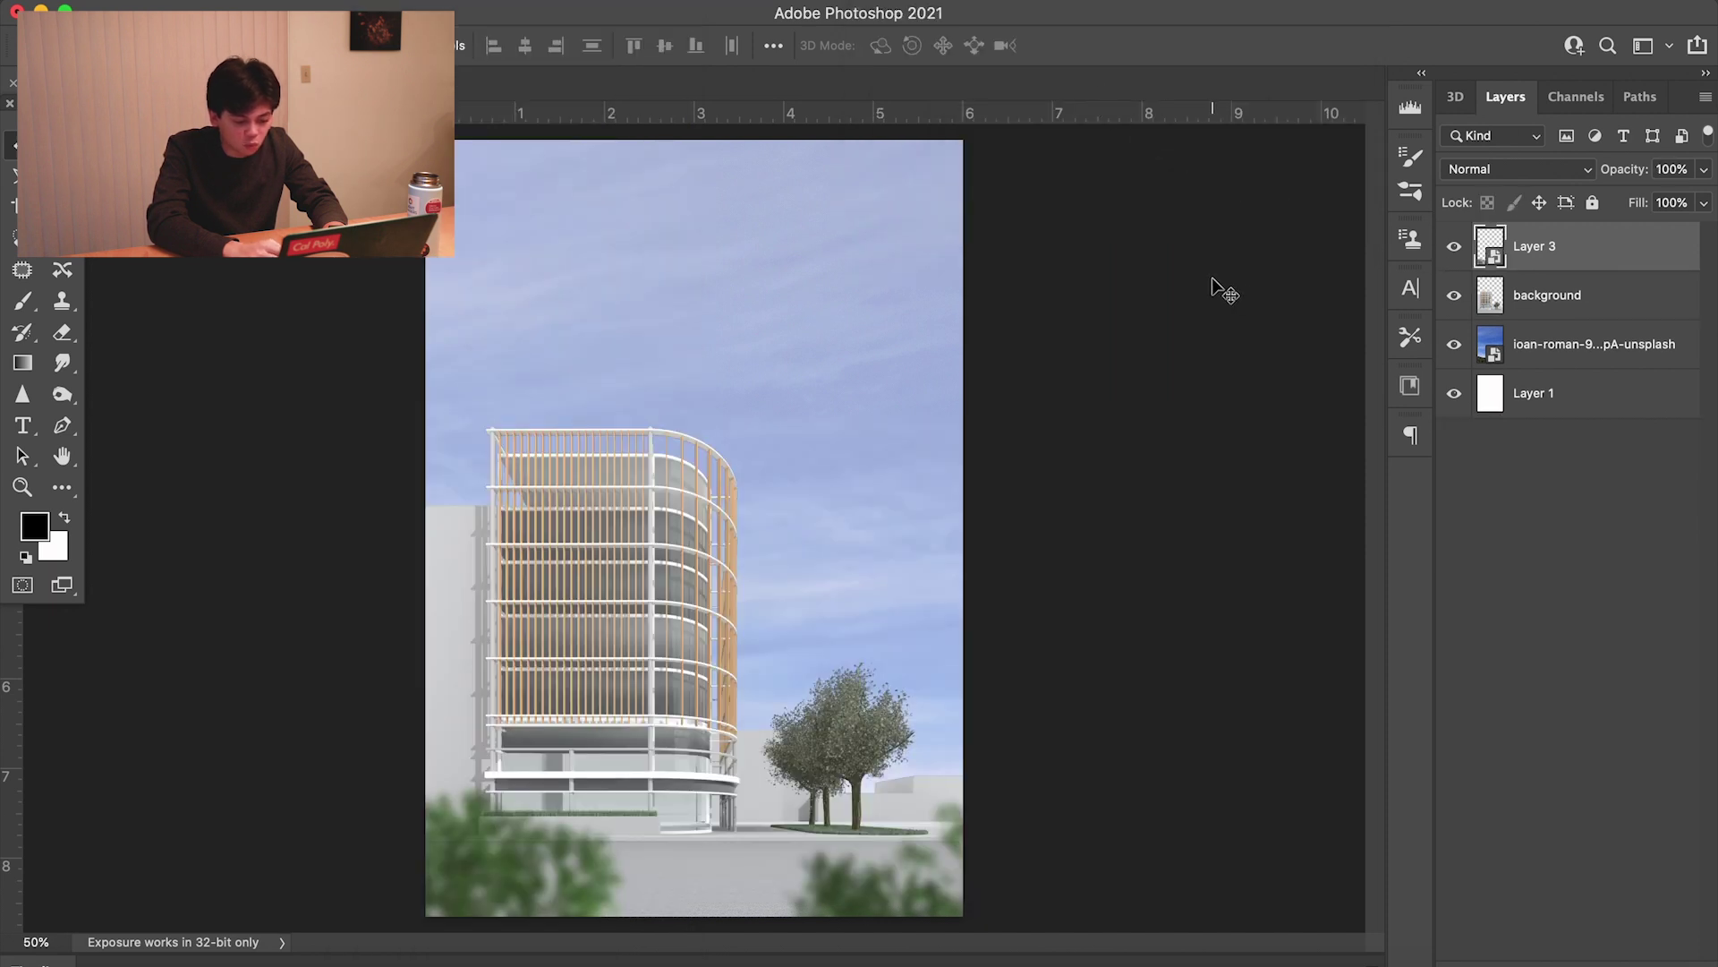
click(1455, 246)
click(1455, 246)
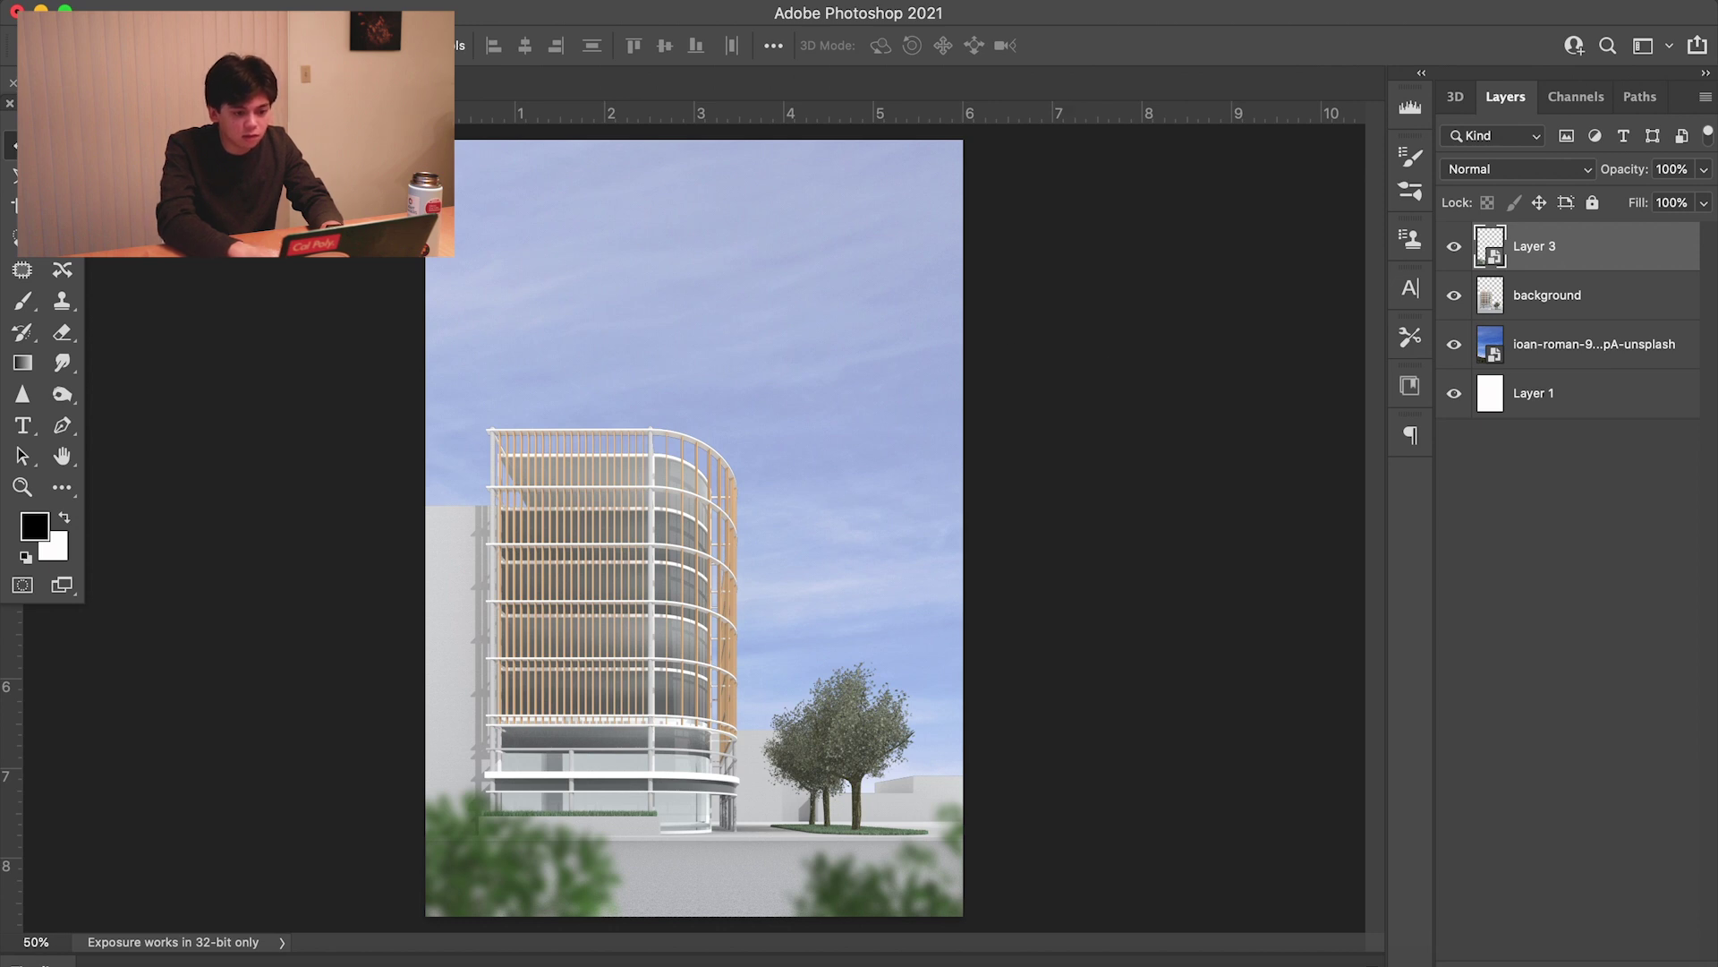
Add a Hue/Saturation smart filter with default values to the foreground trees' smart object
key(super+shift+slash)
text(s)
key(BackSpace)
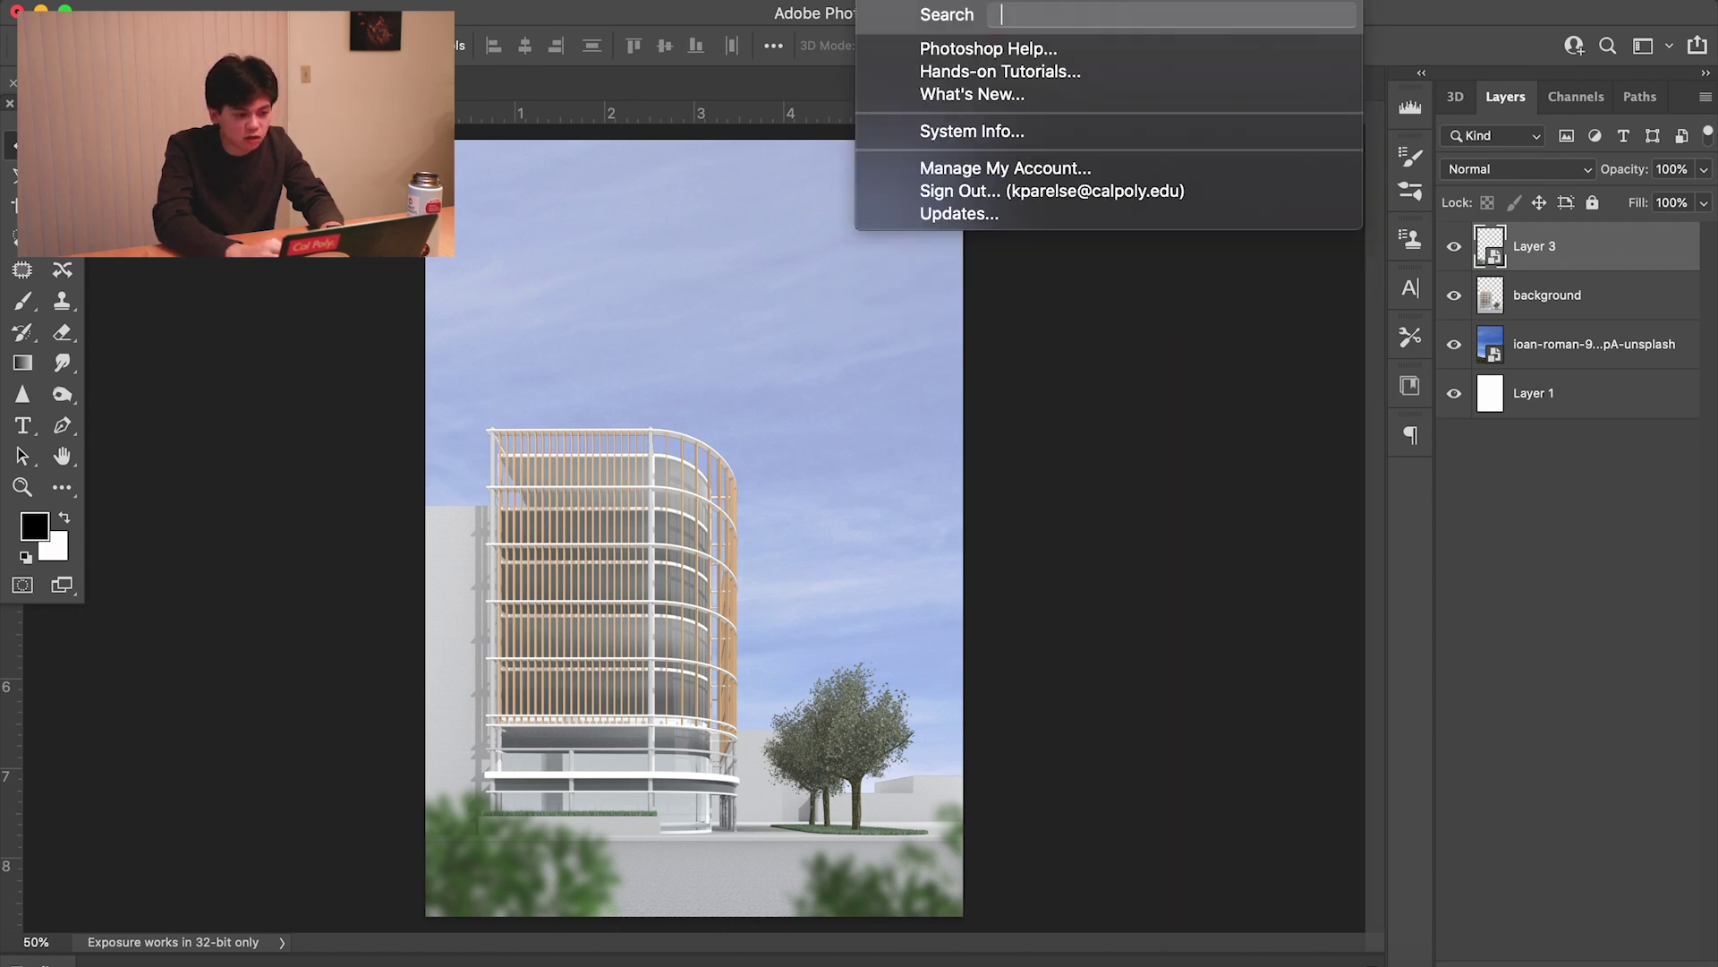
text(hue)
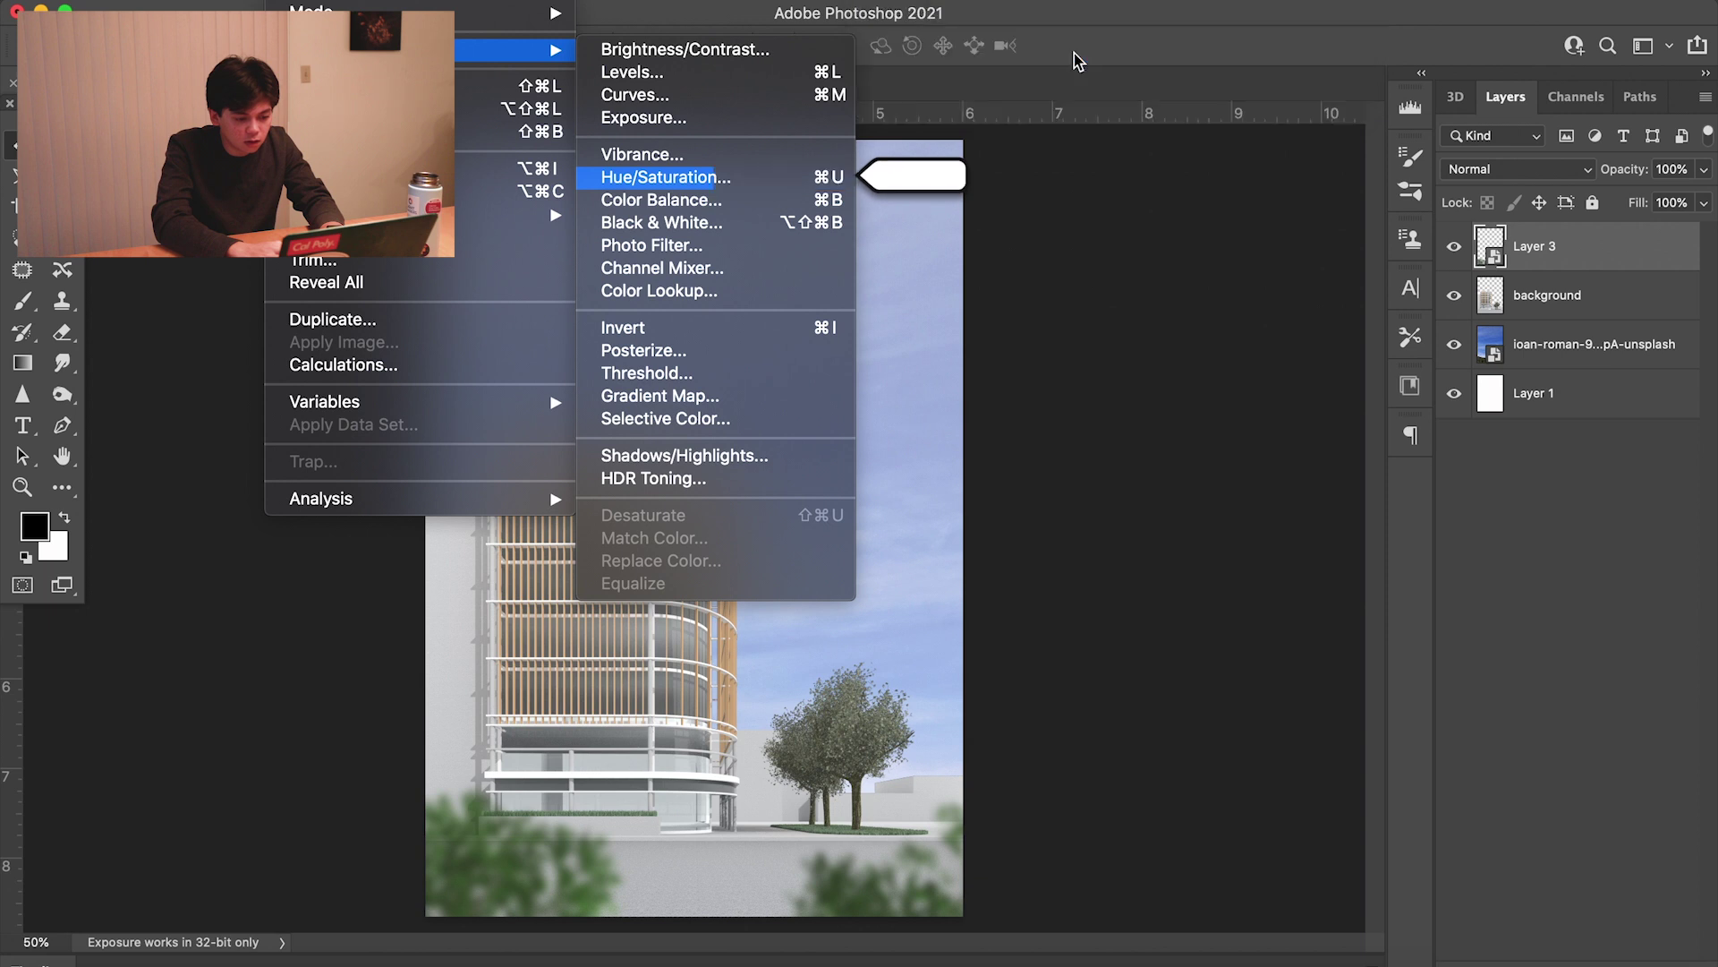
click(1074, 51)
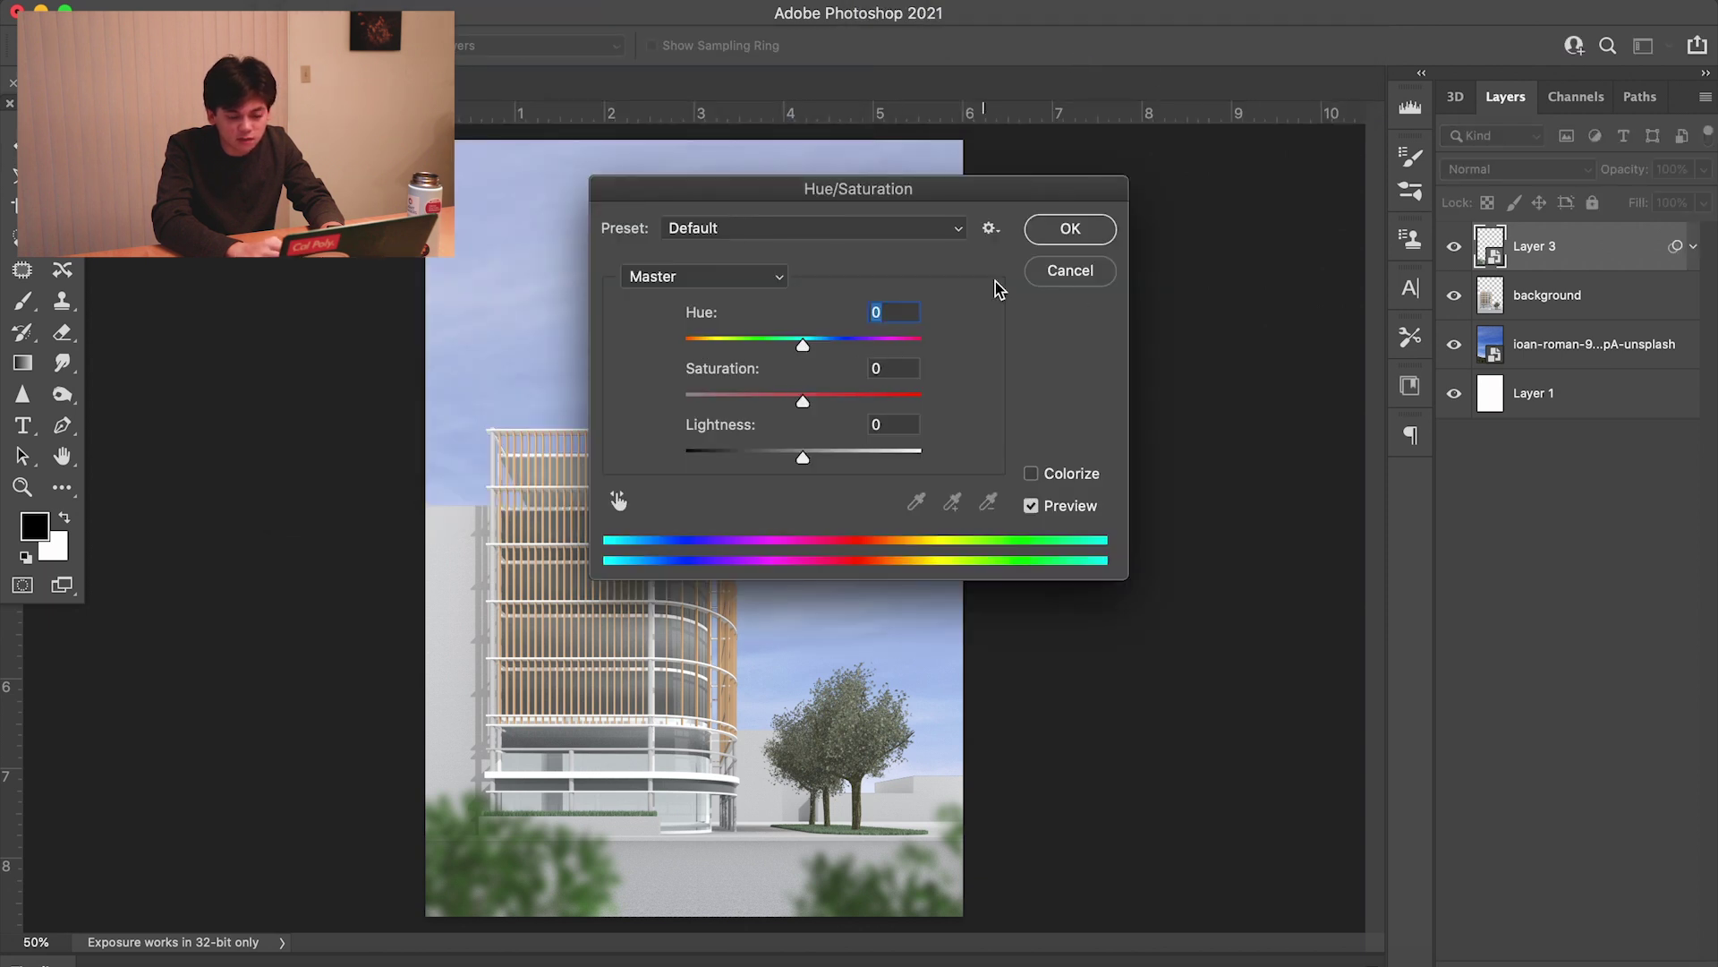
click(1087, 227)
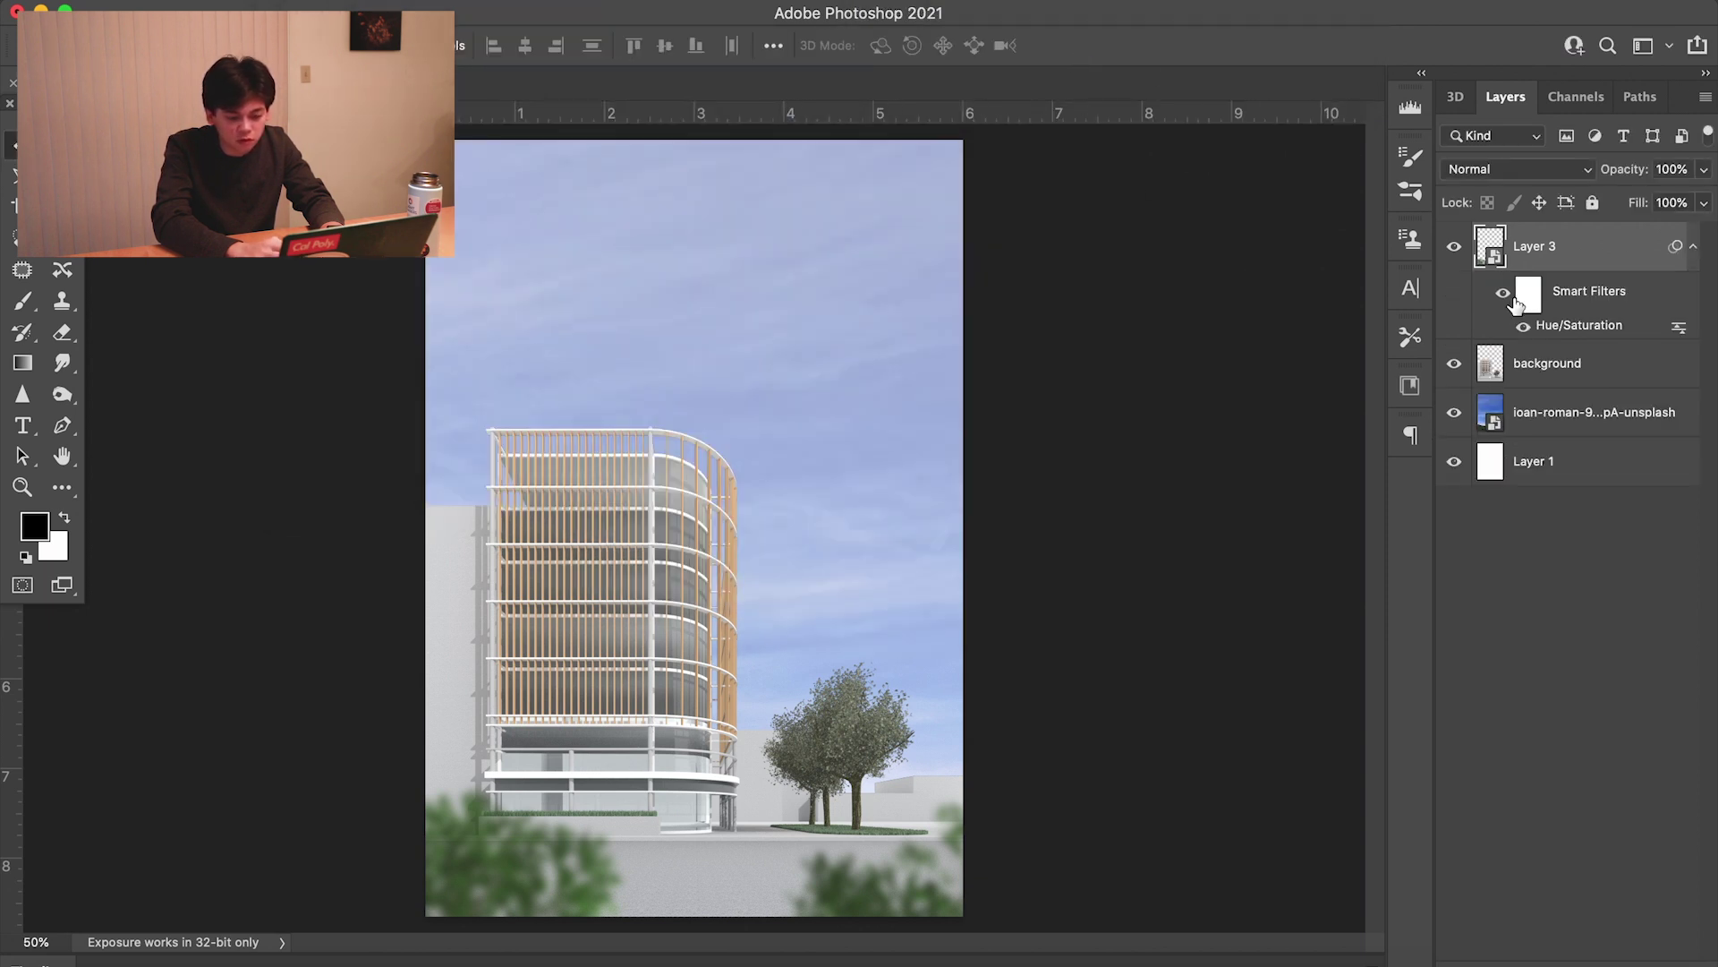
Set the trees' Hue/Saturation filter to hue -11, saturation -33 and lightness -11, and save the document
double_click(1566, 326)
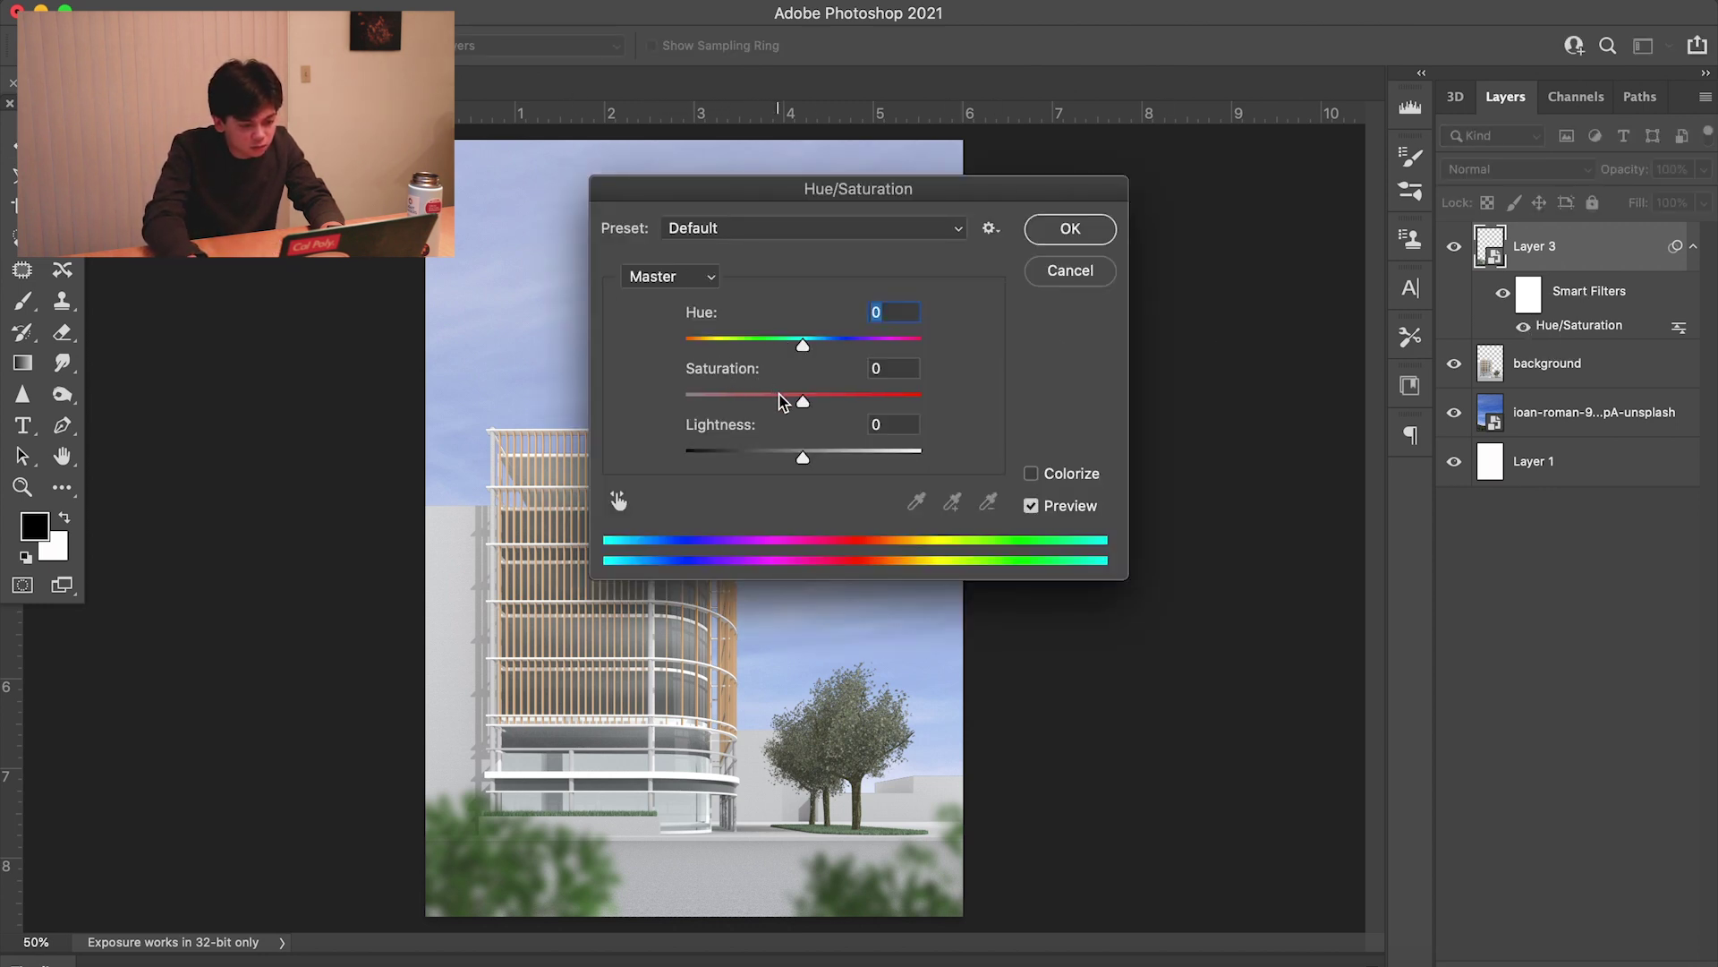
drag(802, 401, 778, 401)
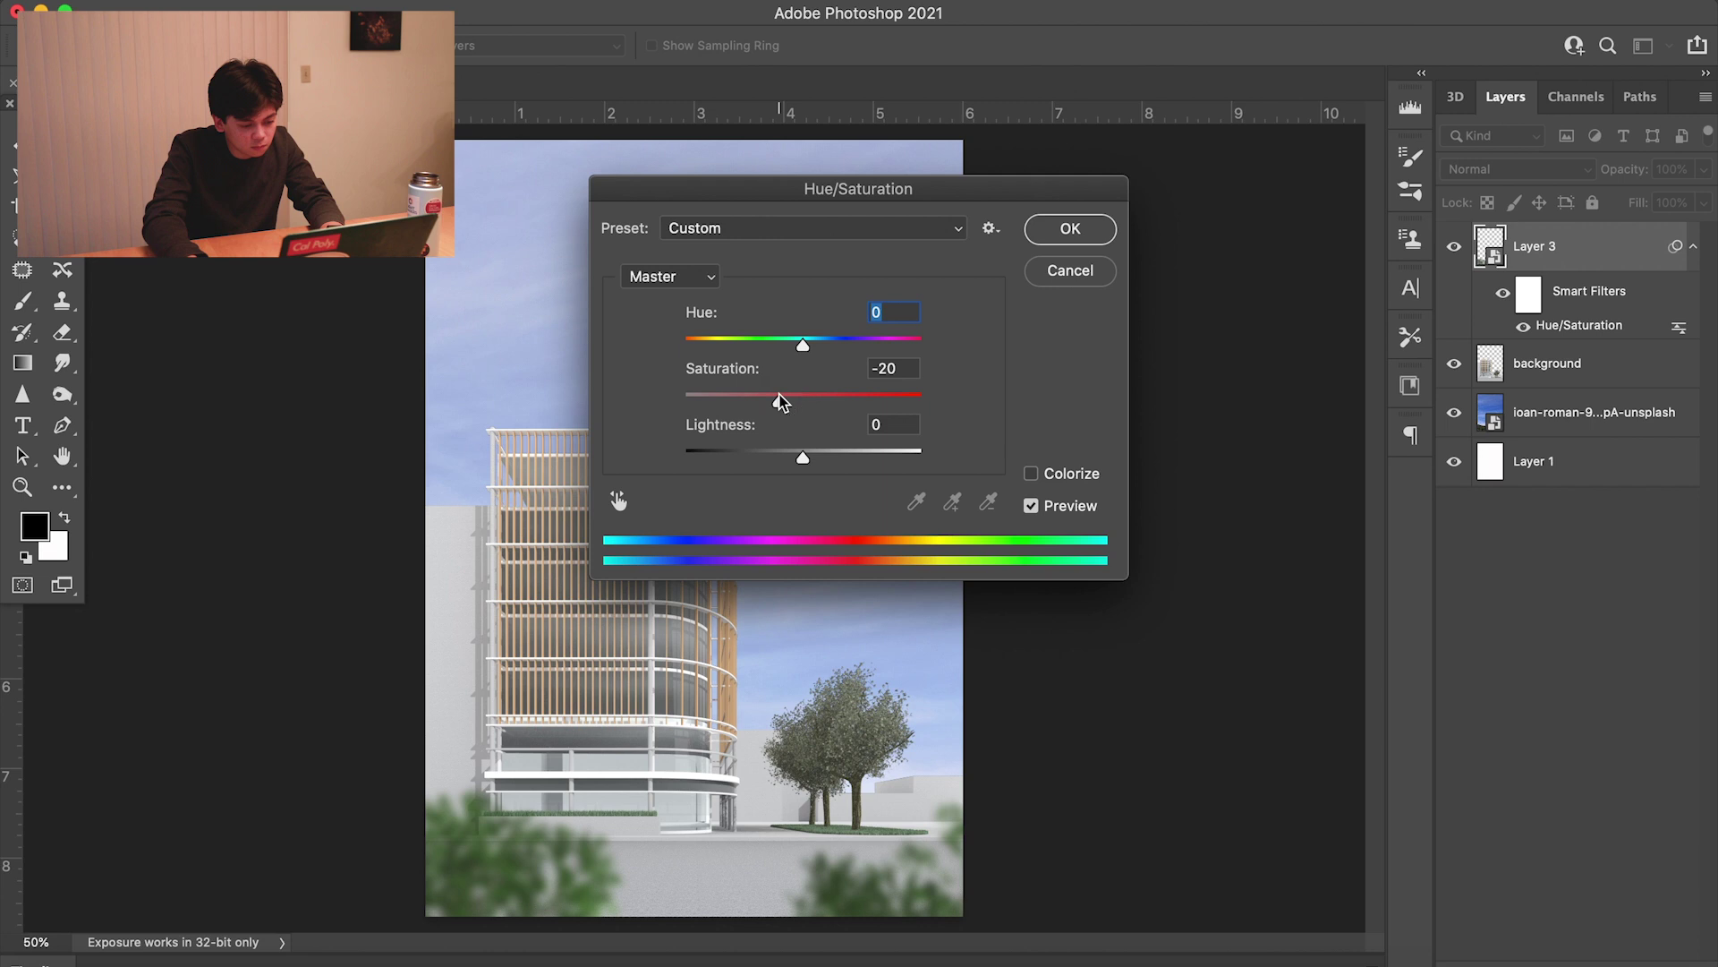
click(791, 340)
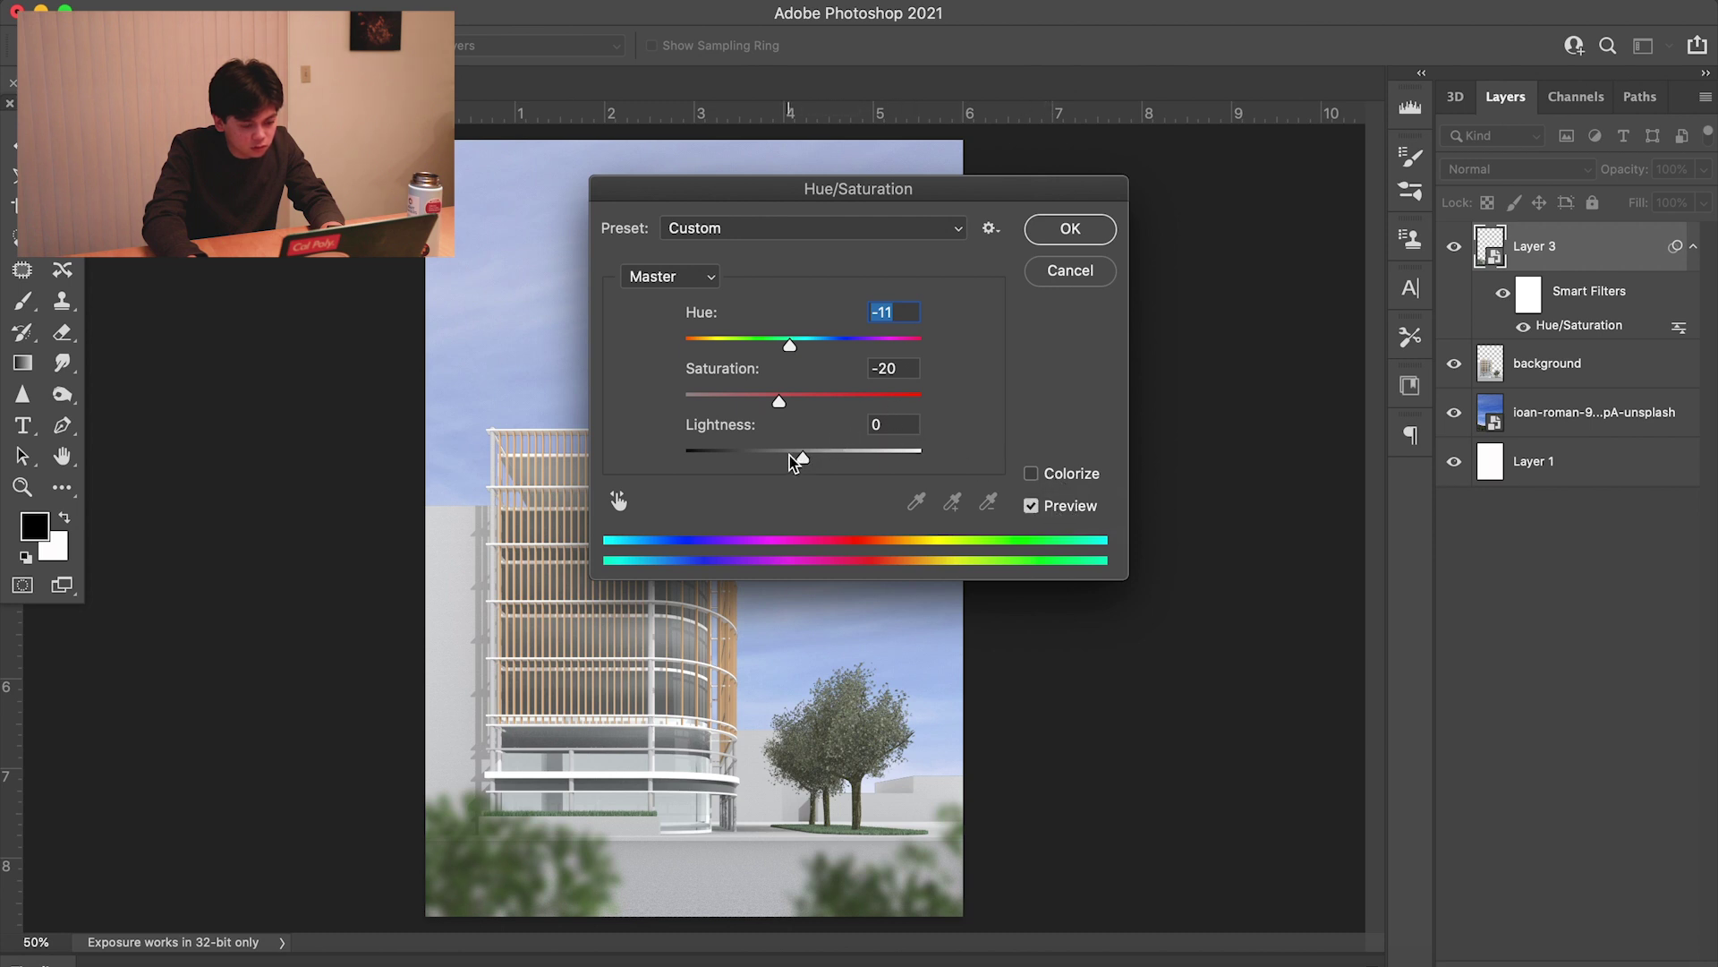
drag(803, 457, 790, 456)
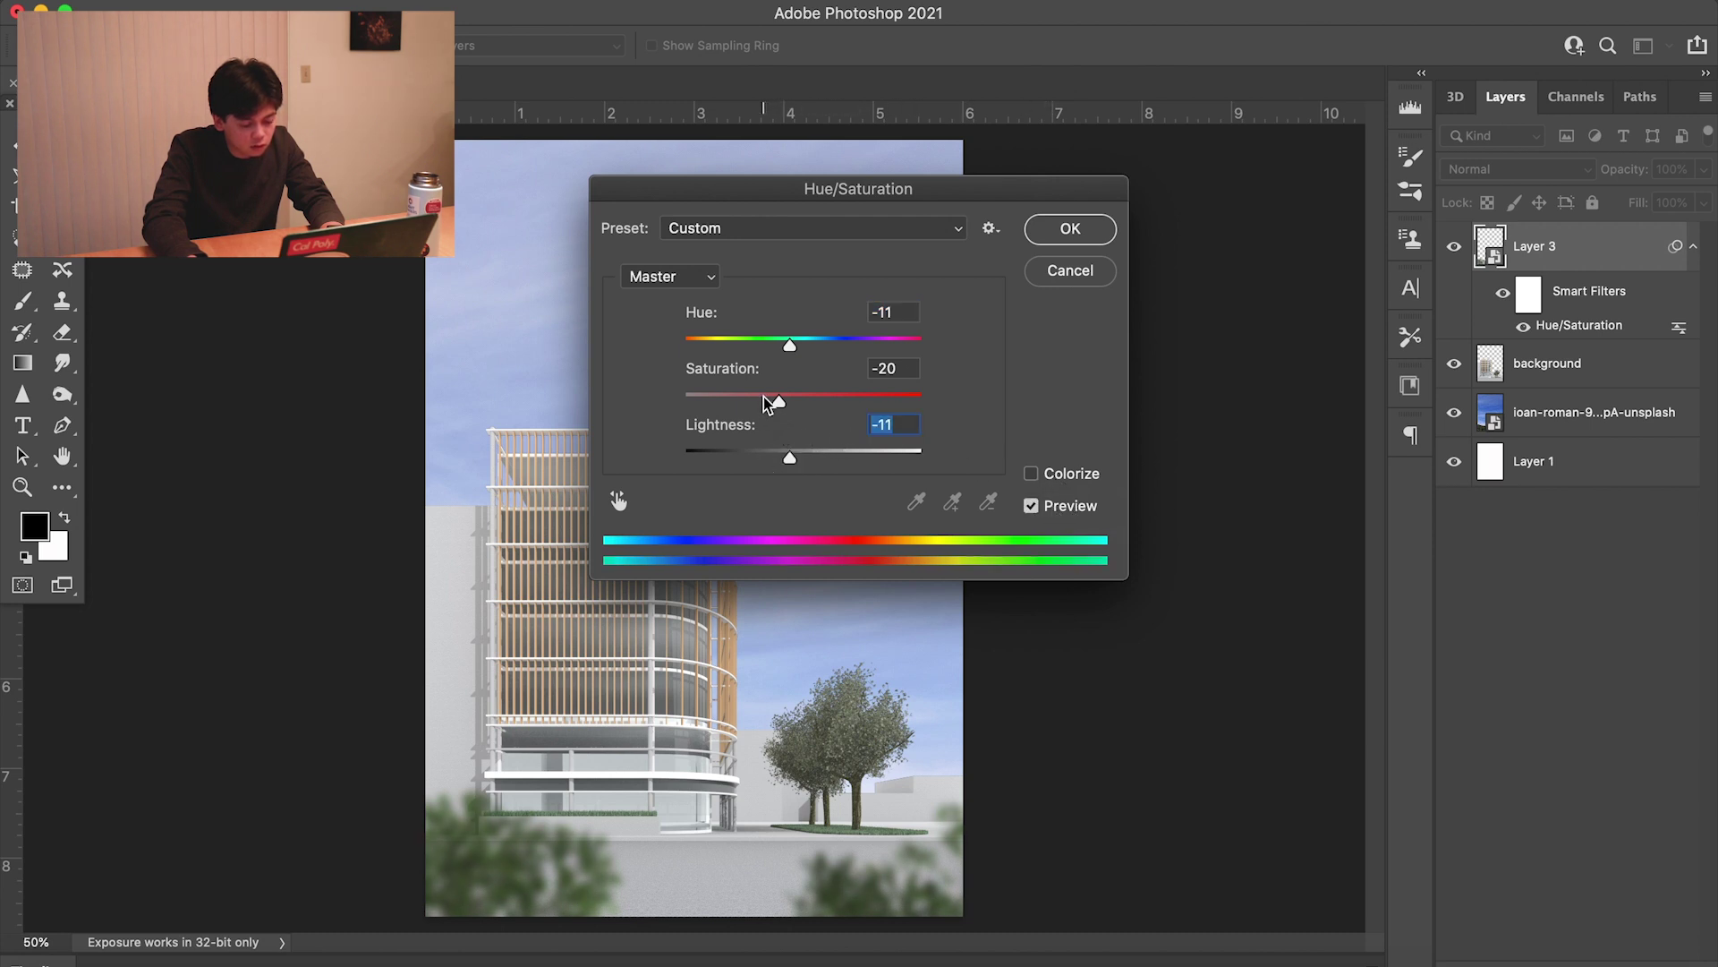
click(764, 395)
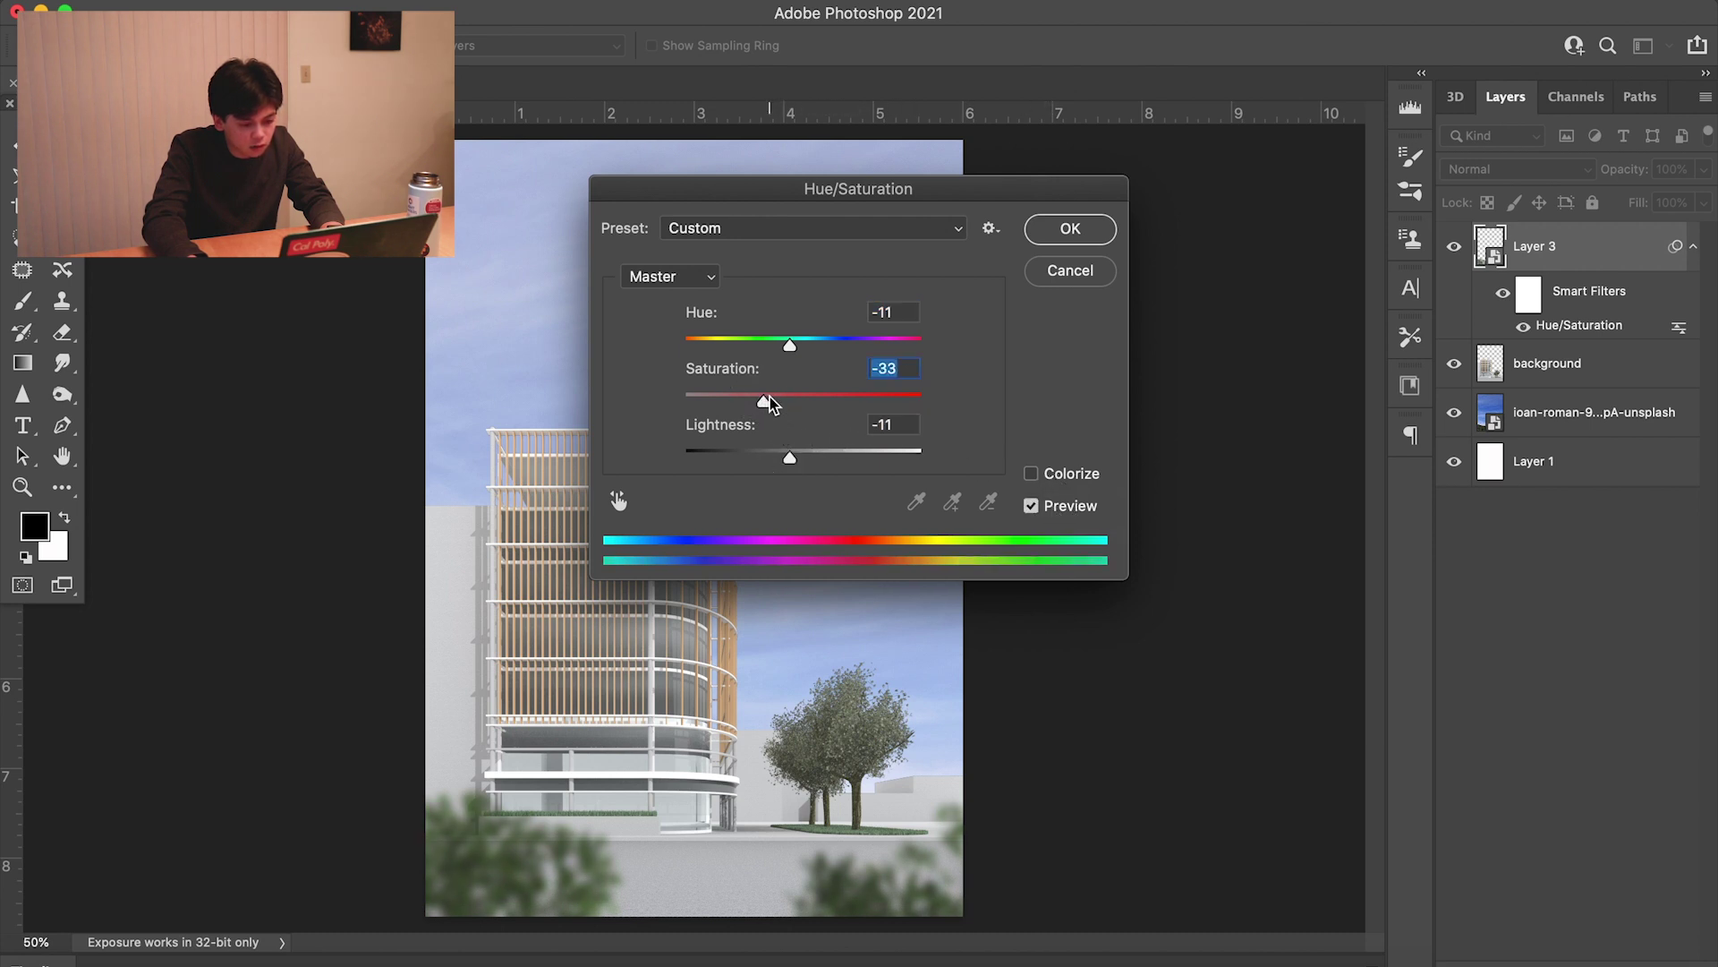
click(1072, 229)
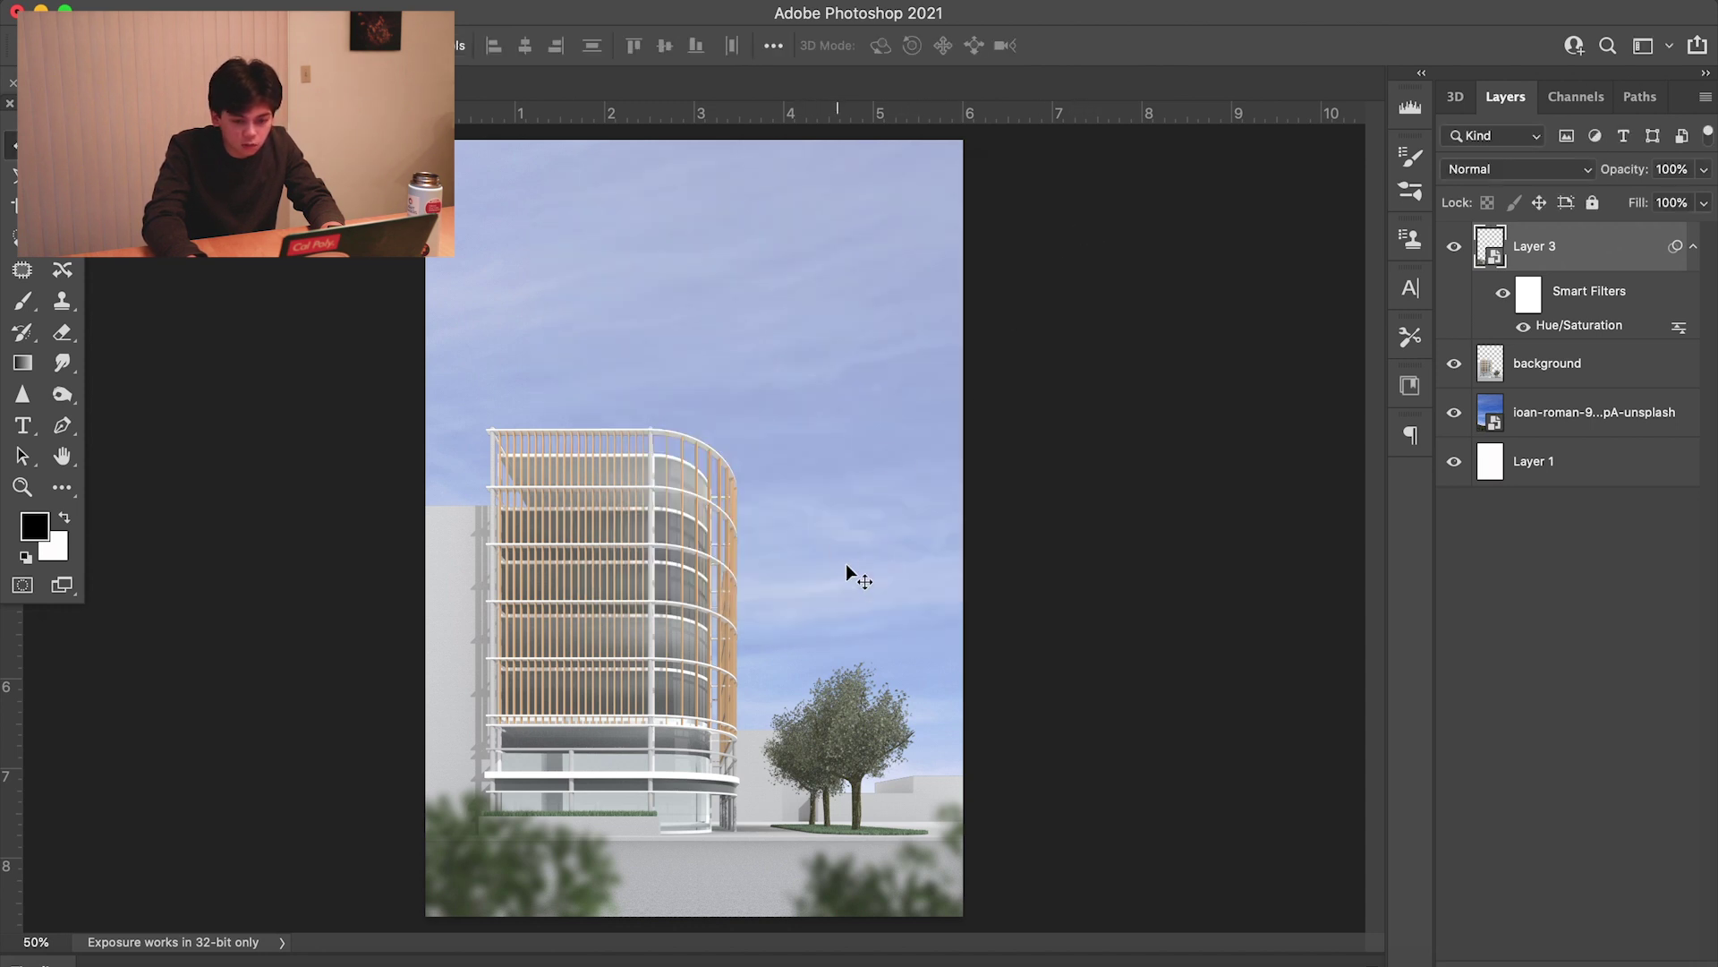
click(1507, 299)
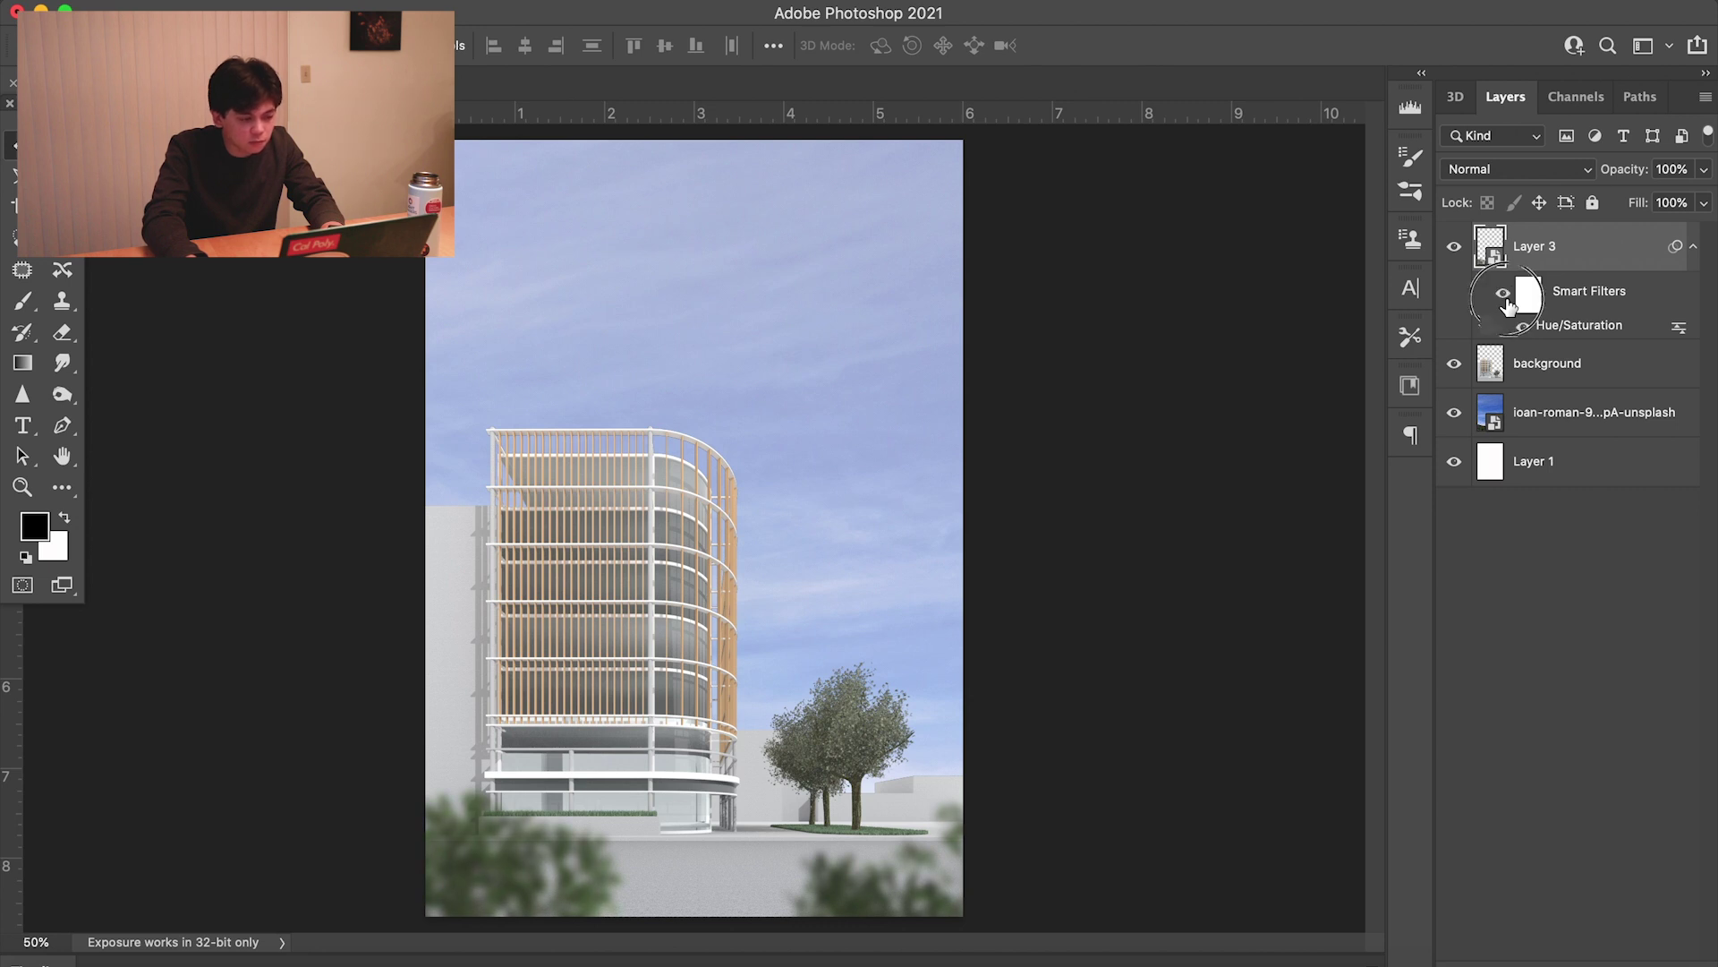
click(980, 419)
key(super+s)
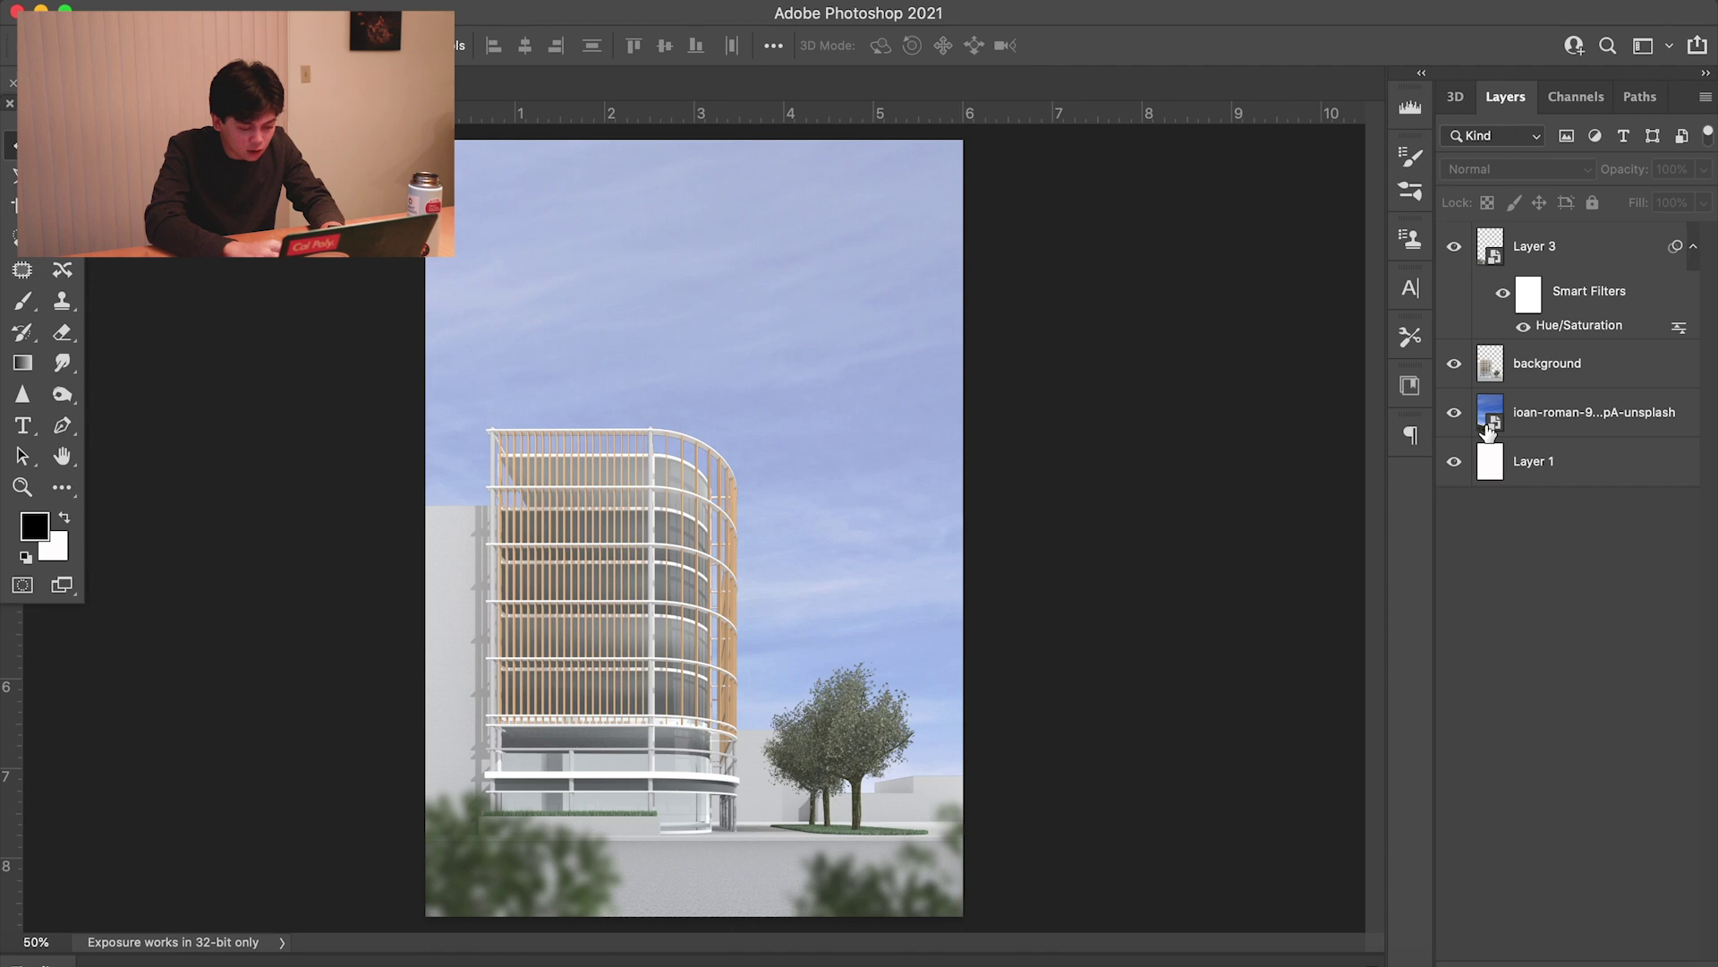
Paint a soft white glow with a large brush in the sky behind the trees, on a new layer directly above the sky photo
alt+scroll(879, 802, up, 5)
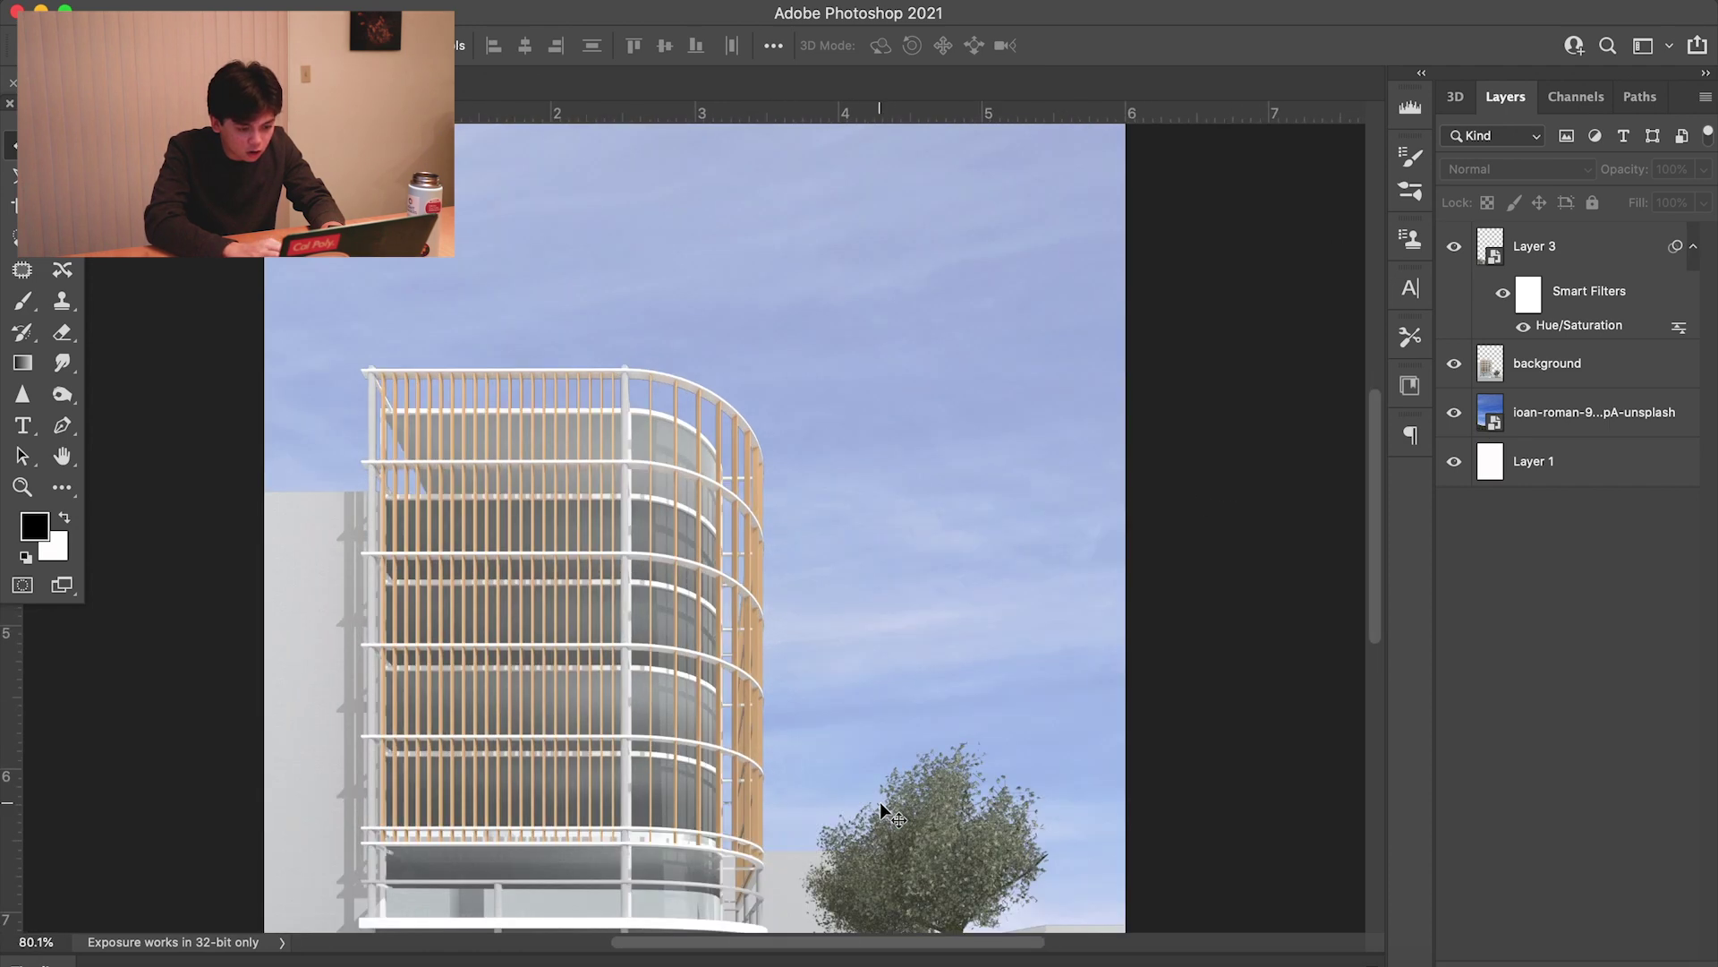
scroll(879, 802, down, 5)
scroll(880, 805, up, 5)
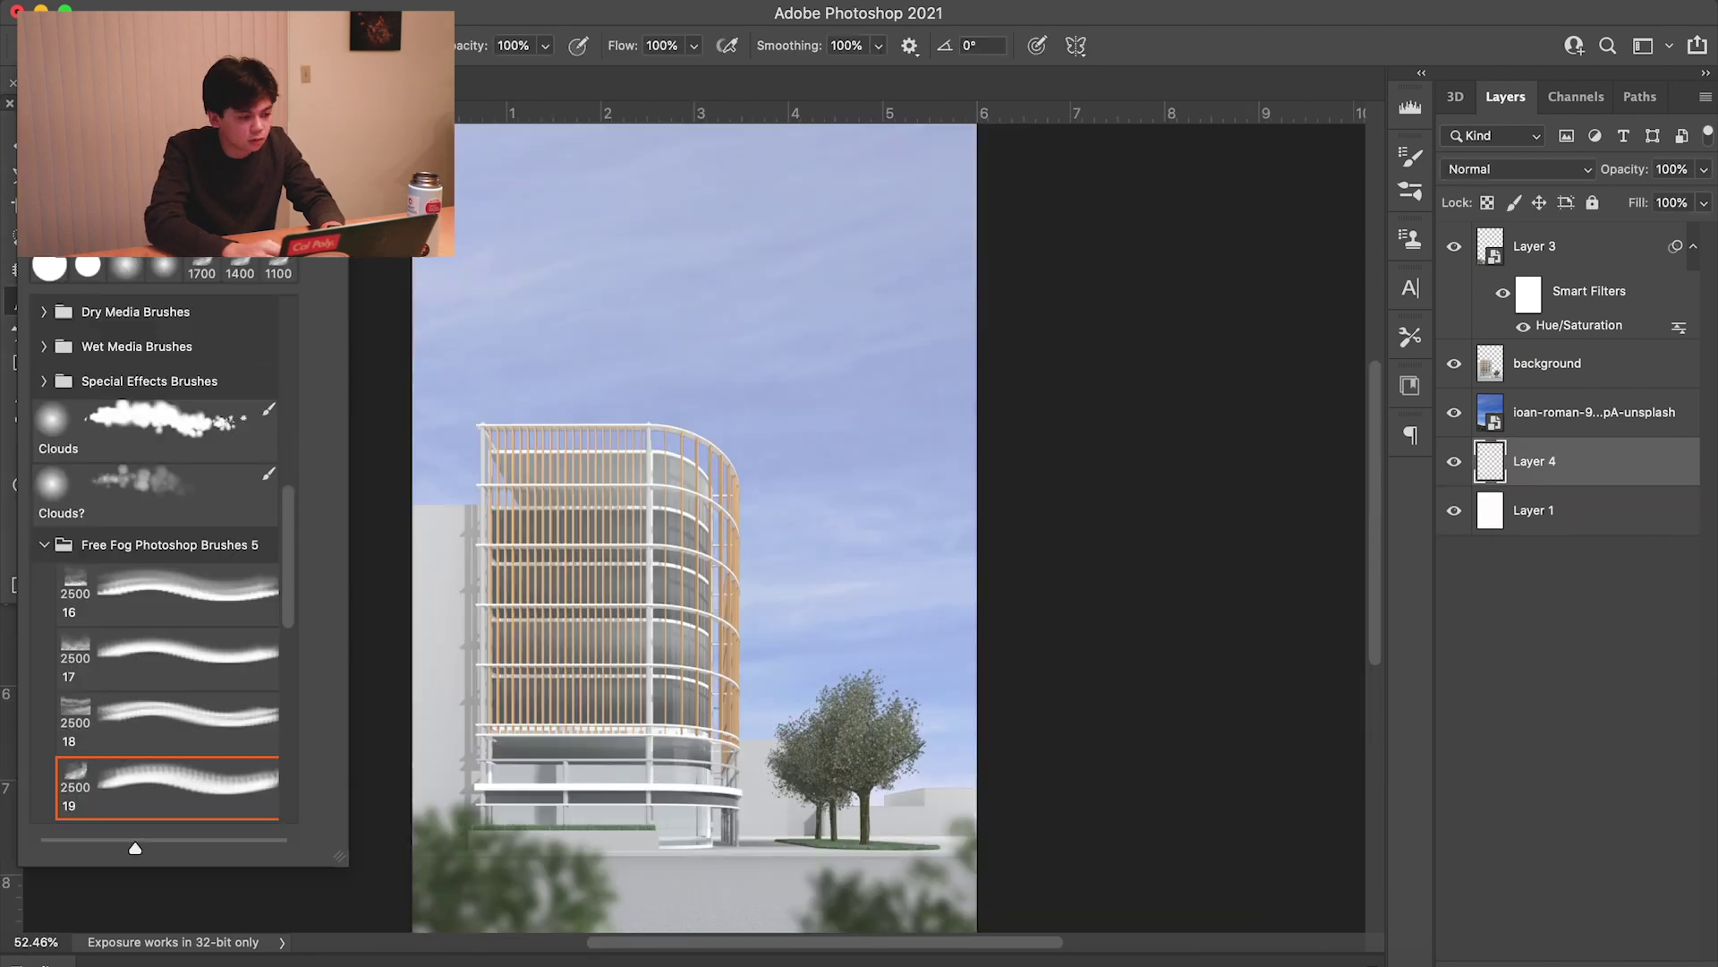
key(e)
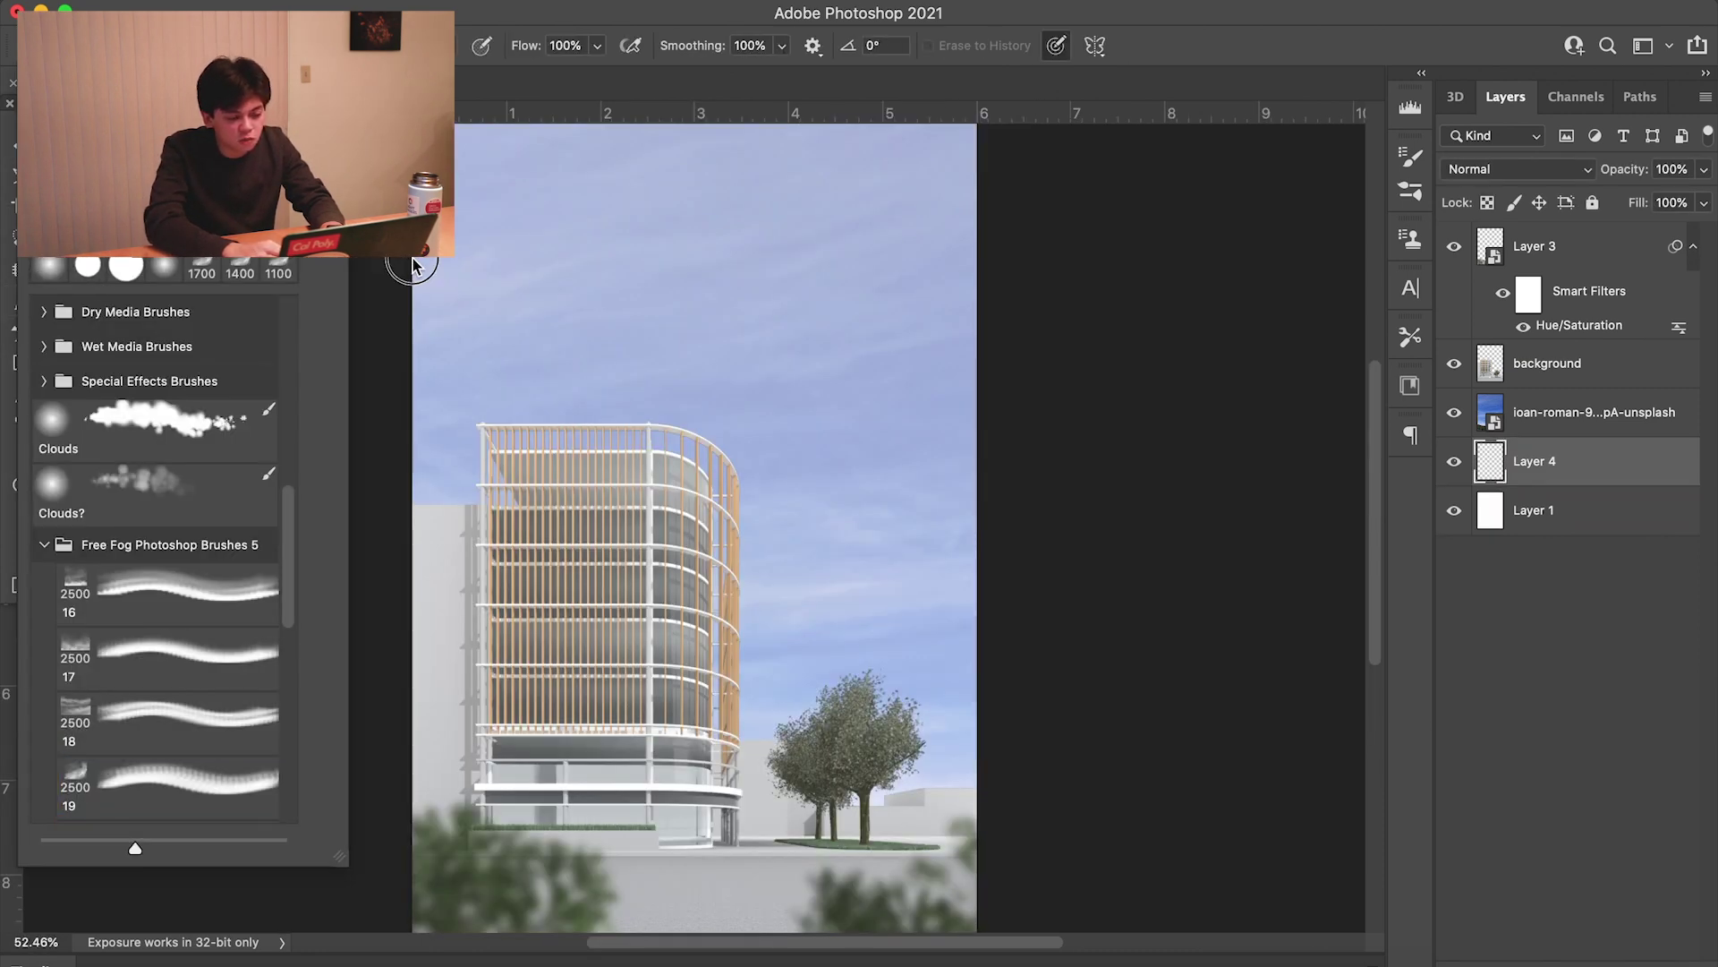
click(375, 326)
key(b)
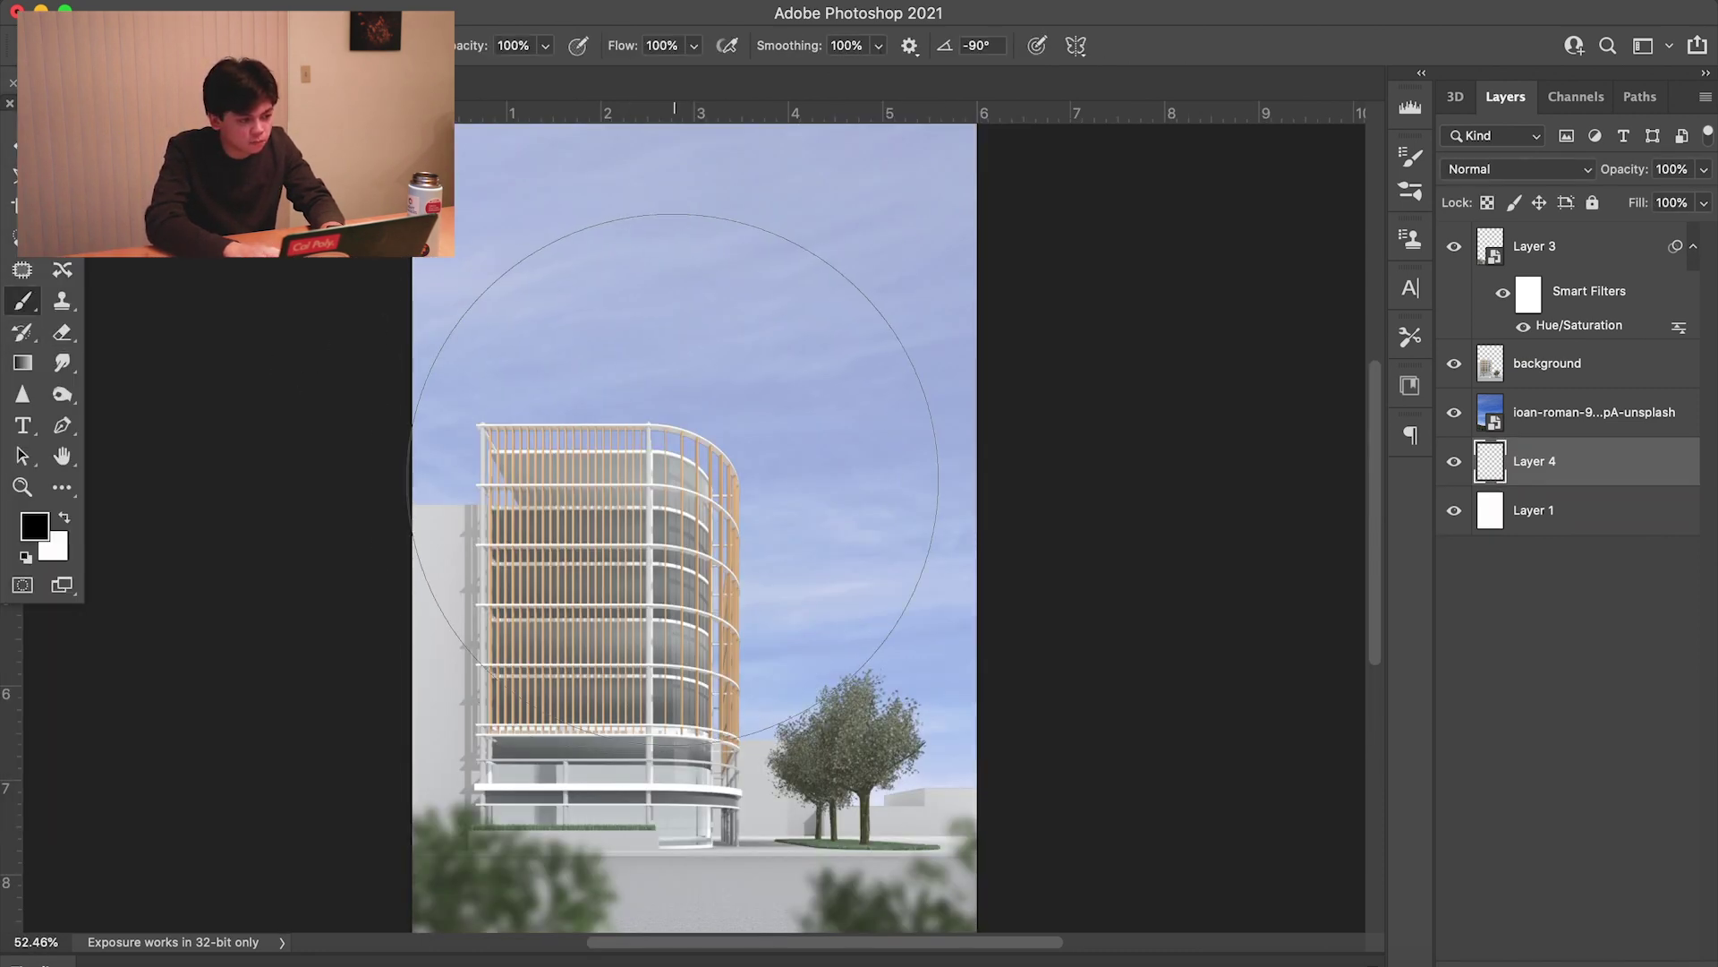
right_click(192, 161)
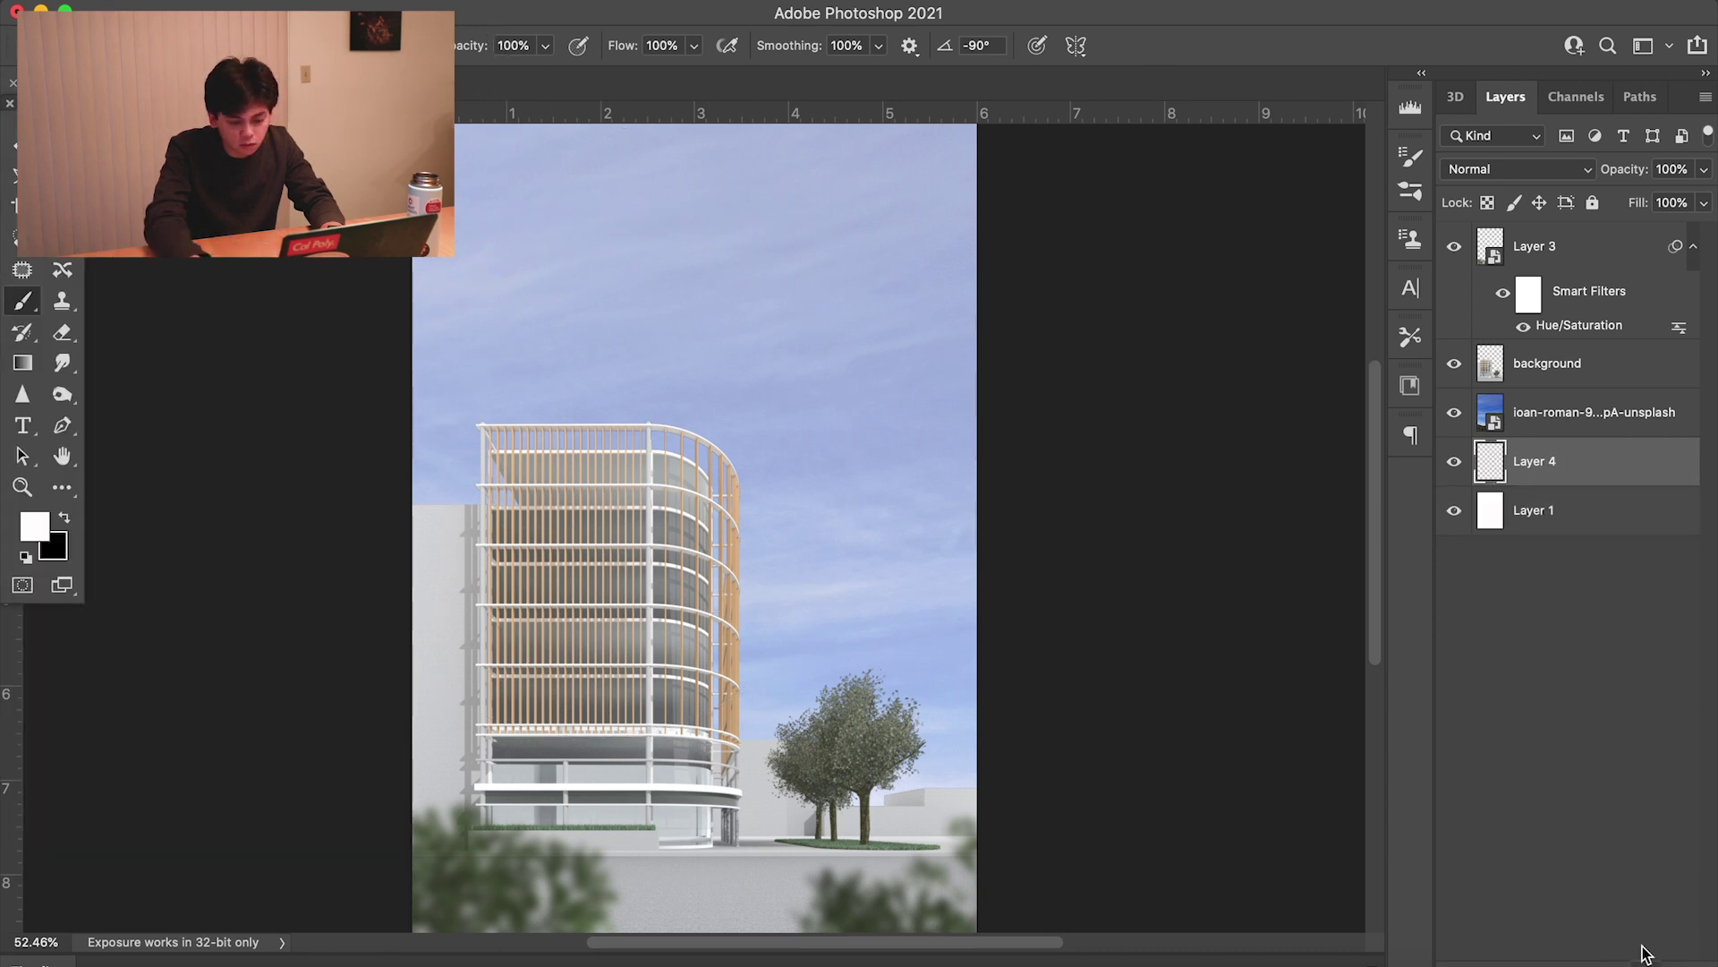
mouse_move(1490, 463)
mouse_down()
mouse_move(1493, 394)
mouse_move(1504, 408)
mouse_up()
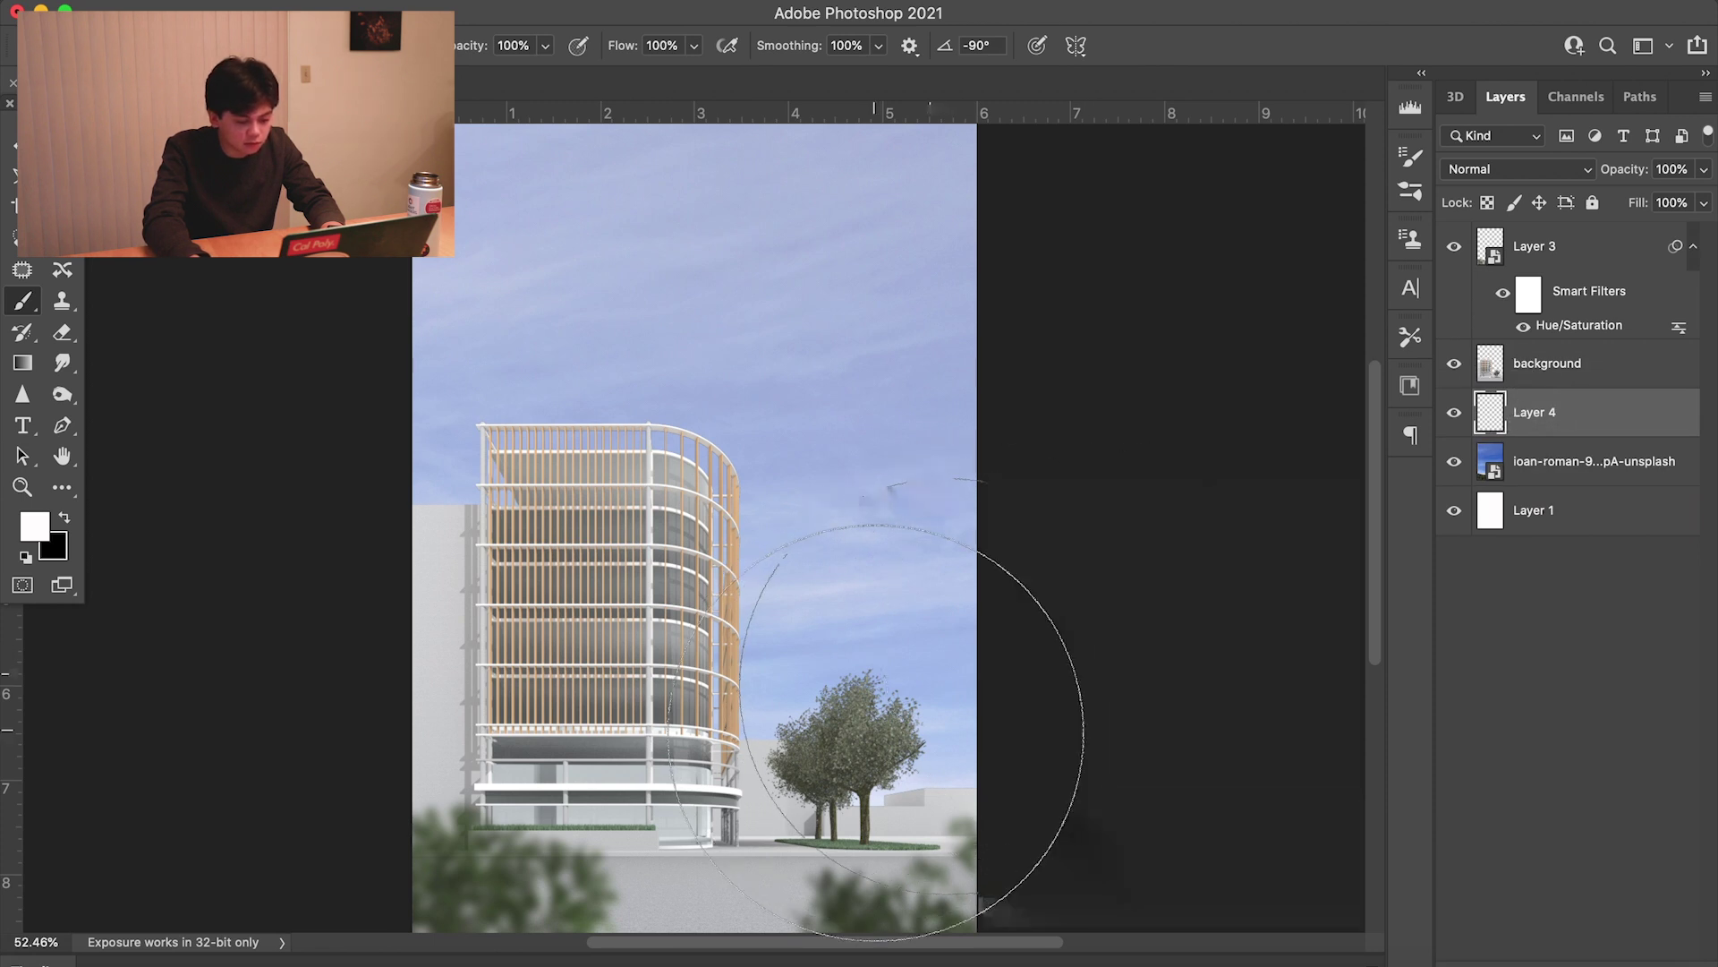
click(855, 667)
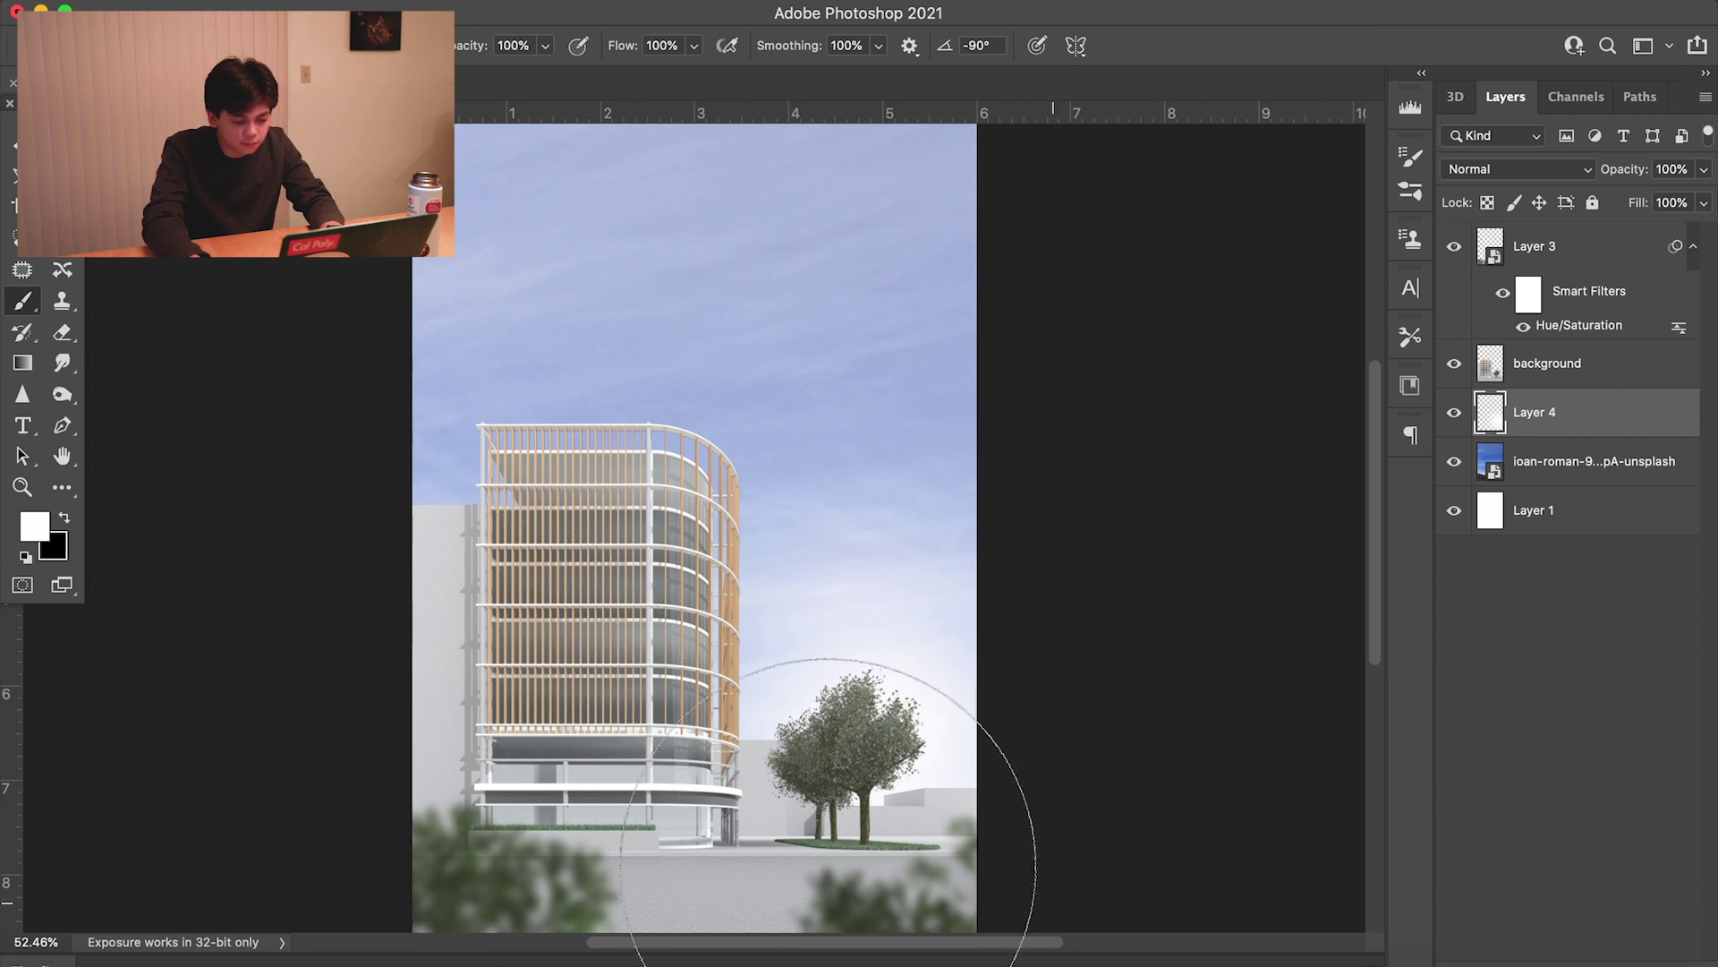
Set the opacity of the white glow layer, Layer 4, to 50% and save the document
key(v)
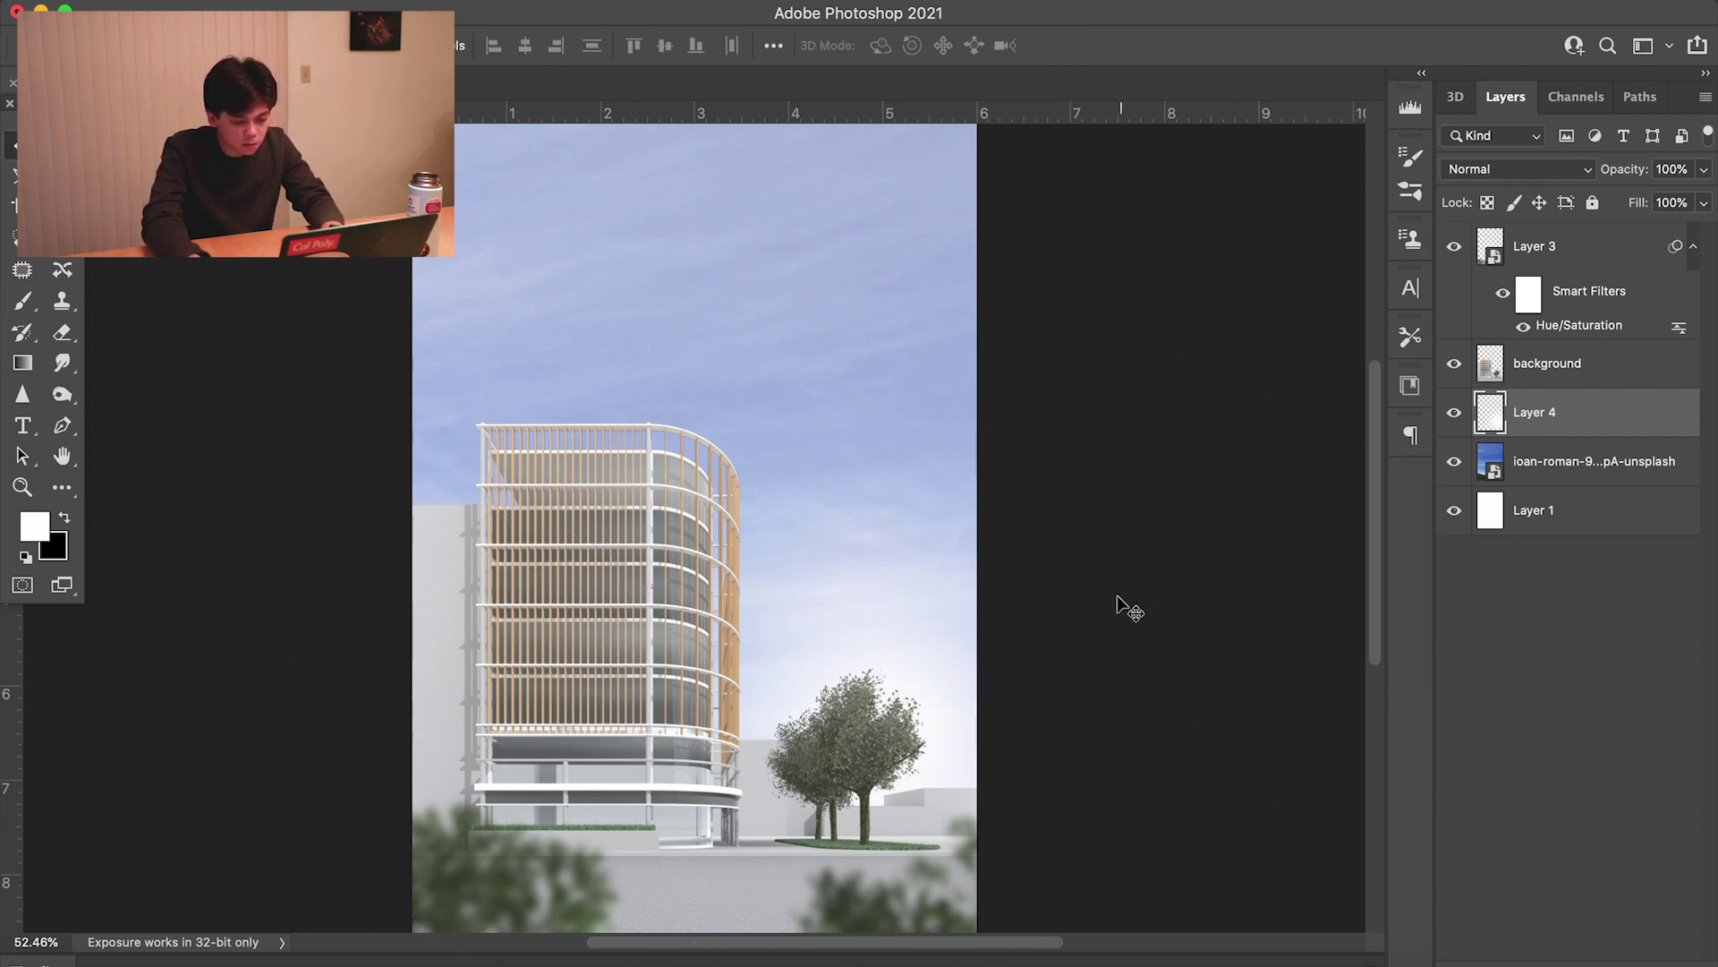
key(3)
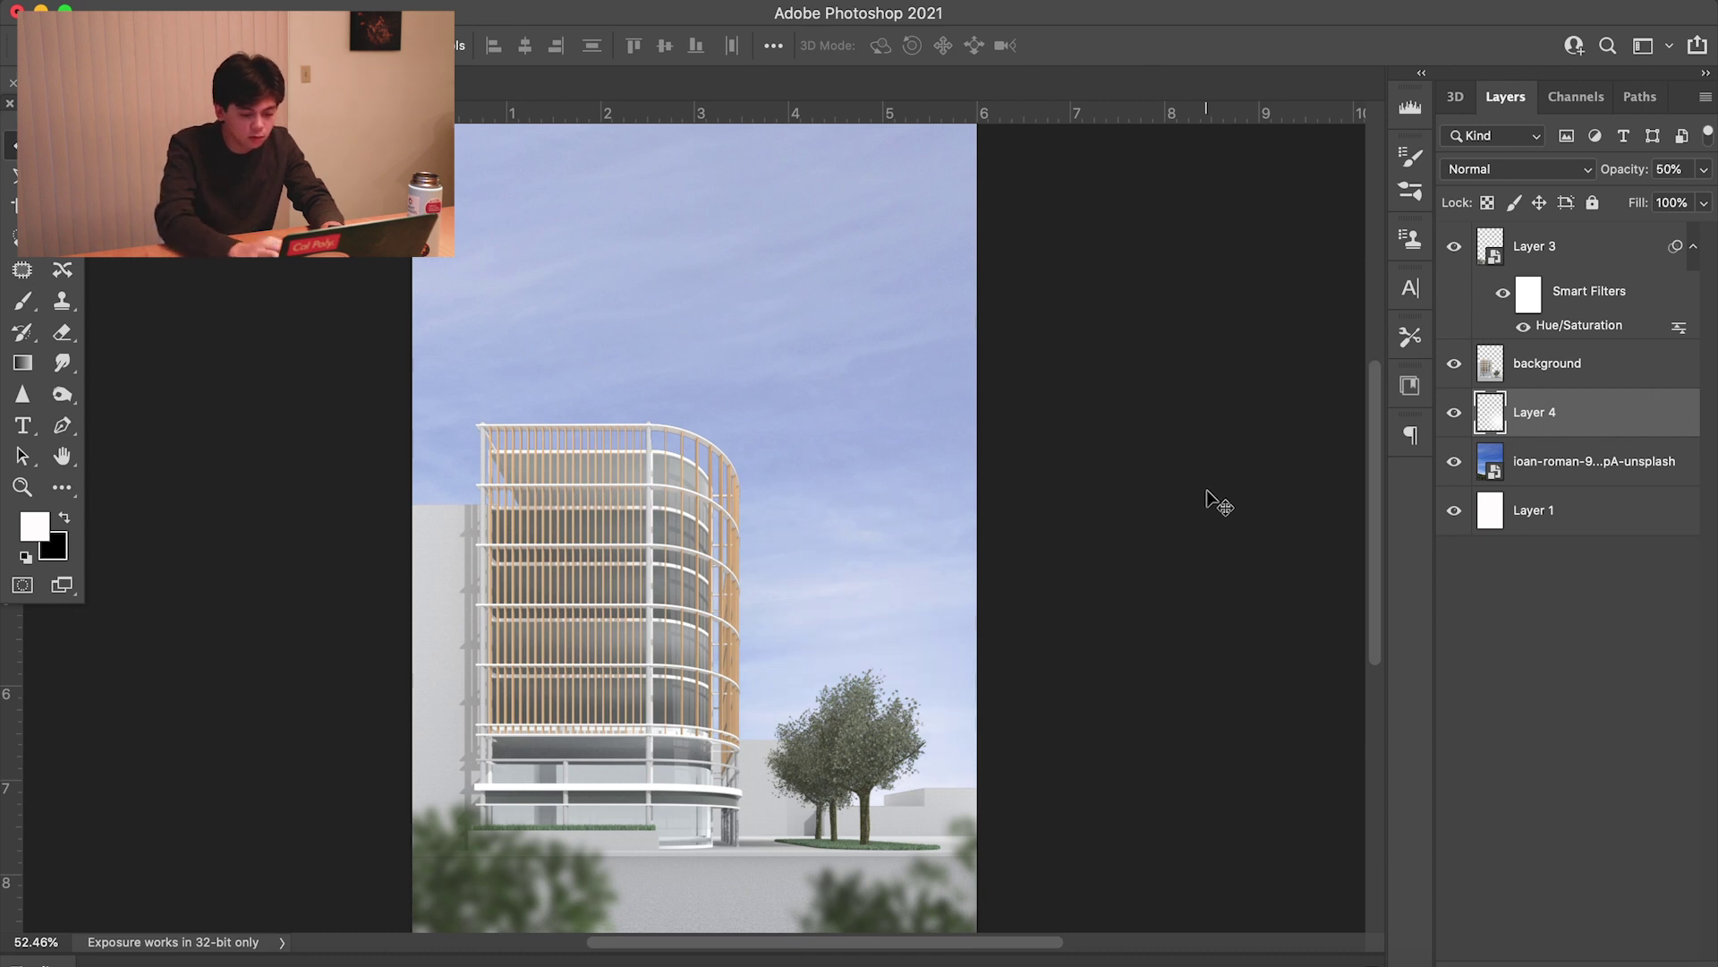
click(1208, 501)
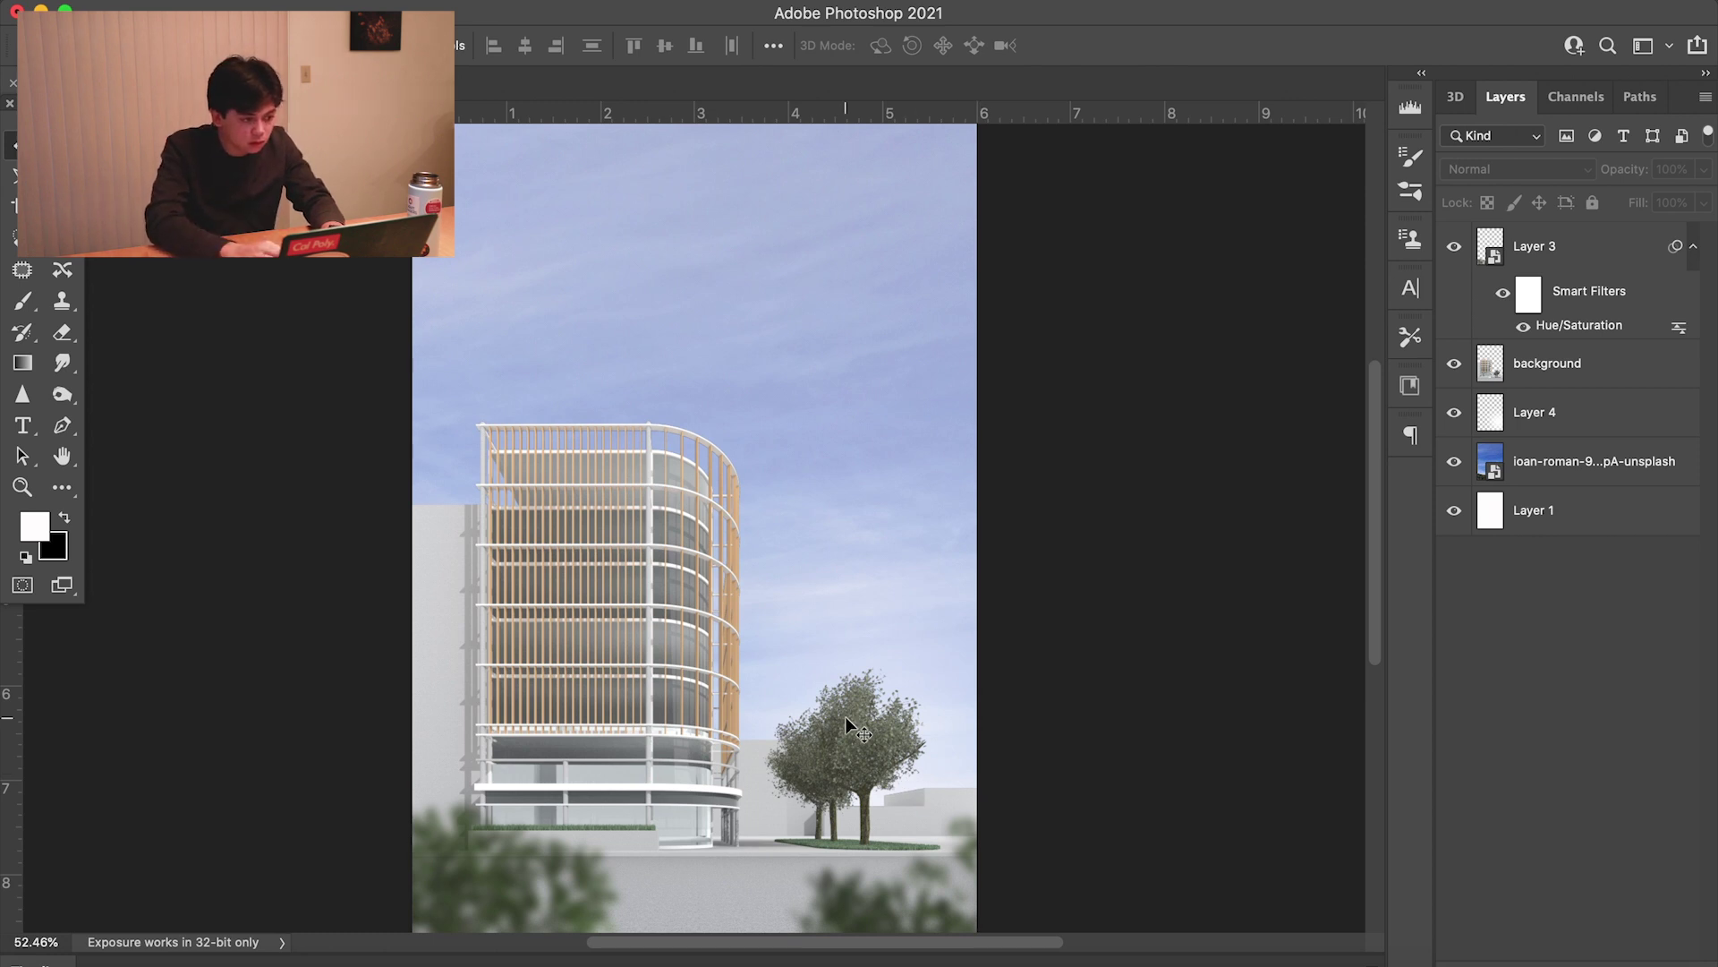
key(super+s)
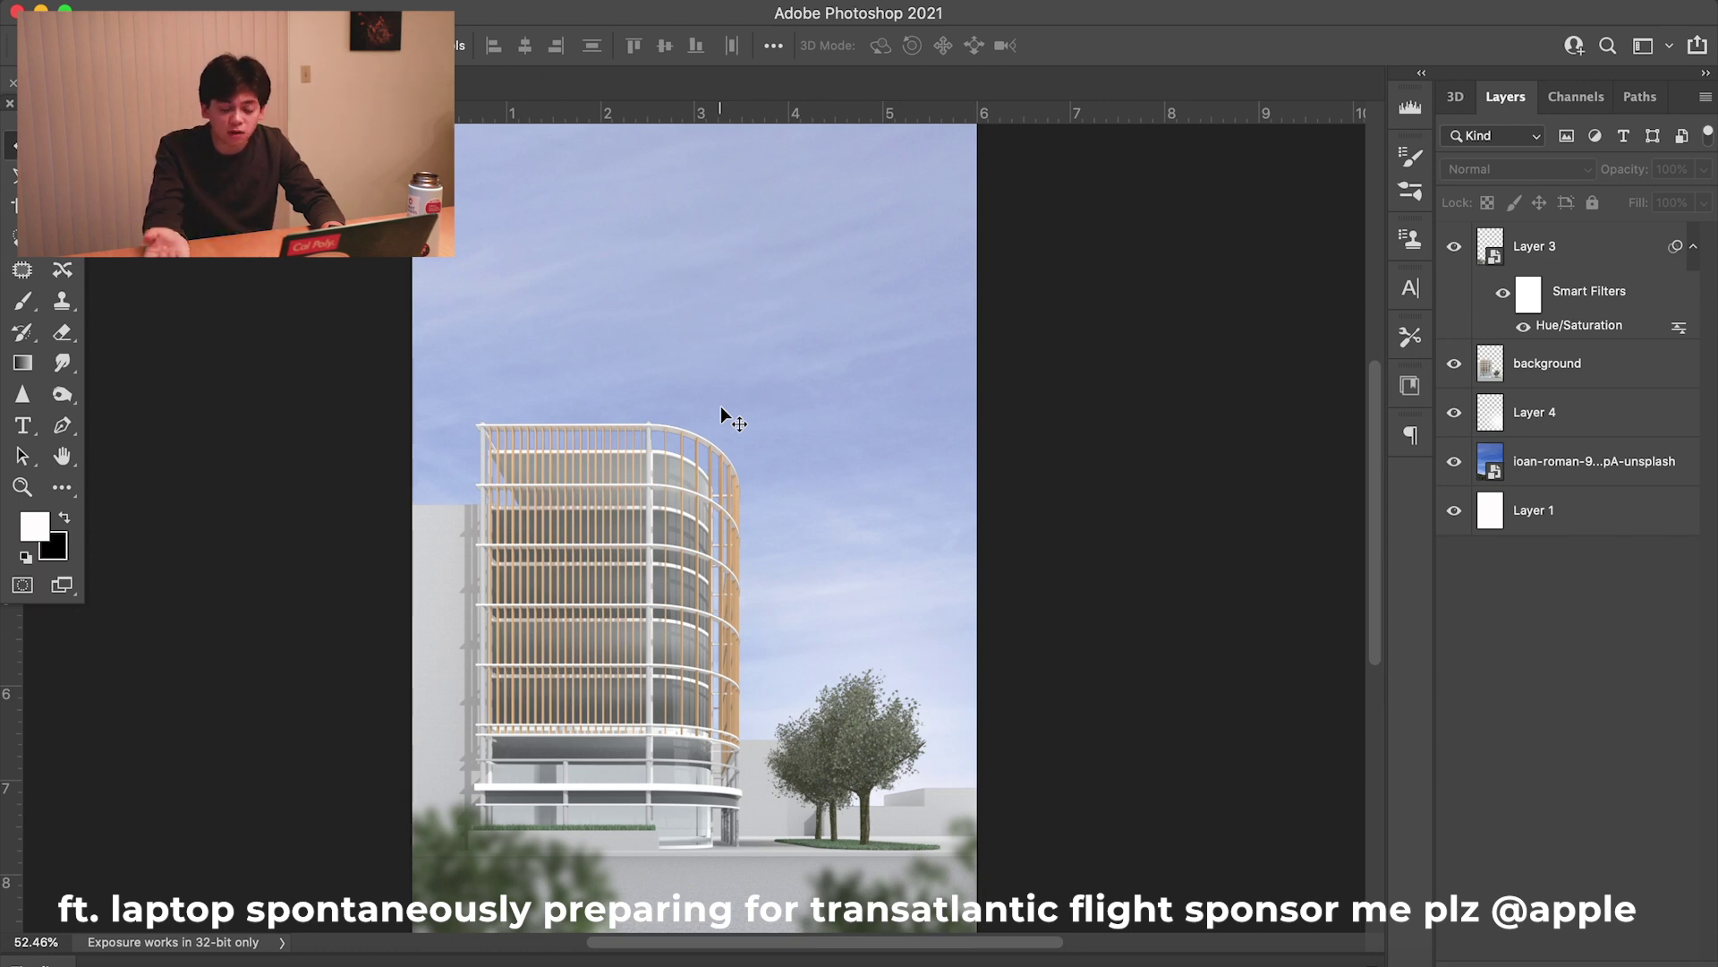
Switch to the finished reference image, compare it with the working composite, and close it
key(super+Tab)
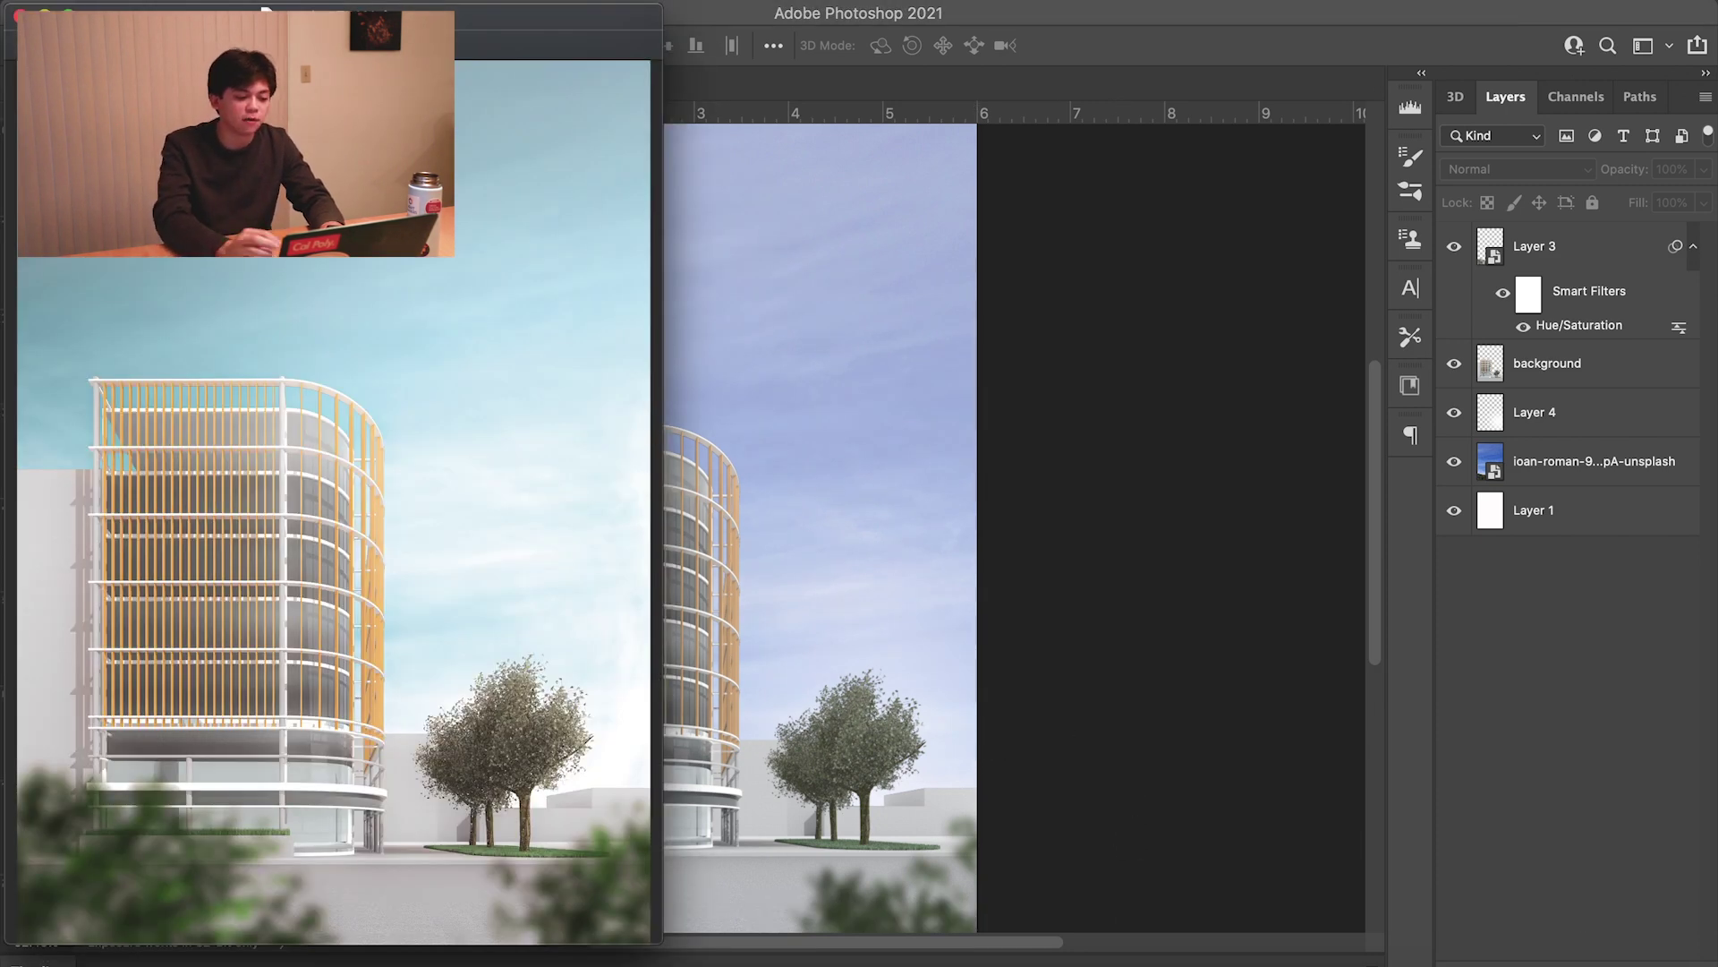
drag(448, 15, 532, 11)
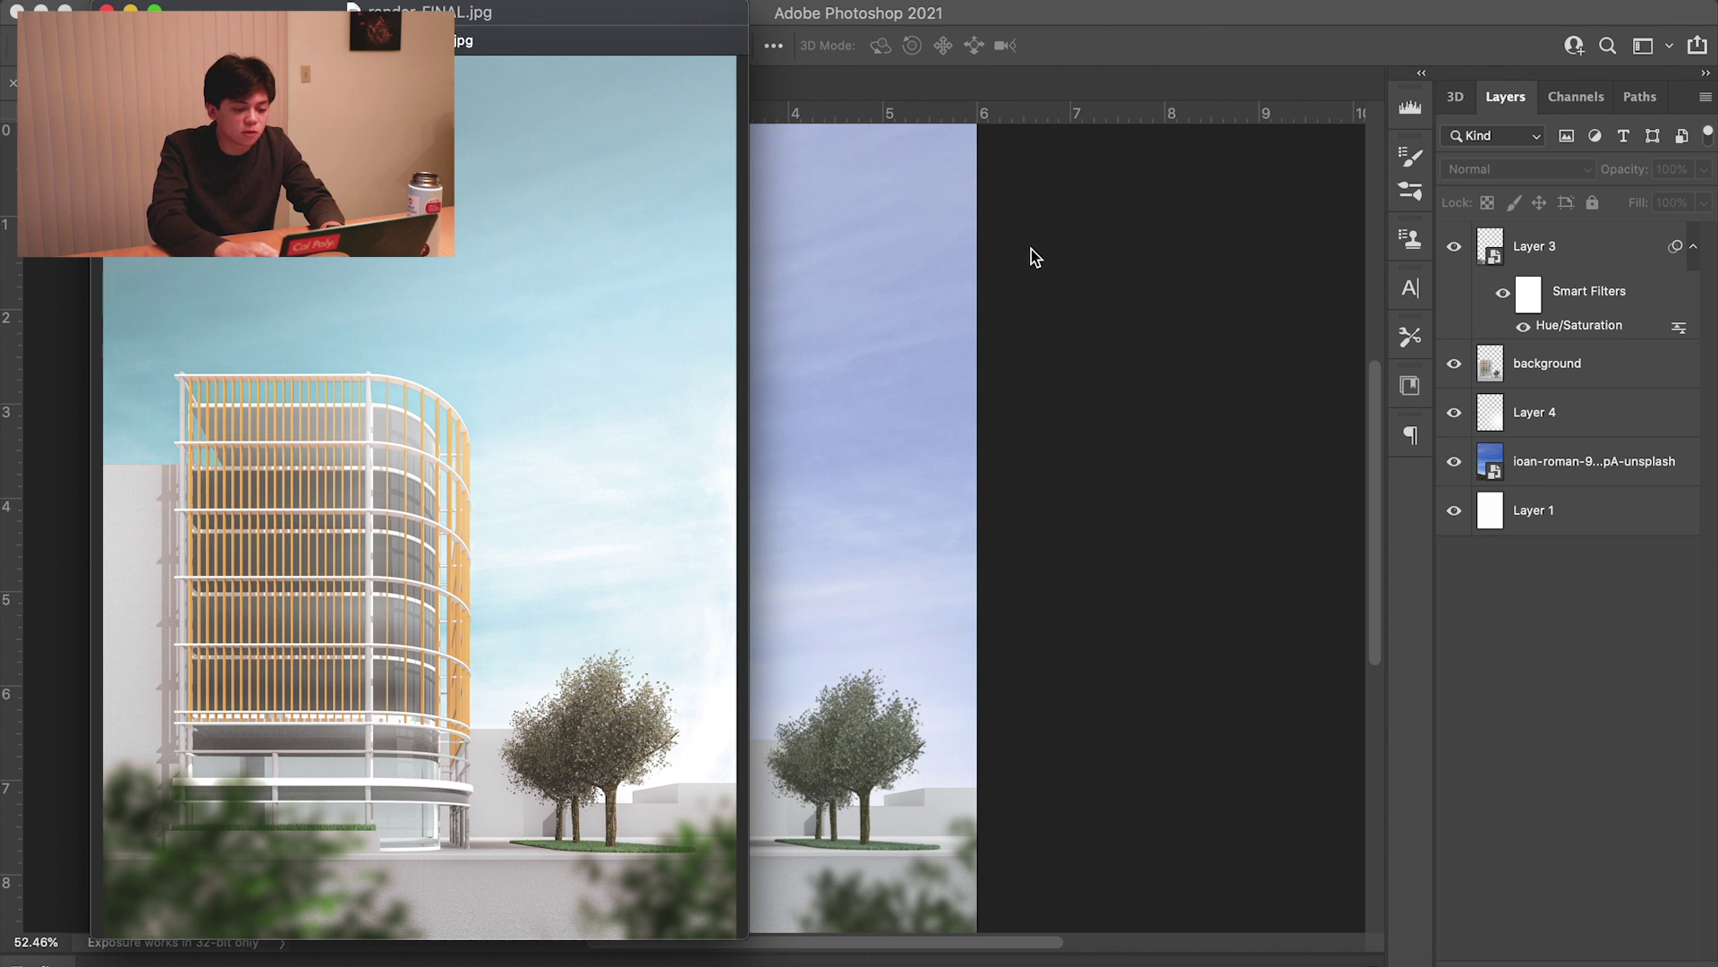
key(super+w)
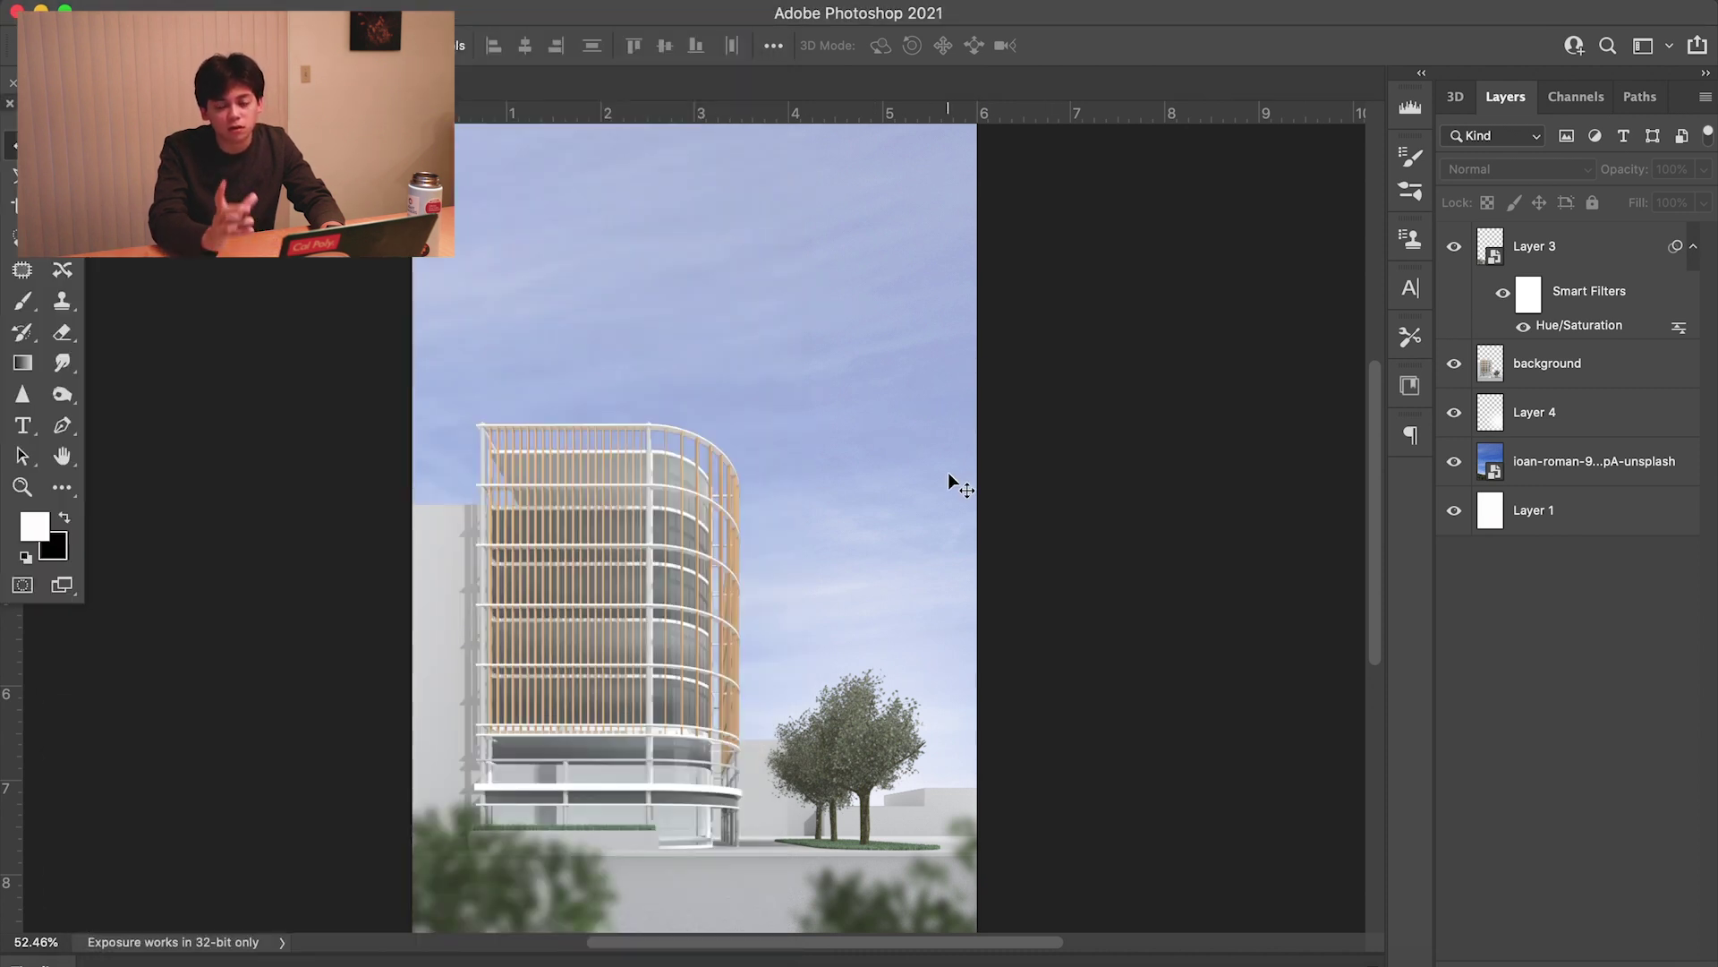